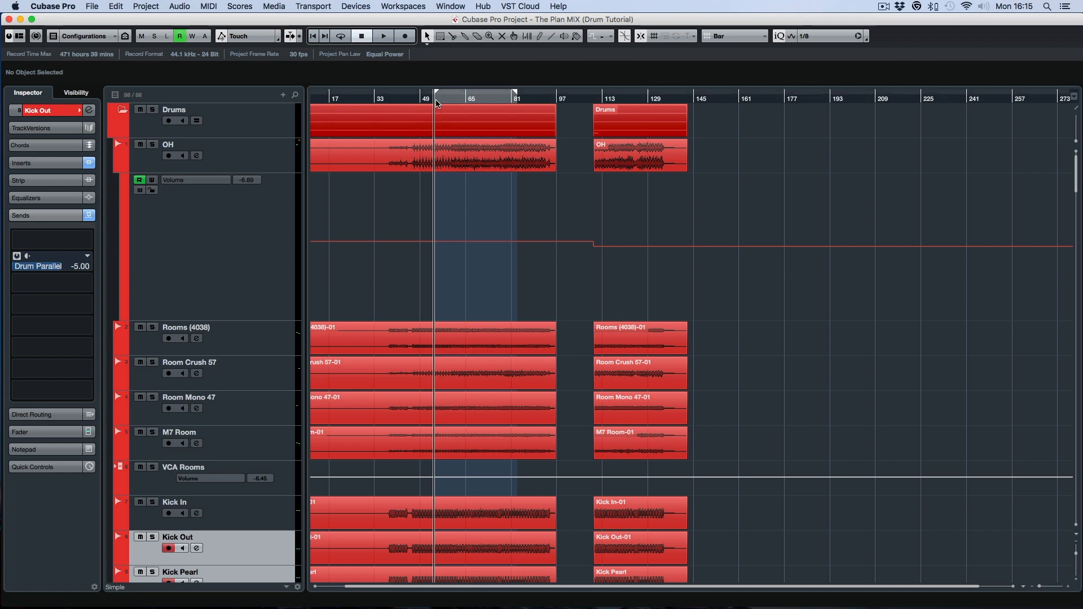
- Play the full drum mix from the start of the cycle range, and stop playback after listening
key(space)
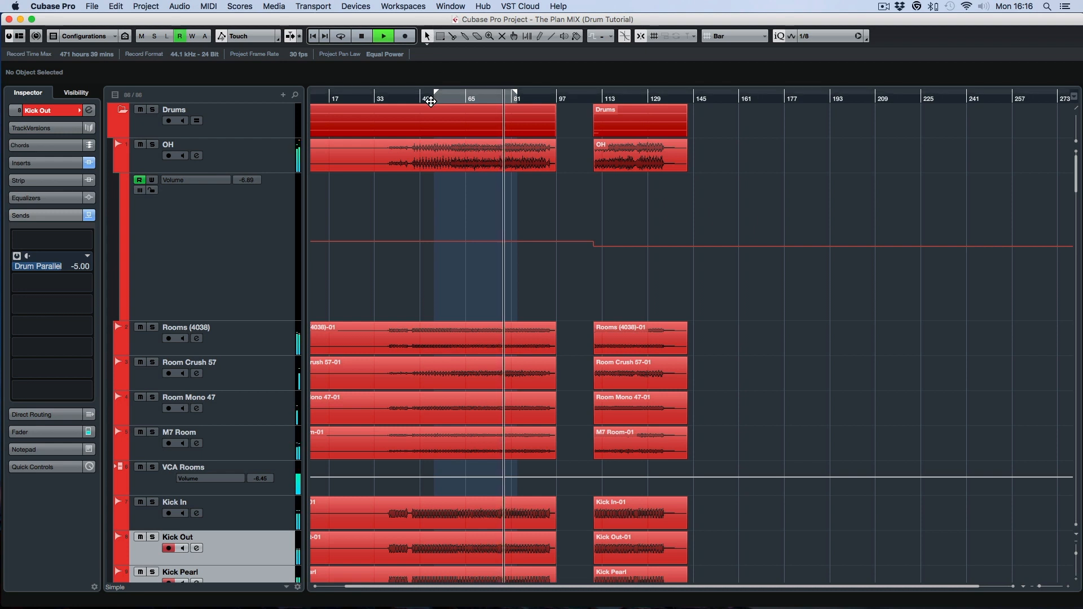
key(space)
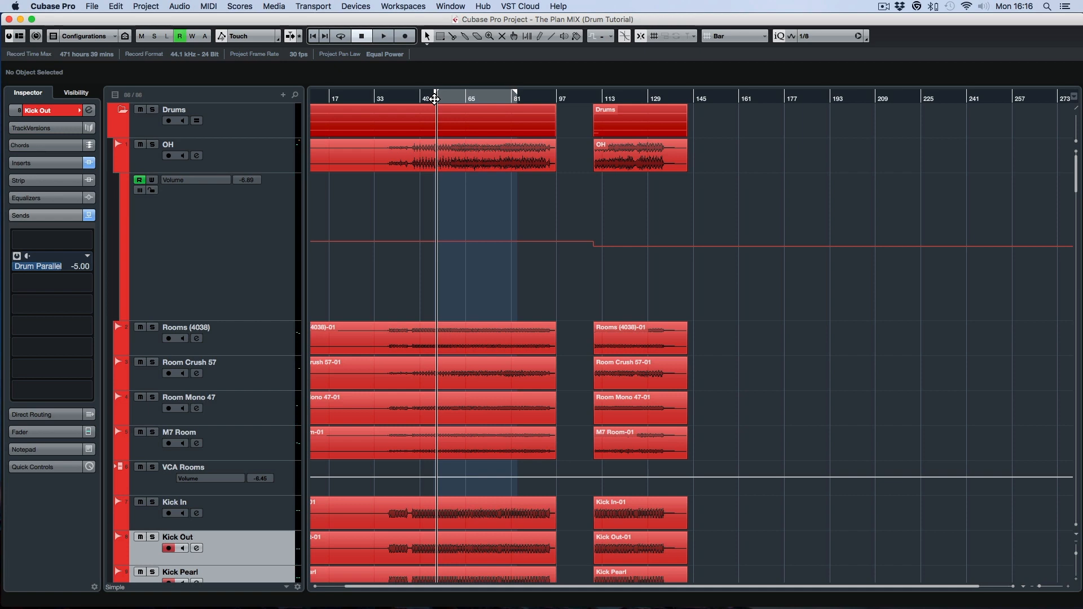
- Open MixConsole 3 and review the drum channels from the overheads and rooms through kick, snare and toms
click(356, 6)
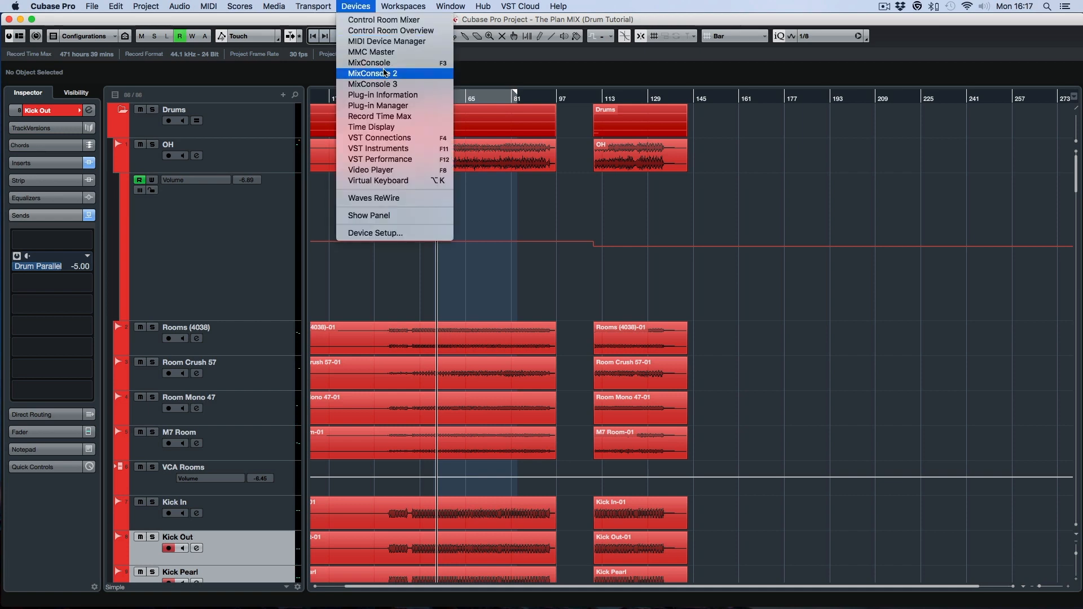
click(373, 84)
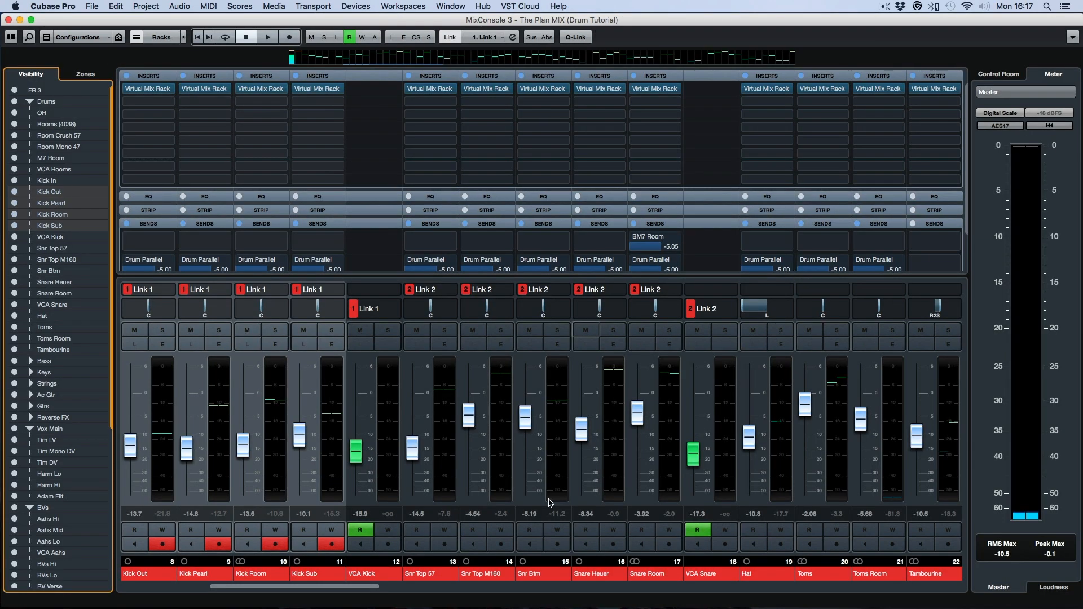
drag(342, 592, 296, 592)
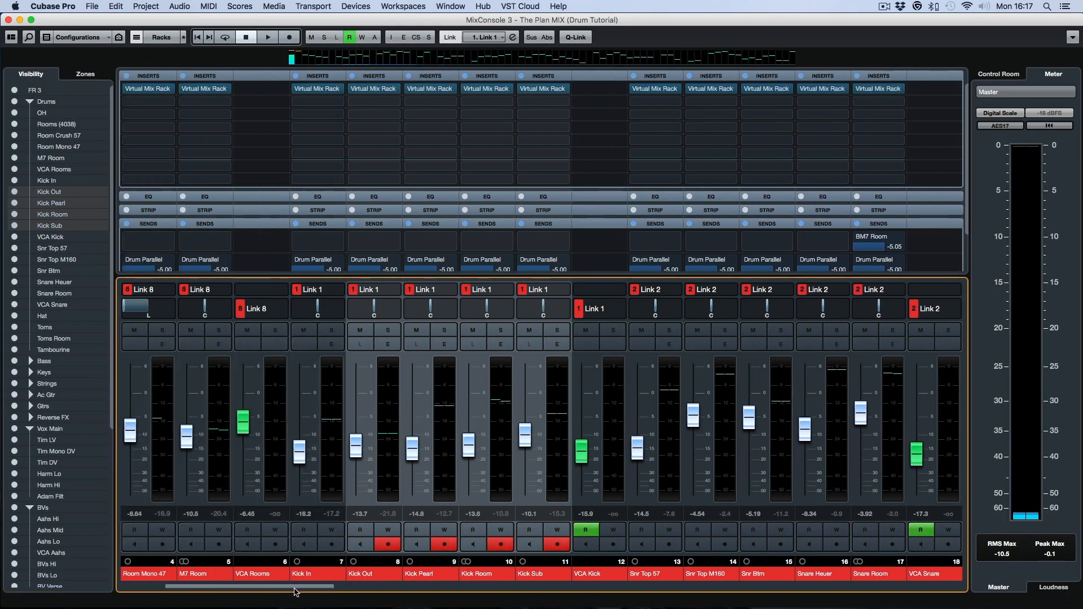
drag(296, 591, 268, 594)
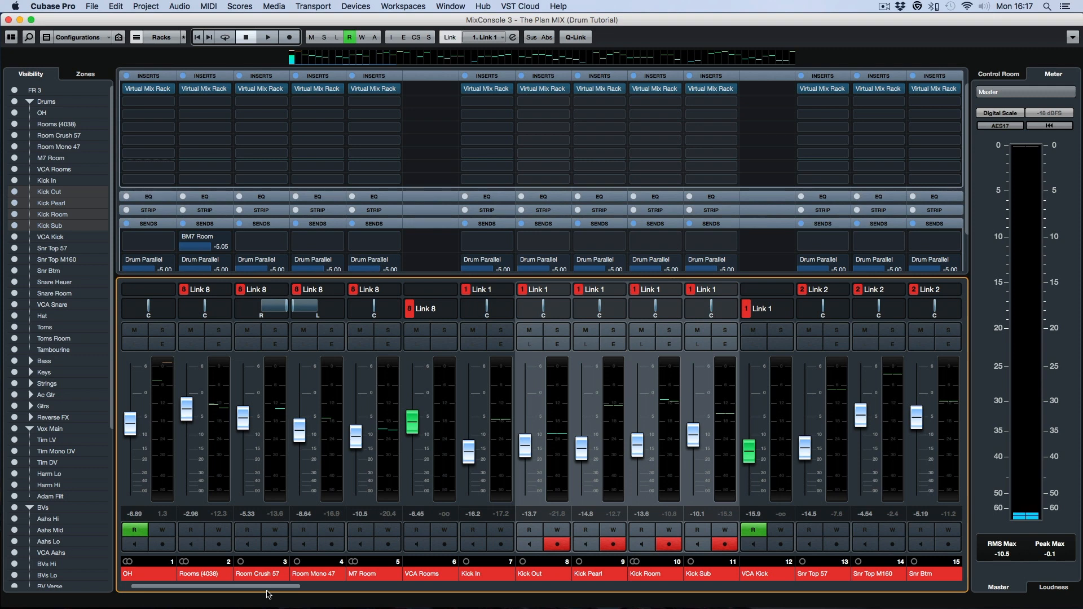
drag(268, 594, 295, 591)
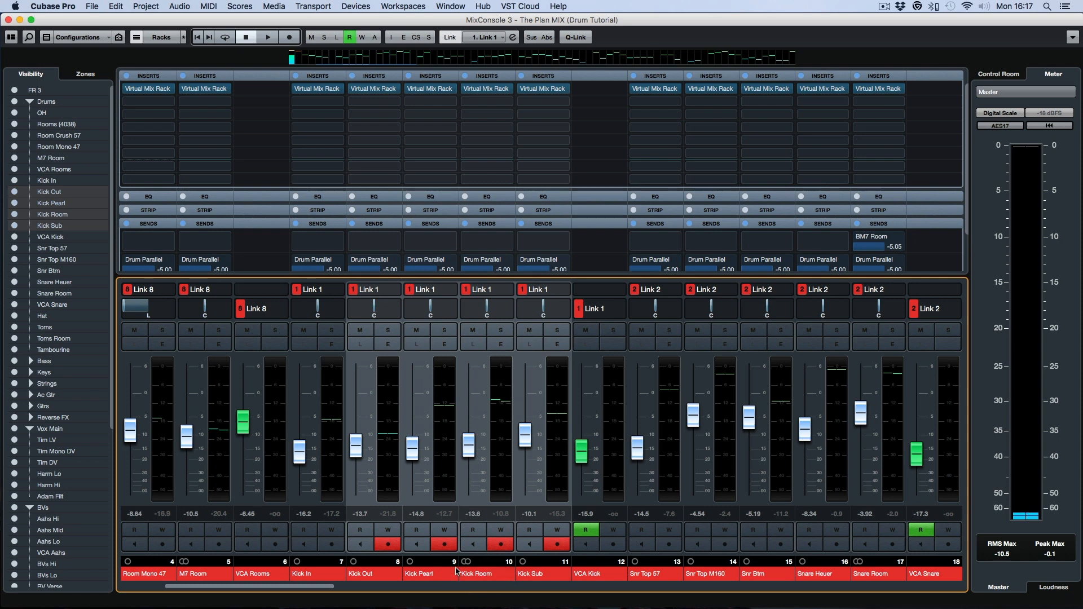
drag(333, 591, 361, 592)
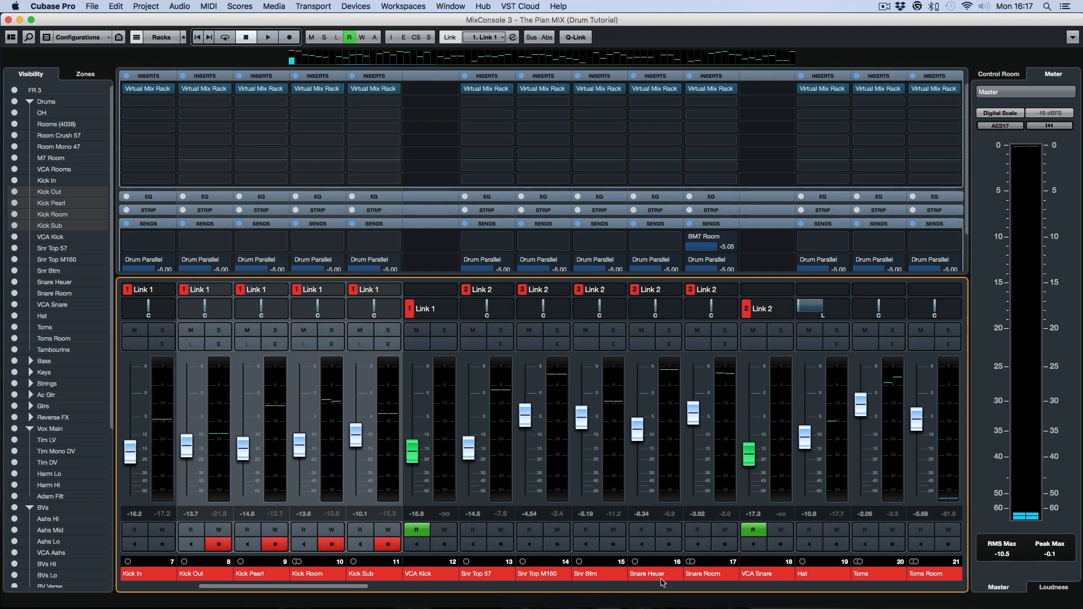
mouse_move(615, 576)
drag(335, 591, 306, 593)
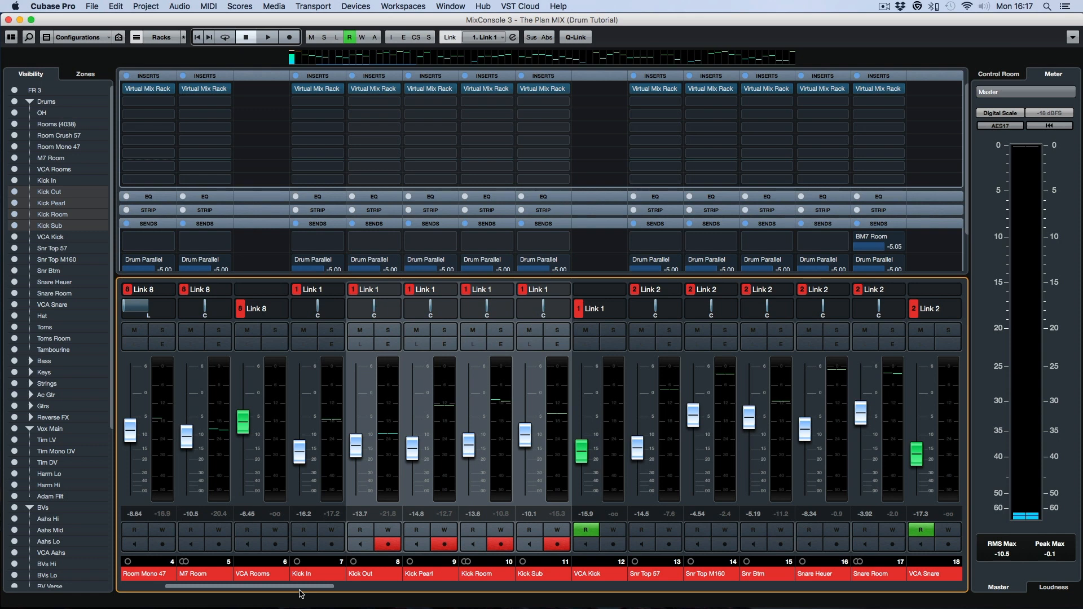
drag(301, 591, 262, 592)
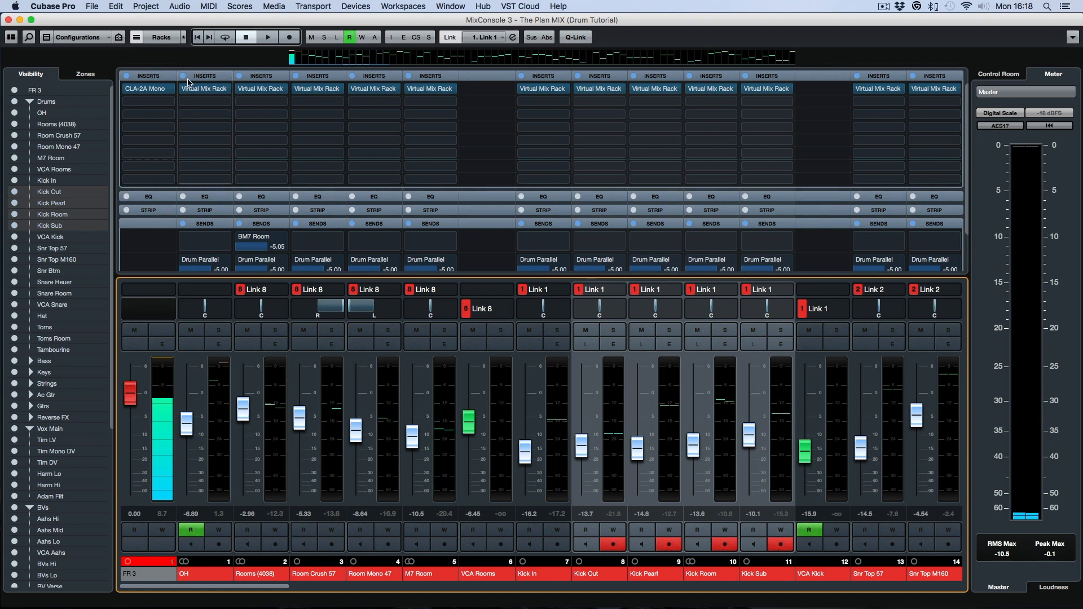
drag(244, 590, 254, 590)
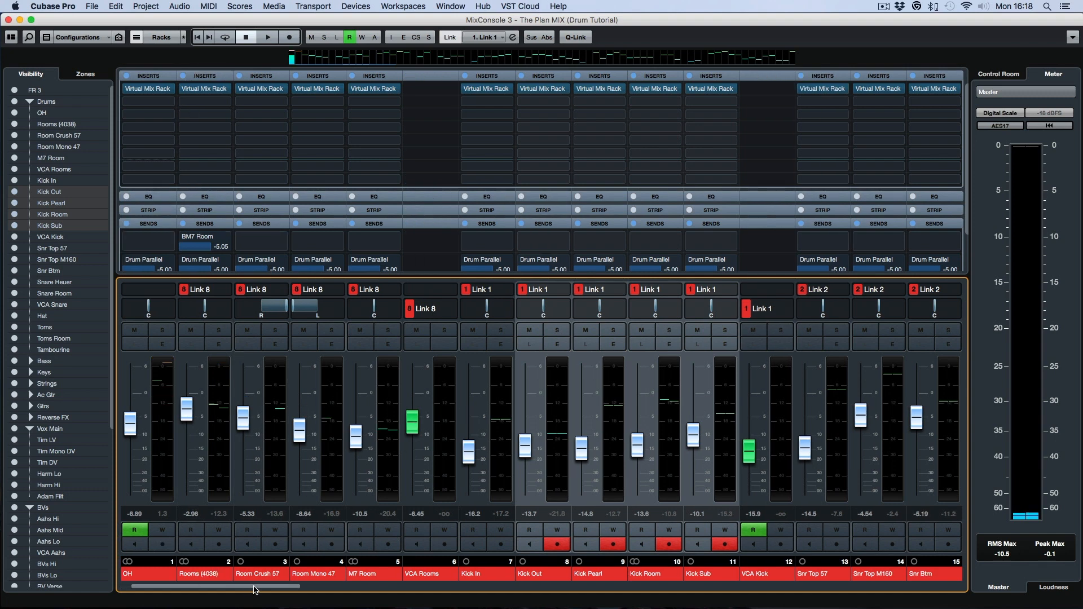
- Solo the OH channel and bypass its inserts
click(163, 330)
click(126, 76)
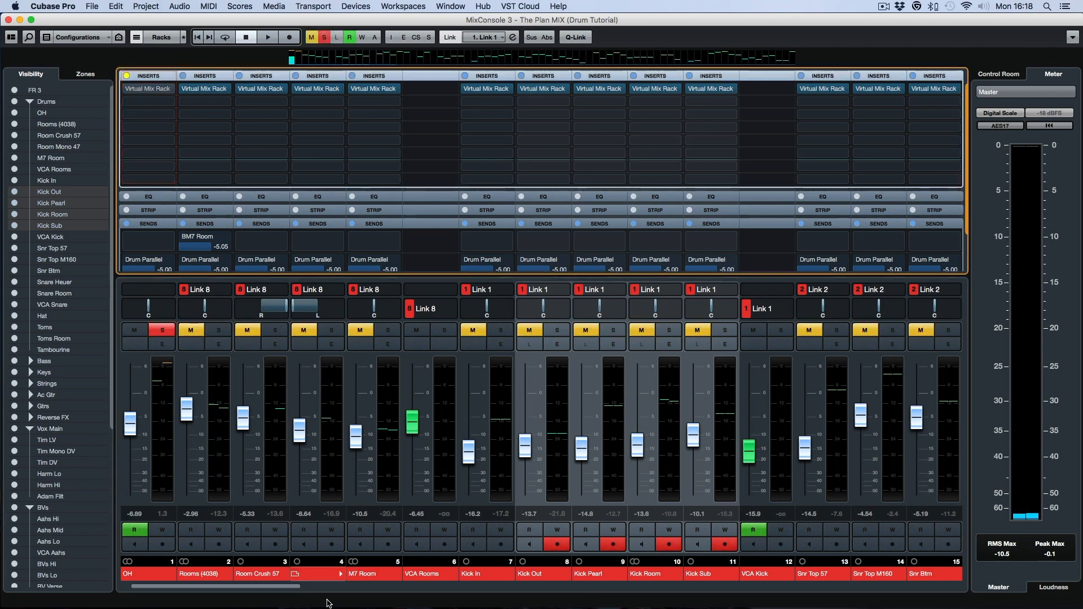
drag(292, 589, 922, 595)
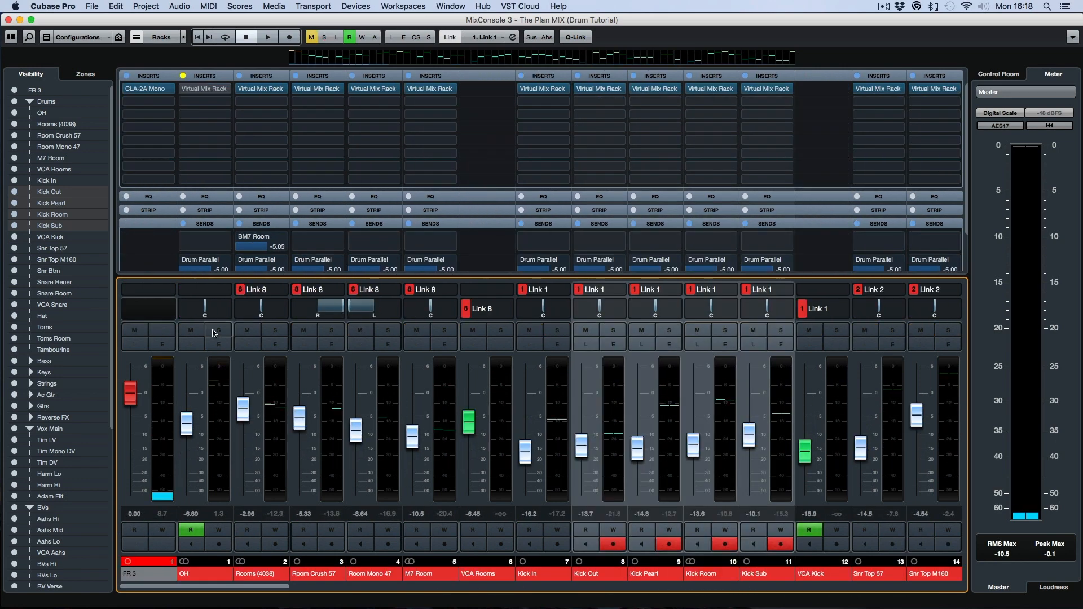
click(215, 332)
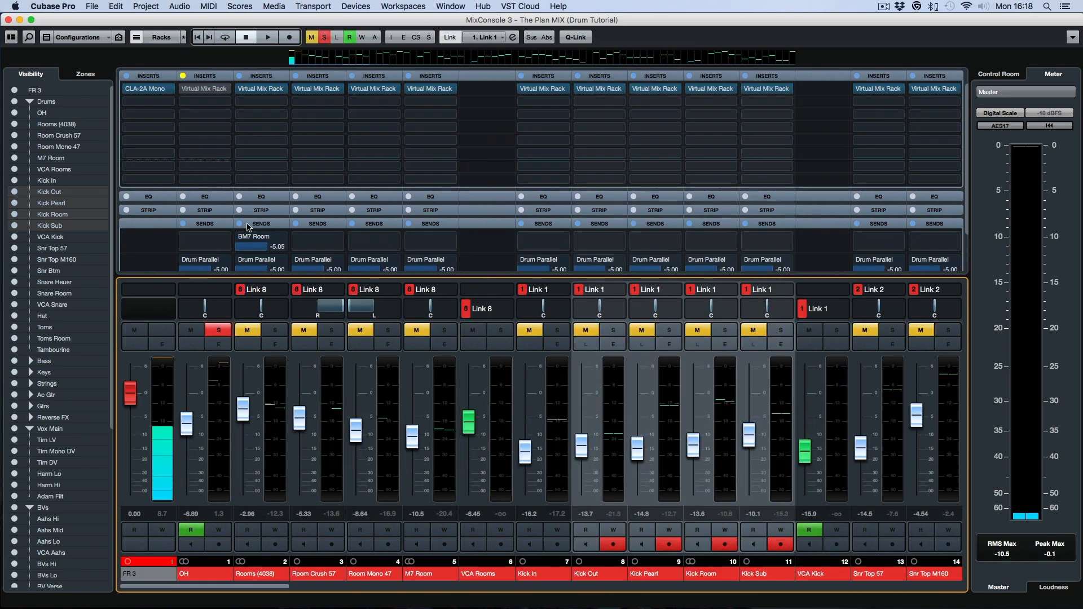
- Close the mixer and listen to the soloed, unprocessed overheads in the project window, stopping playback after the audition
click(9, 20)
scroll(873, 308, down, 15)
scroll(873, 310, up, 15)
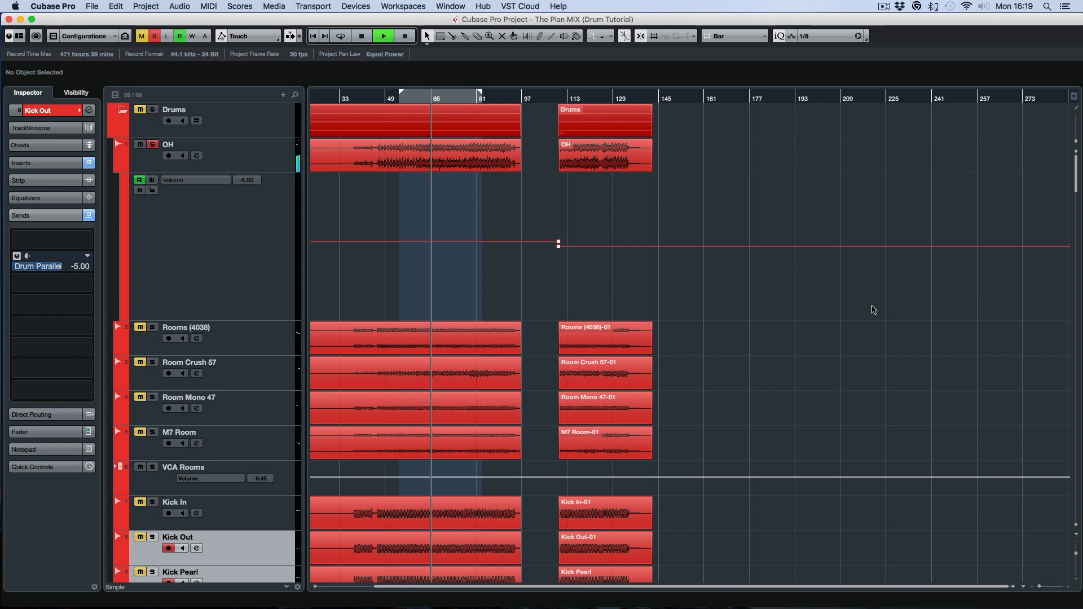
key(space)
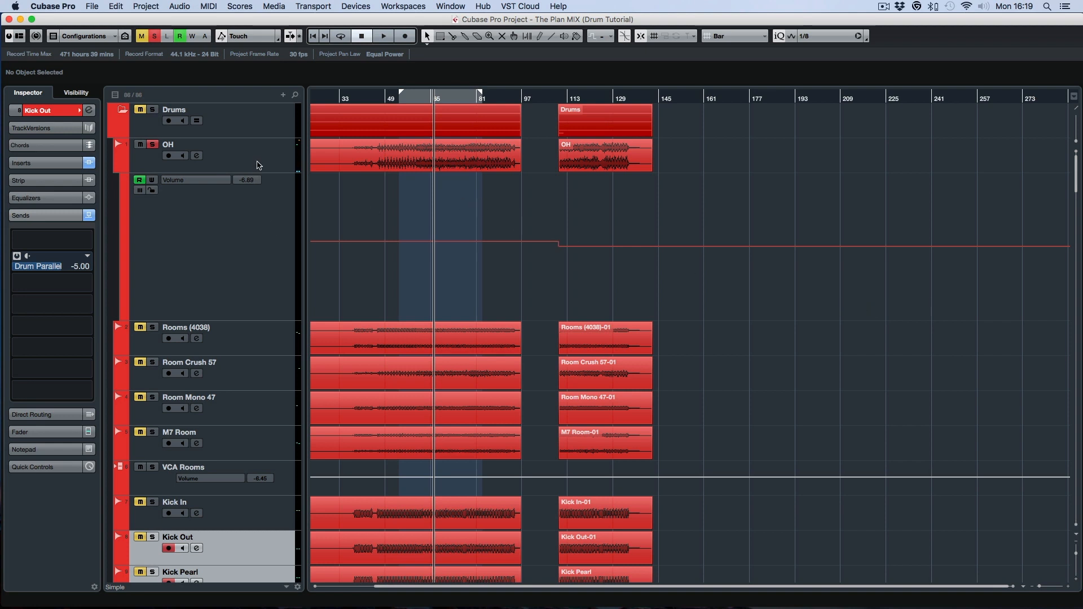
- Open the OH track's Virtual Mix Rack insert and take it out of bypass
click(218, 161)
click(59, 167)
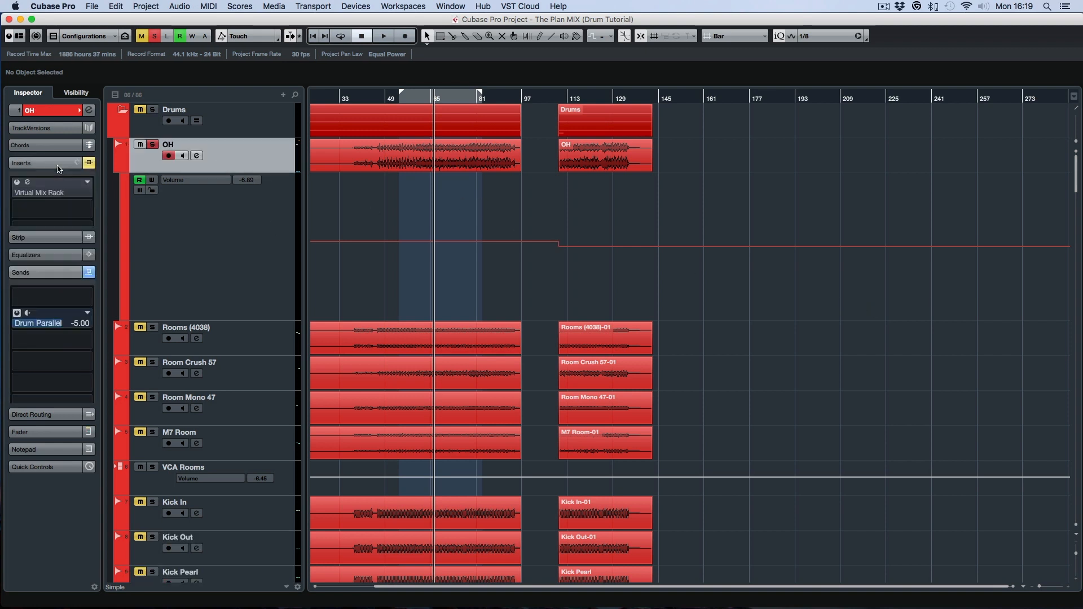
click(61, 193)
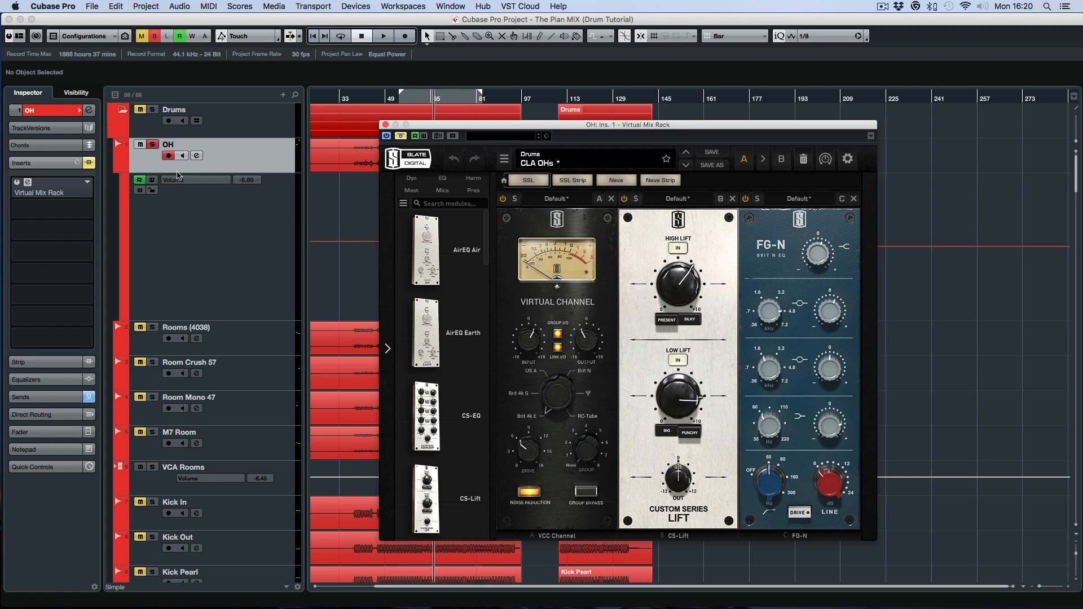
click(401, 136)
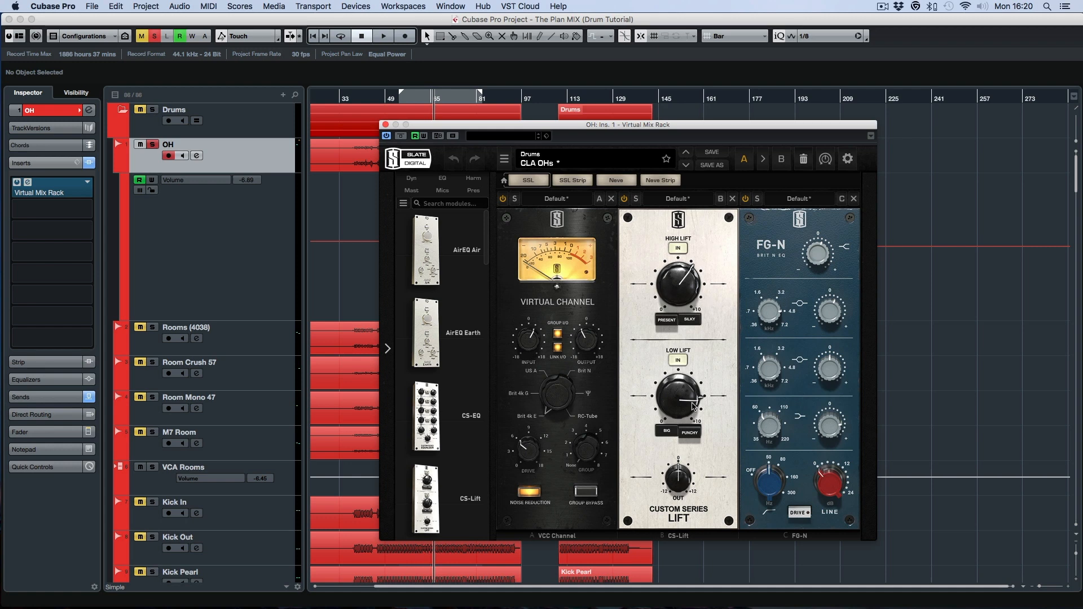
- Examine the OH rack's high lift, low lift and FG-N equalizer settings
mouse_move(684, 289)
mouse_move(683, 389)
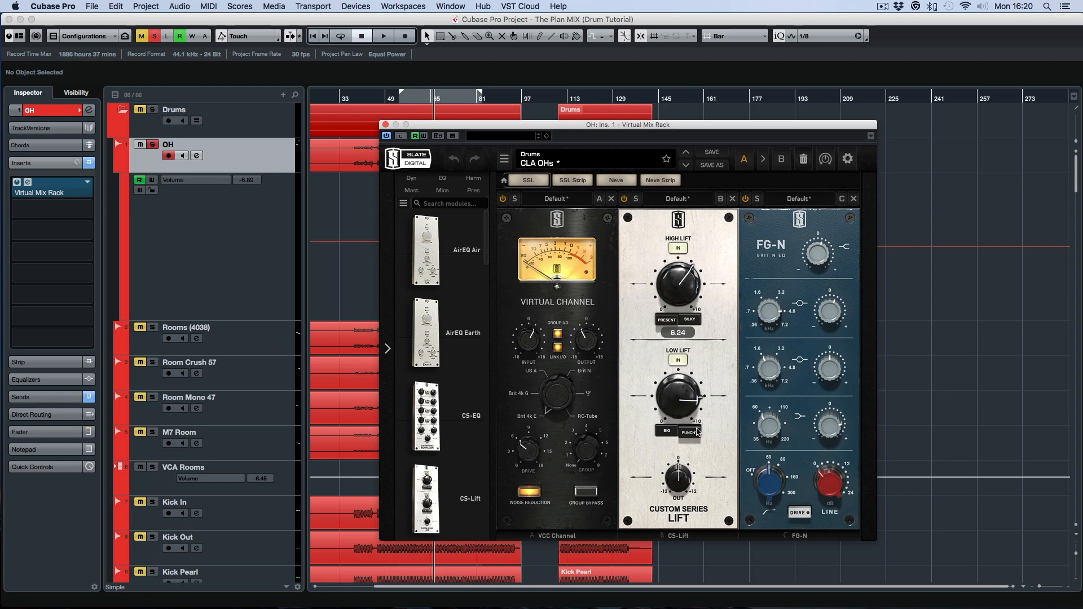
mouse_move(689, 417)
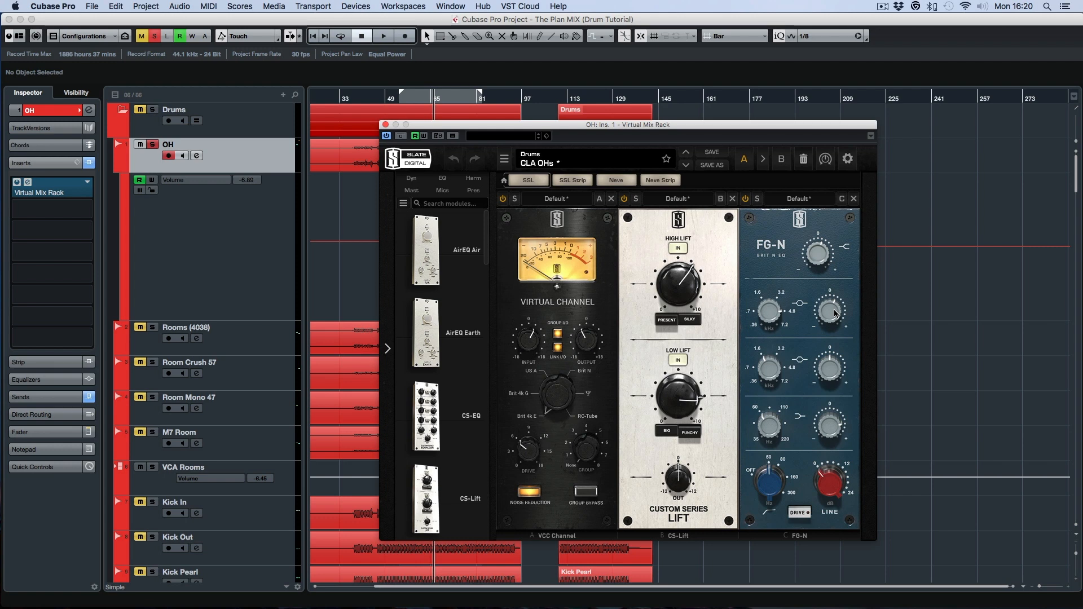
mouse_move(836, 315)
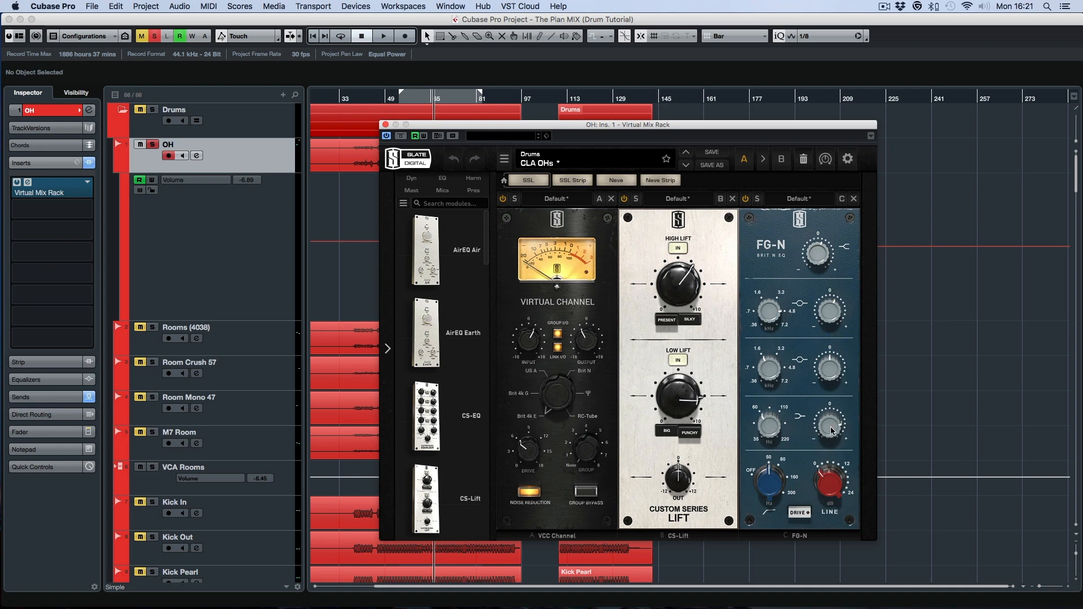
mouse_move(766, 432)
mouse_move(835, 433)
mouse_move(769, 495)
mouse_move(762, 419)
- Listen to the processed overheads from the start of the cycle range and recheck the FG-N equalizer settings
click(400, 99)
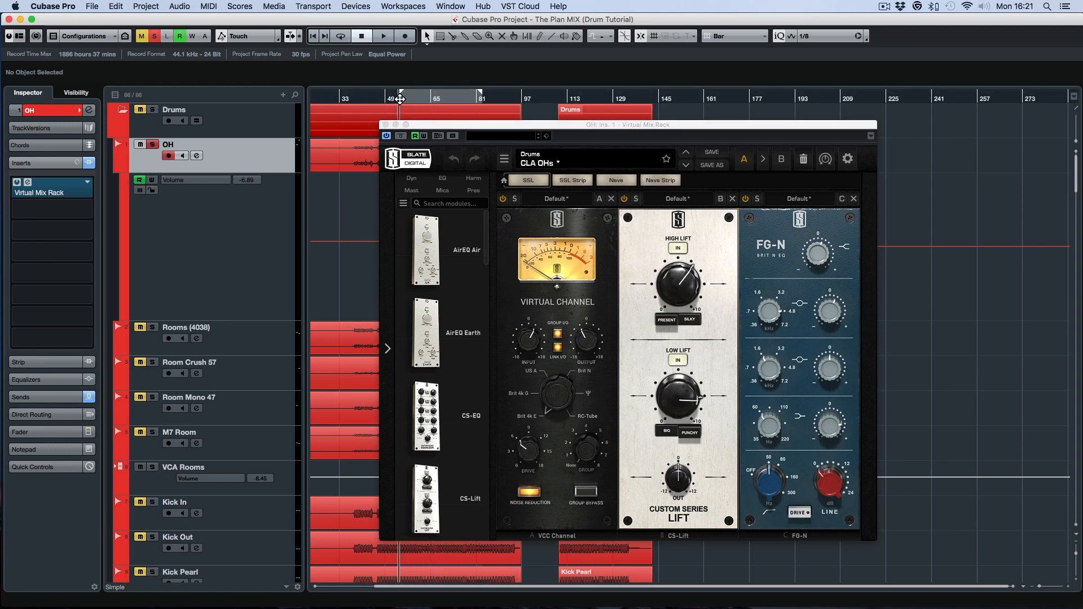
key(space)
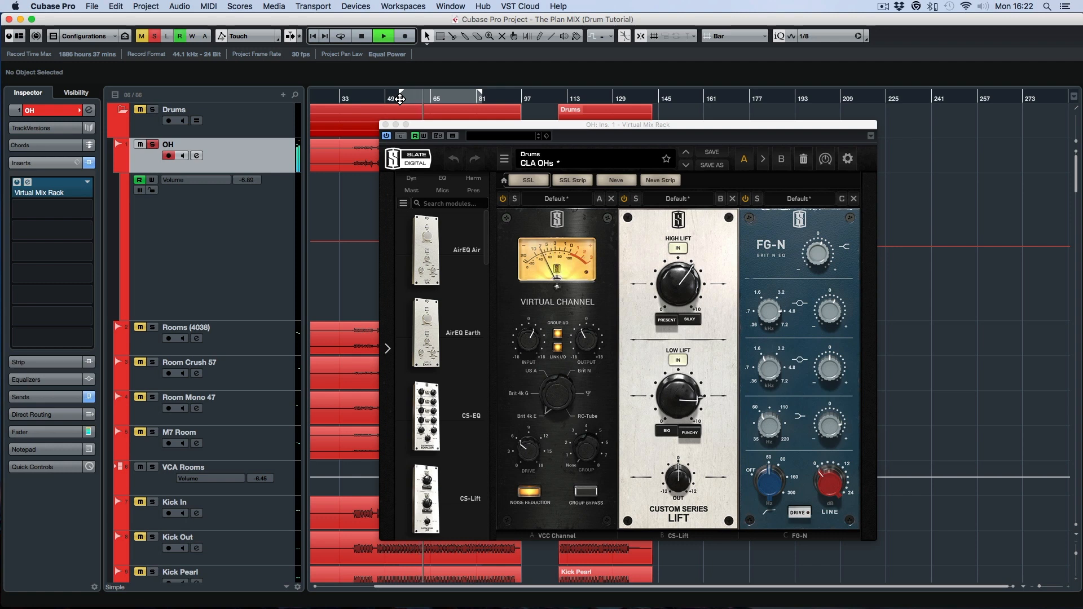
key(space)
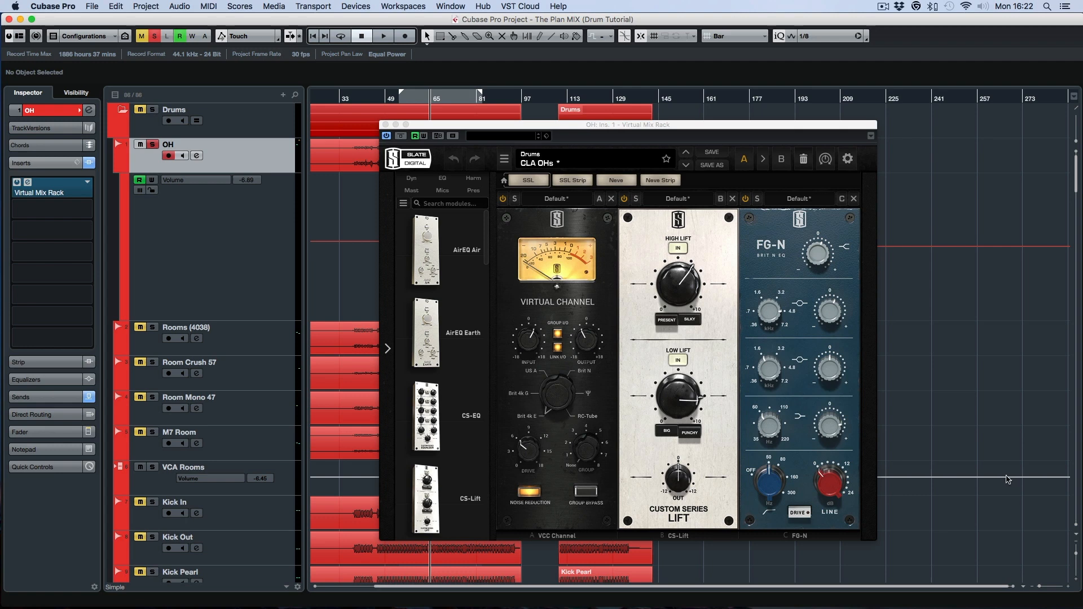
mouse_move(831, 434)
mouse_move(846, 329)
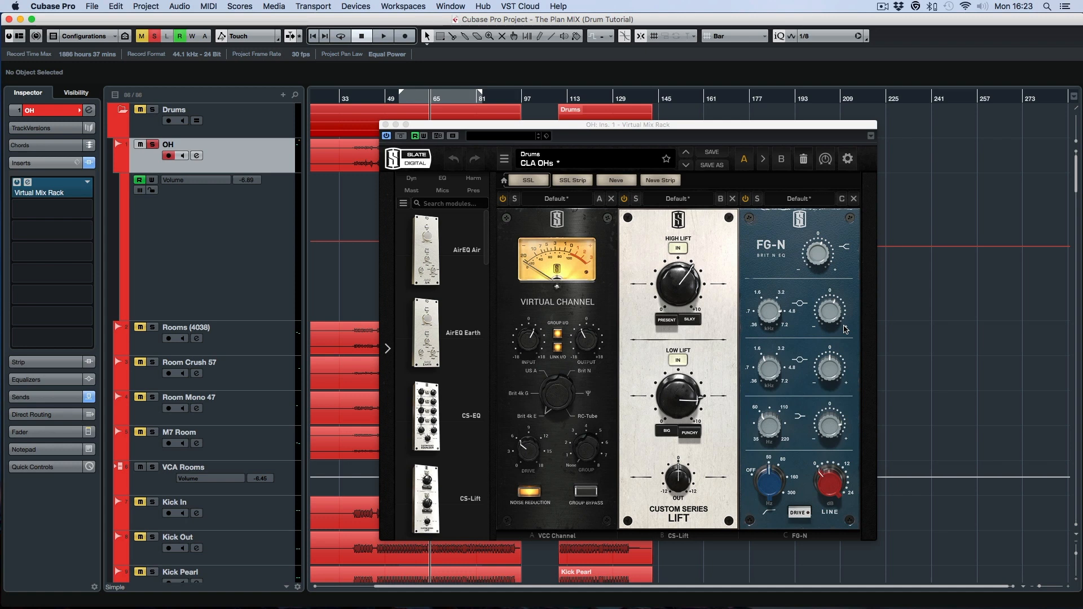
- Close the OH plug-in window, switch the solo from OH to Rooms (4038) and select the Rooms (4038) track
click(385, 124)
click(153, 327)
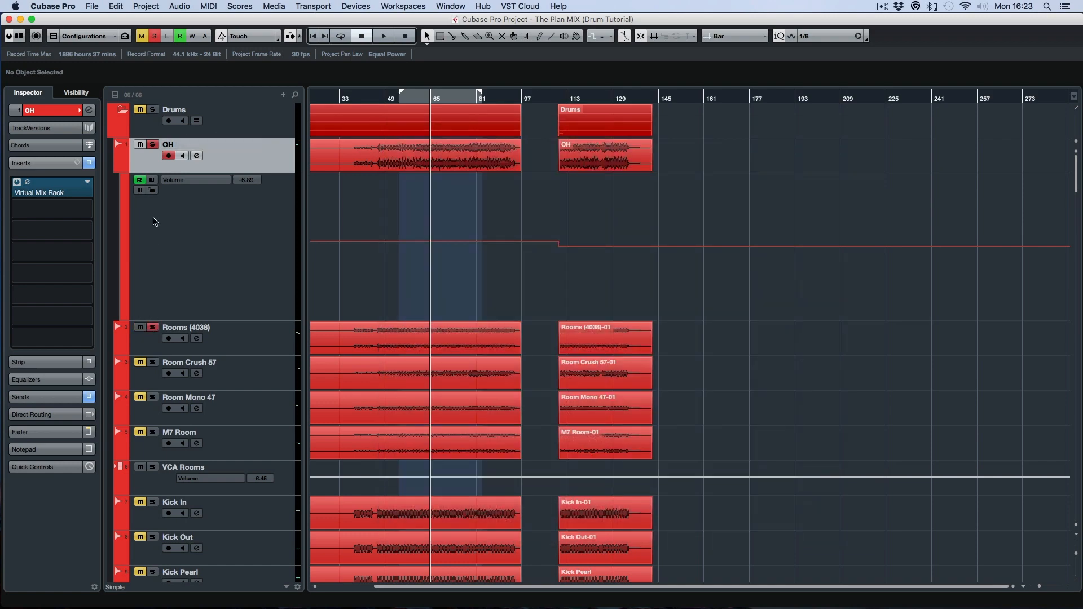
click(153, 148)
click(267, 345)
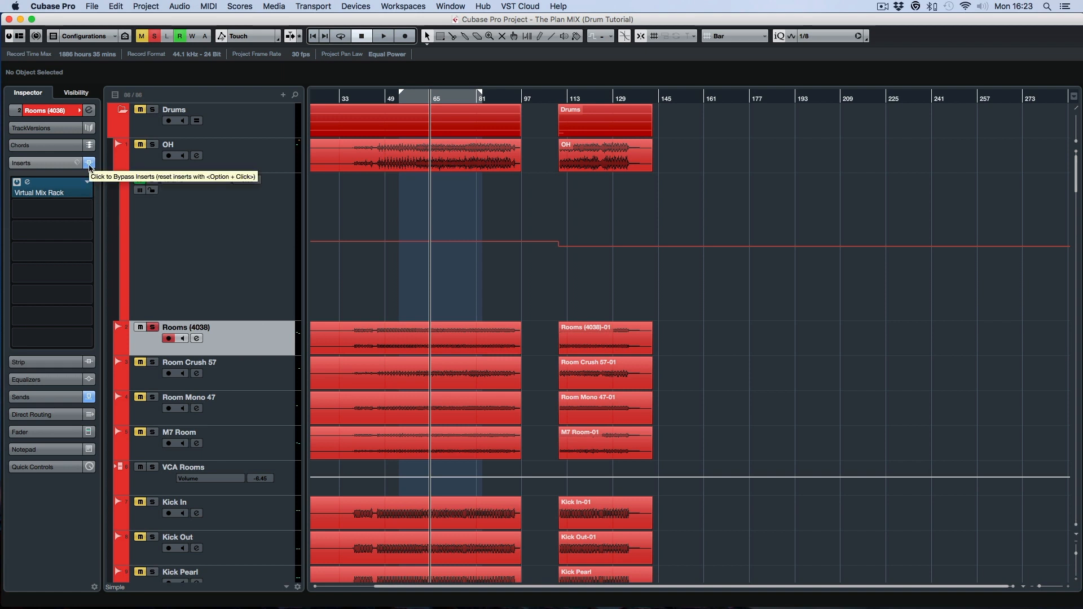
- Open the Rooms (4038) Virtual Mix Rack, bypass it and listen to the unprocessed rooms from the start of the cycle range
click(402, 100)
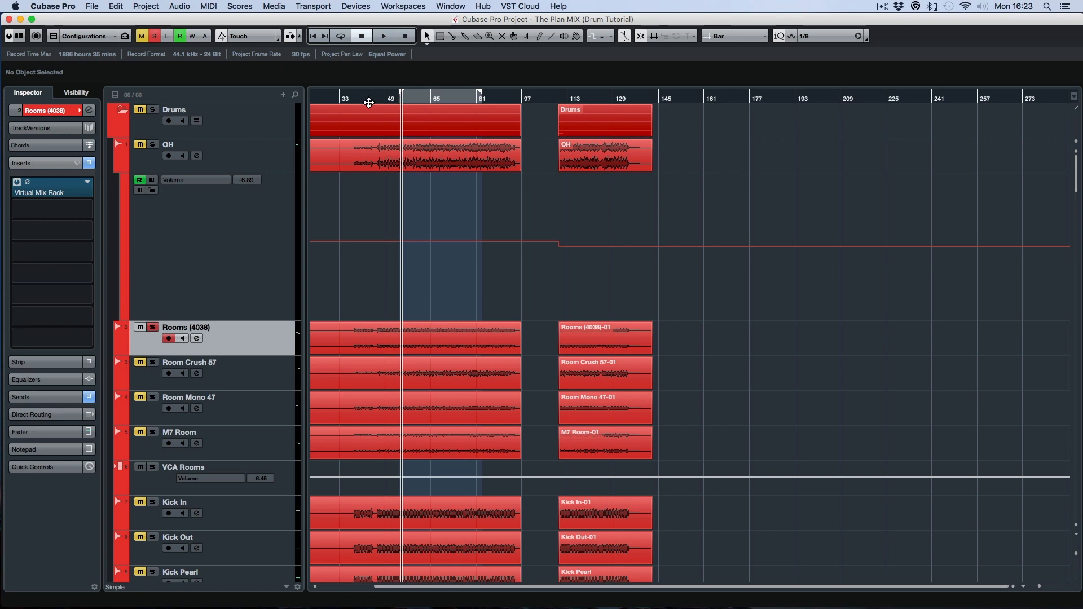
double_click(60, 194)
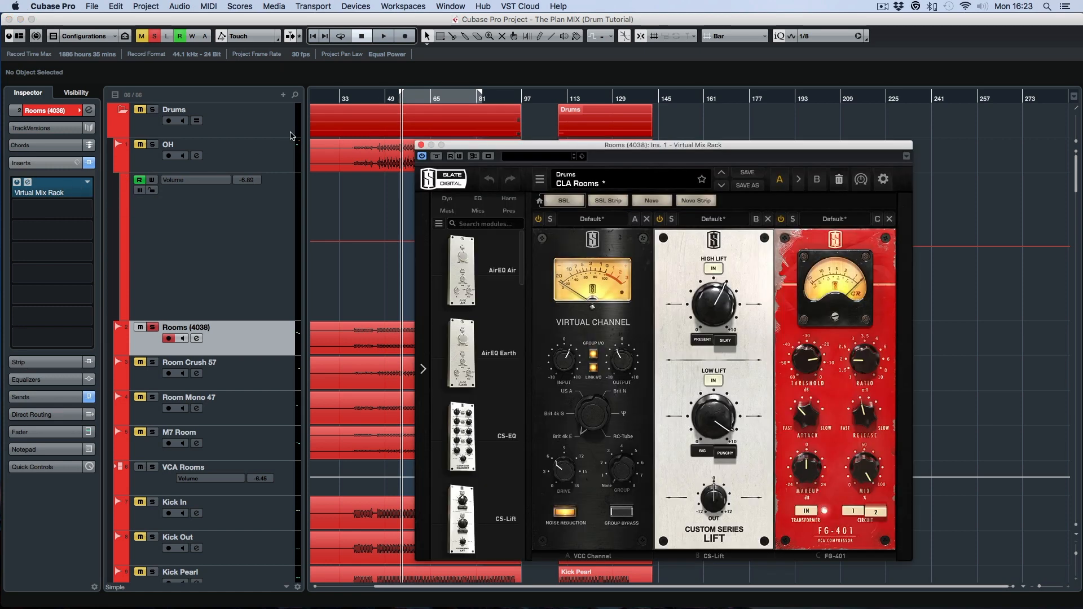
click(436, 157)
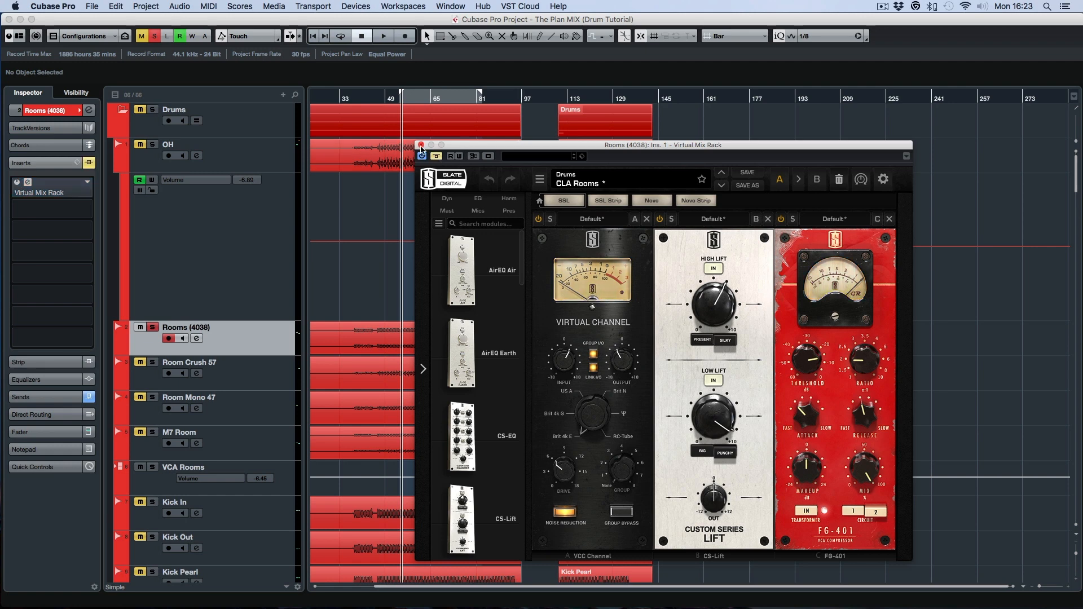
drag(472, 149, 662, 161)
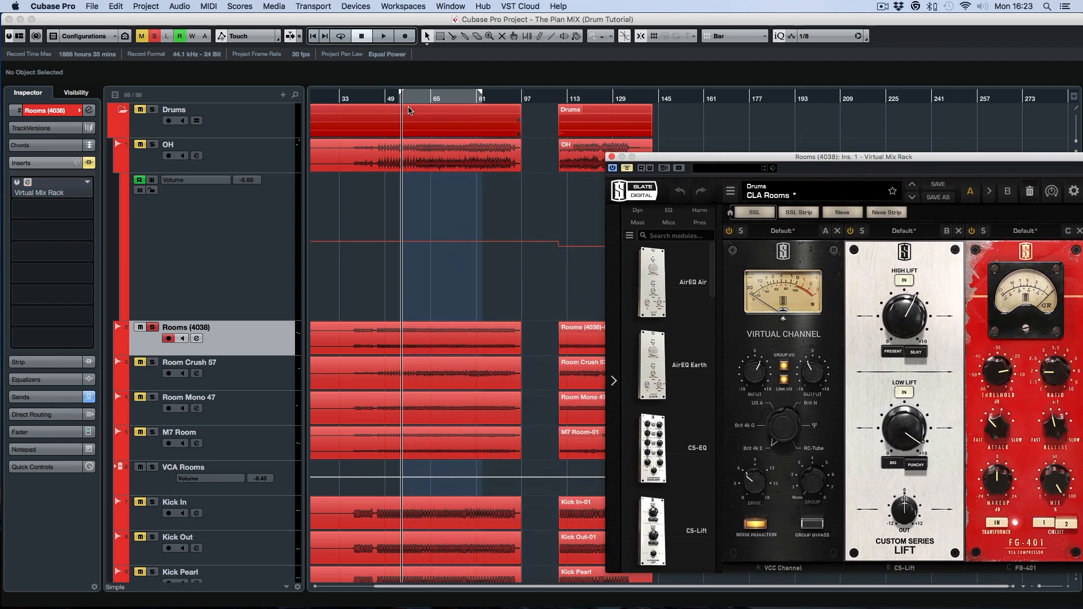
key(space)
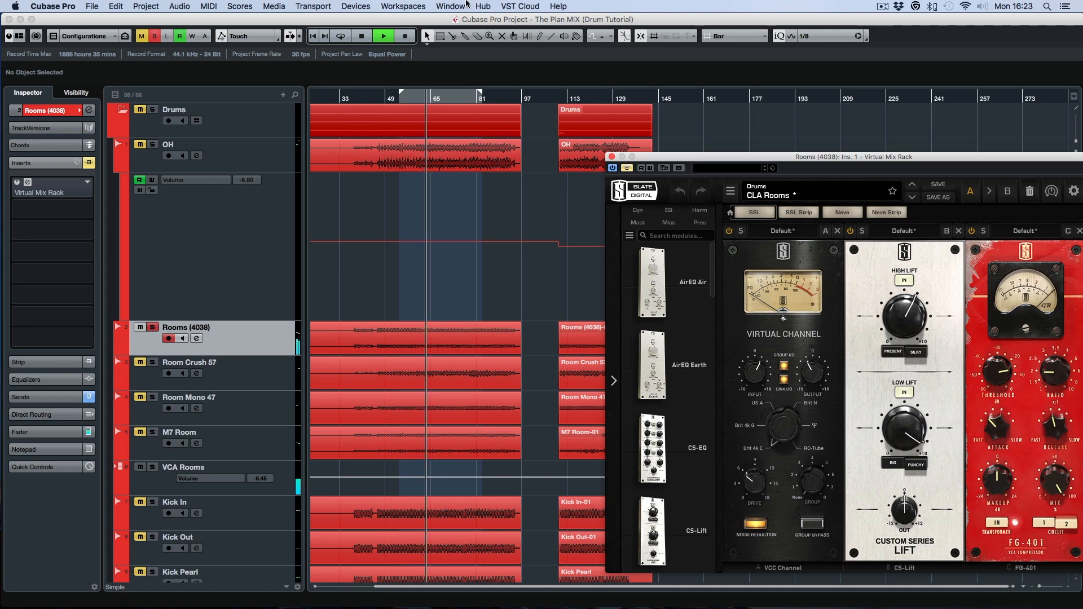
key(space)
- Move the Rooms (4038) rack window back over the arrangement and take the plug-in out of bypass
drag(687, 159, 452, 134)
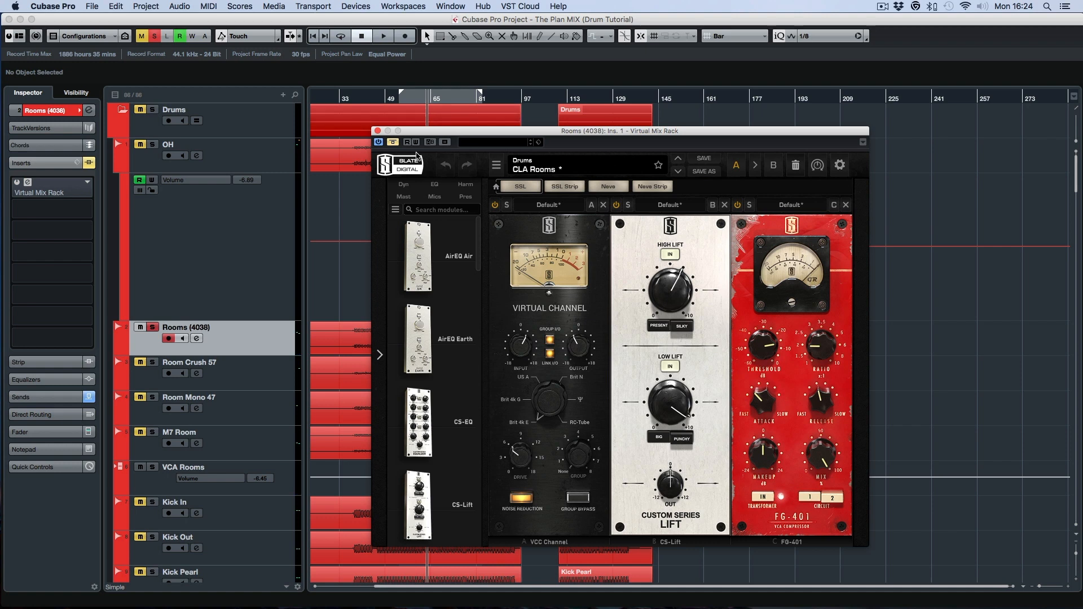
click(393, 143)
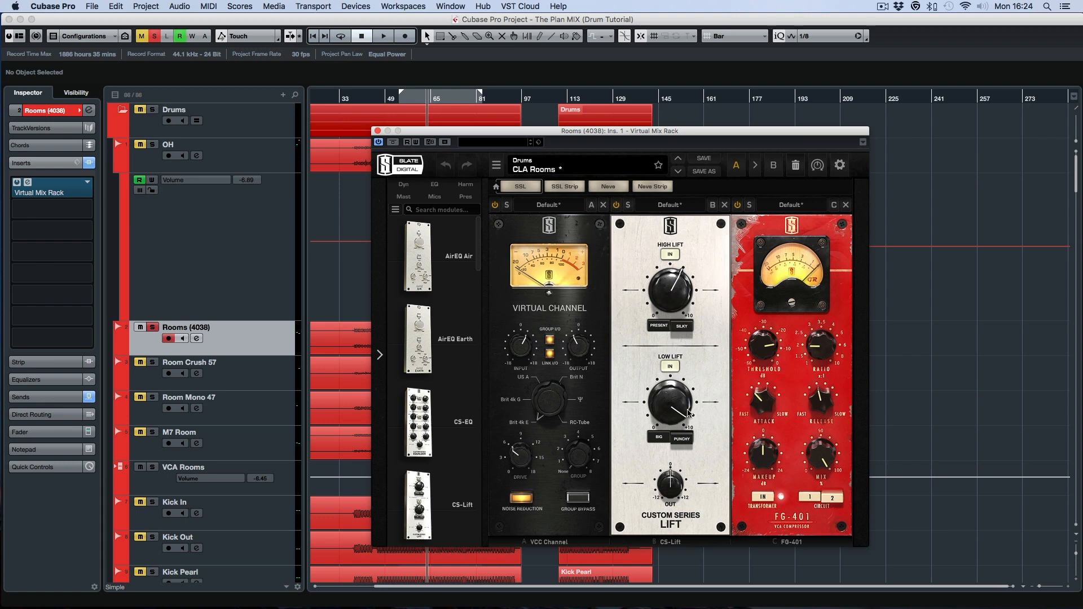
- Listen to the processed Rooms (4038) track from the start of the cycle range
mouse_move(684, 294)
drag(684, 294, 677, 291)
click(401, 100)
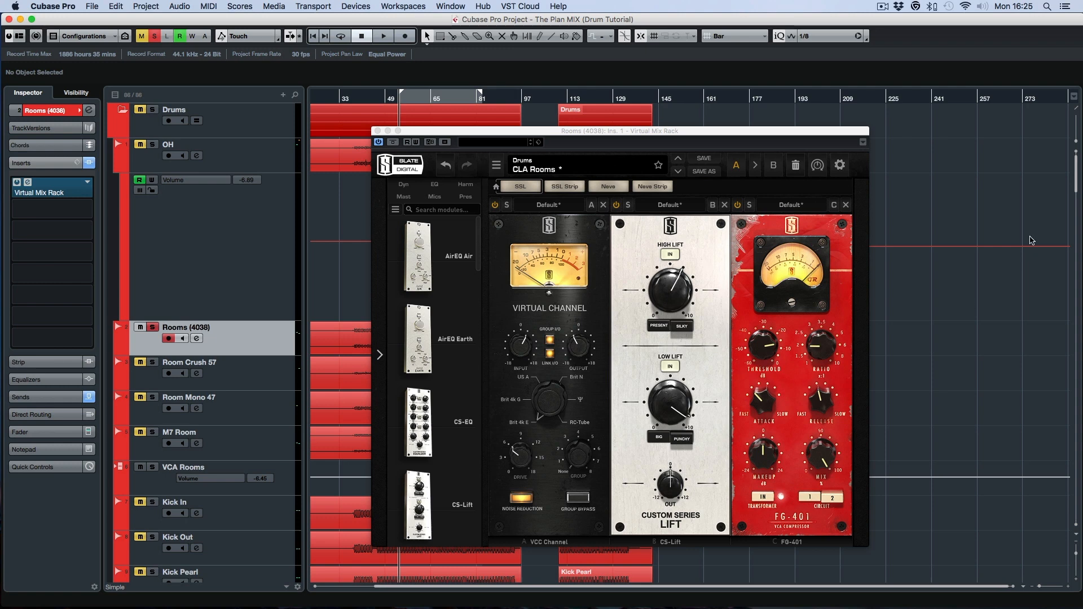
key(space)
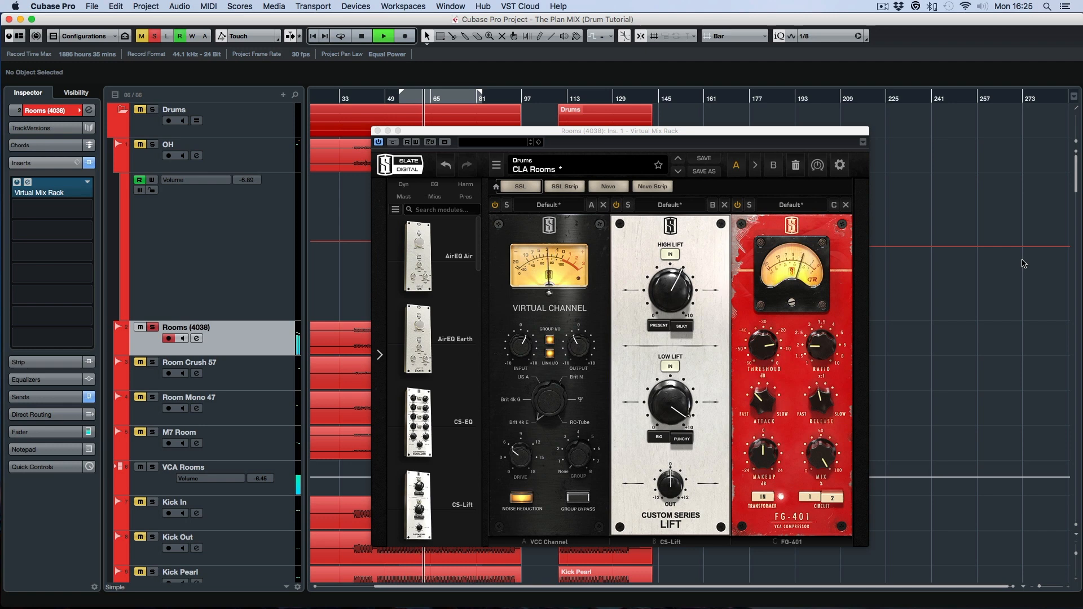
key(space)
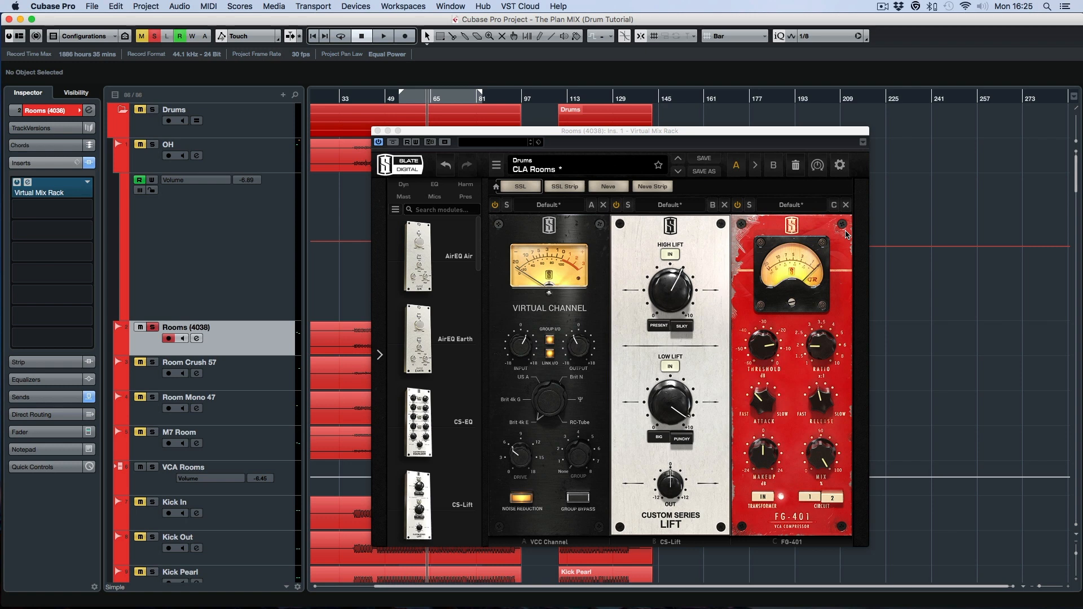
- Close the Rooms (4038) rack, solo OH alongside the rooms and play both together from the start of the cycle range
click(378, 131)
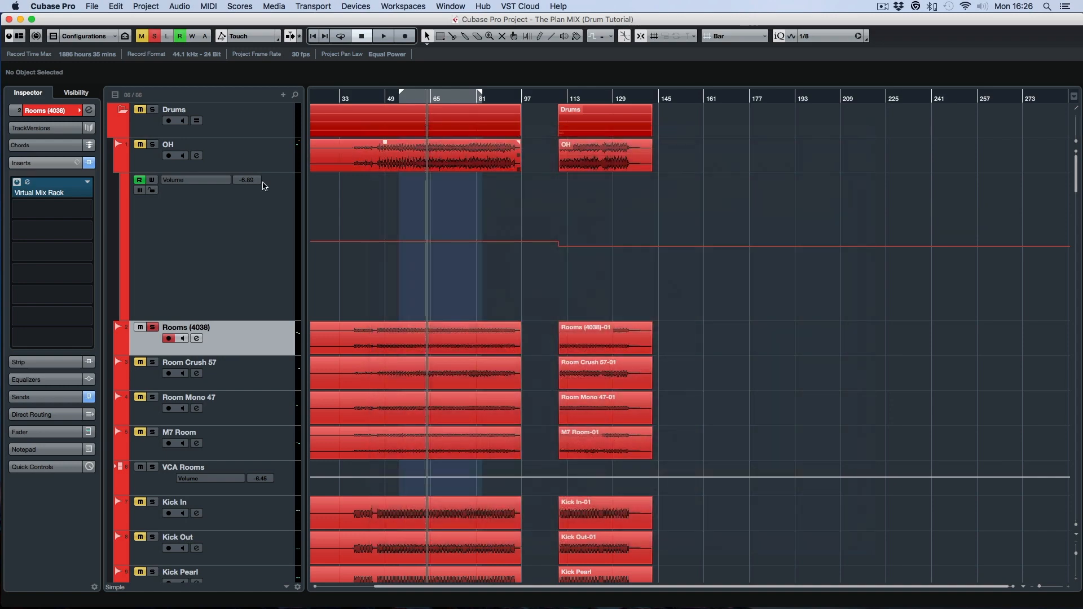
click(154, 147)
click(403, 103)
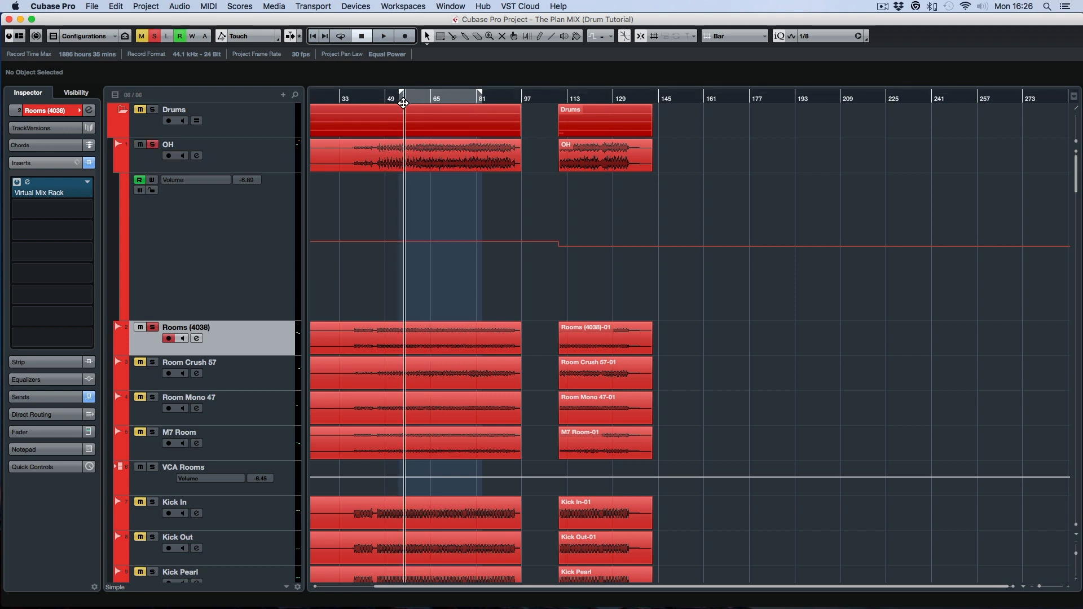
key(space)
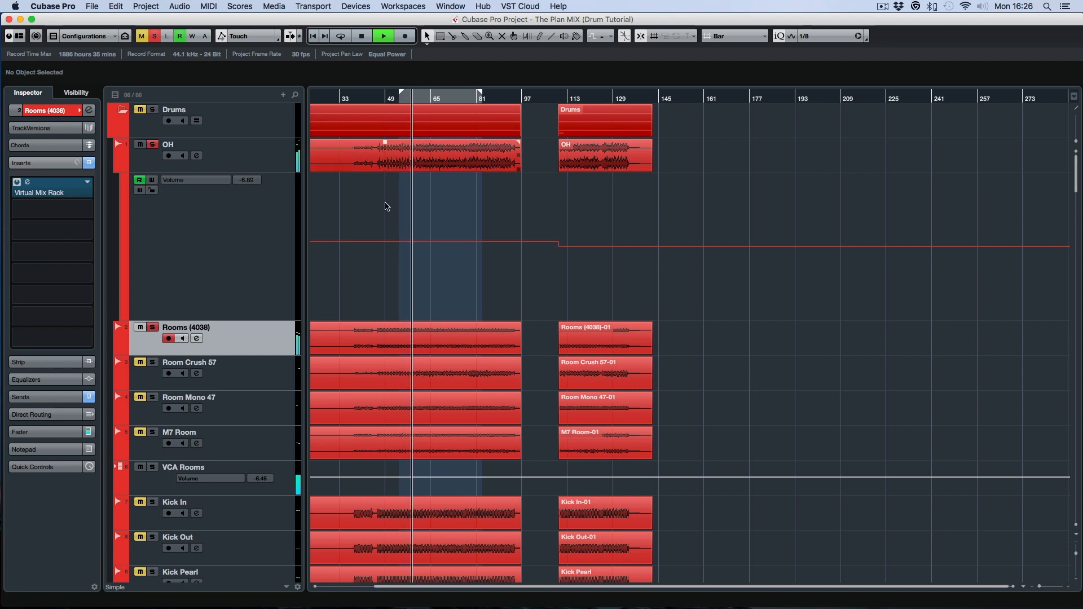
- Open the Rooms (4038) channel settings, lower its fader to about -4.8 dB, close the settings and stop playback
click(88, 110)
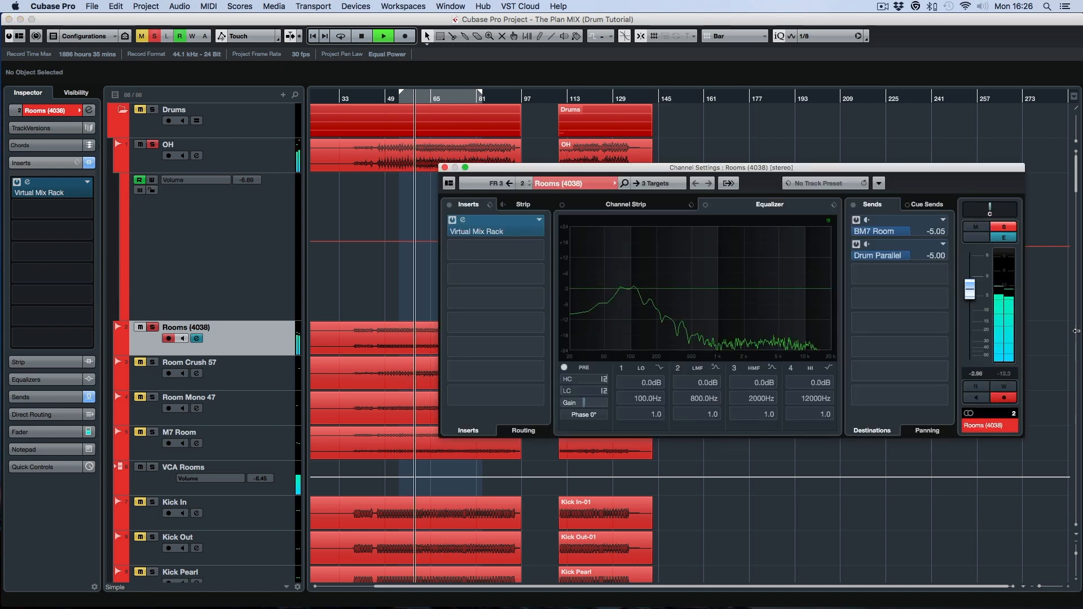
drag(976, 298, 975, 303)
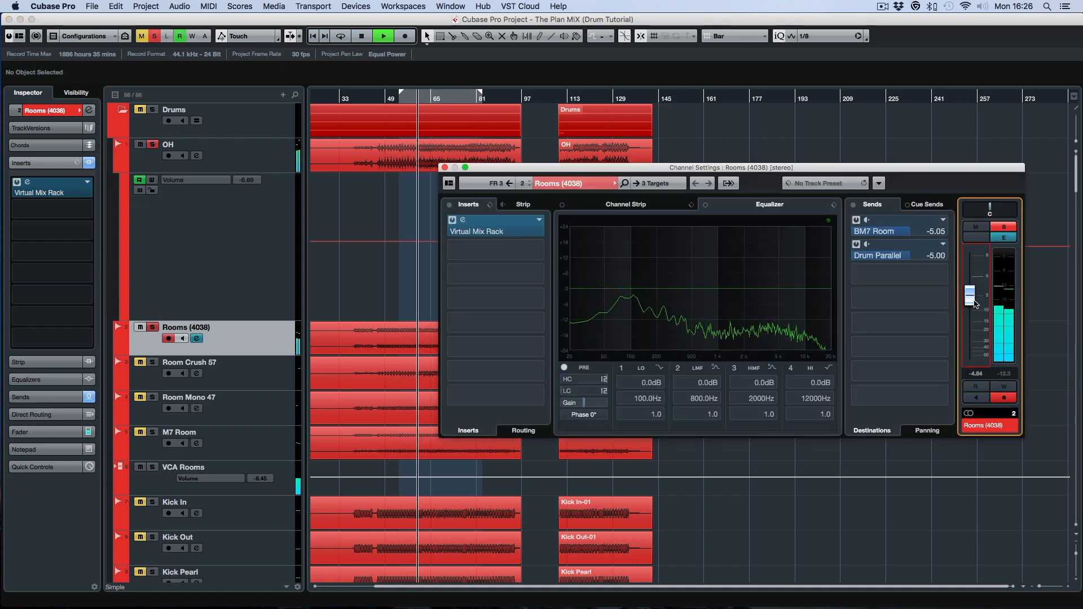
click(446, 168)
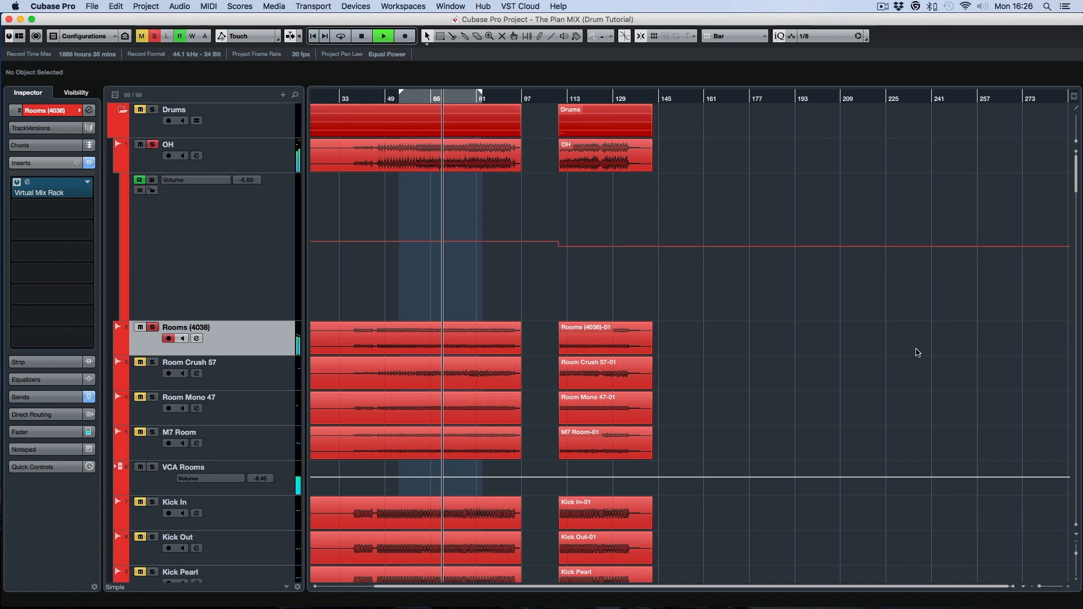
key(space)
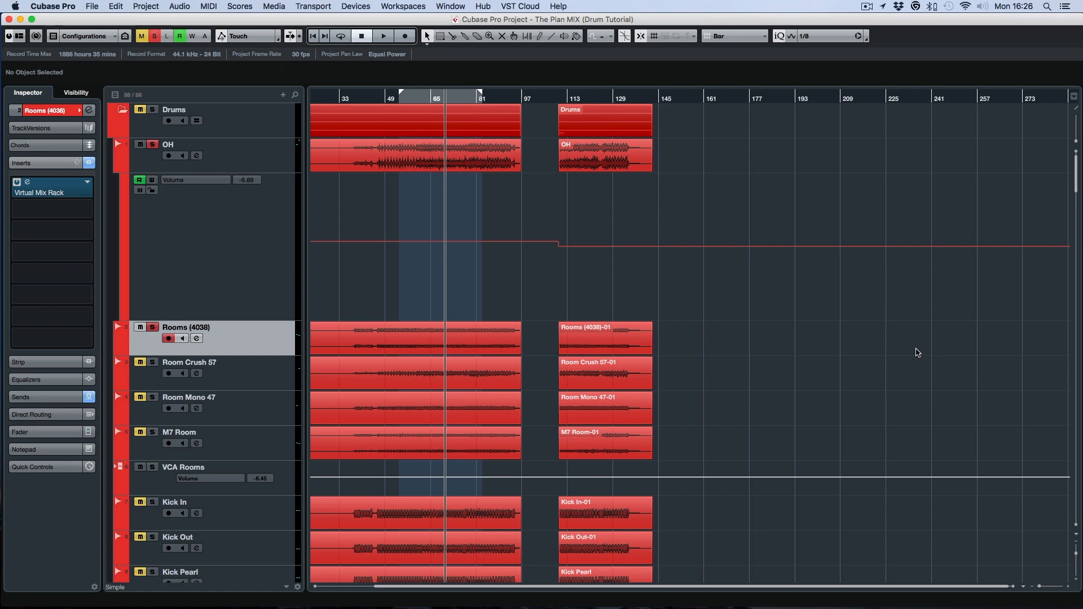
- Deactivate all solos and select the Kick In track
scroll(874, 353, down, 8)
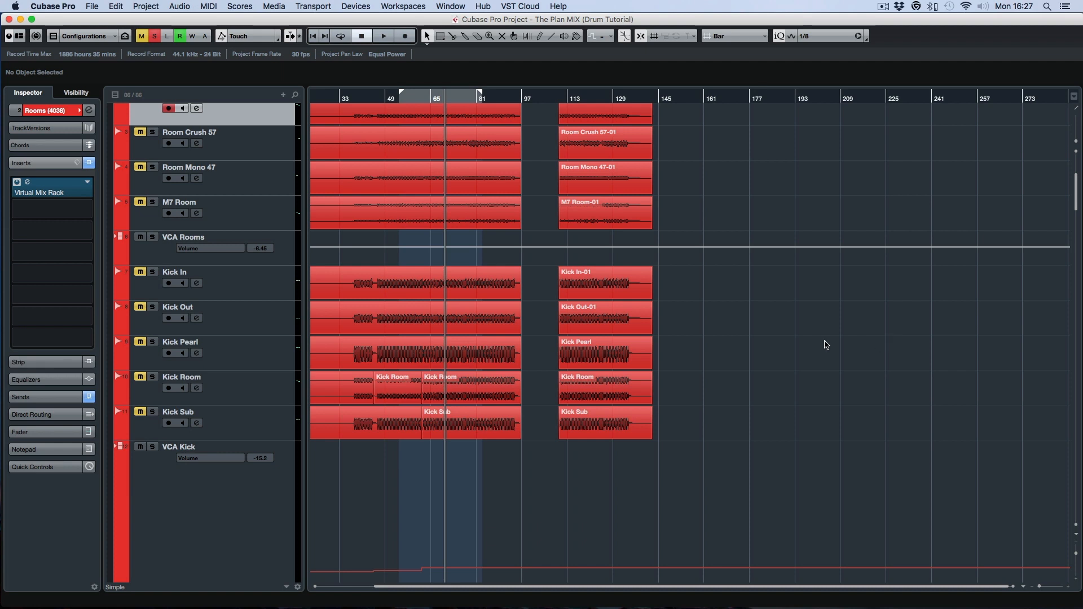
click(154, 36)
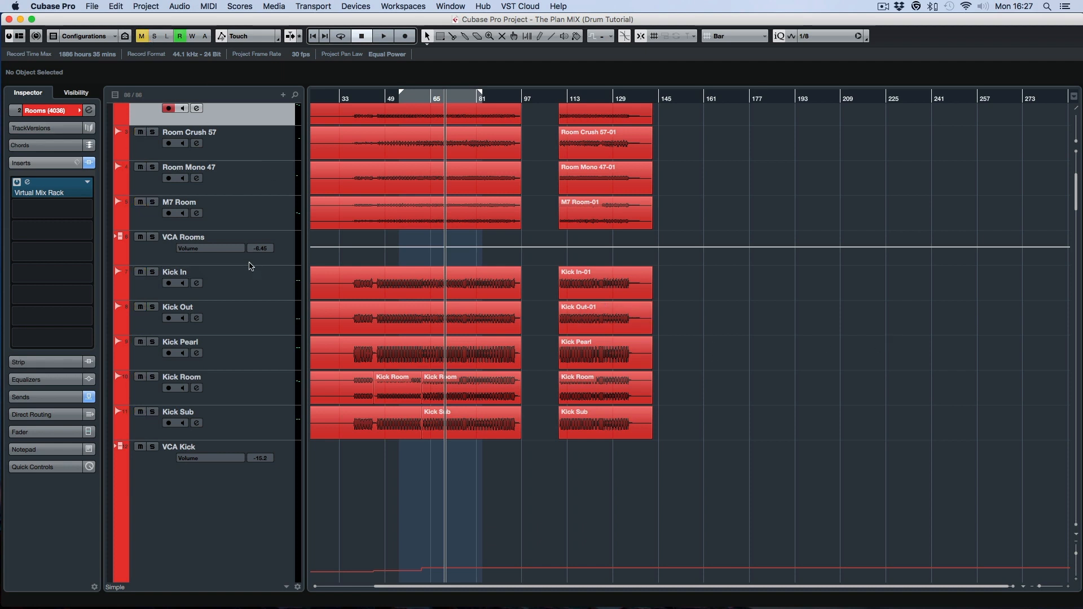
scroll(864, 356, down, 8)
scroll(865, 355, up, 3)
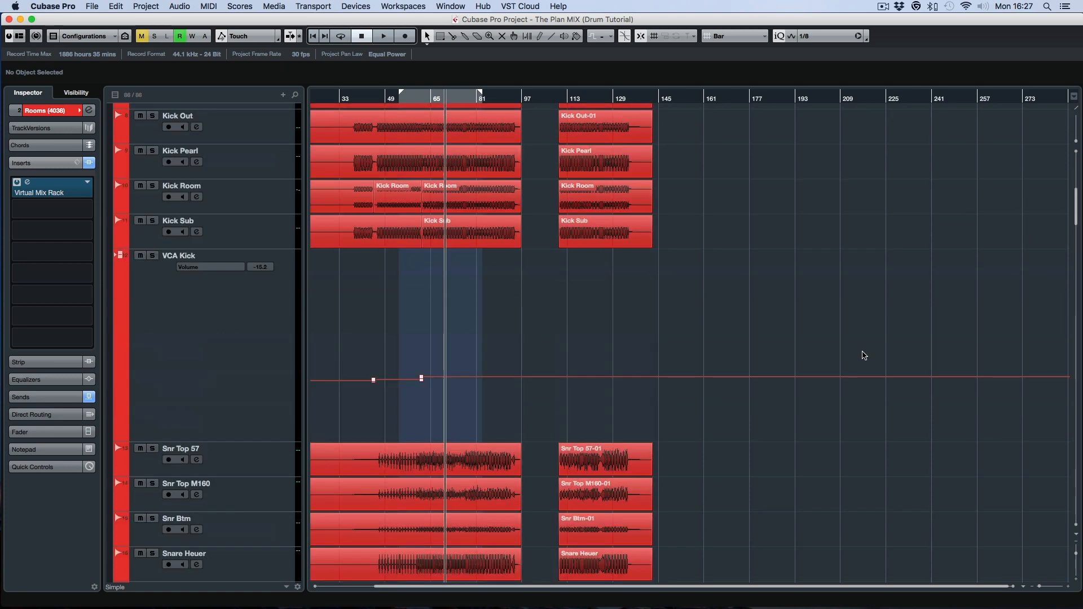
scroll(864, 355, up, 3)
click(245, 225)
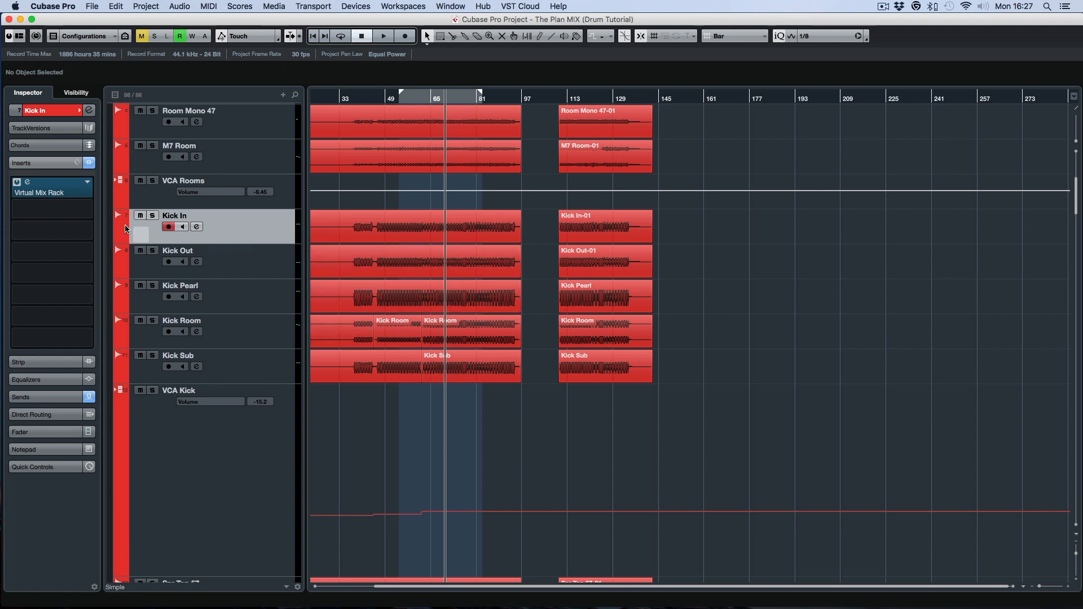
- Return the playhead to the start of the cycle range, look over the Kick In Virtual Mix Rack and close it
click(400, 97)
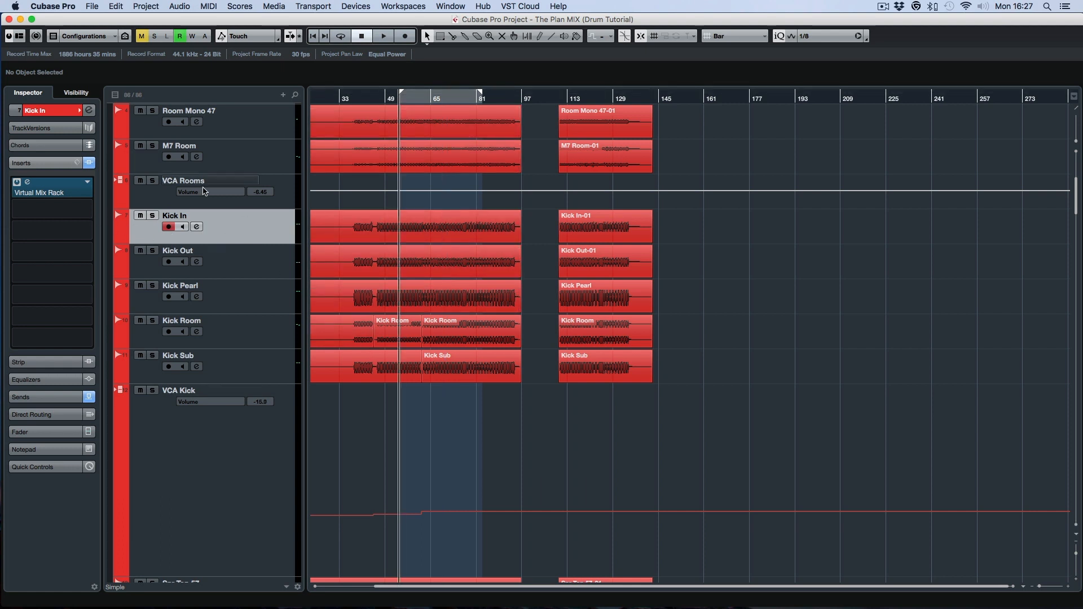
click(64, 193)
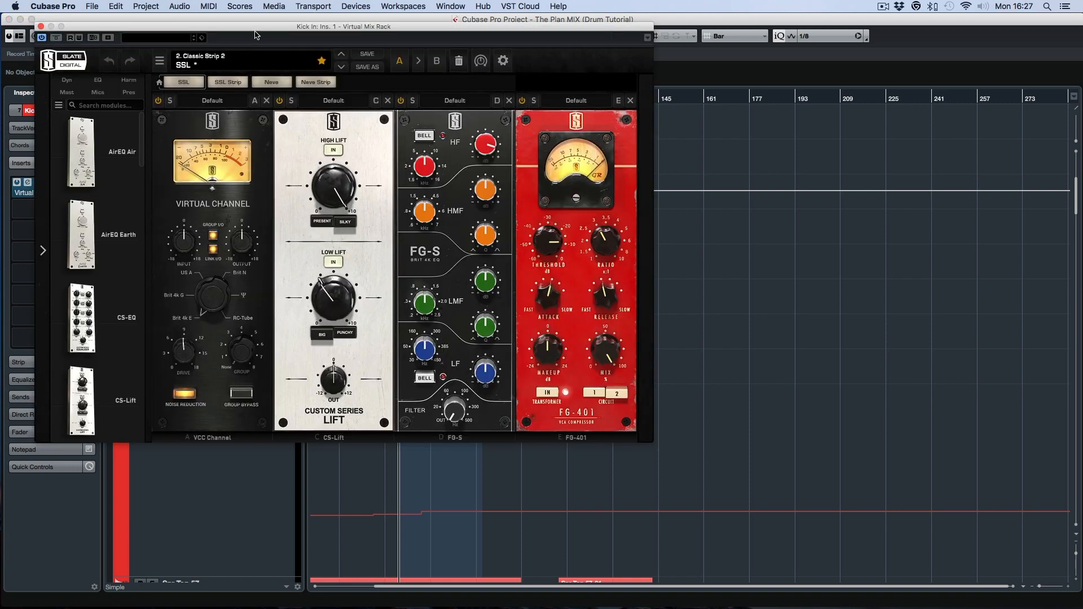
drag(259, 27, 649, 97)
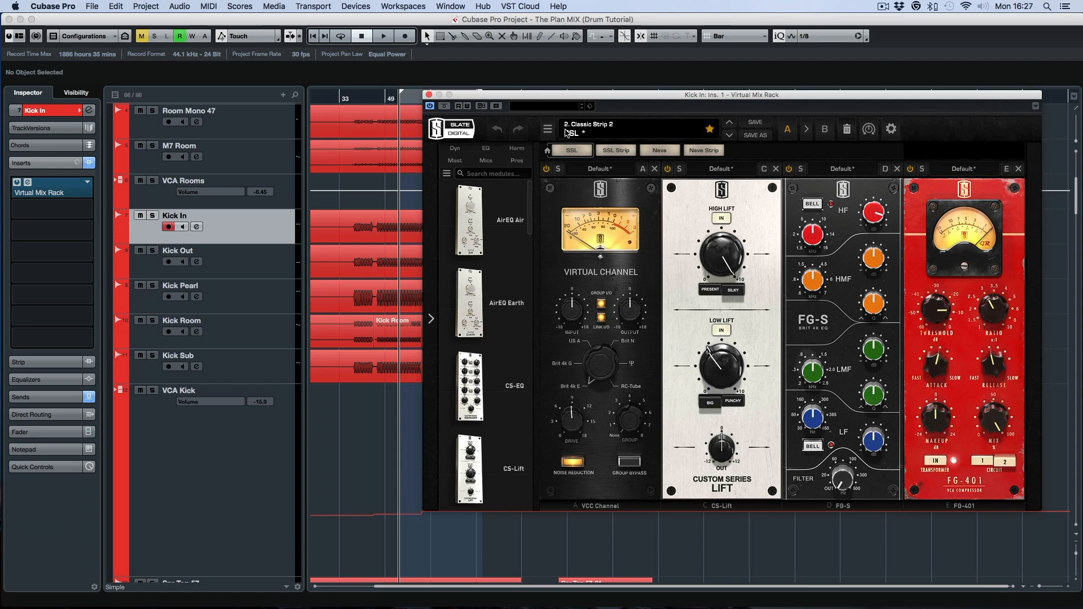
click(430, 95)
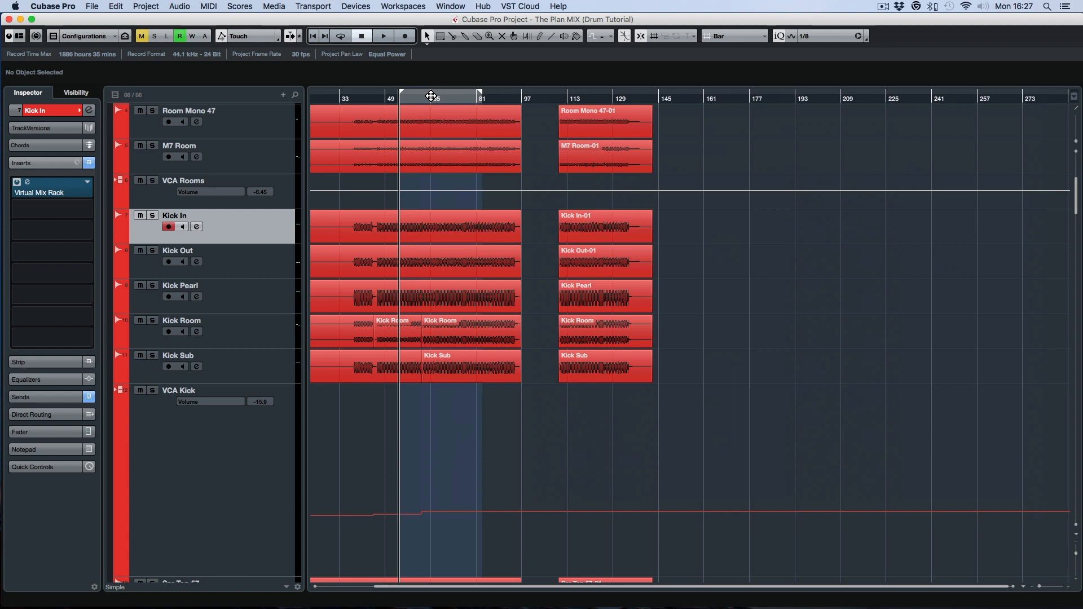
- Solo Kick In, bypass its inserts, check the track list down to the group tracks and listen to the unprocessed kick
key(s)
click(16, 184)
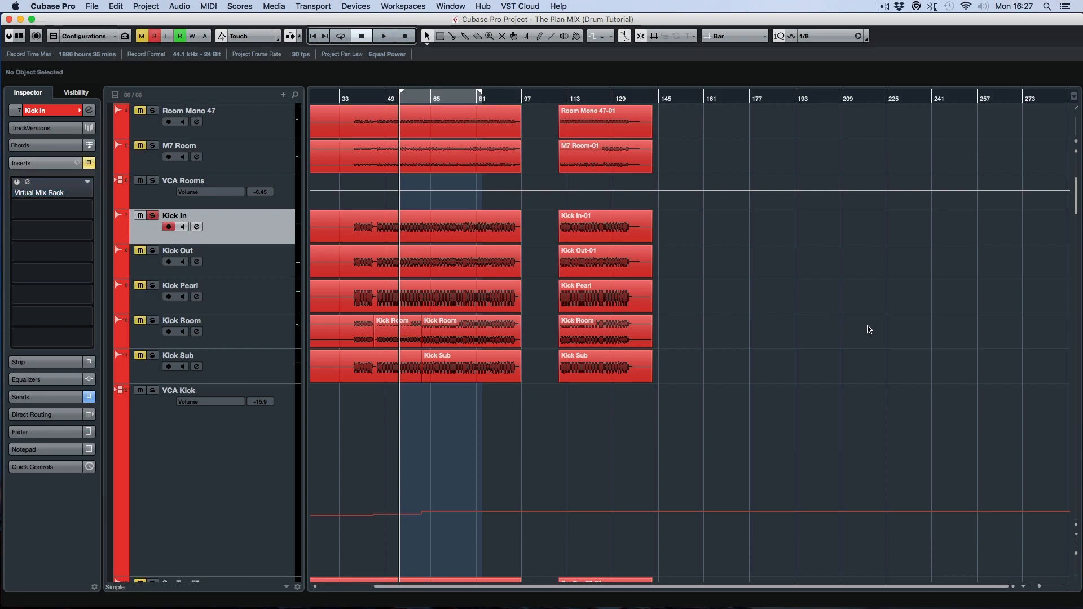
scroll(869, 331, down, 15)
scroll(869, 330, down, 20)
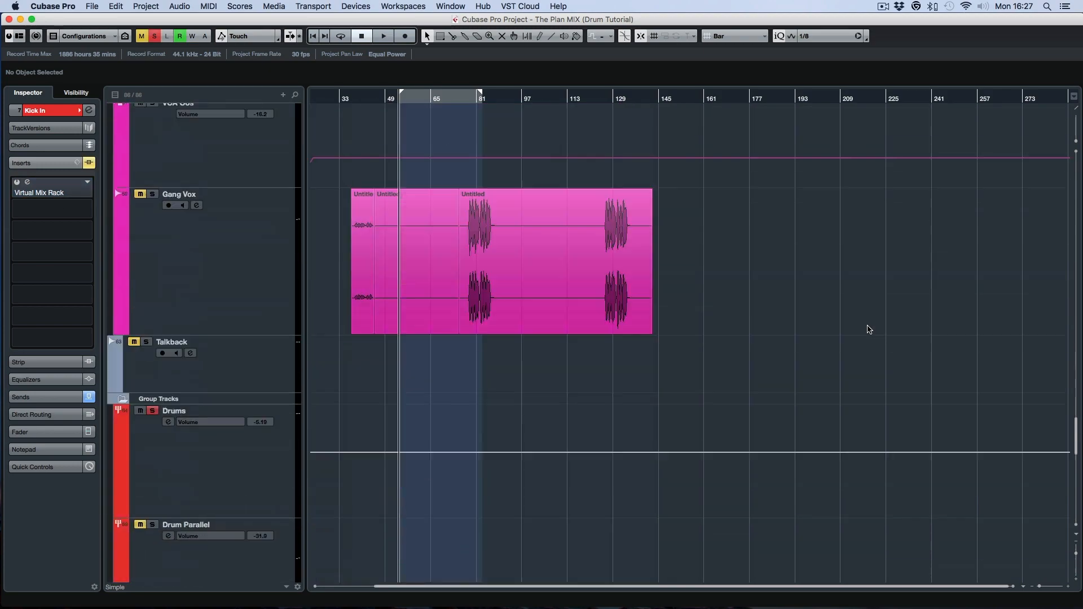
scroll(870, 330, down, 5)
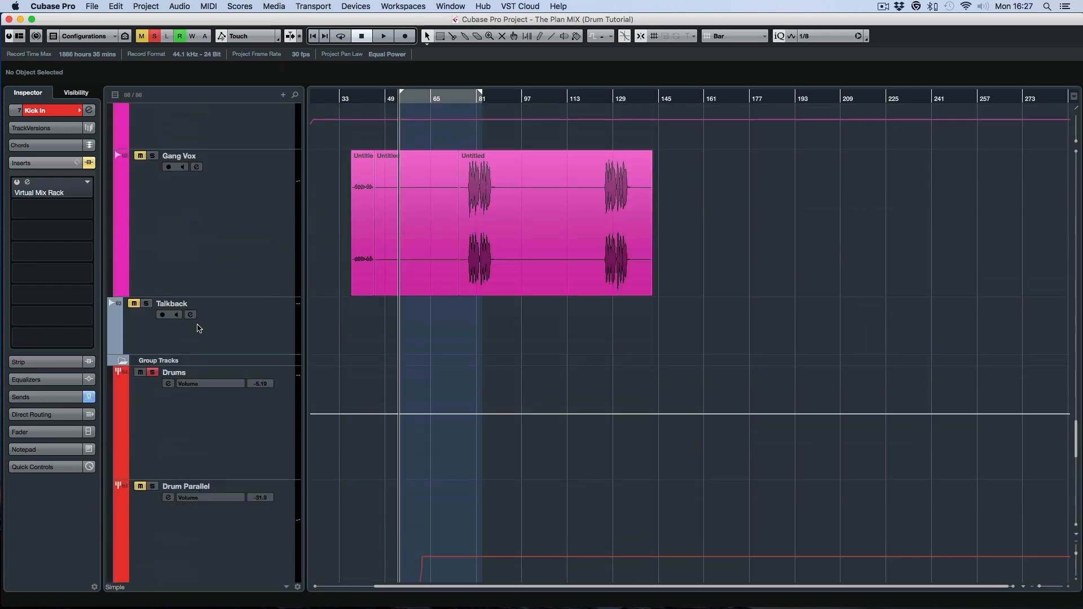
scroll(300, 438, down, 10)
scroll(301, 439, down, 10)
scroll(301, 439, up, 20)
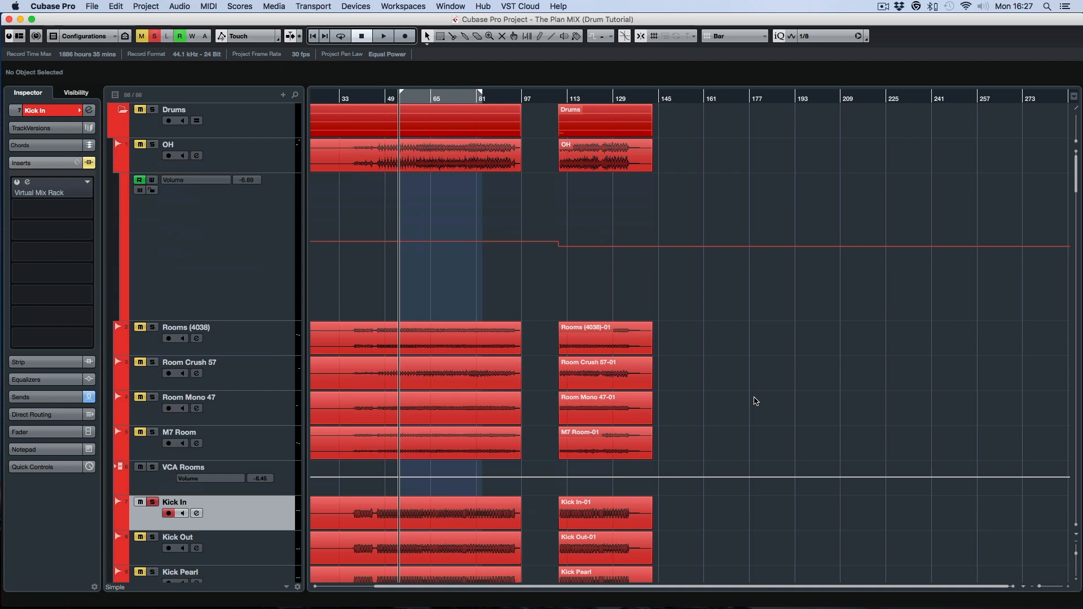
scroll(753, 401, down, 3)
key(space)
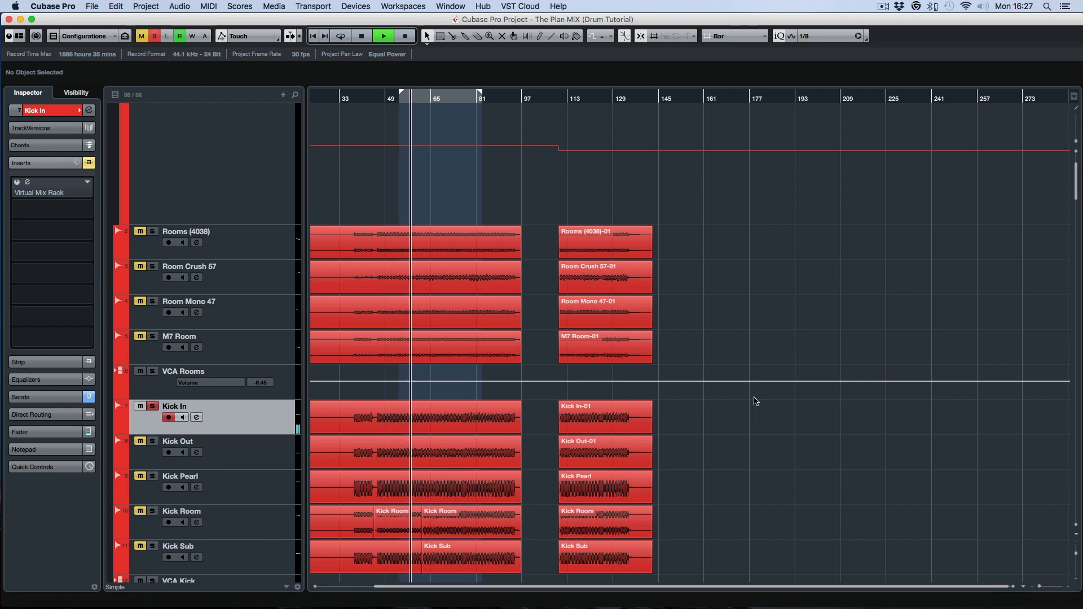
key(space)
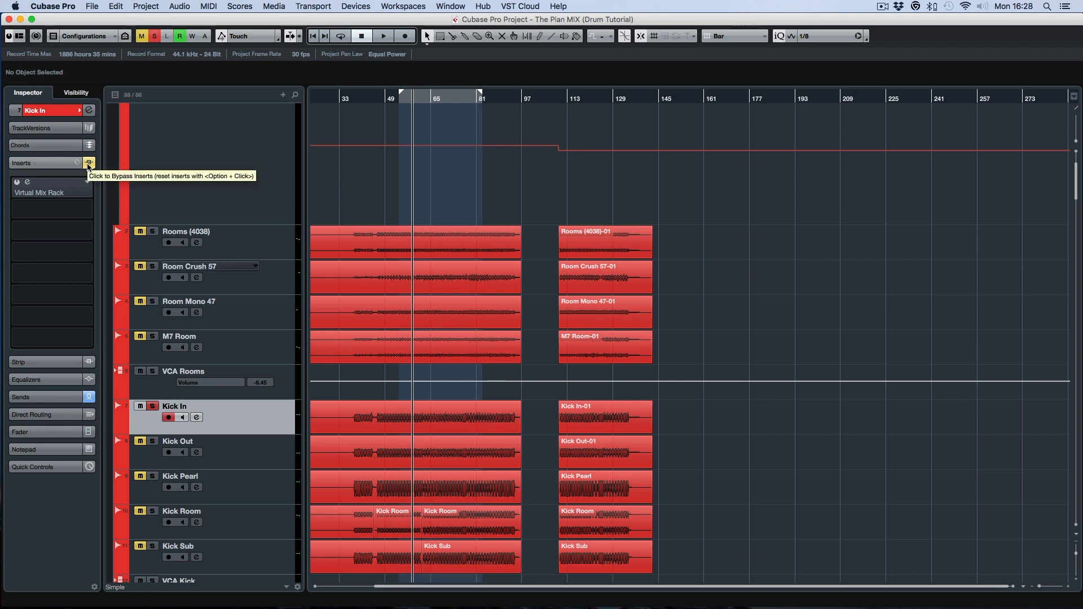
- Reactivate the Kick In inserts, examine the Virtual Mix Rack modules and move the rack window clear of the cycle start
click(56, 192)
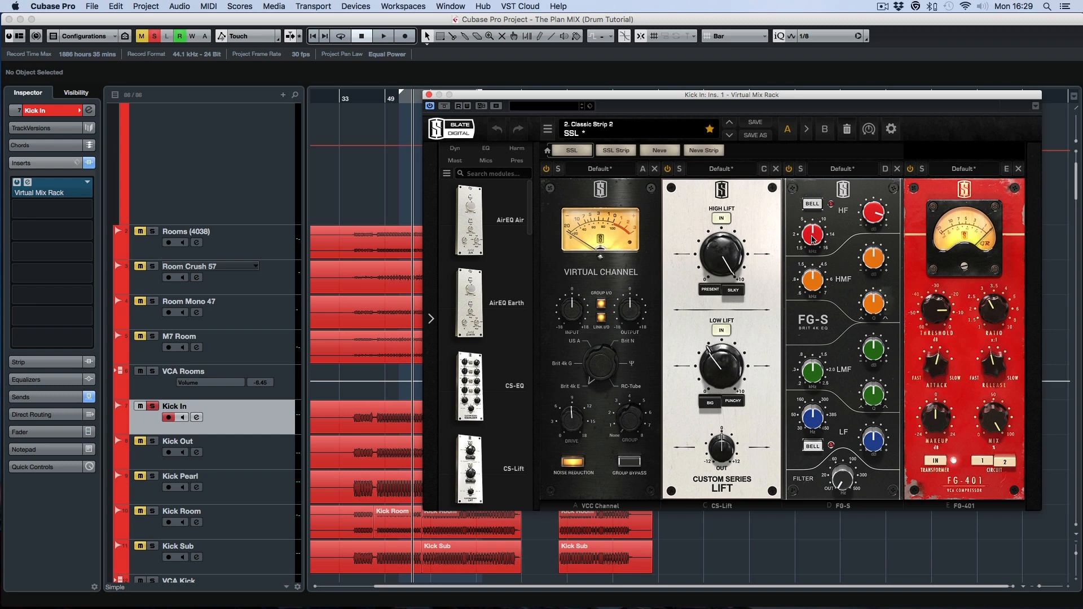
mouse_move(812, 240)
drag(652, 99, 702, 102)
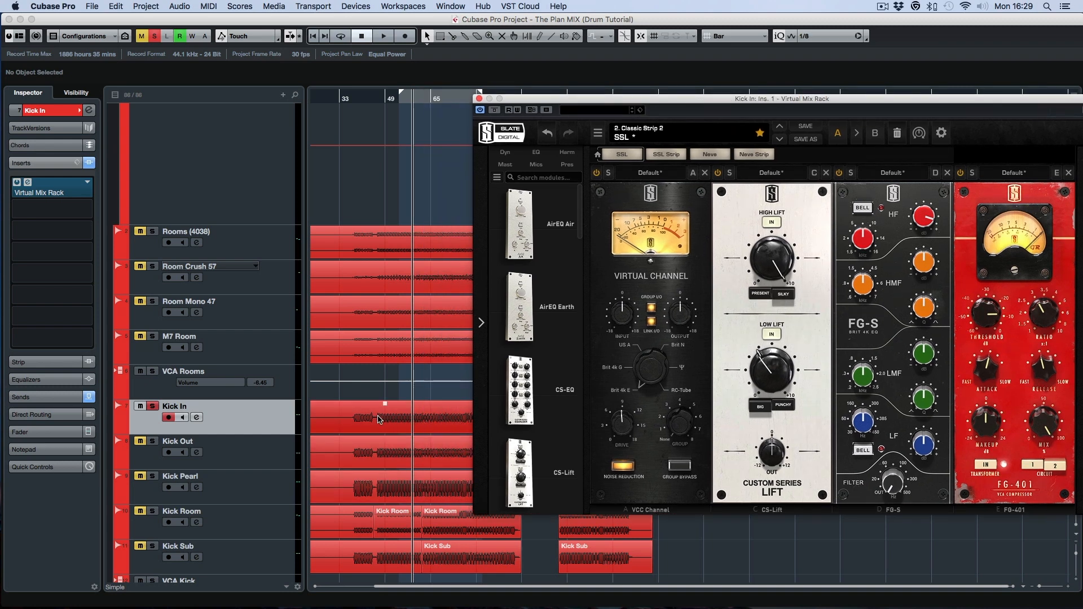
drag(935, 102, 858, 99)
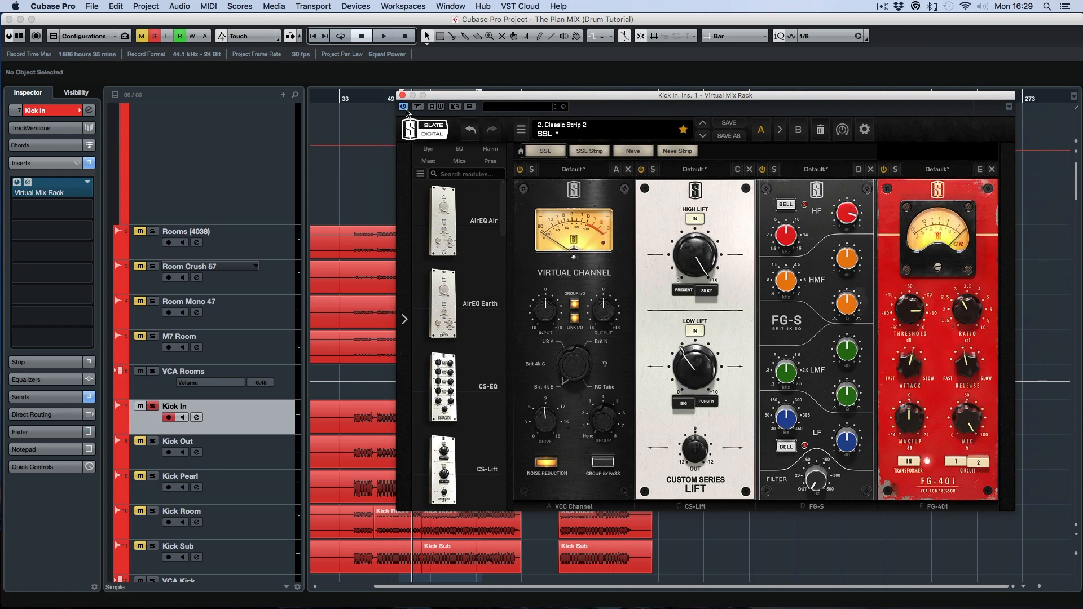
drag(434, 99, 488, 143)
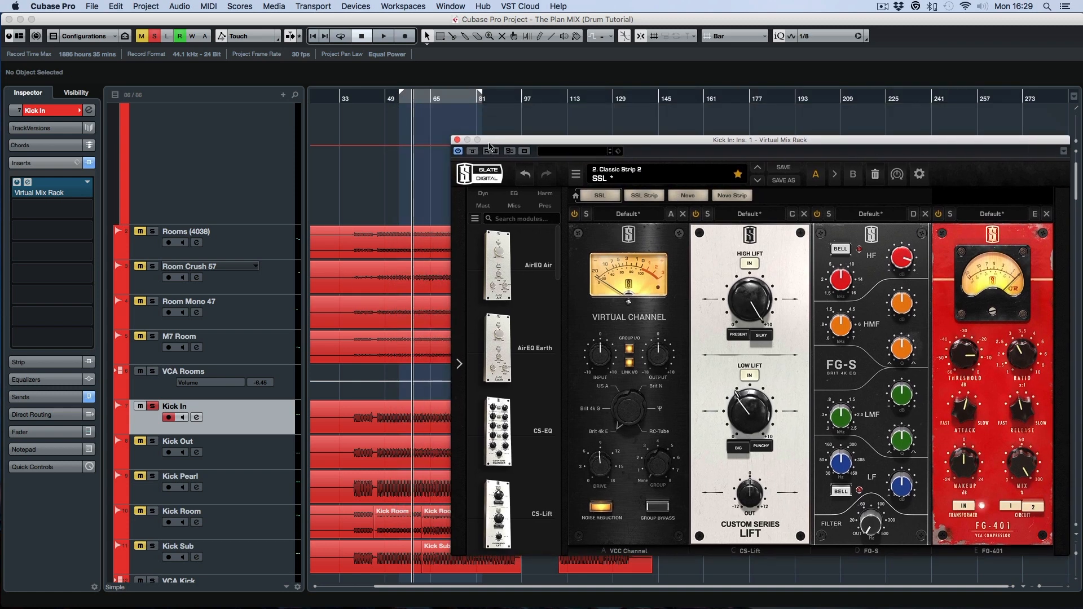
- Listen to the processed Kick In from the start of the cycle range while watching the rack's FG-401 compressor
click(399, 102)
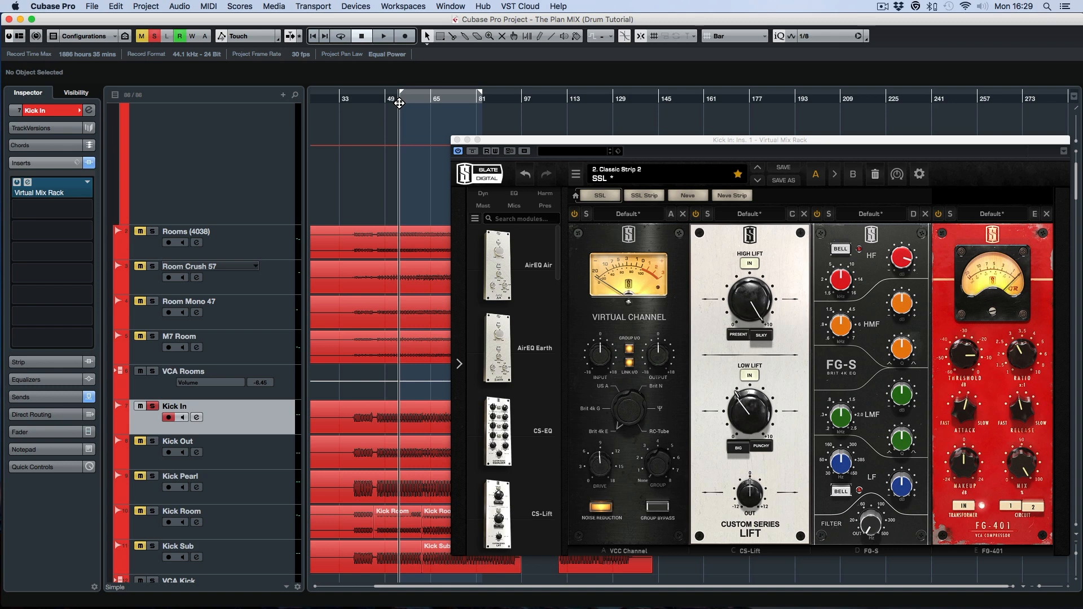
key(space)
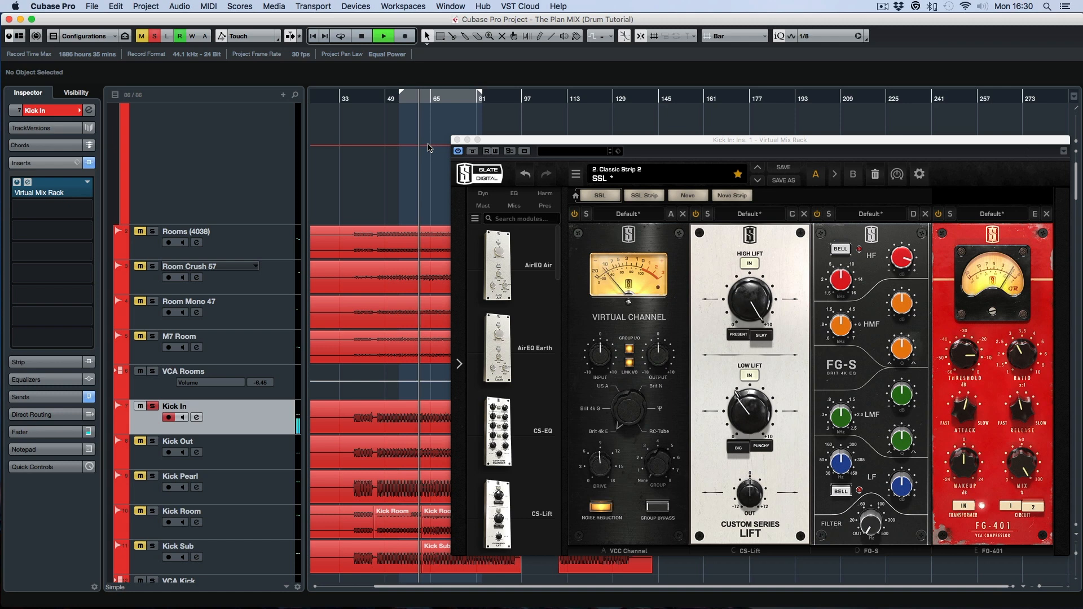
key(space)
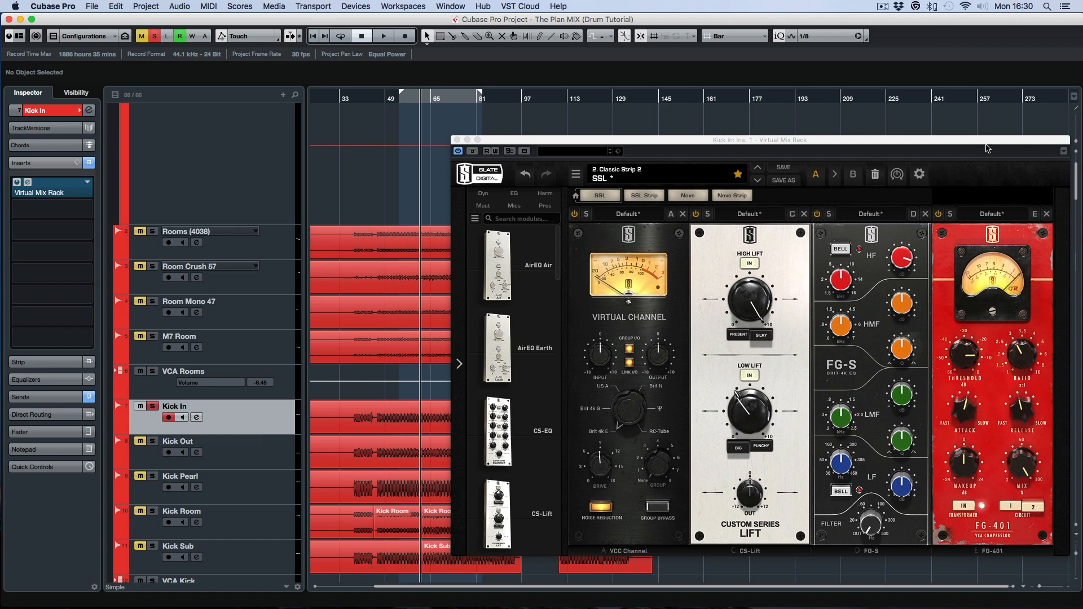
drag(986, 147, 948, 141)
key(space)
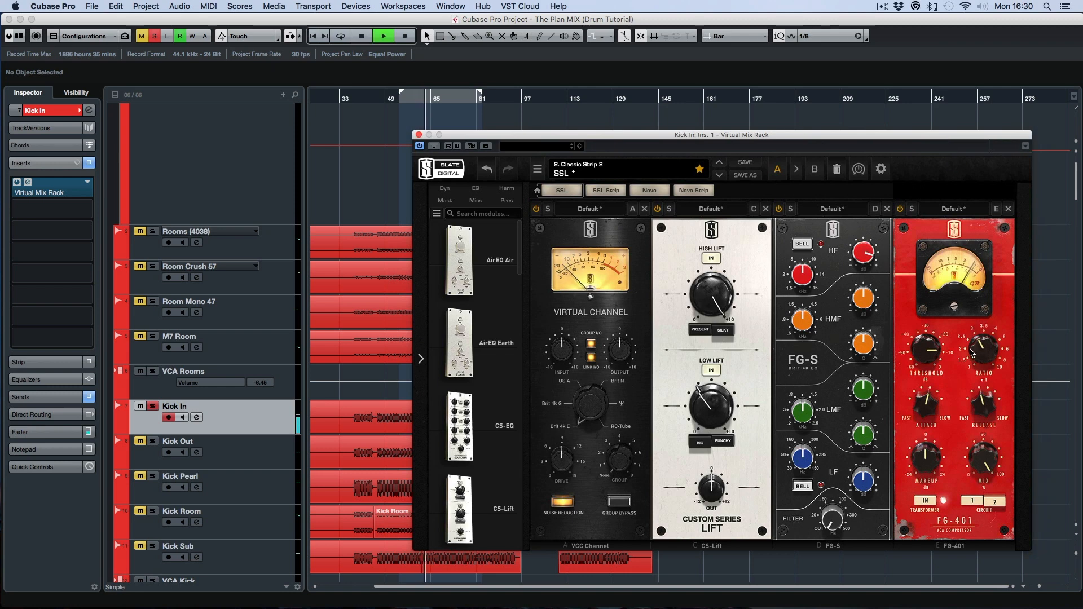
key(space)
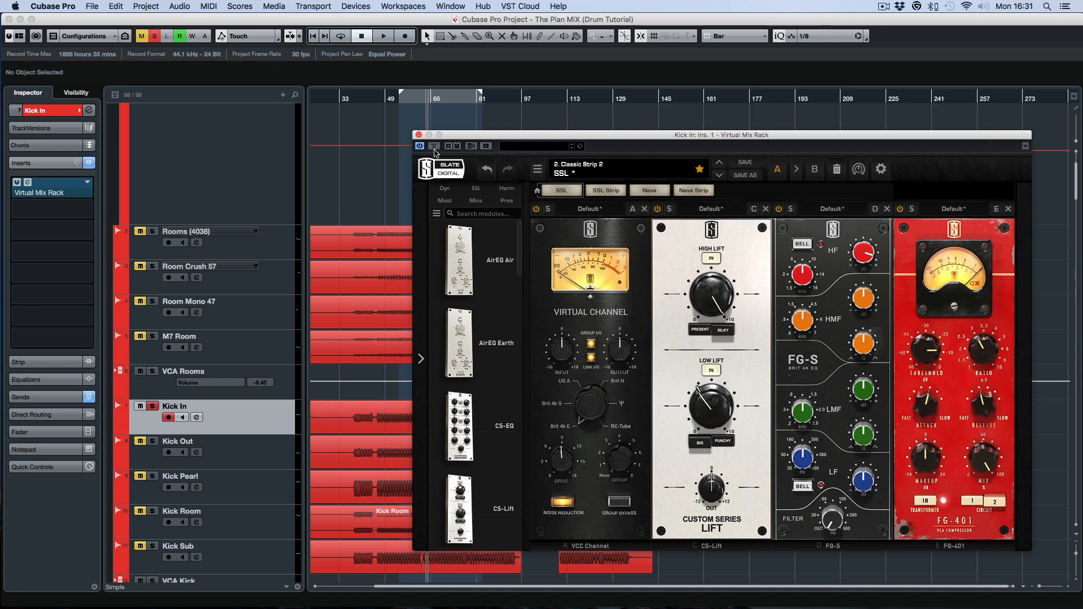
- Close the Kick In rack window and switch the solo from Kick In to Kick Out
click(419, 135)
click(152, 406)
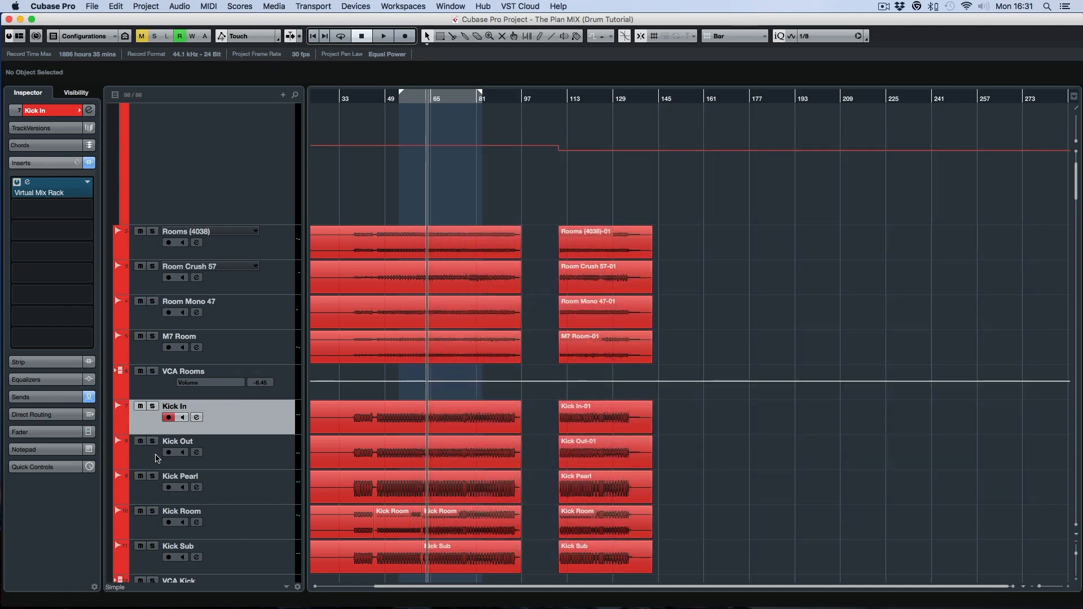
click(153, 441)
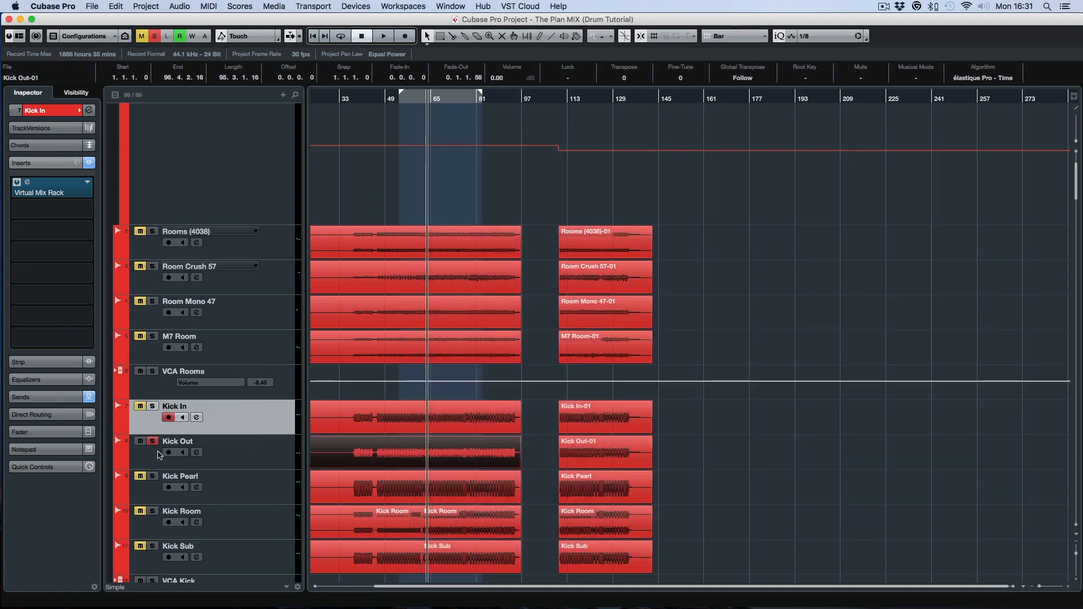
- Select Kick Out, bypass its inserts and listen to the unprocessed kick from the start of the cycle range
click(248, 453)
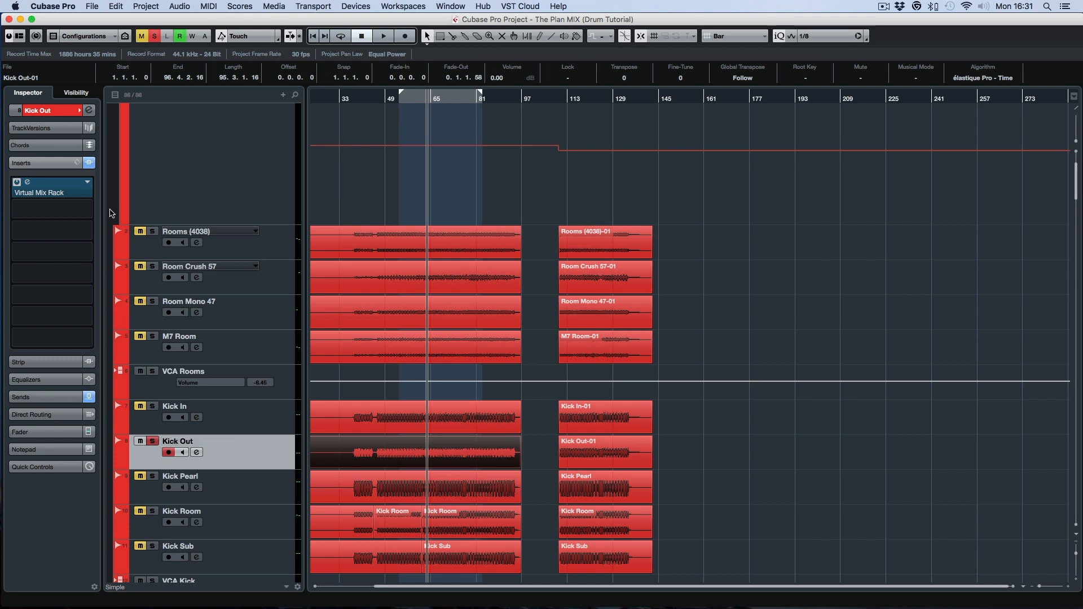
click(89, 163)
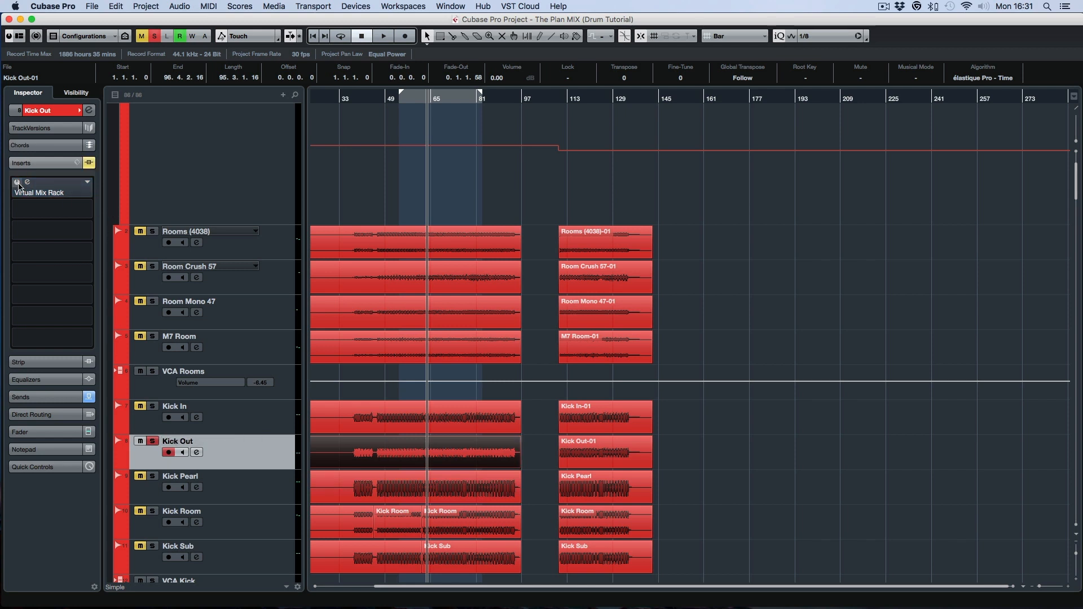
click(400, 102)
key(space)
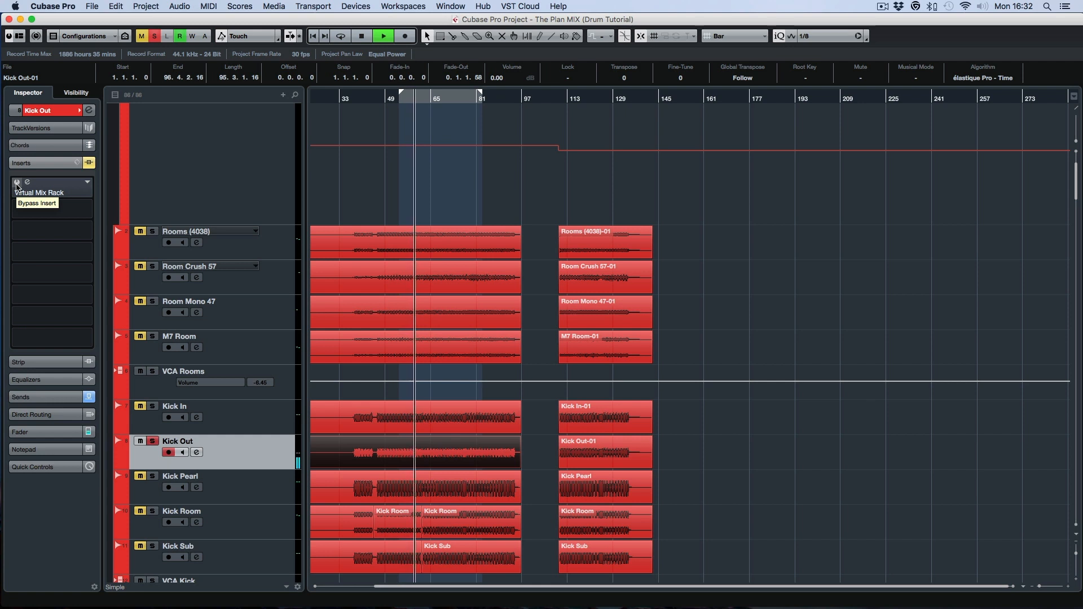
key(space)
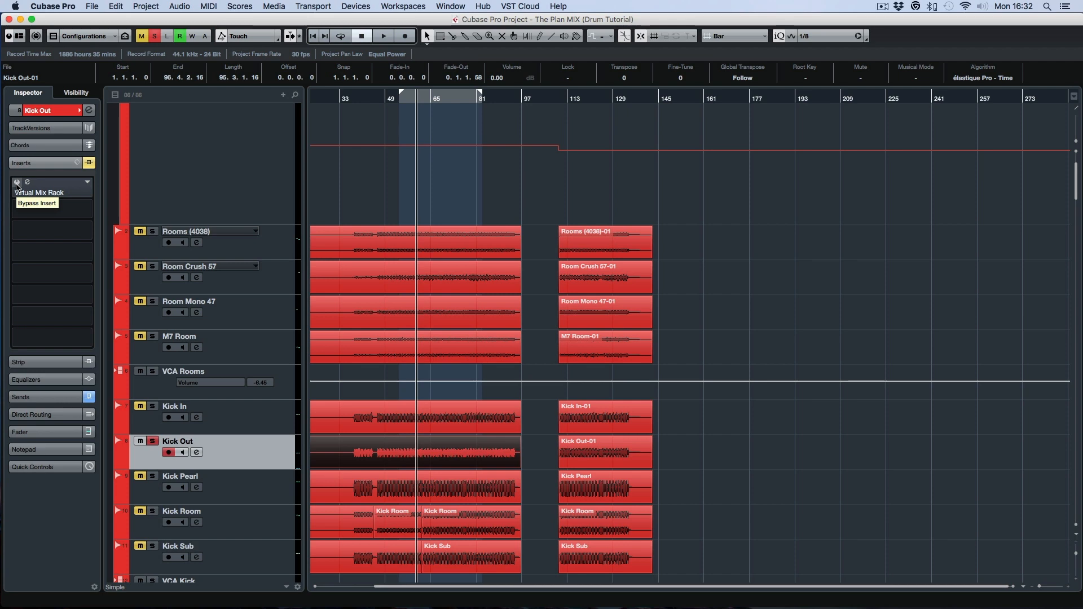
- Open Kick Out's Virtual Mix Rack with the inserts active, move it clear of the track list and examine the FG-S EQ bands
click(65, 195)
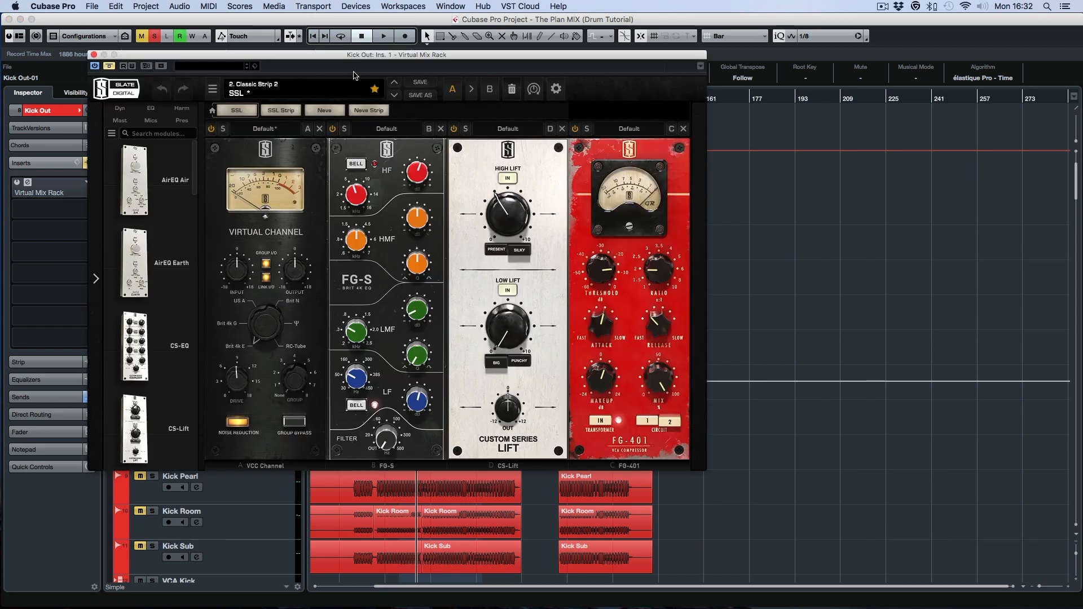
drag(364, 54, 680, 71)
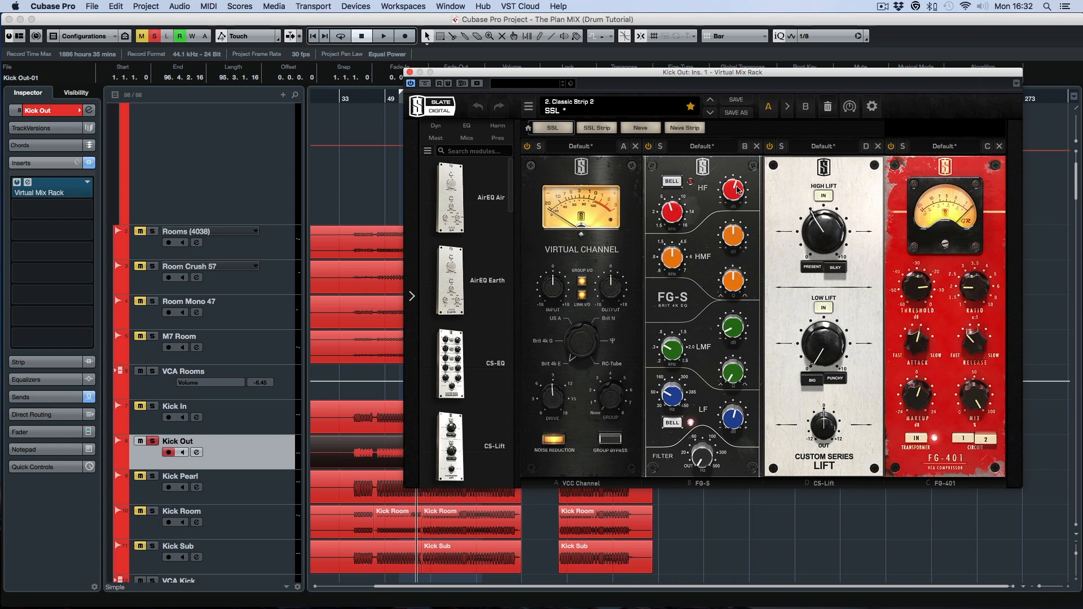
drag(734, 193, 736, 194)
click(671, 211)
mouse_move(679, 398)
mouse_move(732, 423)
mouse_move(671, 354)
mouse_move(742, 331)
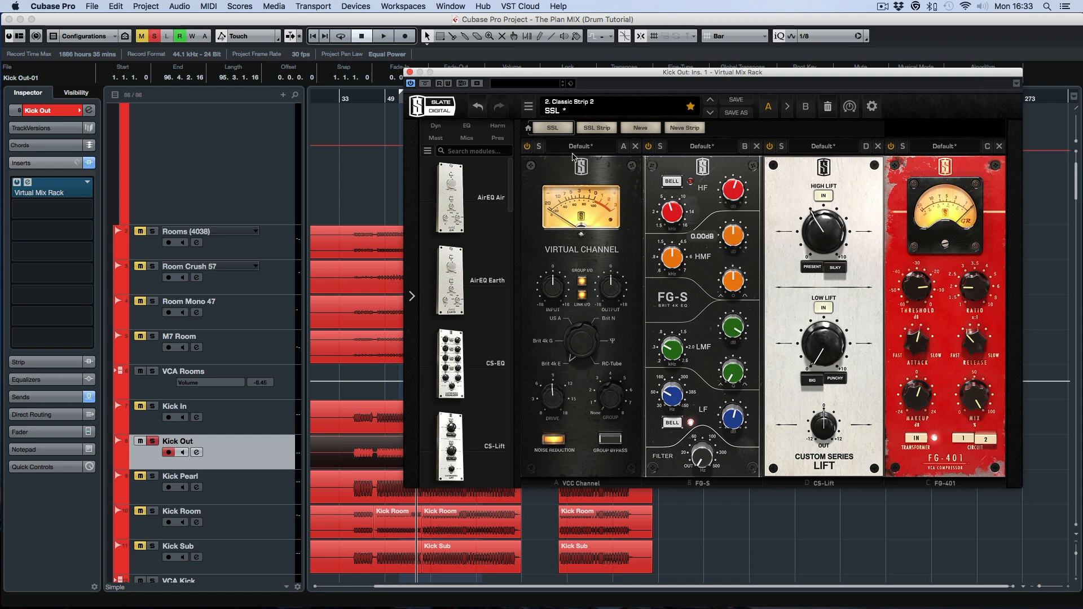
- Audition Kick Out with the FG-S low-mid (LMF) gain boosted to +14.5 dB, and restore the gain after stopping playback
key(space)
drag(735, 326, 736, 318)
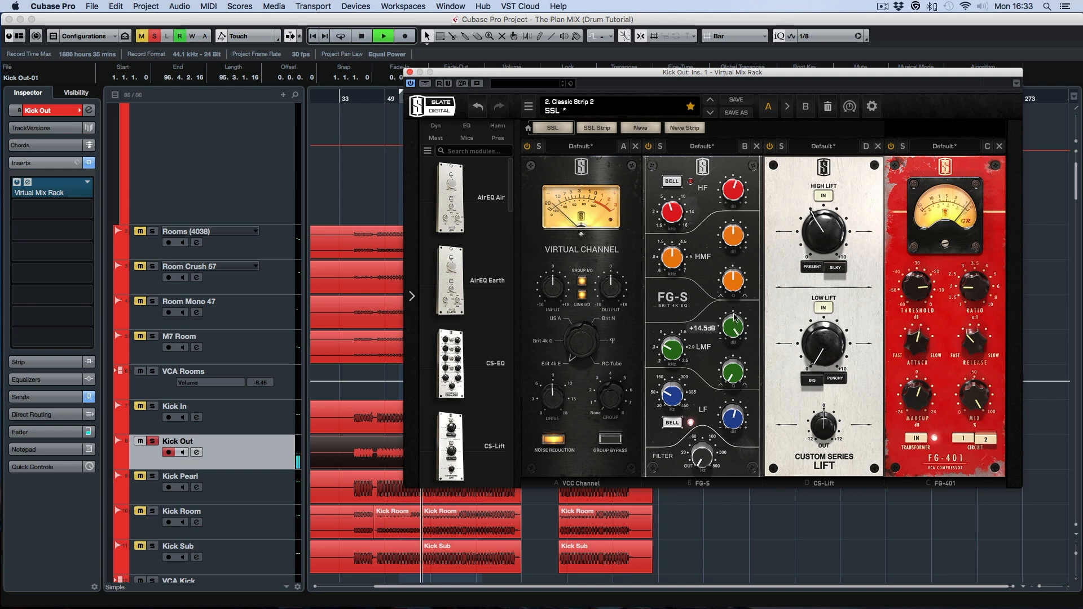
key(space)
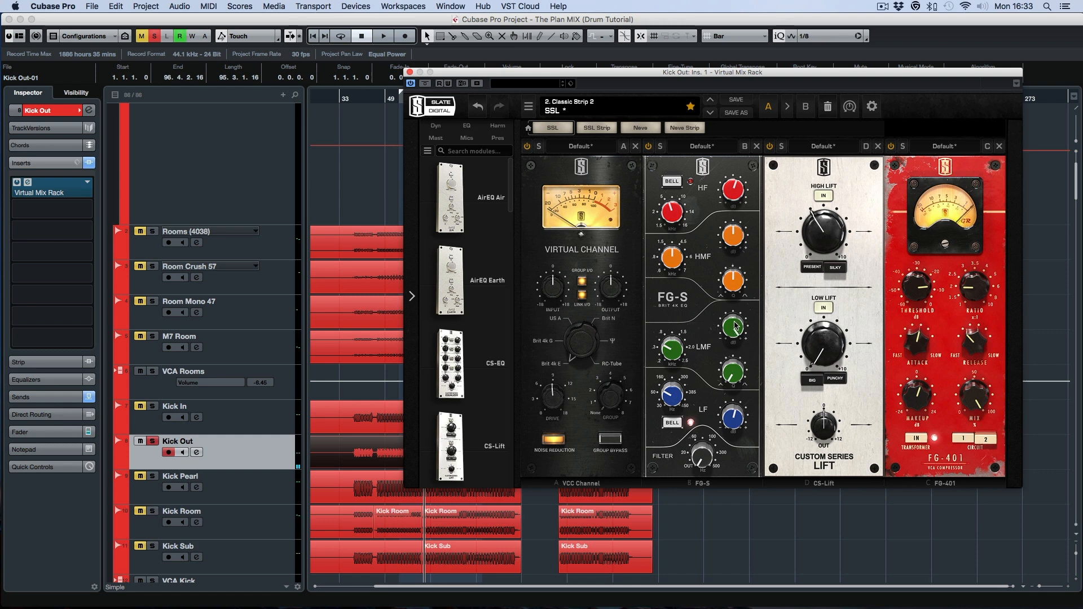
alt+click(735, 326)
mouse_move(737, 331)
mouse_down()
mouse_move(736, 348)
mouse_move(736, 335)
mouse_up()
- Examine the CS-Lift module, move the rack clear of the cycle start and listen to the processed Kick Out from there
mouse_move(815, 224)
drag(476, 73, 502, 74)
click(412, 98)
key(space)
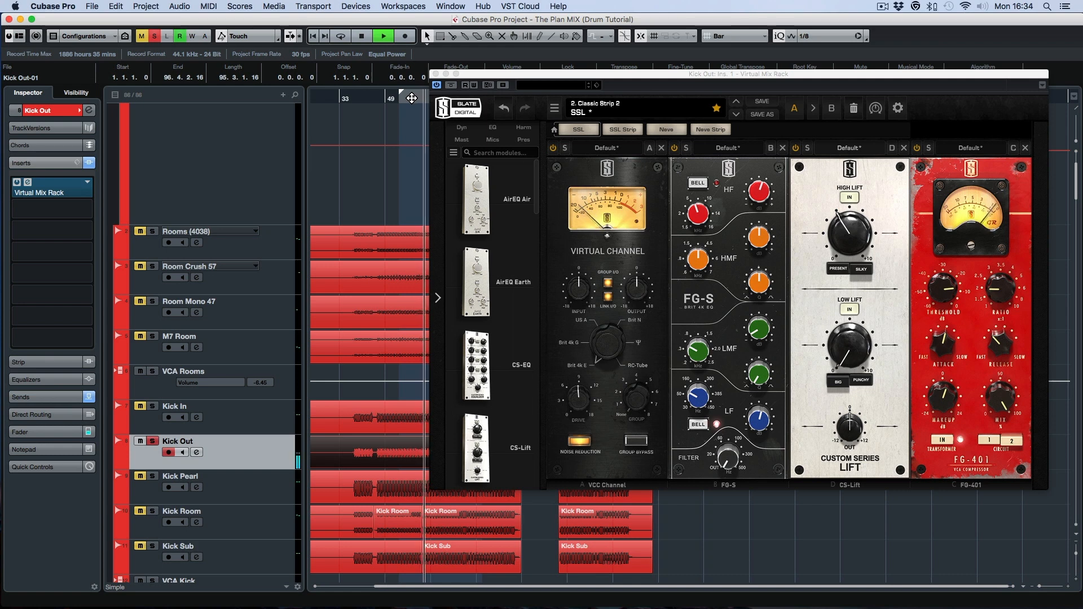
key(space)
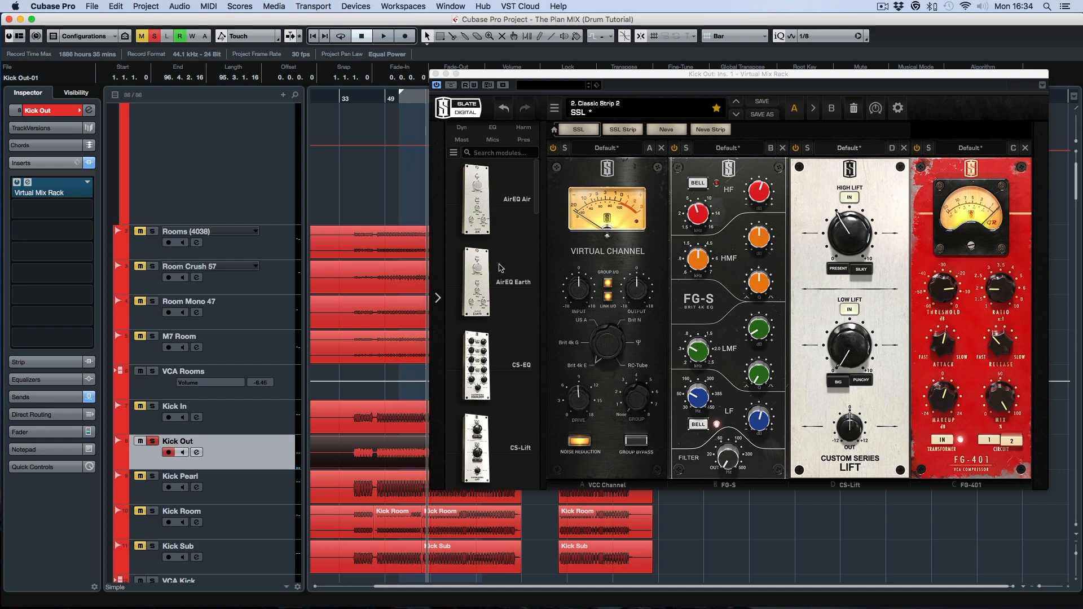
- Close the Kick Out rack window, clear the track's solo and select the Kick Pearl track
click(435, 74)
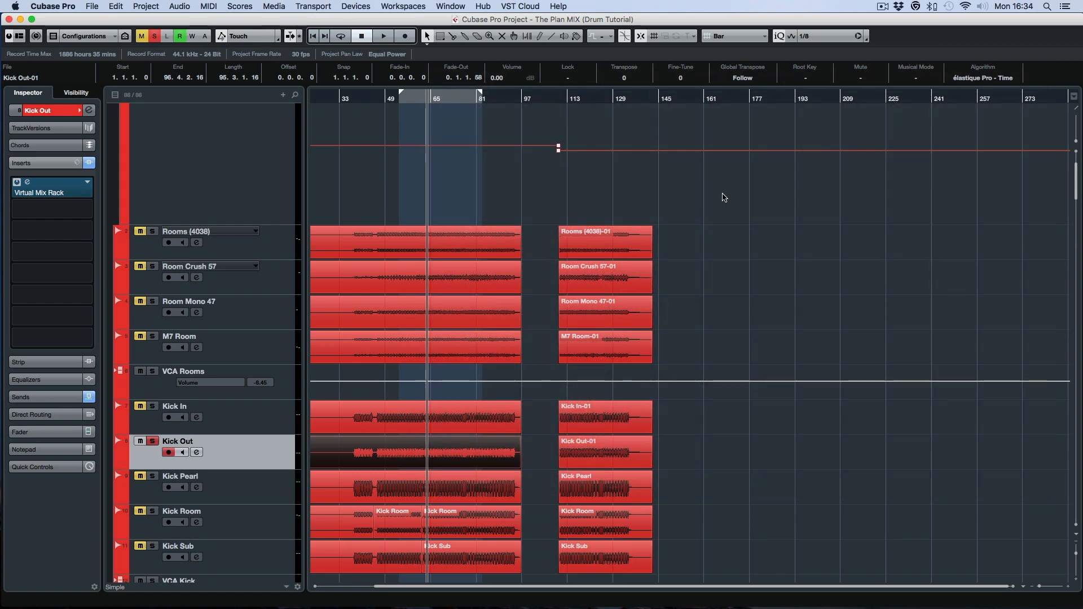
click(153, 441)
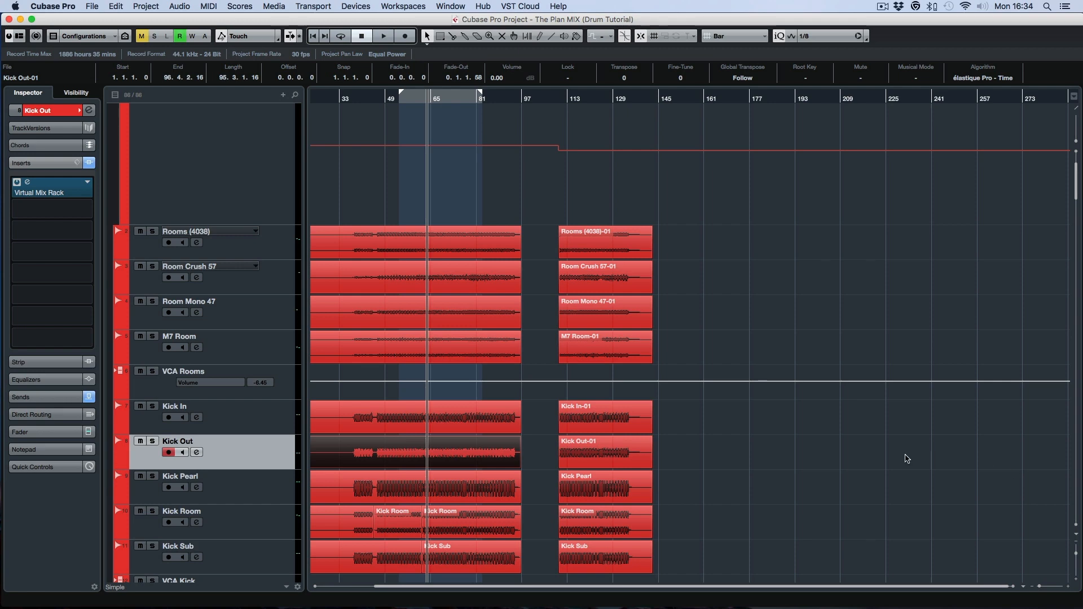
scroll(796, 451, down, 3)
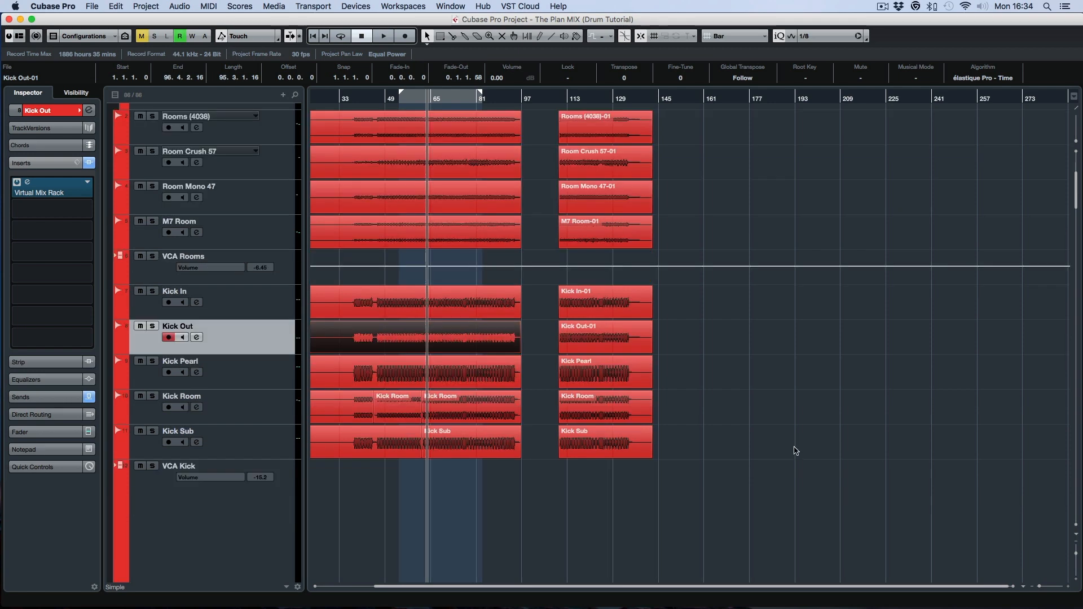
click(235, 375)
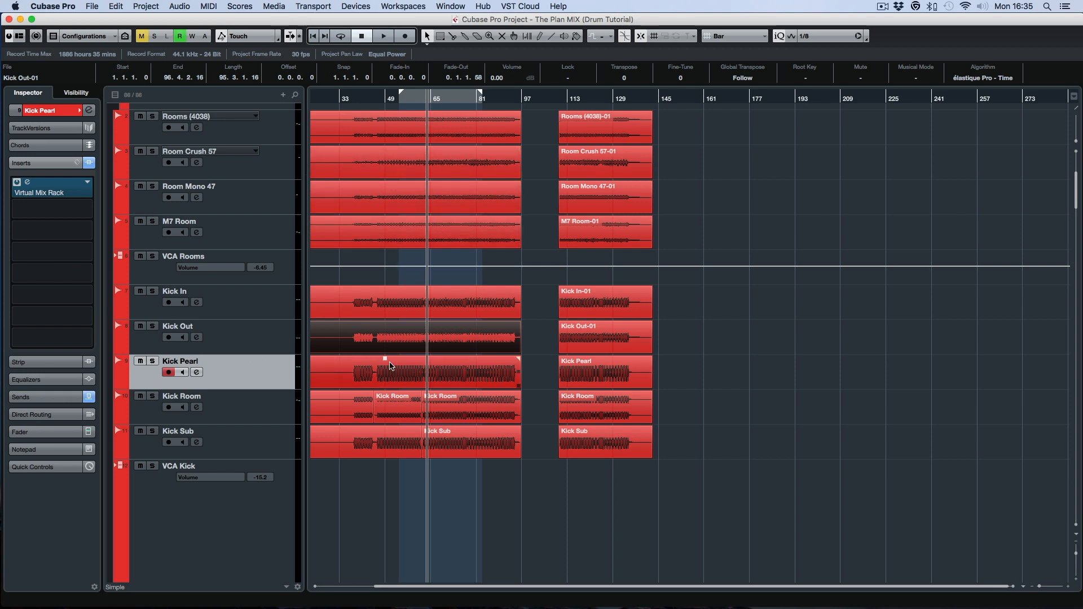
- Place the playhead near the cycle start and examine Kick Pearl's Virtual Mix Rack modules, closing the rack window when done
click(405, 97)
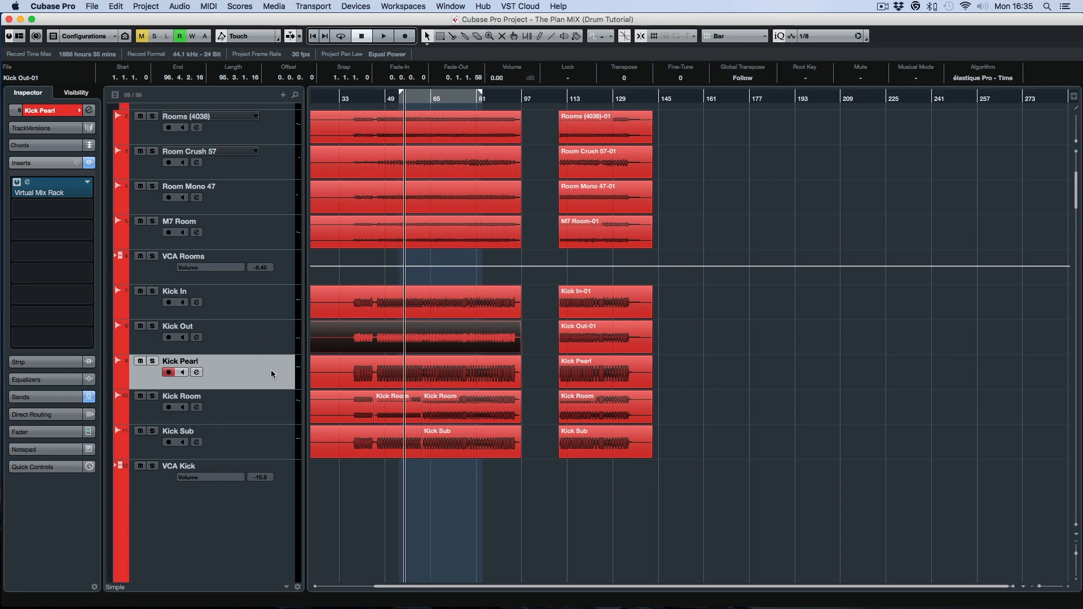
click(59, 193)
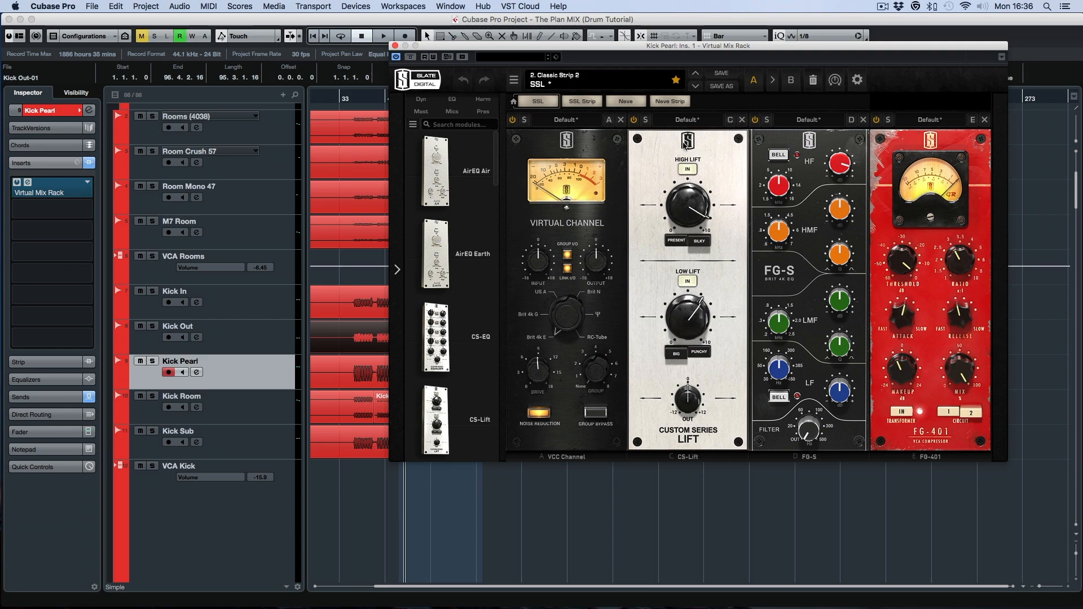
click(395, 46)
- Solo Kick Pearl, listen to the processed sample track and return the playhead to the start of the cycle range
click(154, 362)
key(space)
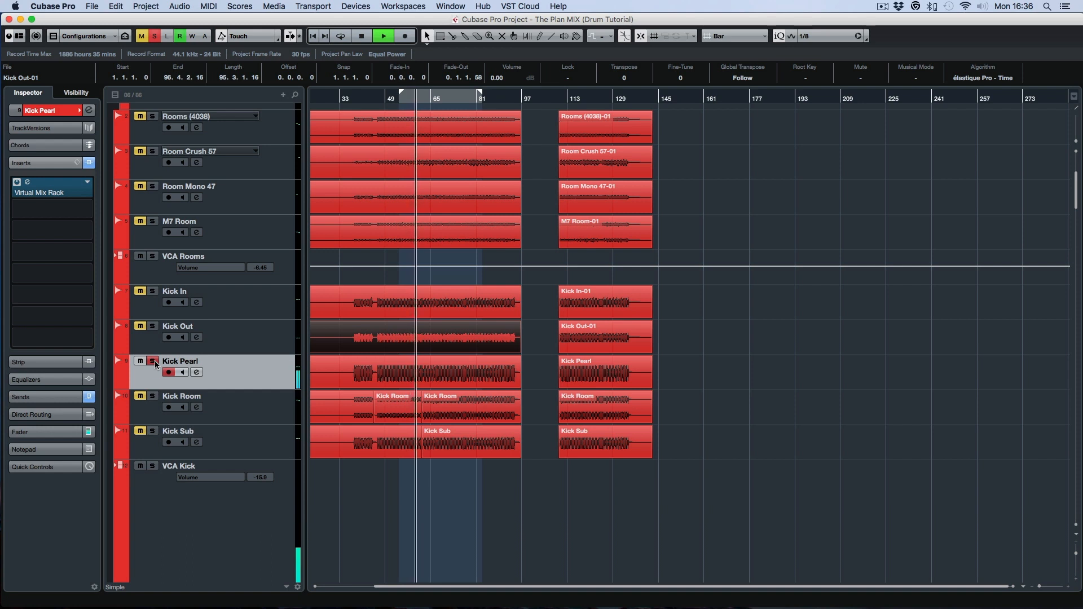
key(space)
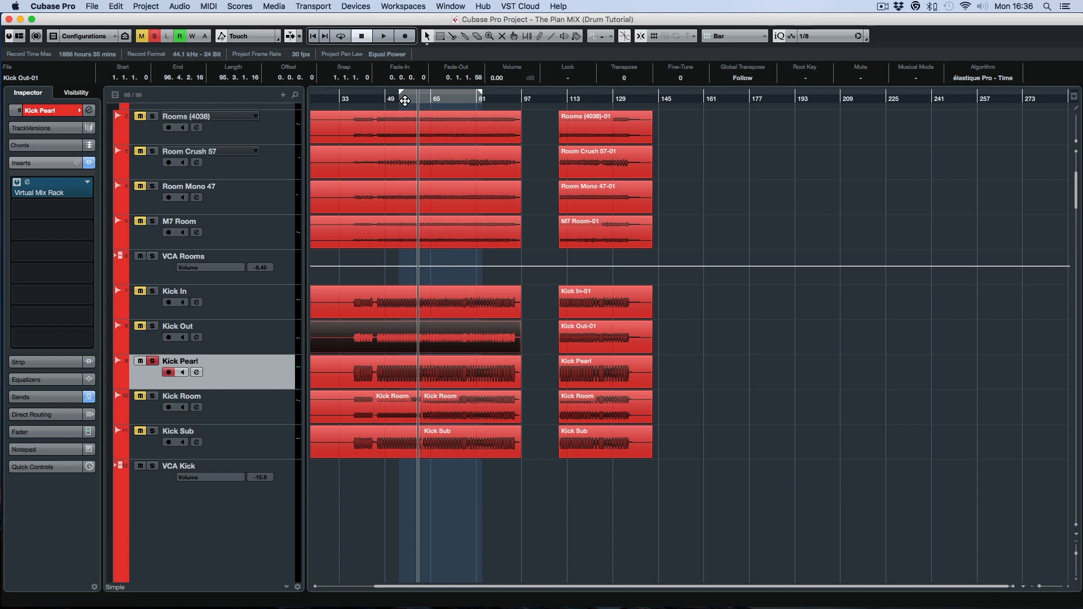
click(405, 100)
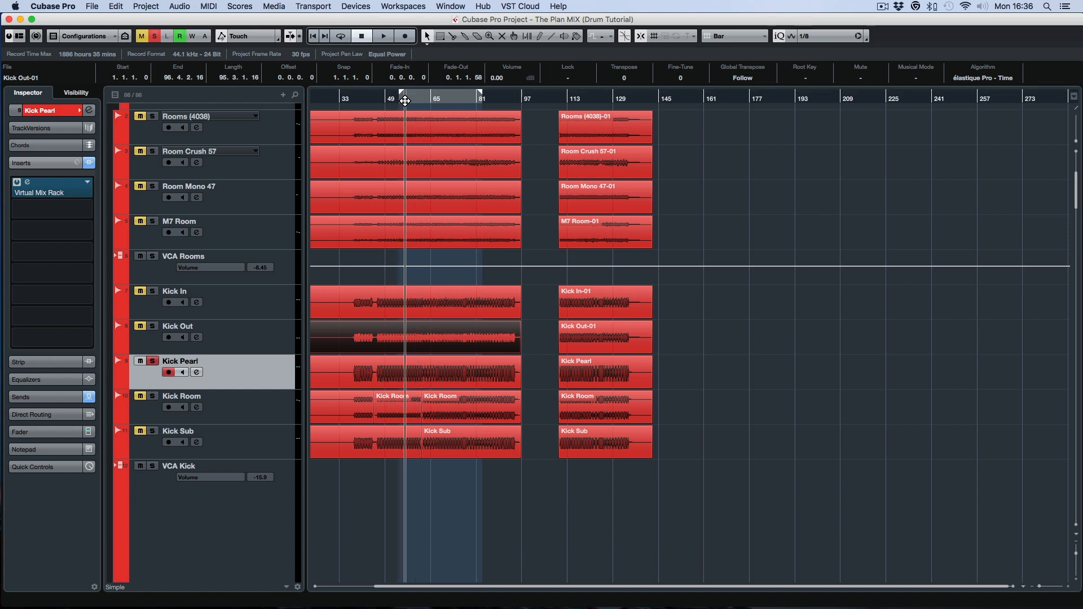
click(379, 364)
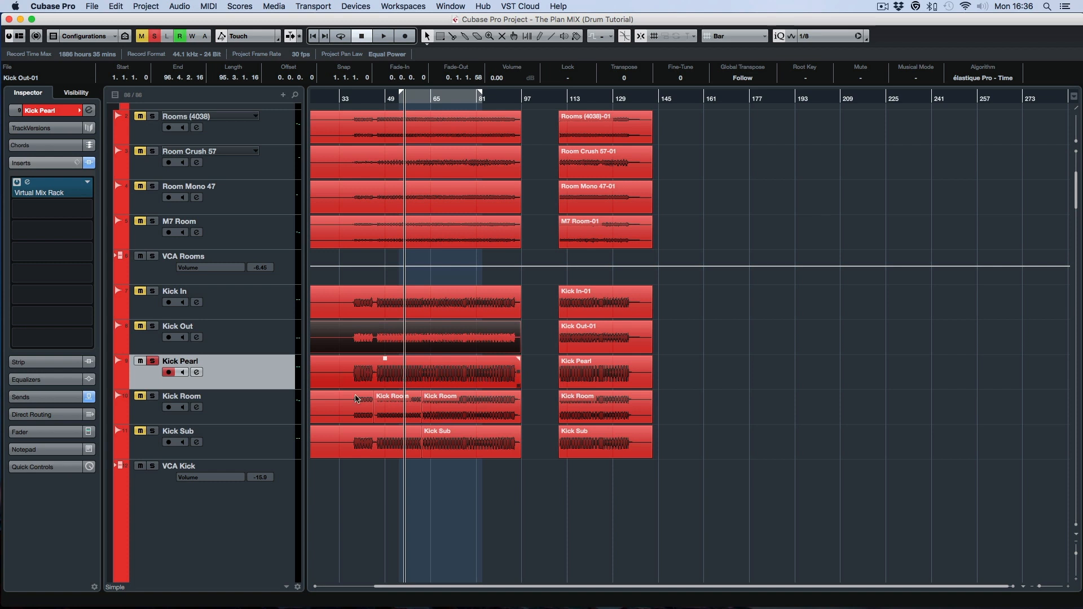
- Switch the solo from Kick Pearl to Kick Room and bypass the Kick Room inserts
click(153, 361)
click(237, 407)
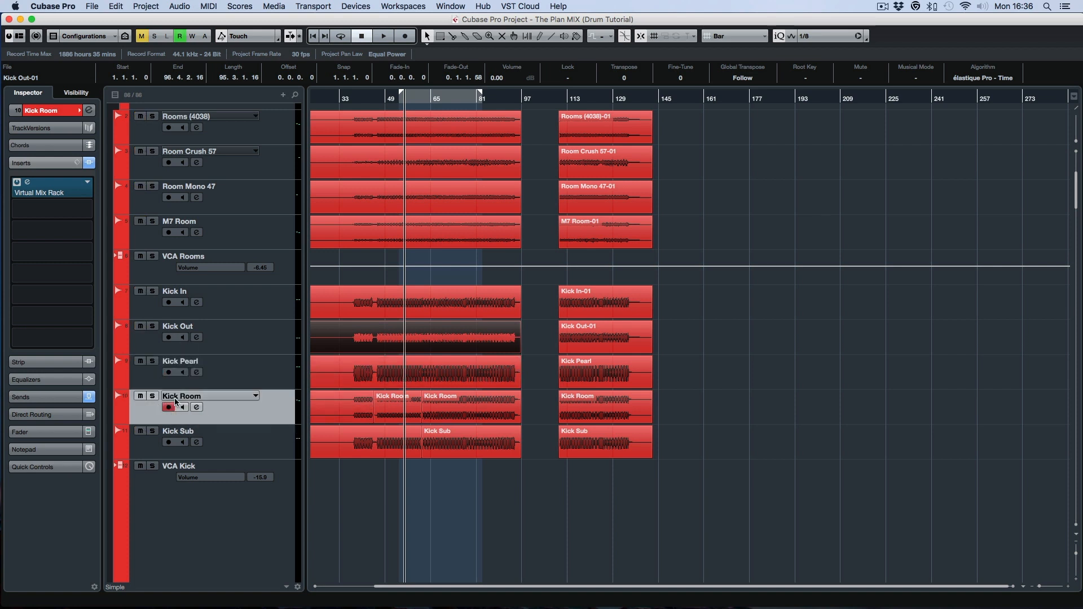
click(152, 396)
click(17, 182)
- Listen to the unprocessed Kick Room from the start of the cycle range
click(400, 100)
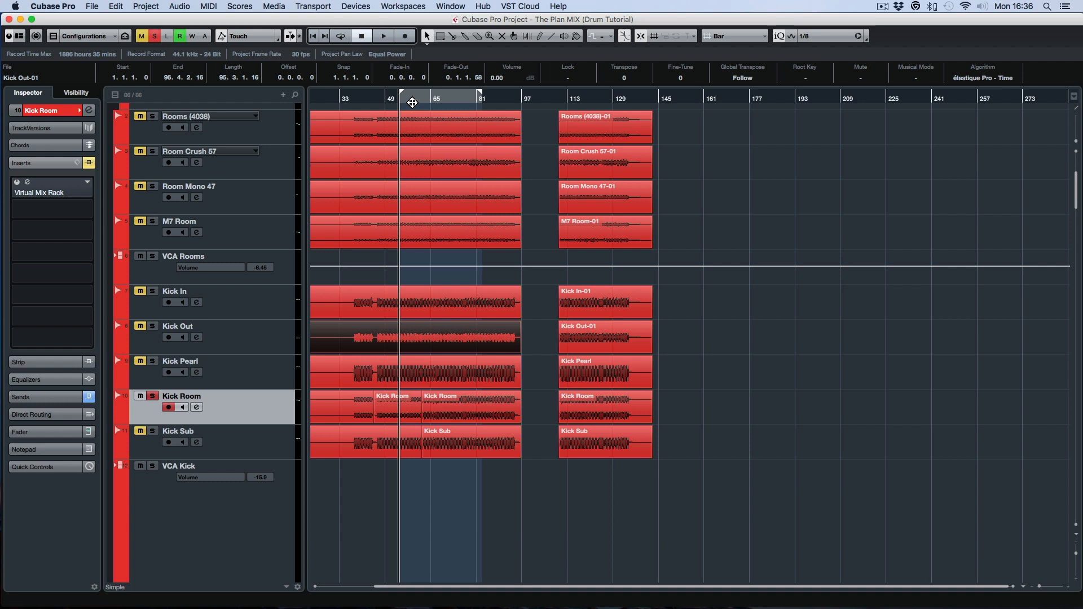
click(402, 99)
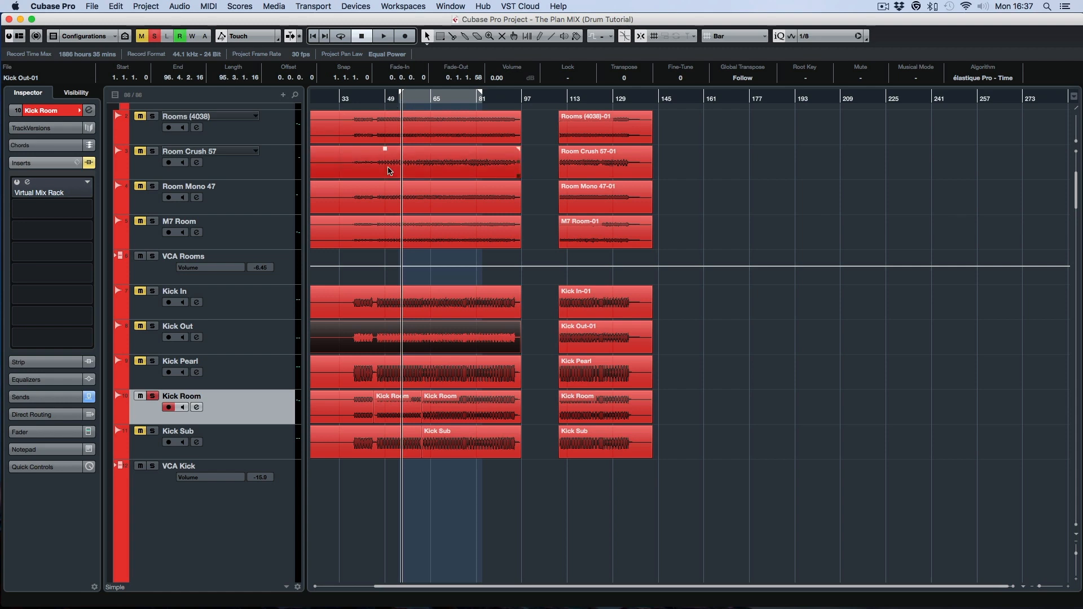
key(space)
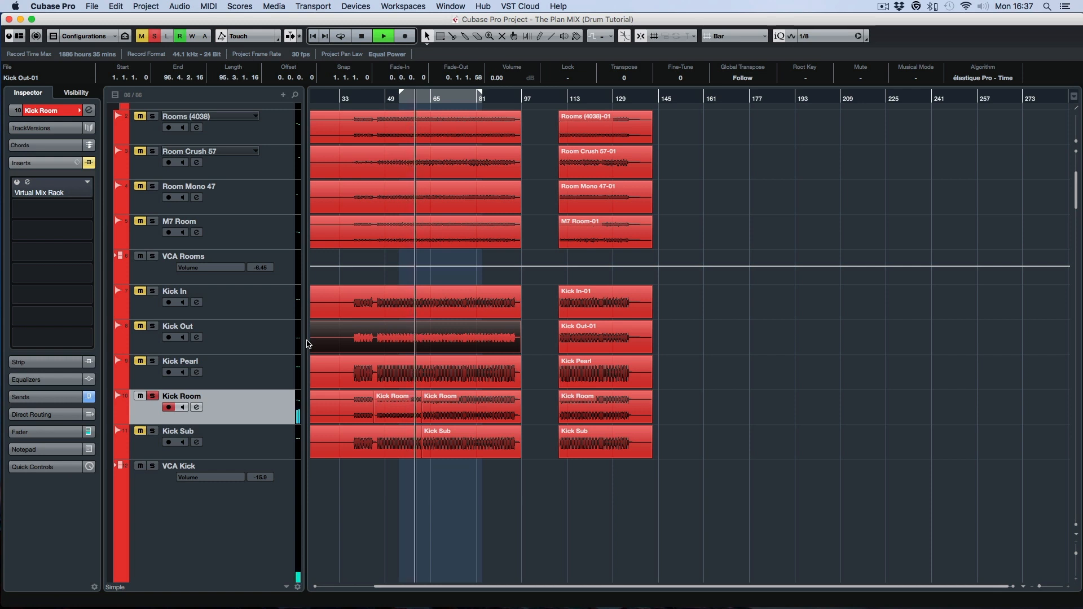
key(space)
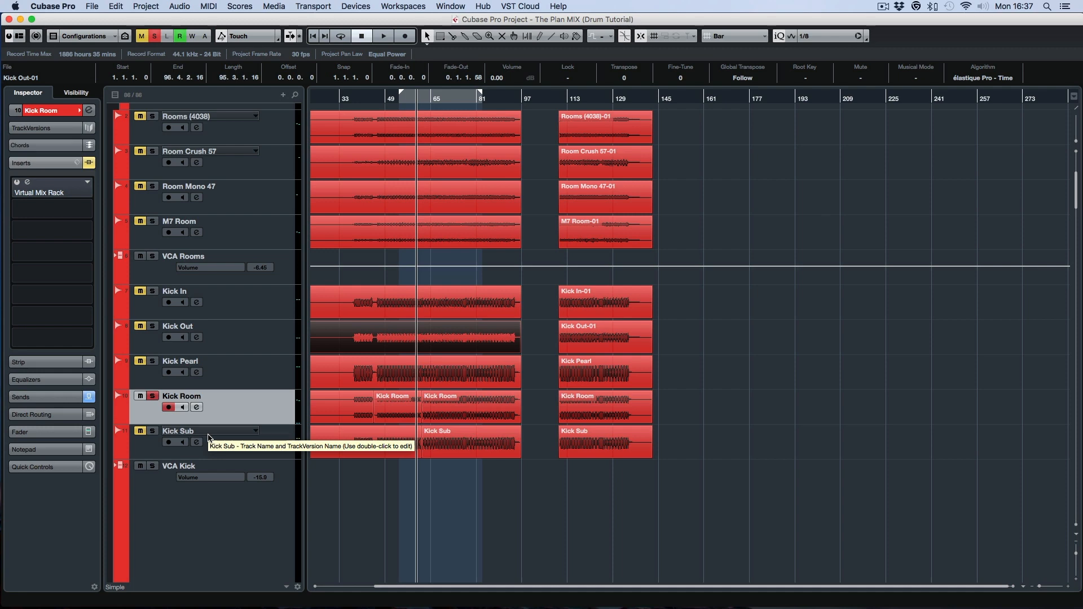
- Open Kick Room's Virtual Mix Rack, move it clear of the track list and examine the FG-S EQ's high, low-mid and low bands
click(55, 193)
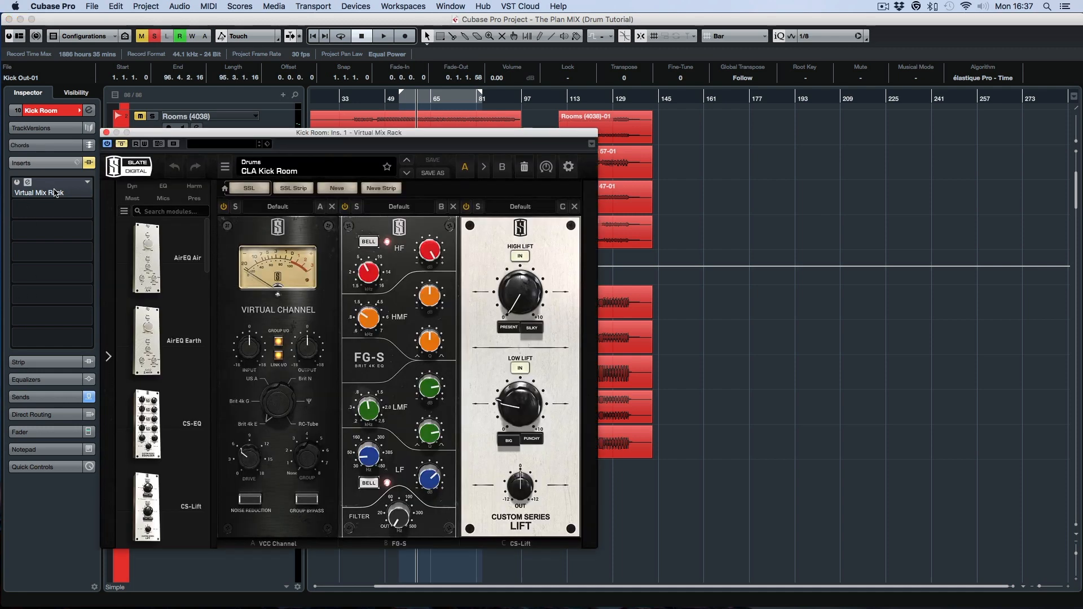
drag(232, 132, 631, 55)
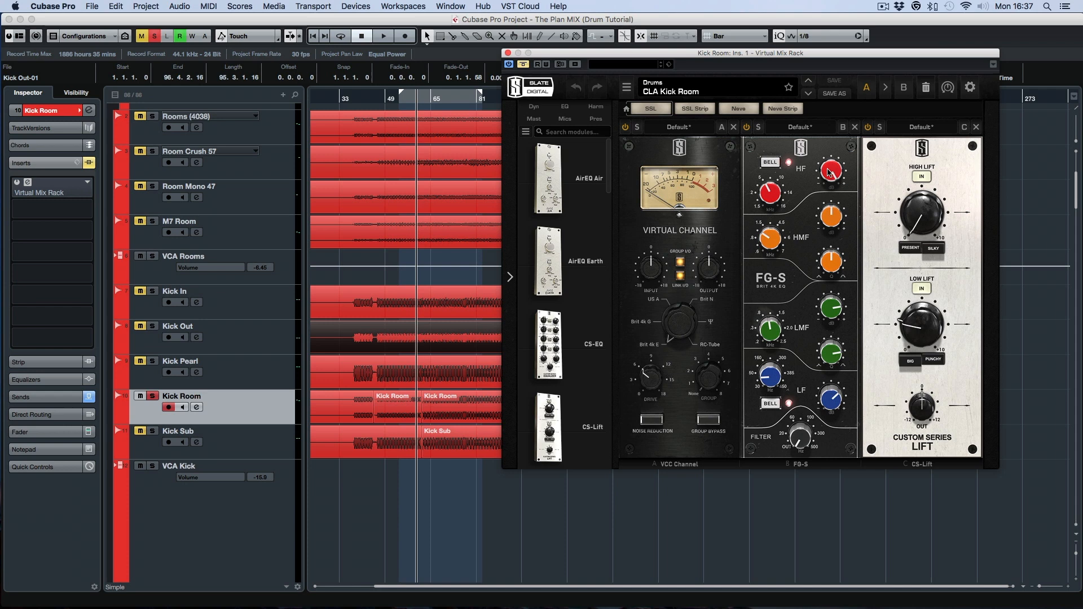
drag(833, 176, 834, 168)
mouse_move(769, 192)
mouse_move(827, 173)
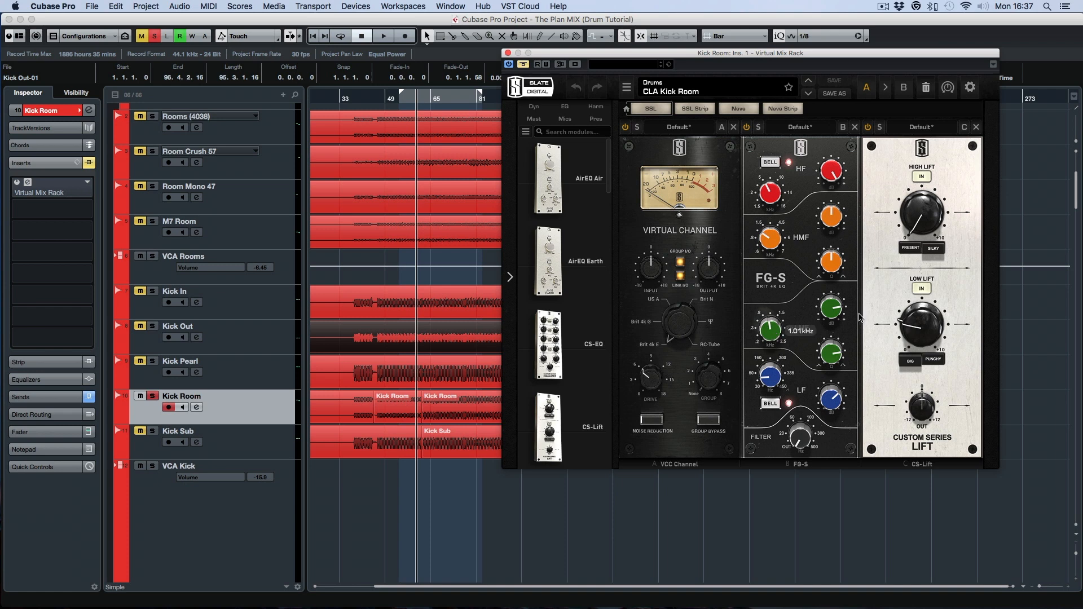
mouse_move(765, 330)
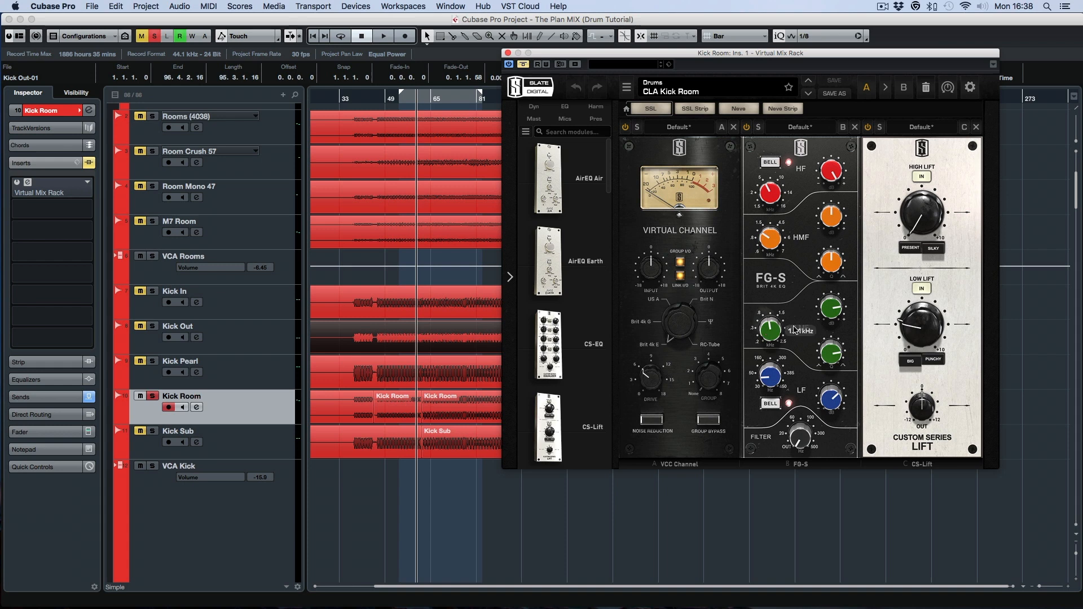
mouse_move(826, 312)
mouse_move(772, 382)
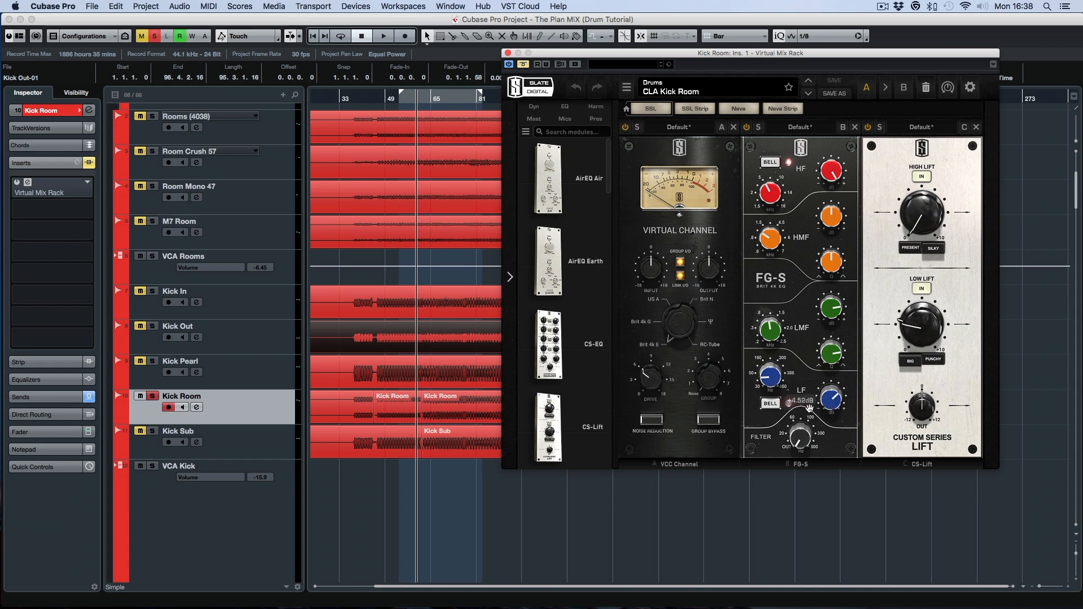
mouse_move(834, 411)
- Reactivate the Kick Room Virtual Mix Rack and listen to the processed track from the start of the cycle range
click(525, 66)
click(404, 98)
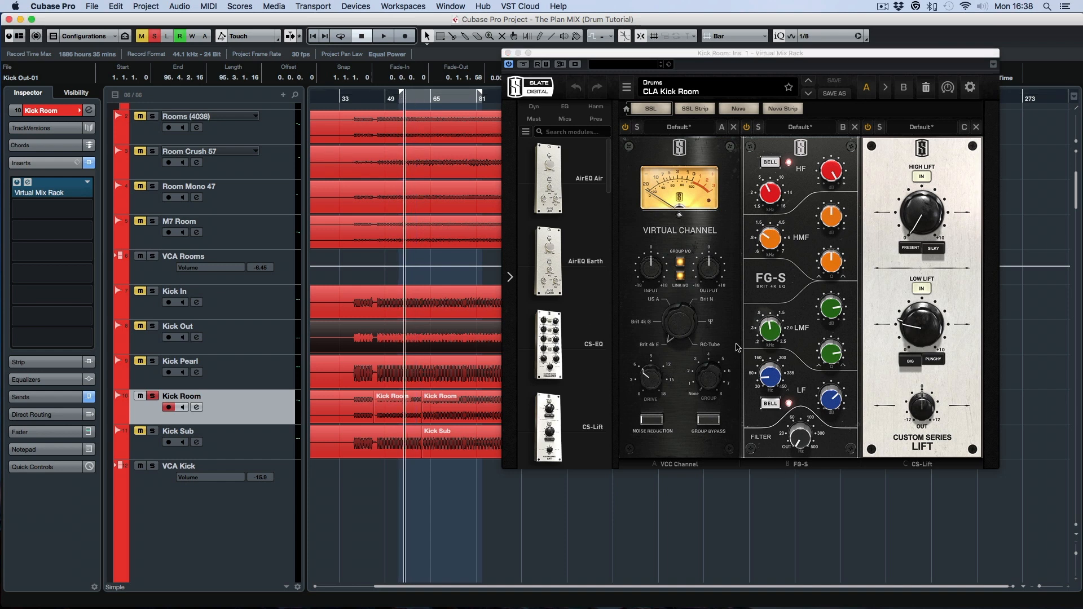
key(space)
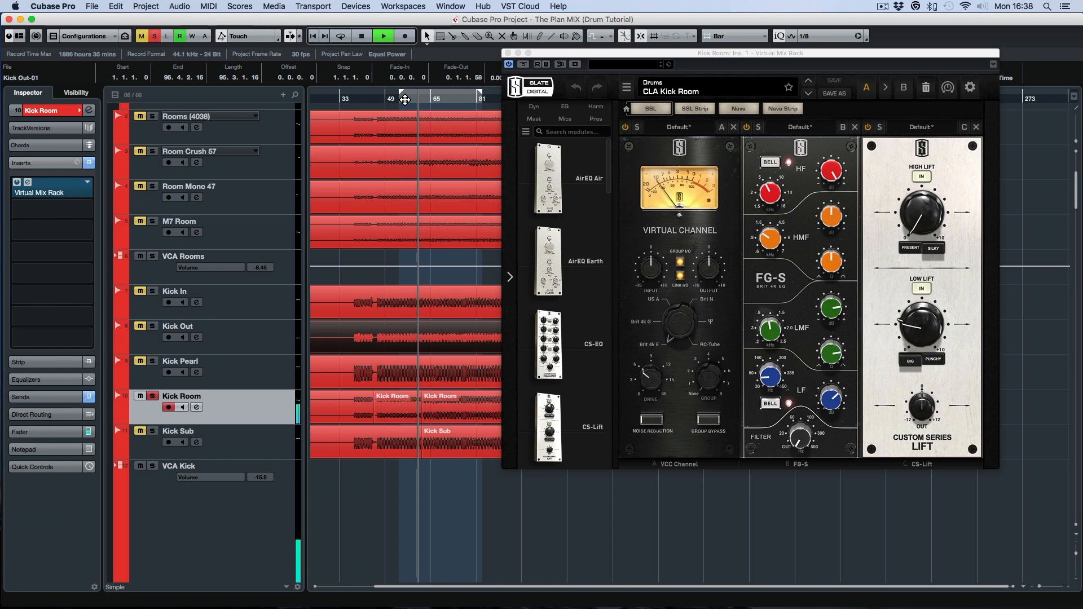
key(space)
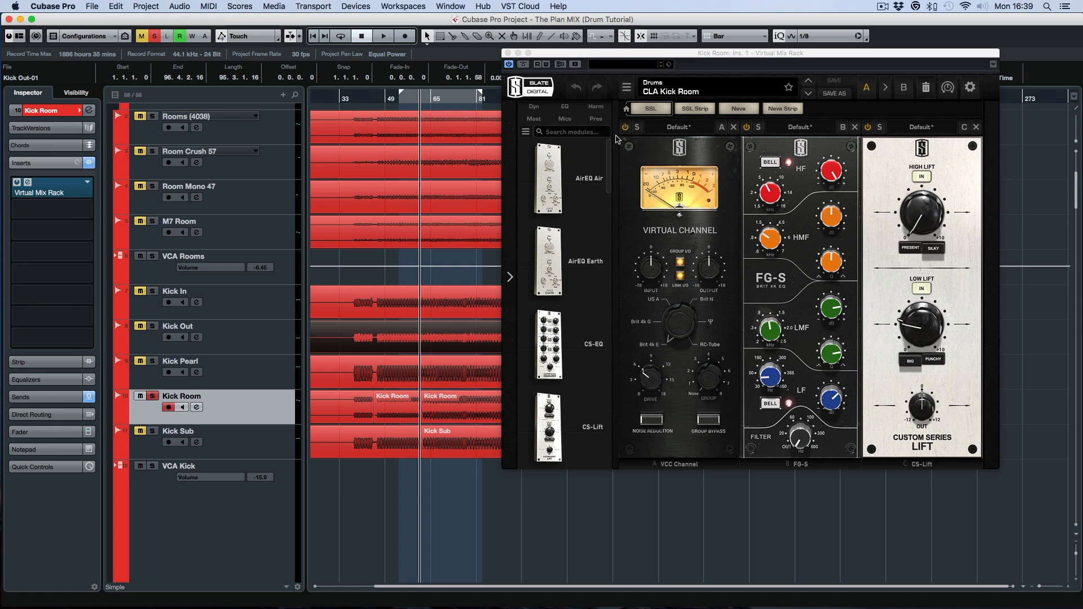
click(524, 68)
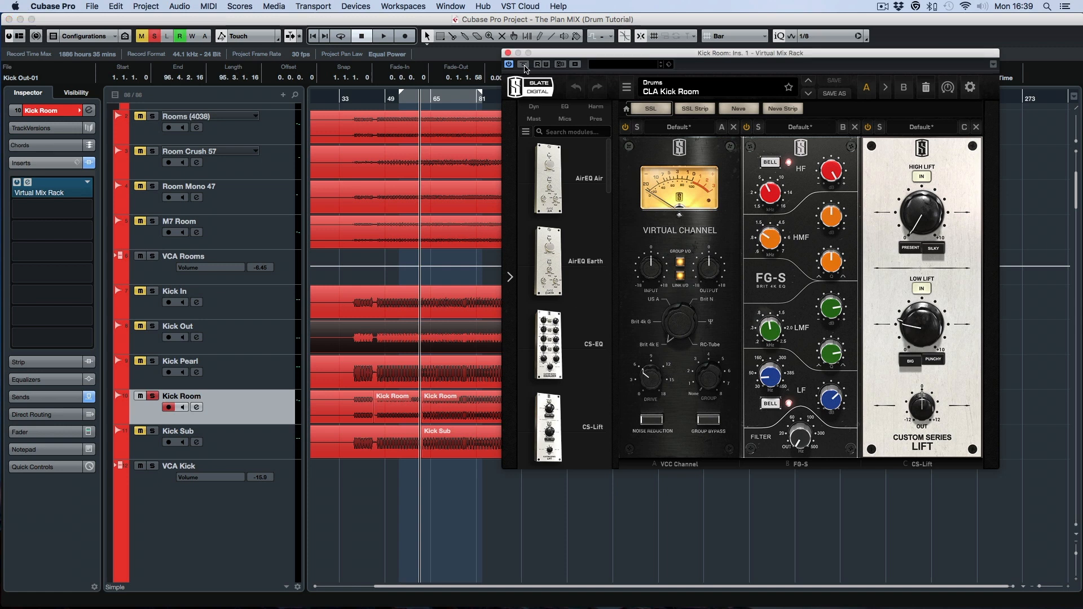
- Compare Kick Room with its Virtual Mix Rack bypassed and active during playback, leave the rack active and close it
click(525, 68)
key(space)
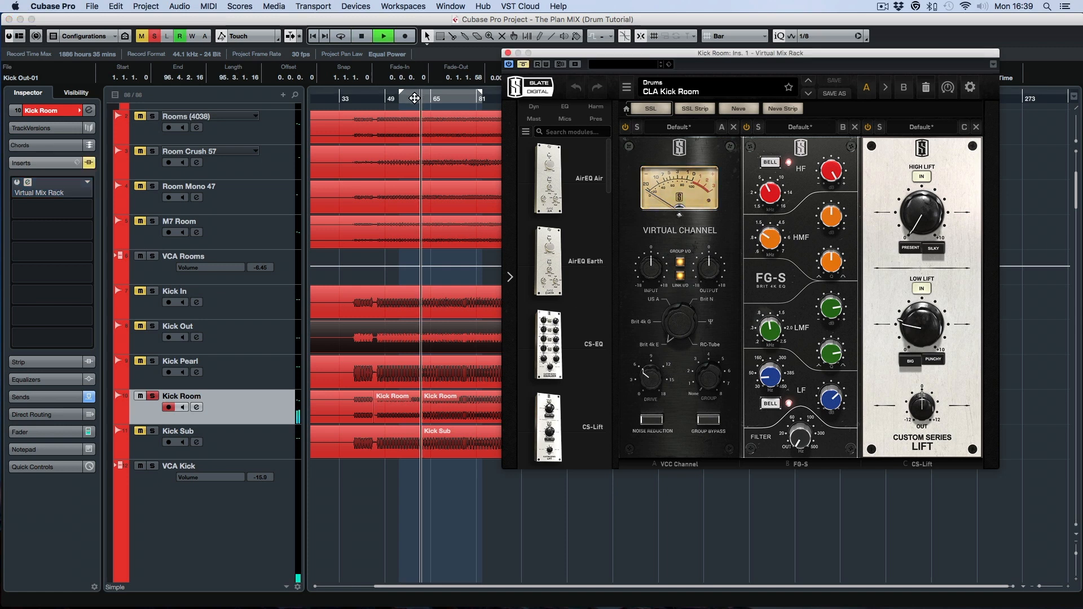
key(space)
click(524, 66)
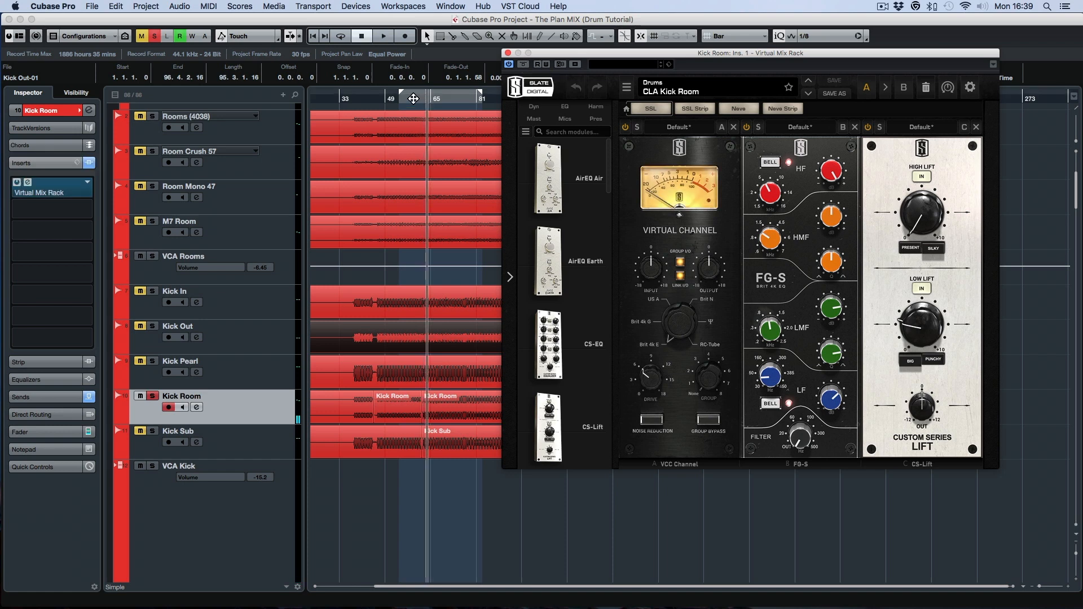
key(space)
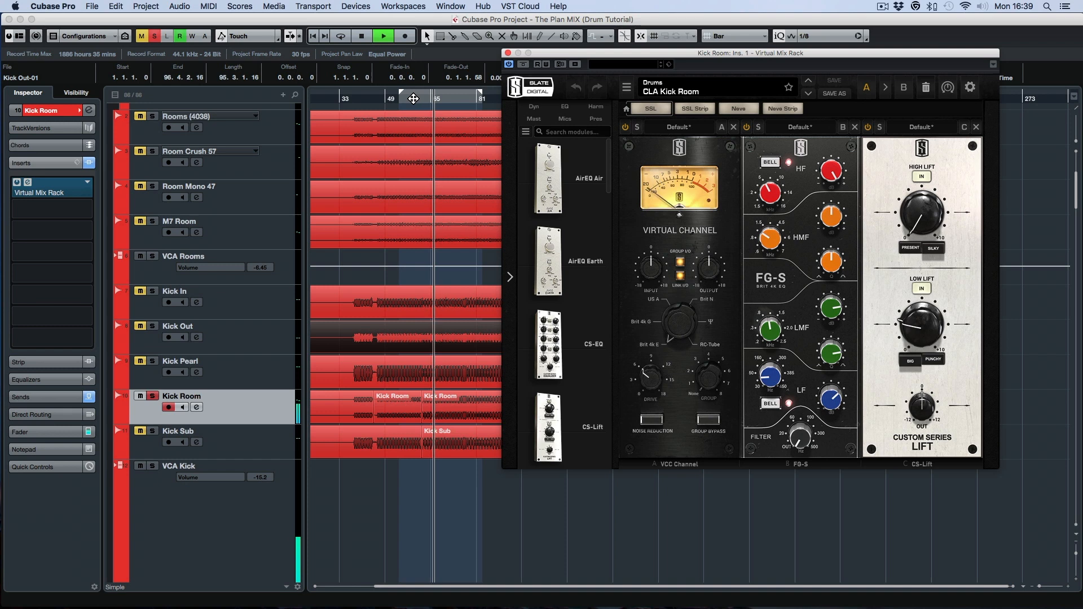
key(space)
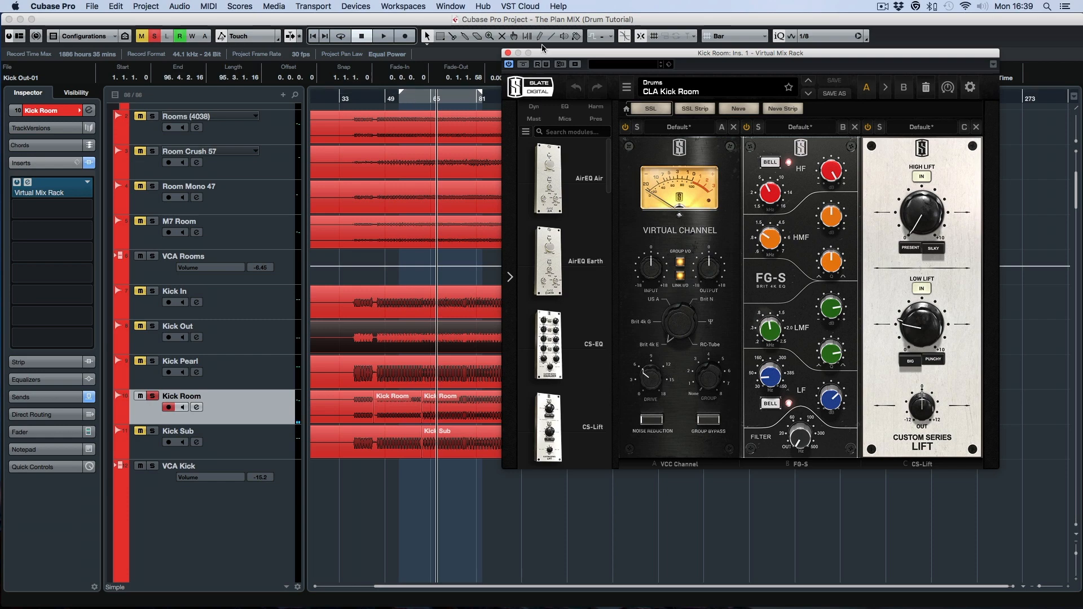
click(507, 52)
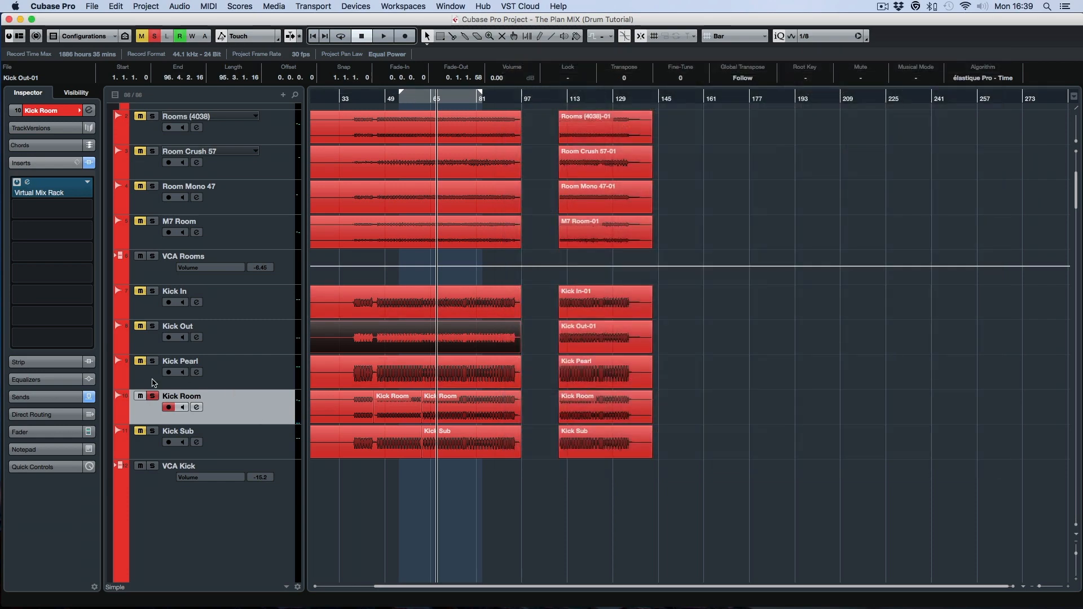
- Switch the solo from Kick Room to Kick Sub, place the playhead near the cycle start and select the Kick Sub track
click(153, 396)
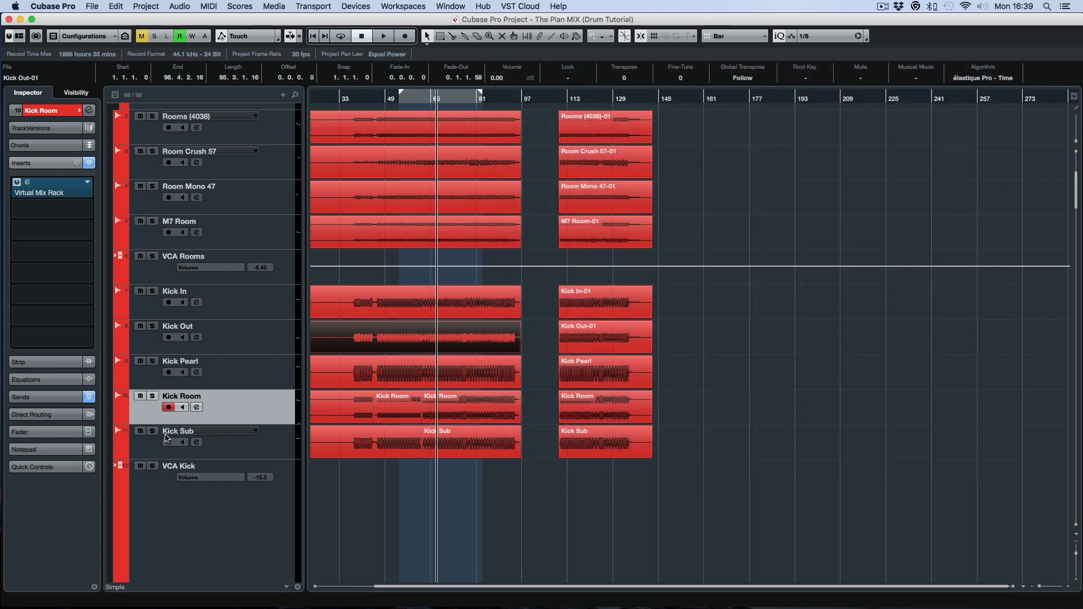
click(152, 431)
click(405, 101)
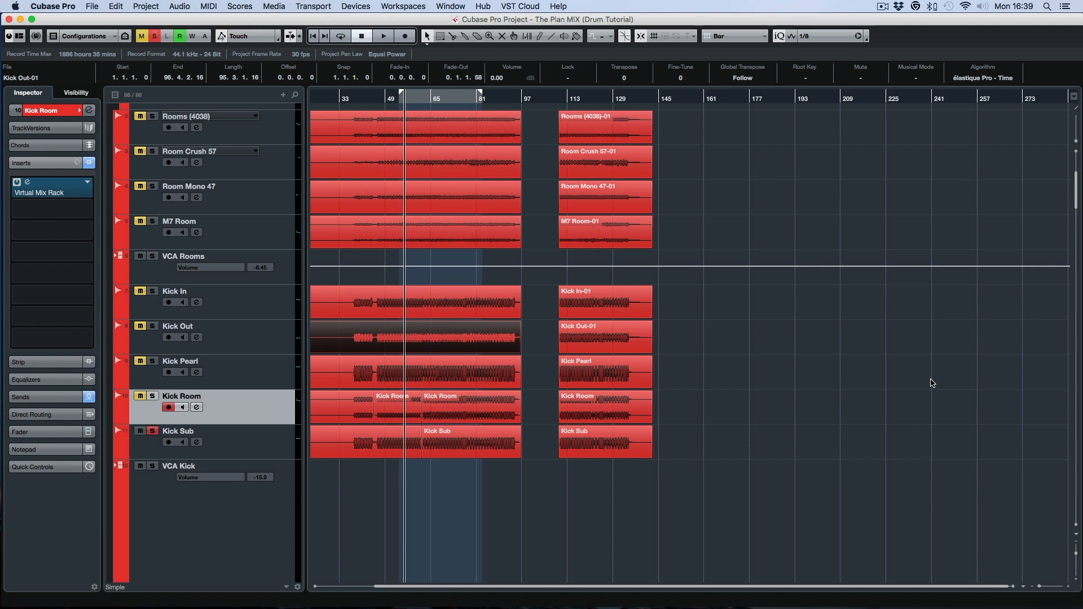
click(288, 456)
click(846, 449)
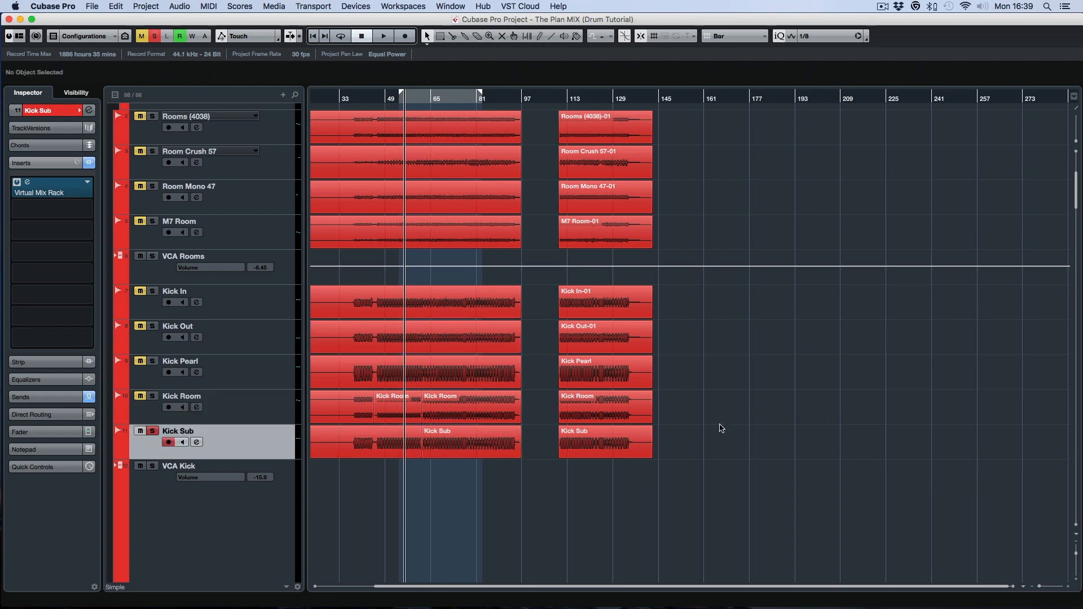
- Bypass the Virtual Mix Rack insert on Kick Sub, keeping the plug-in window closed
click(17, 189)
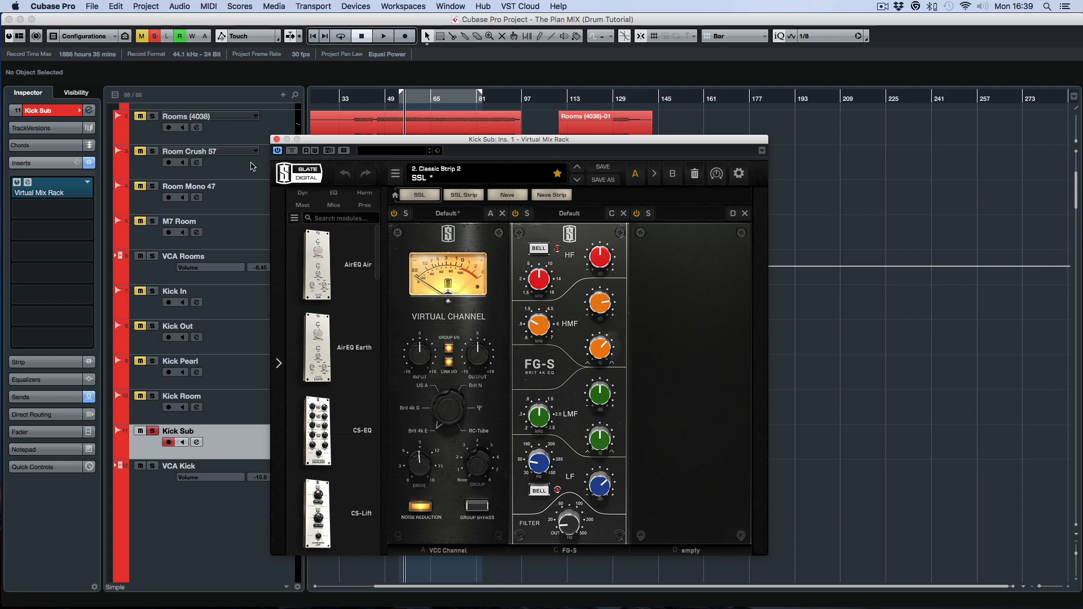
click(276, 139)
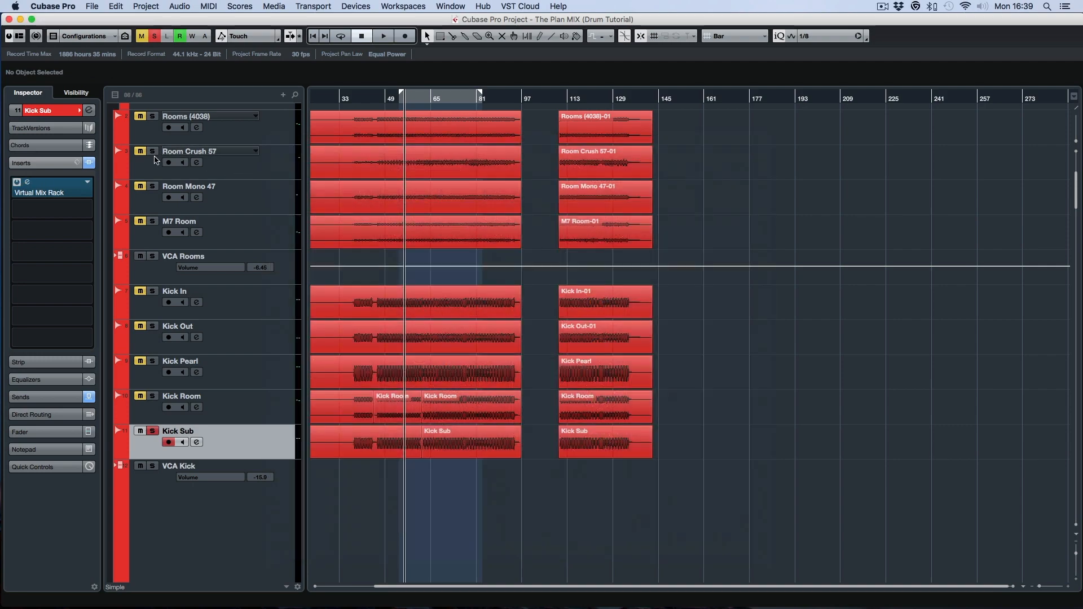
click(17, 183)
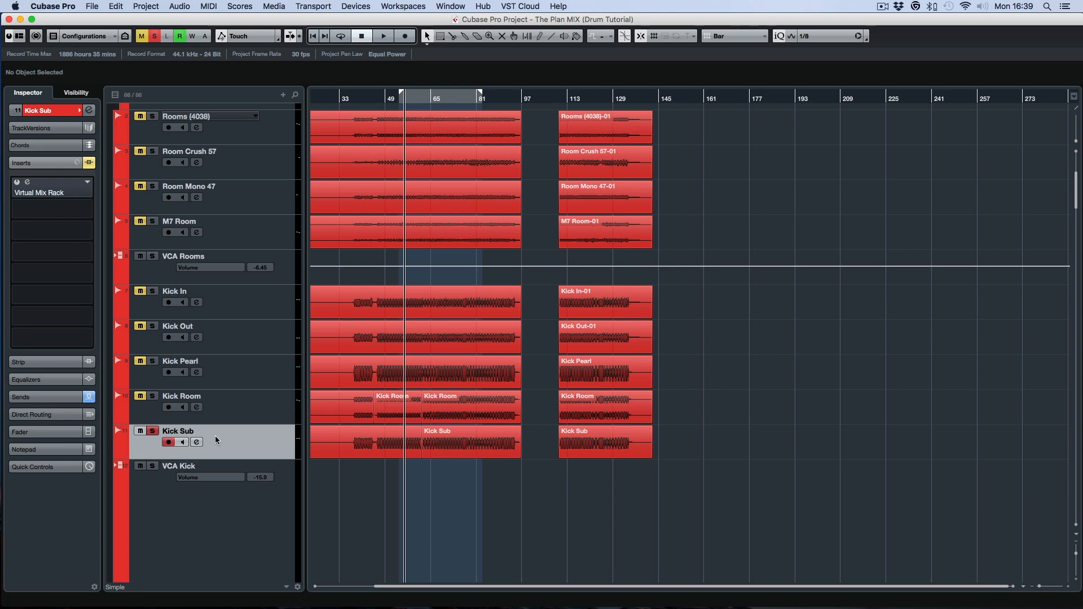
click(197, 443)
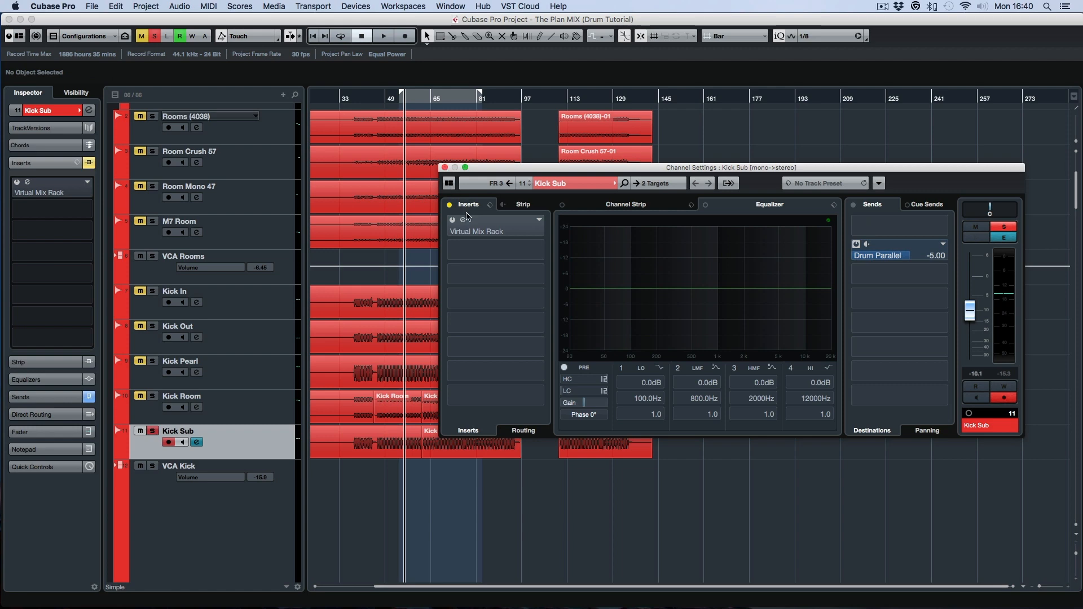
click(457, 228)
click(490, 236)
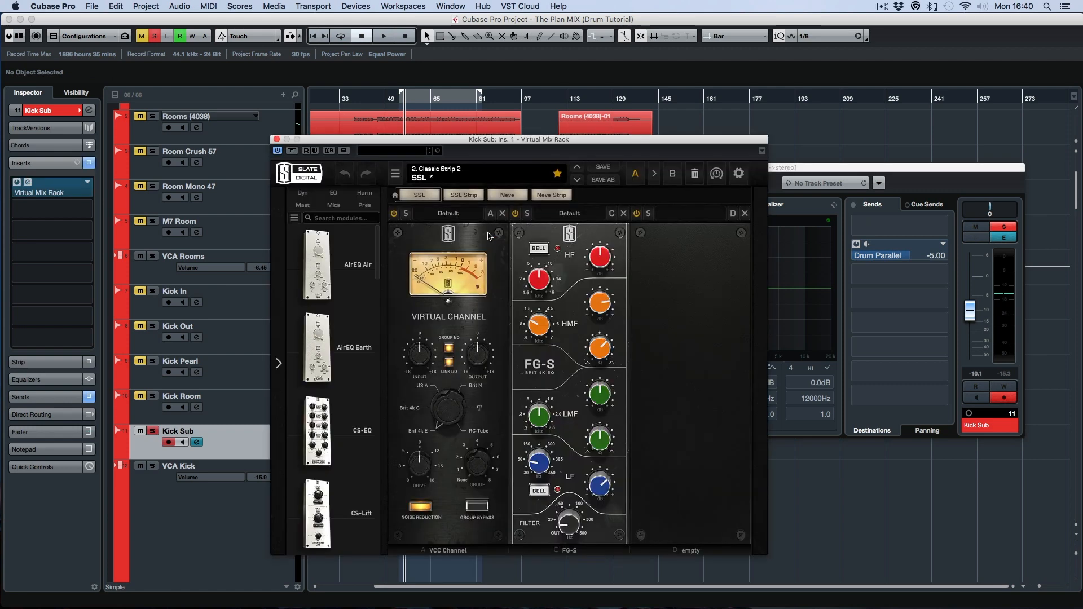
- Move Kick Sub's Virtual Mix Rack clear of the track list and examine the FG-S filter, low band and high-mid band
drag(548, 141, 715, 88)
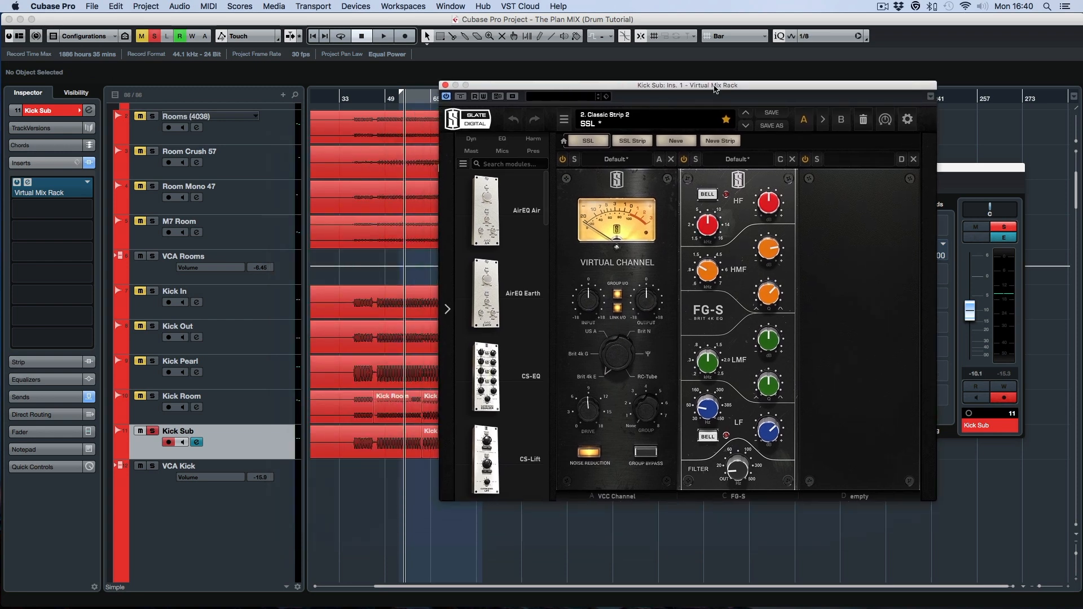
mouse_move(729, 475)
mouse_move(705, 417)
mouse_move(777, 435)
mouse_move(772, 257)
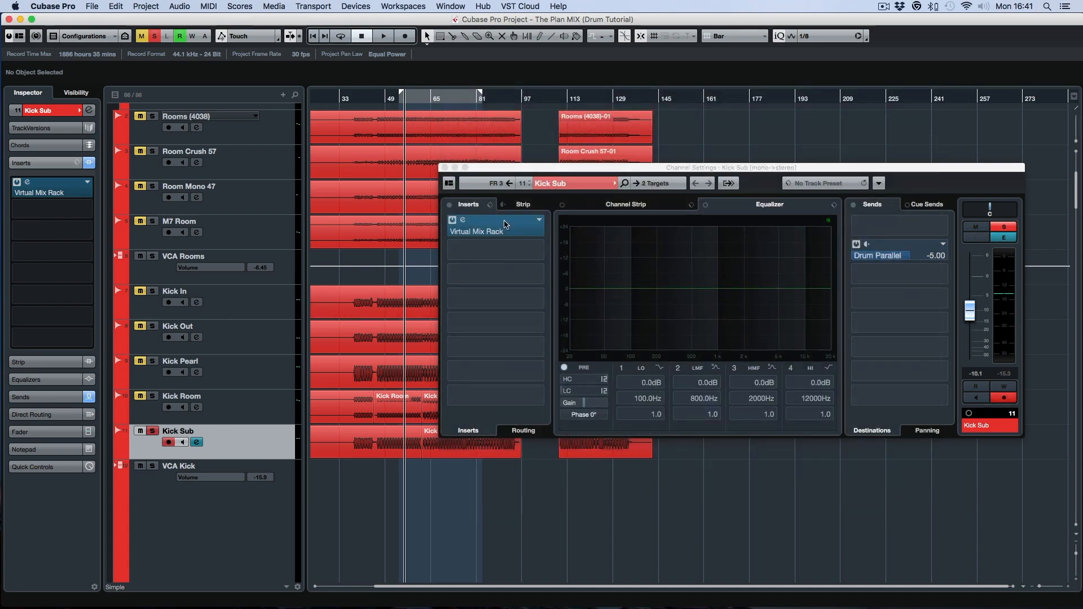
- Listen to the processed Kick Sub while watching its spectrum, and close the channel settings
key(space)
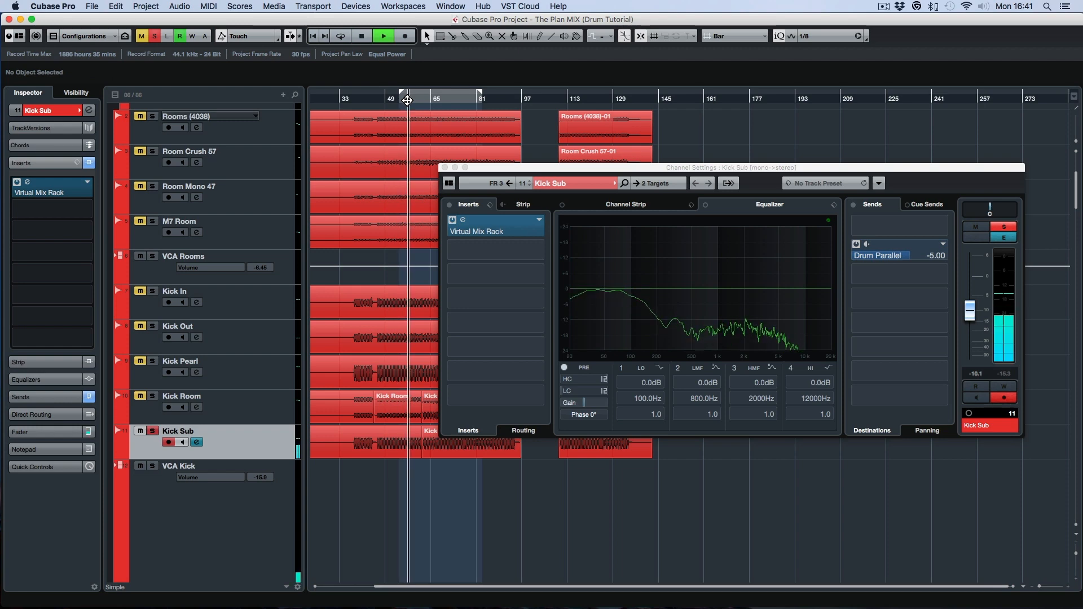
key(space)
click(445, 167)
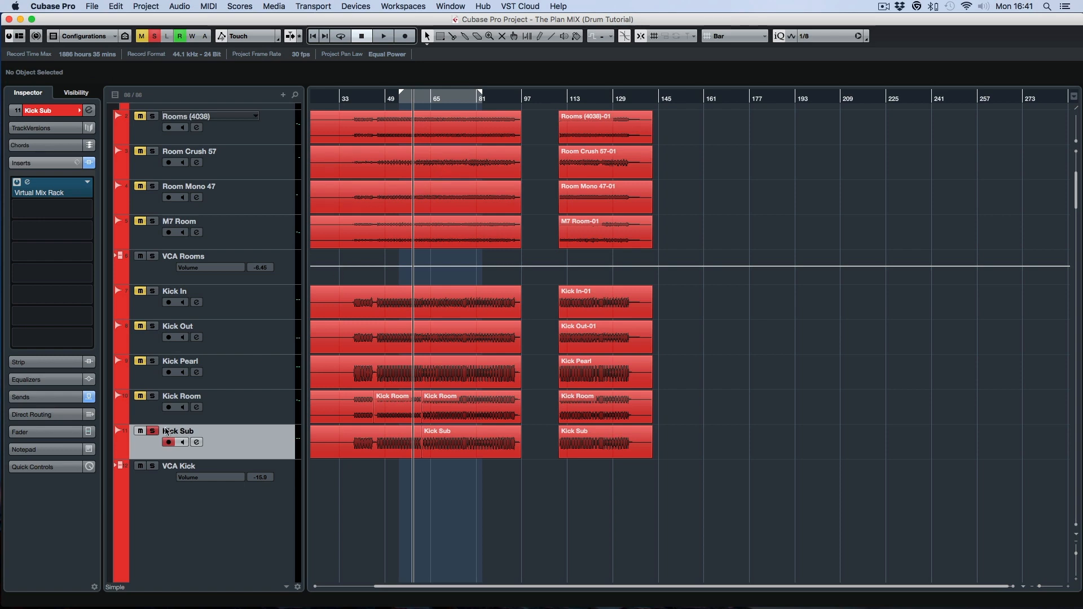
- Solo all kick tracks through VCA Kick, listen from the cycle start while viewing the VCA volume automation, and clear the solo
click(152, 467)
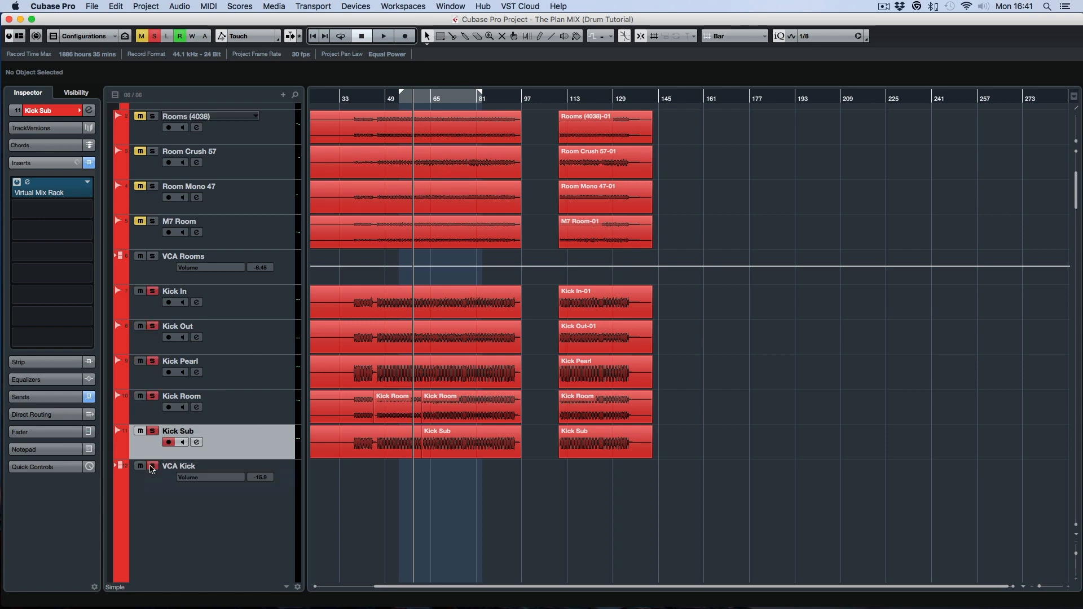
click(401, 99)
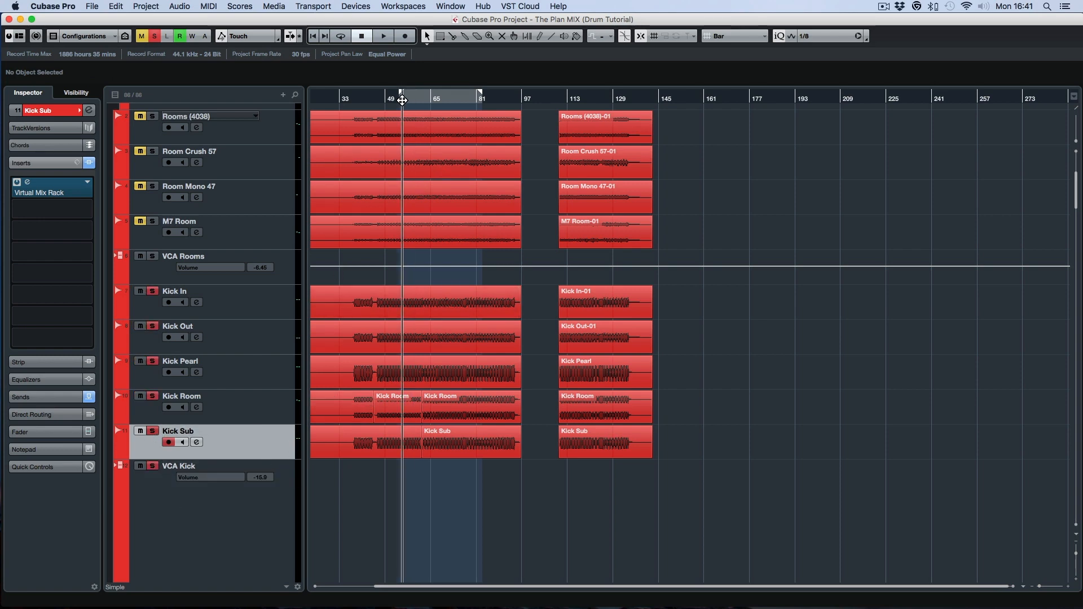
key(space)
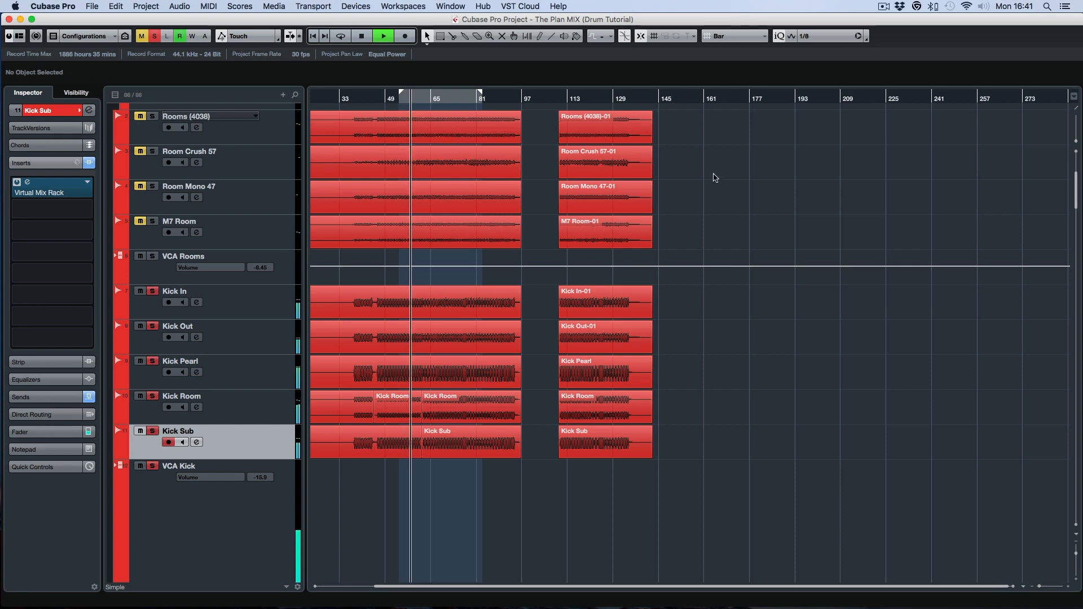
scroll(715, 178, down, 5)
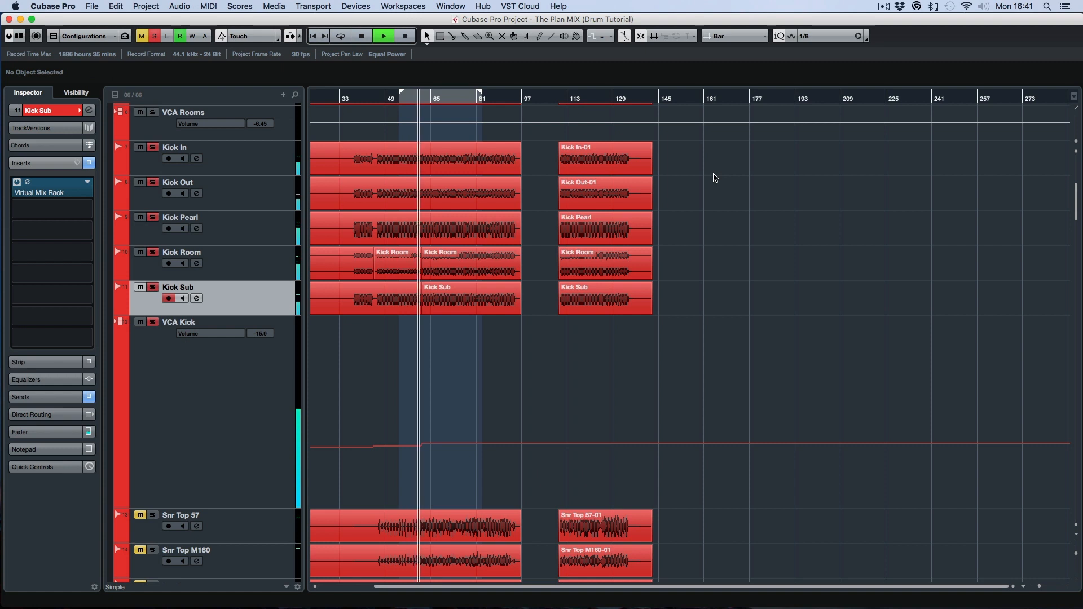
key(space)
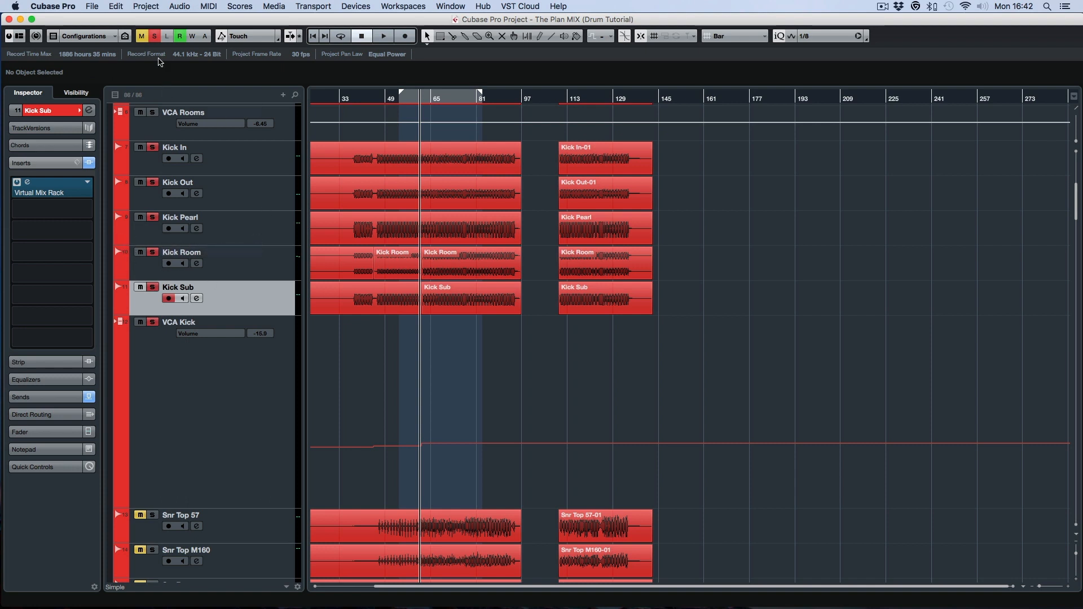
click(154, 324)
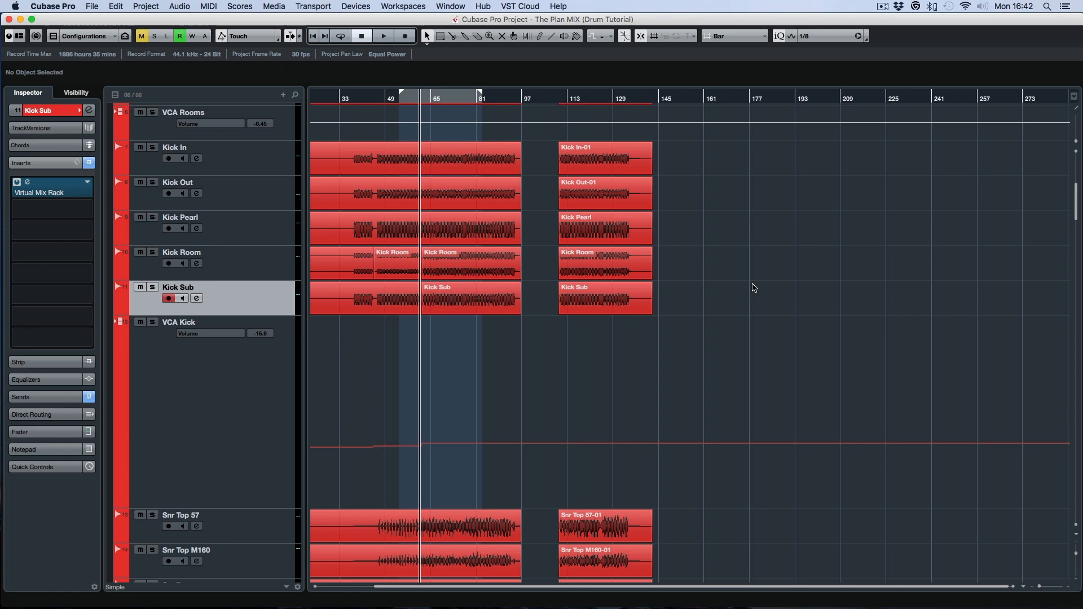
- Go to the snare tracks and alternate between Snr Top 57 and Snr Top M160 to compare the two top mics
scroll(754, 288, down, 5)
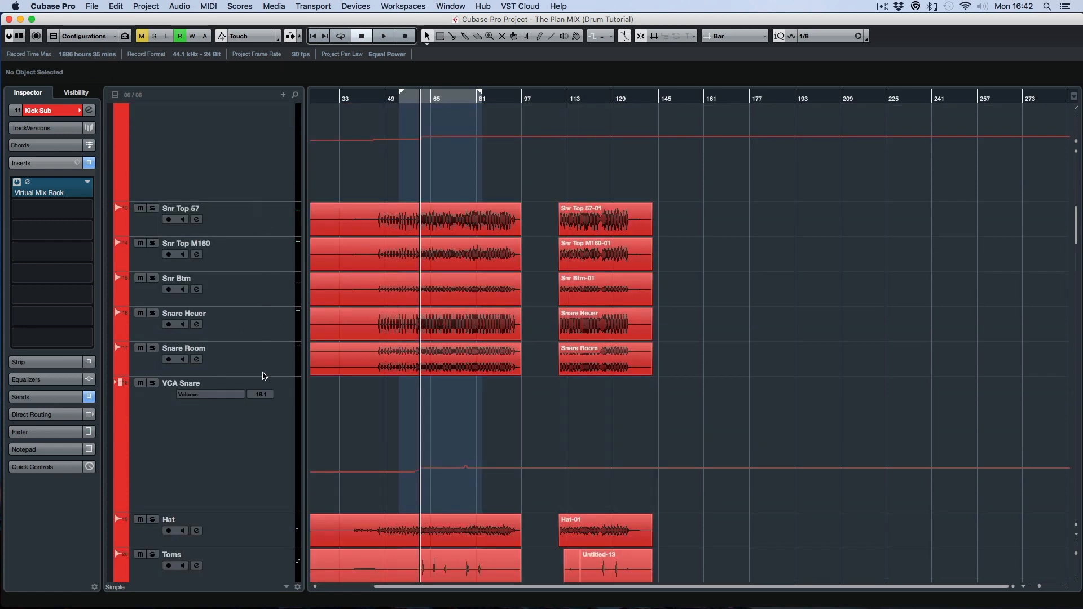
click(251, 225)
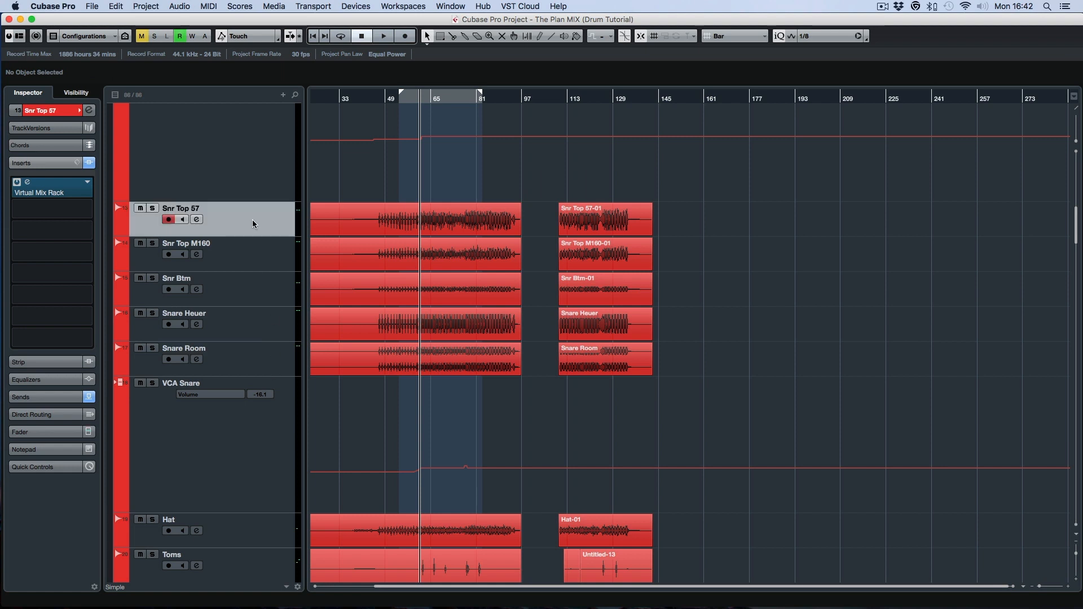
click(263, 254)
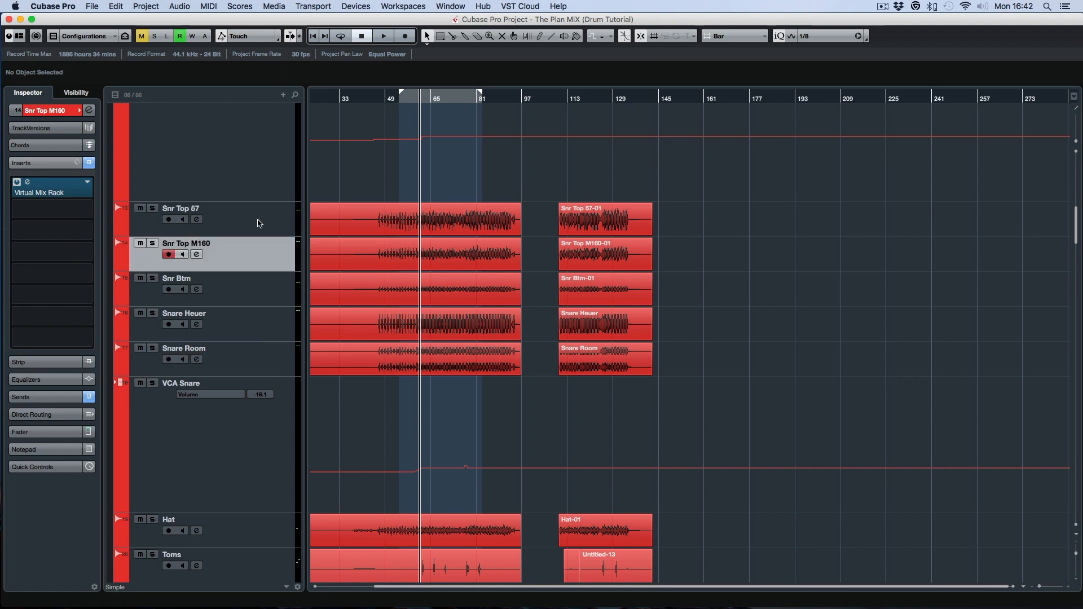
click(259, 223)
click(258, 248)
click(263, 227)
click(273, 223)
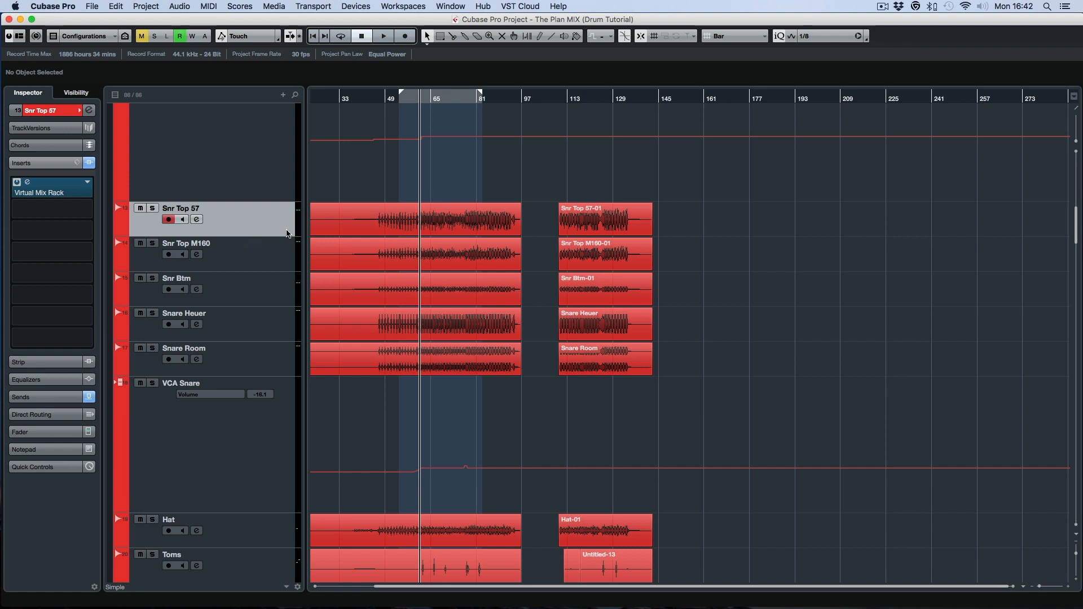
click(252, 259)
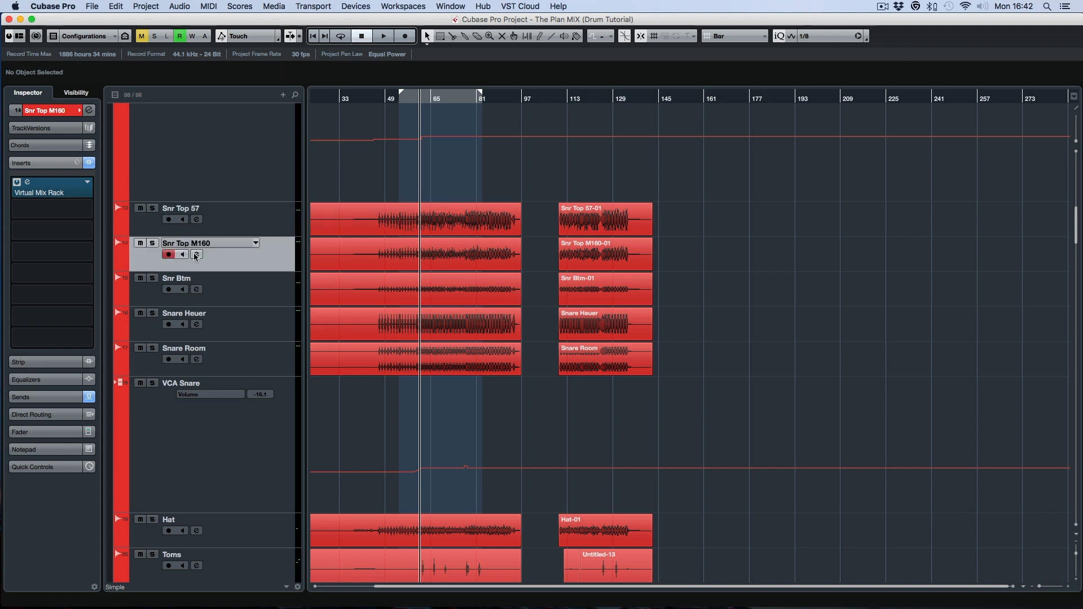
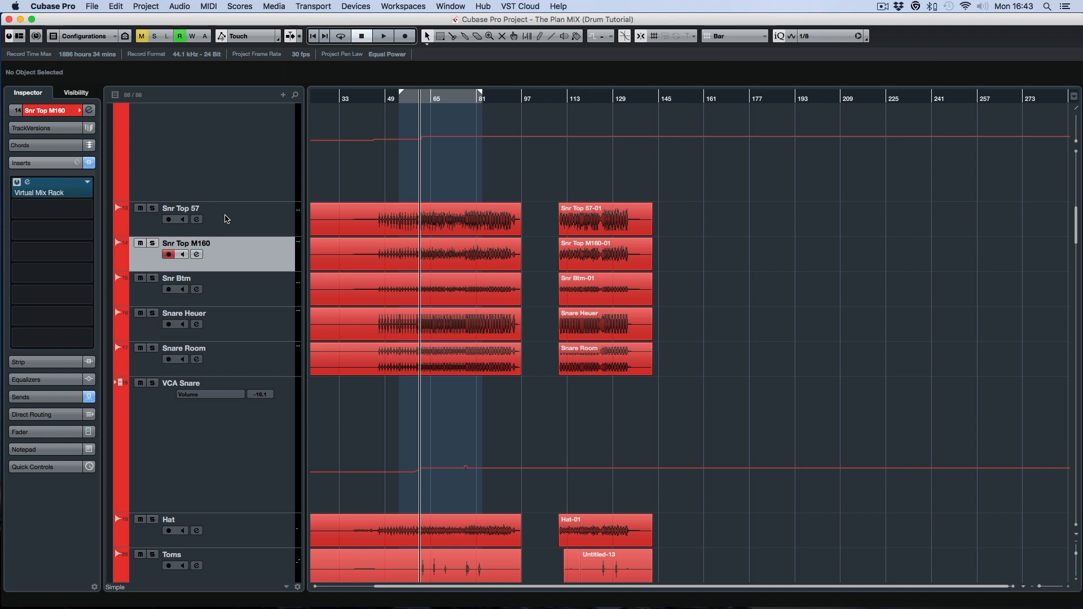
- Solo Snr Top 57, place the playhead at the cycle start and bypass the track's Virtual Mix Rack
click(267, 221)
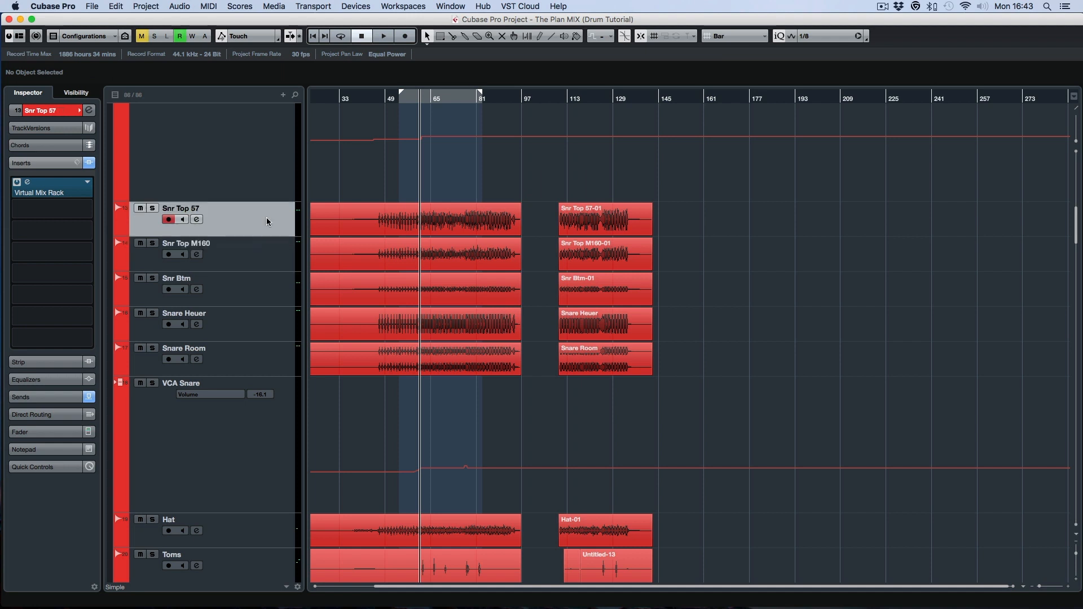
click(152, 209)
click(403, 99)
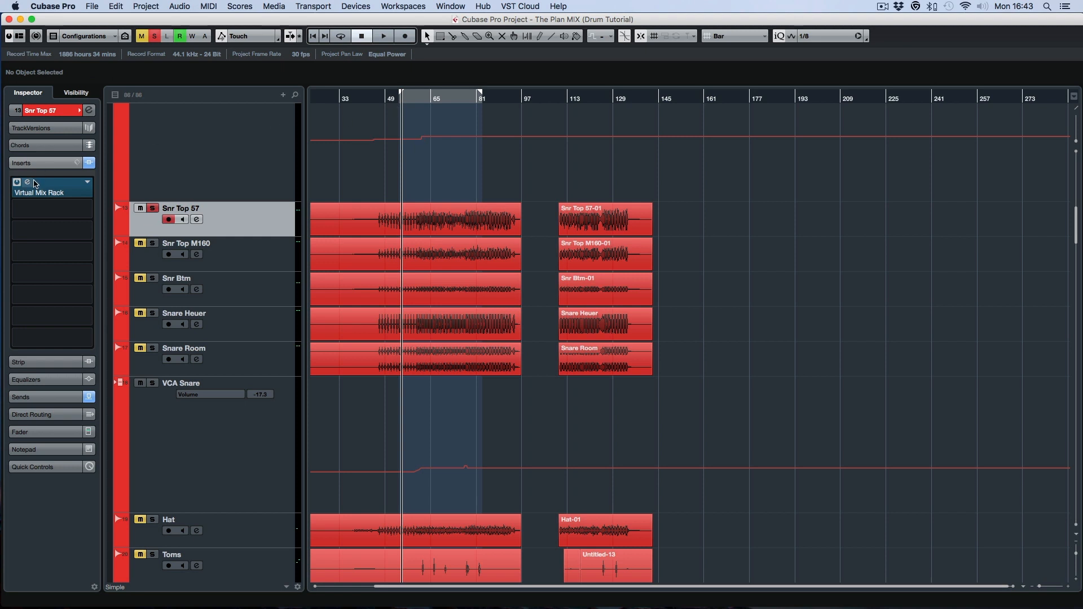
click(15, 183)
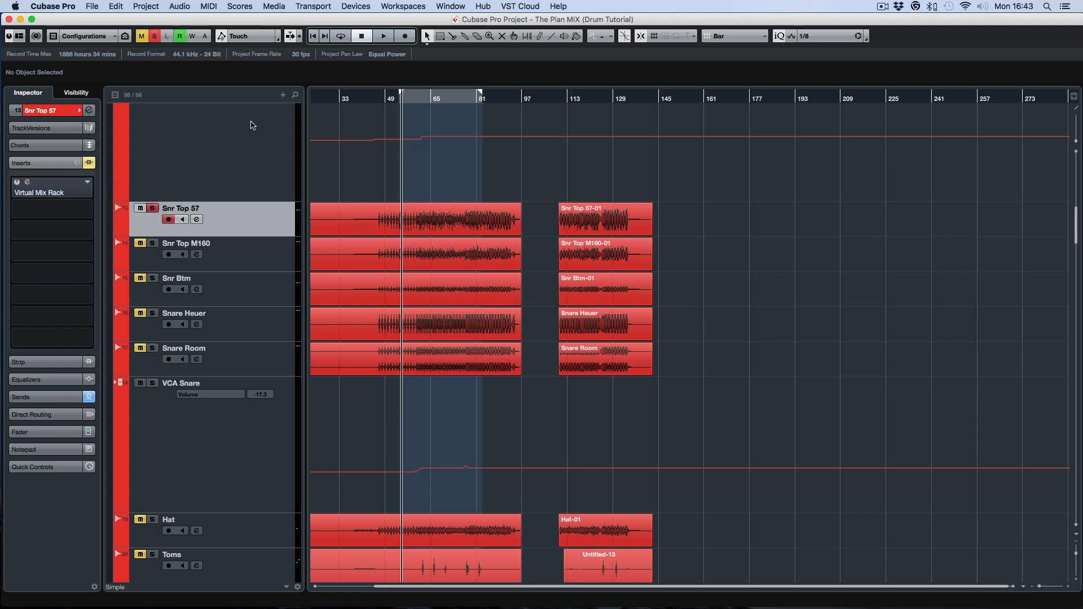
- Listen to the unprocessed Snr Top 57 from near the start of the cycle range
click(409, 100)
key(space)
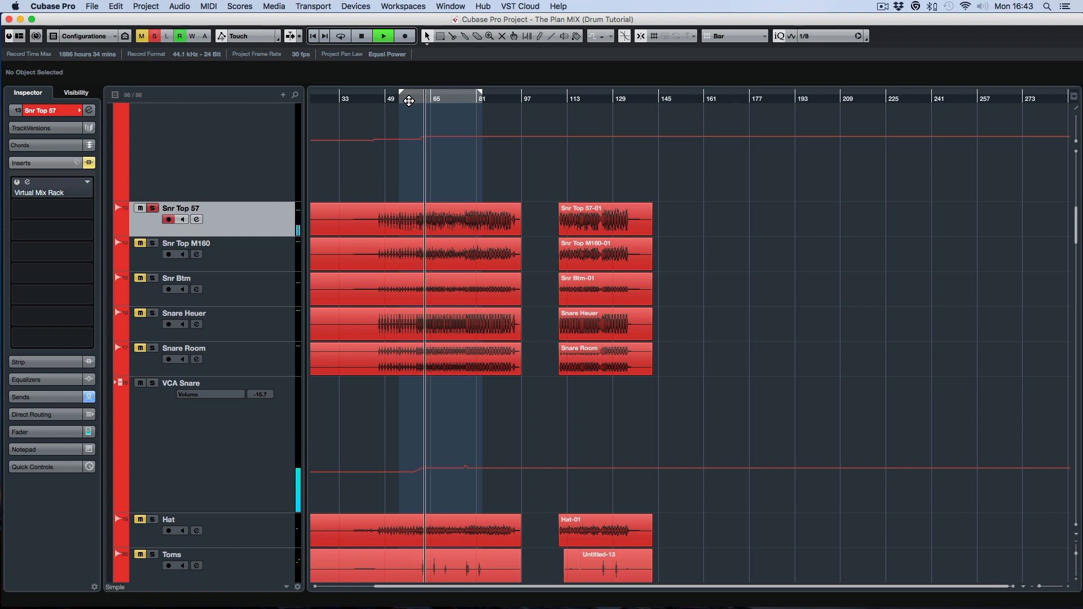
key(space)
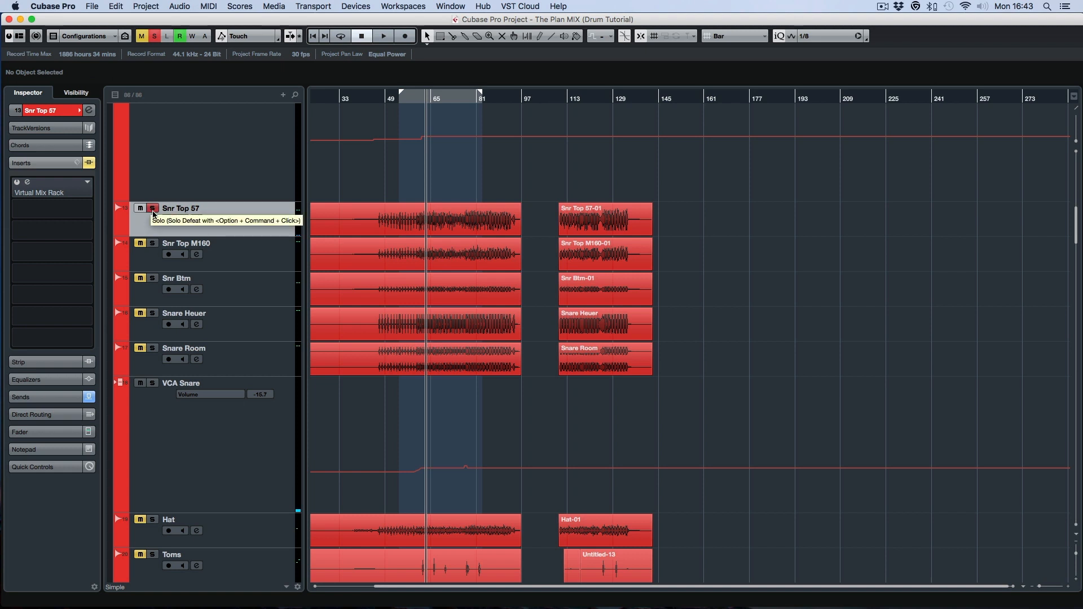
- Open Snr Top 57's Virtual Mix Rack and examine the CS-Lift high and low lifts and the FG-S HF, LF and filter settings
click(62, 195)
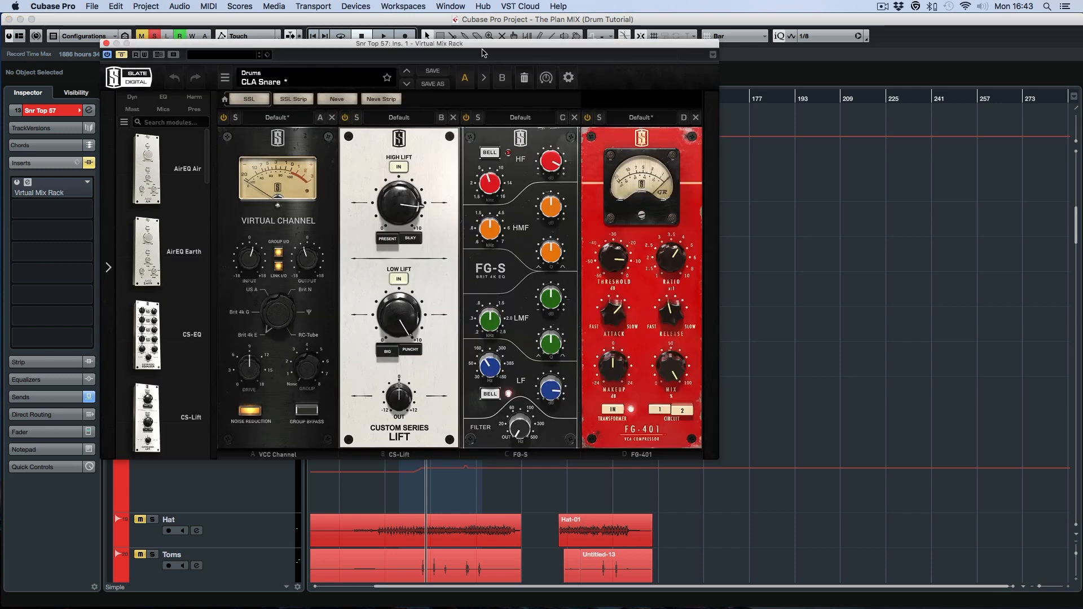
drag(479, 48, 696, 59)
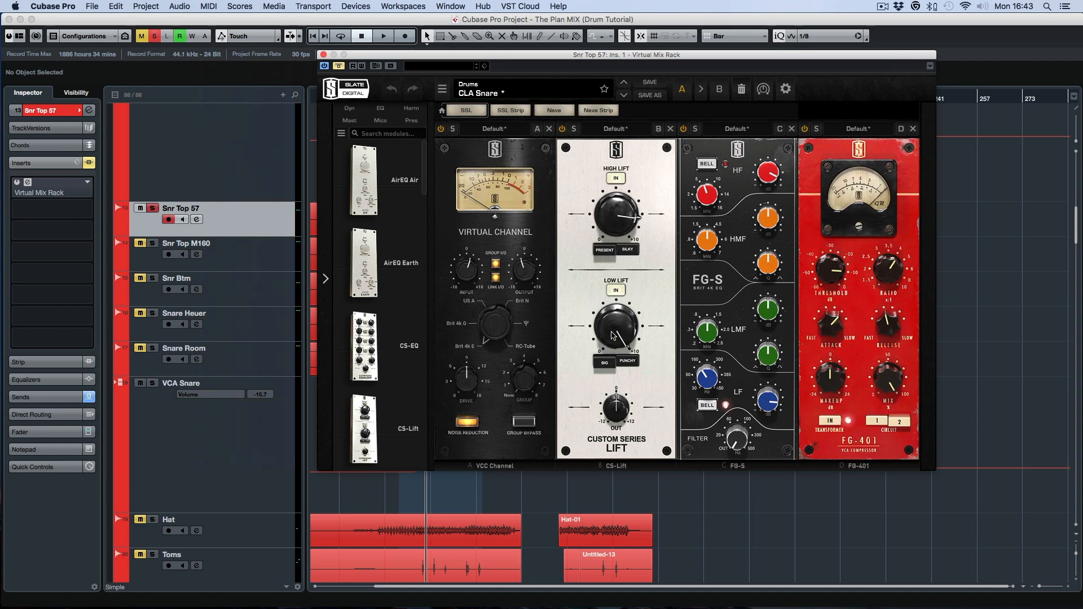
click(612, 218)
mouse_move(633, 324)
mouse_move(767, 180)
mouse_move(705, 193)
drag(703, 195, 703, 193)
mouse_move(716, 388)
drag(716, 388, 700, 445)
mouse_move(768, 410)
- Re-enable Snr Top 57's Virtual Mix Rack, listen to the processed track from near the cycle start, and close the plug-in
drag(409, 56, 530, 169)
drag(421, 101, 411, 100)
key(space)
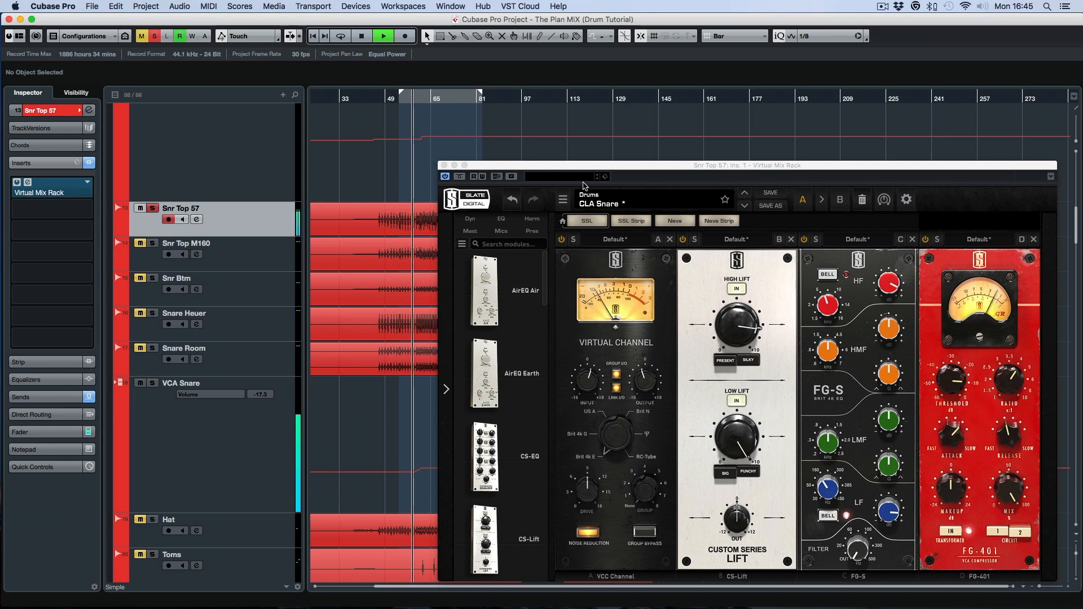
drag(604, 168, 523, 91)
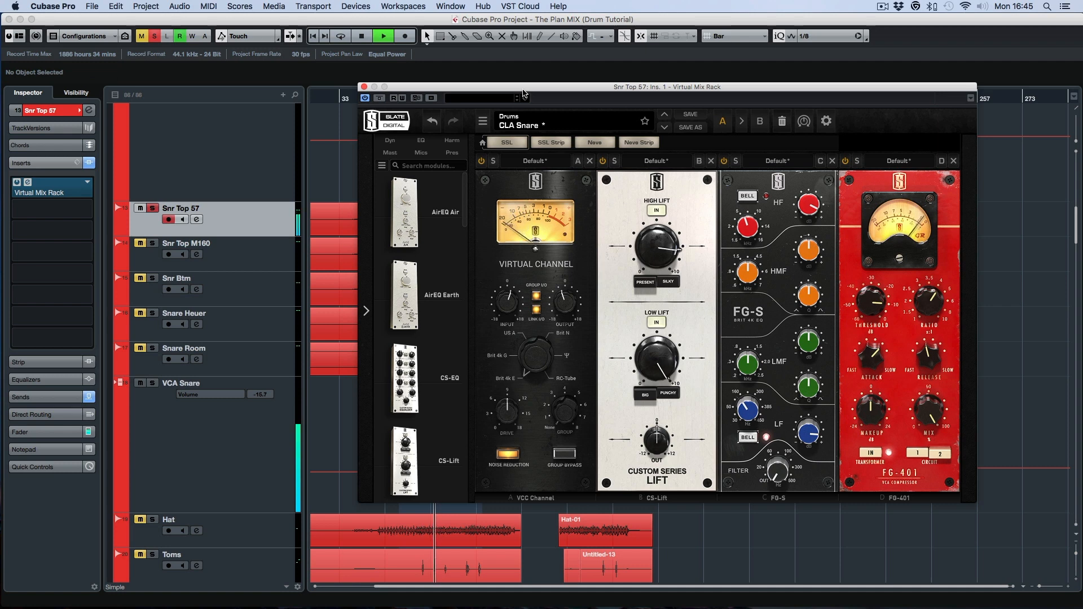
key(space)
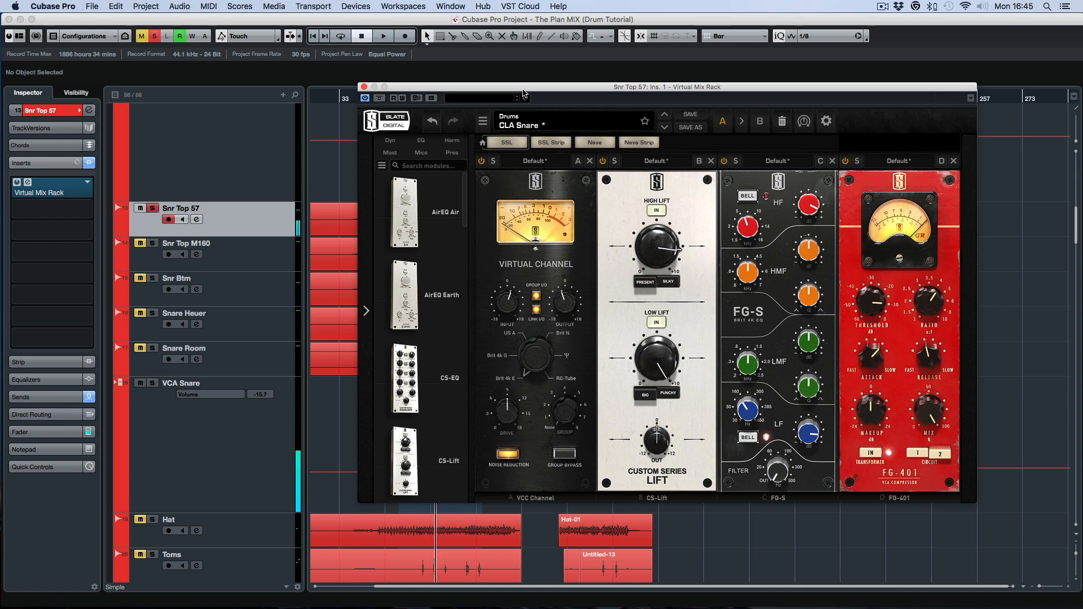
drag(633, 92, 712, 109)
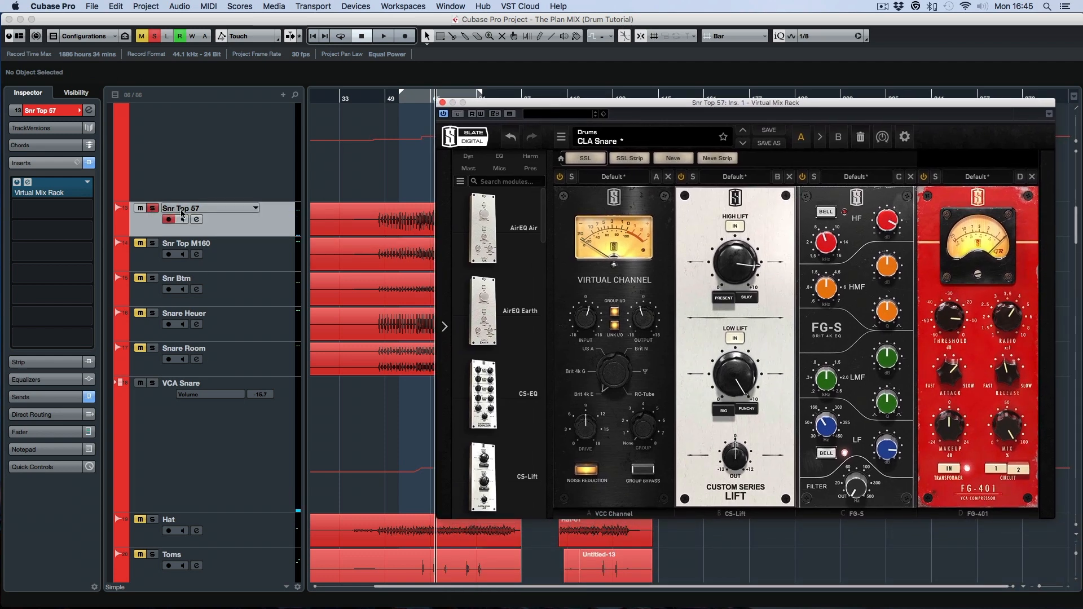
drag(769, 106, 762, 112)
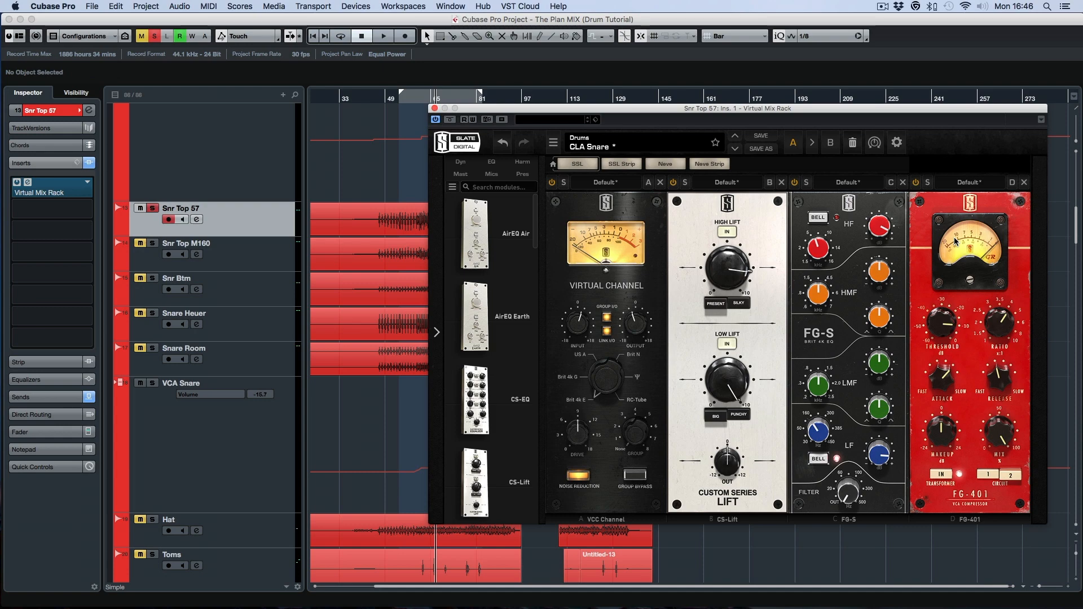
click(434, 108)
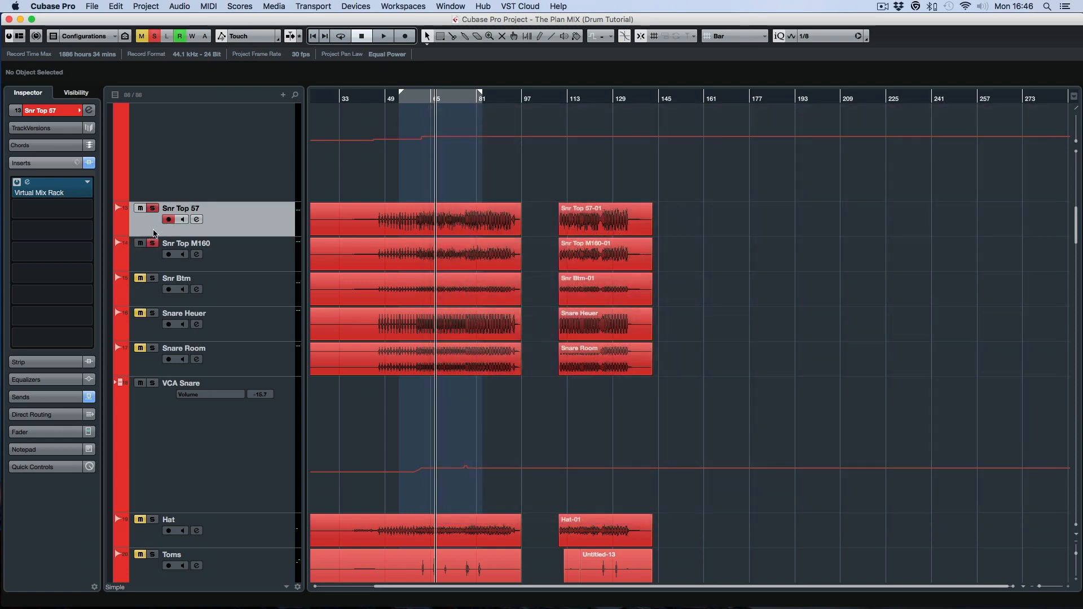
- With Snr Top M160 soloed, bypass its Virtual Mix Rack and listen to the unprocessed track from near the cycle start
click(251, 260)
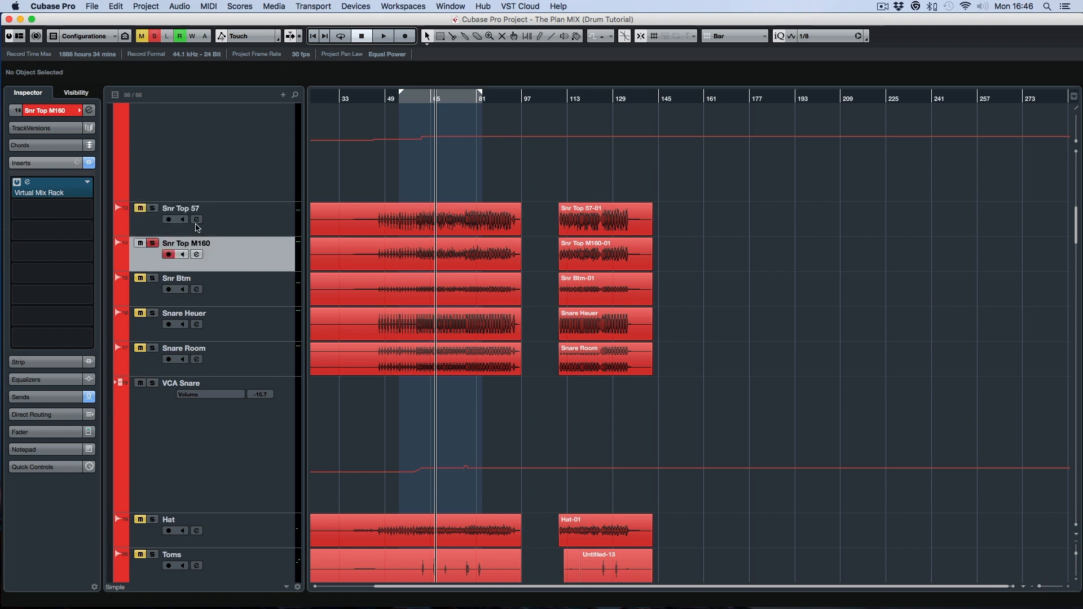
click(410, 101)
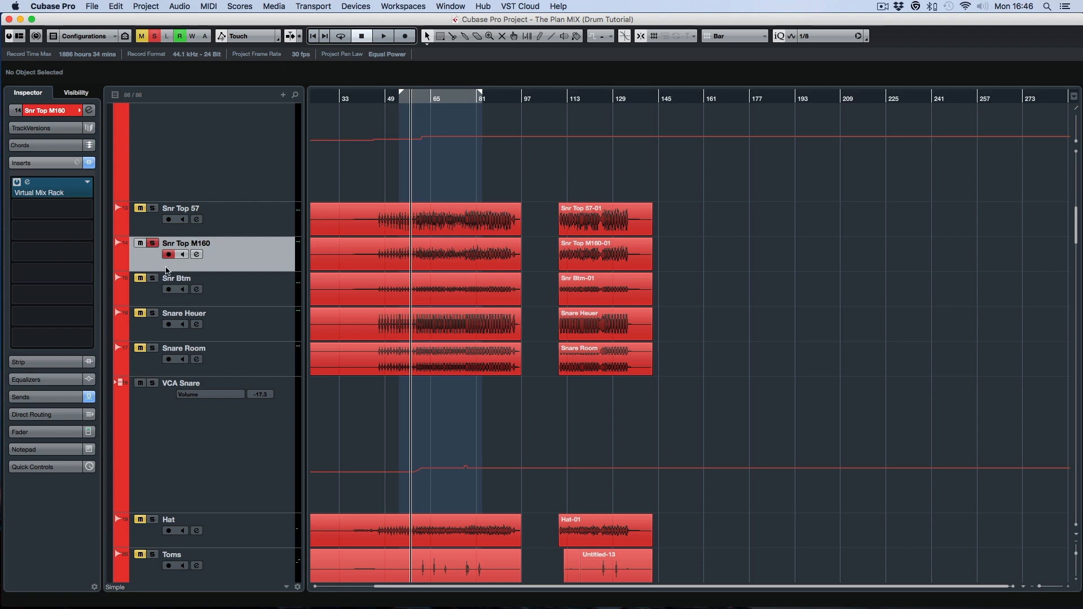
click(17, 182)
key(space)
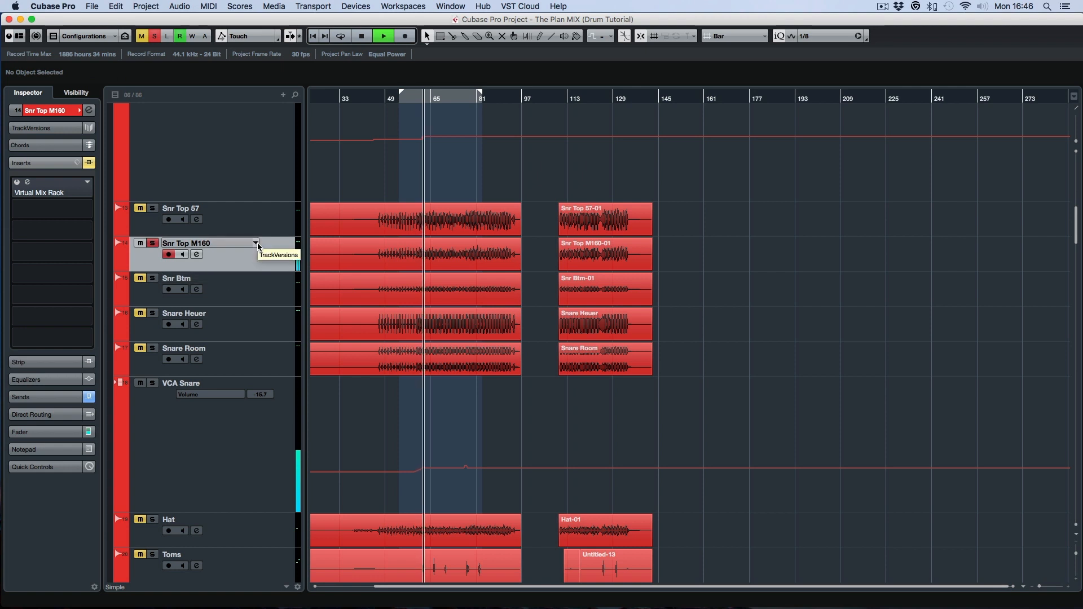
key(space)
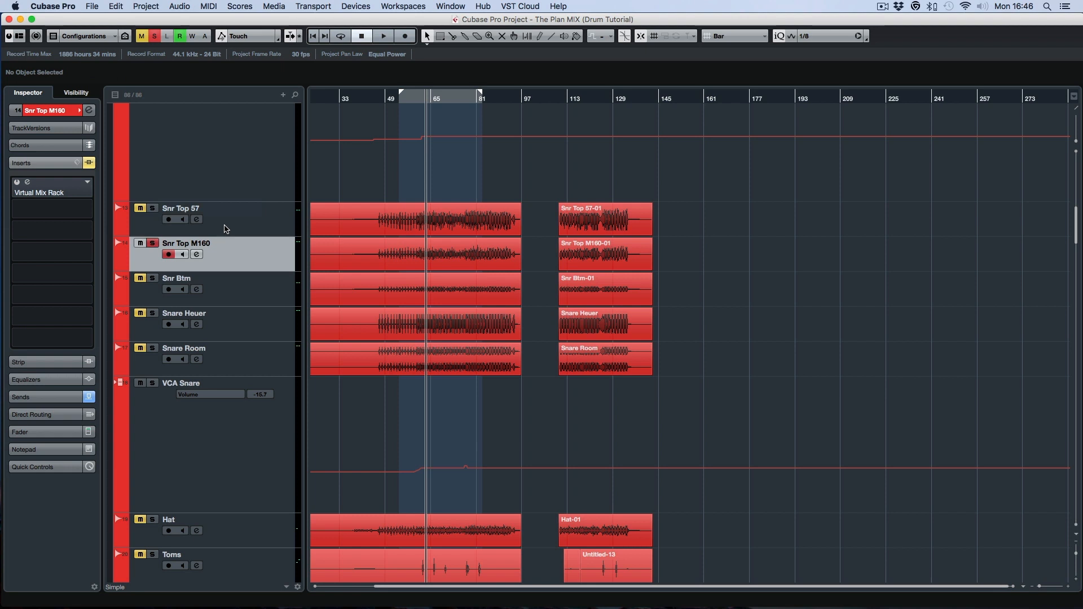
- Open Snr Top M160's Virtual Mix Rack and examine the CS-Lift low lift and the FG-S HF and LF settings
click(60, 193)
drag(644, 103, 655, 80)
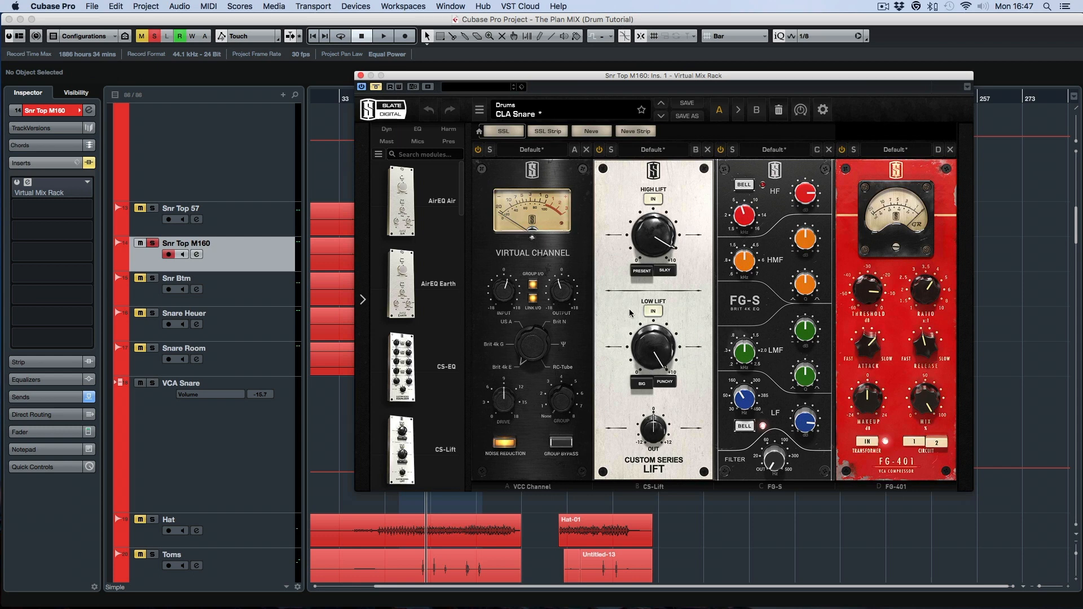
mouse_move(652, 344)
mouse_move(742, 220)
mouse_move(786, 198)
mouse_move(748, 404)
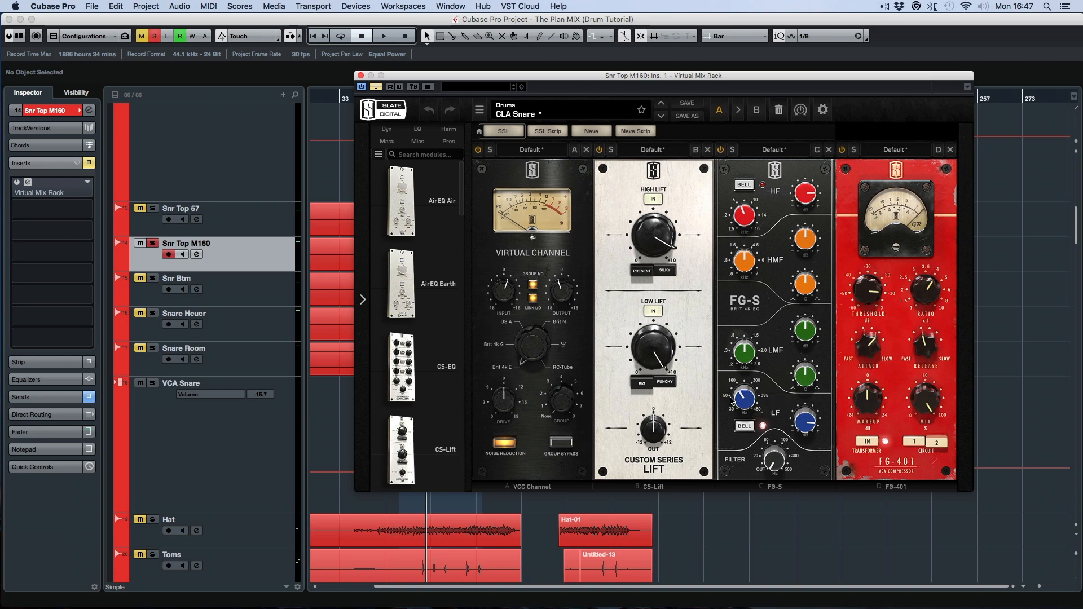
mouse_move(774, 429)
- Re-enable Snr Top M160's Virtual Mix Rack, listen to the processed track from within the cycle range, and close the plug-in
click(376, 87)
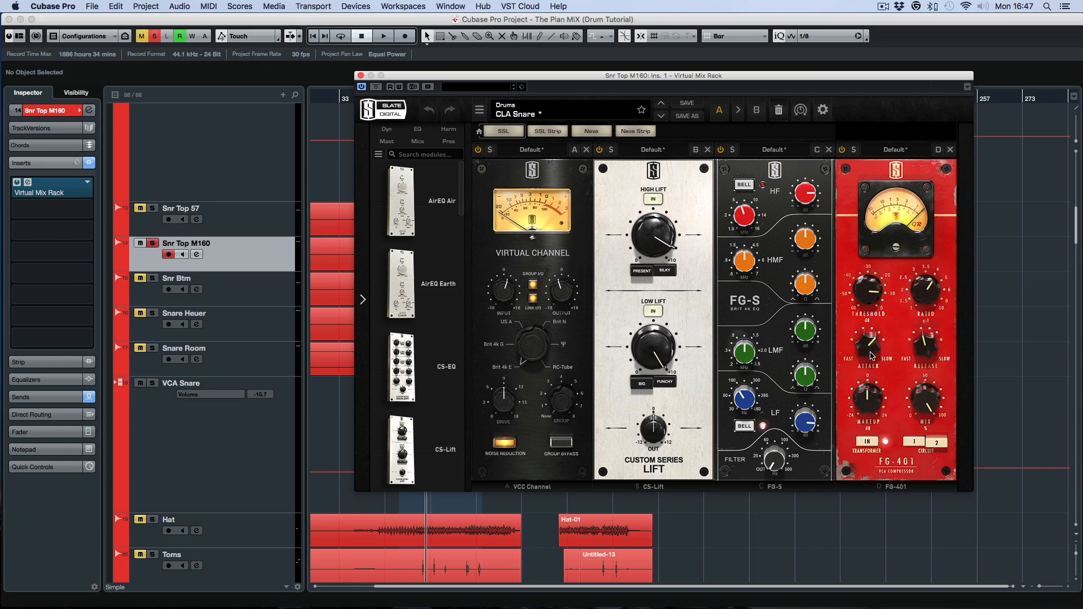
mouse_move(880, 346)
drag(506, 75, 645, 143)
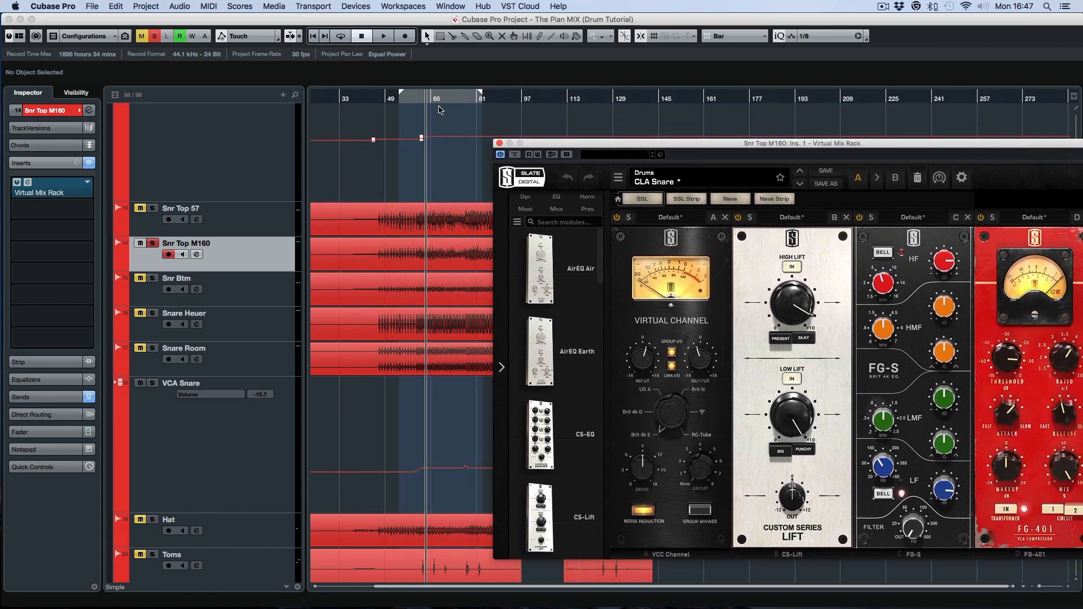
click(420, 97)
key(space)
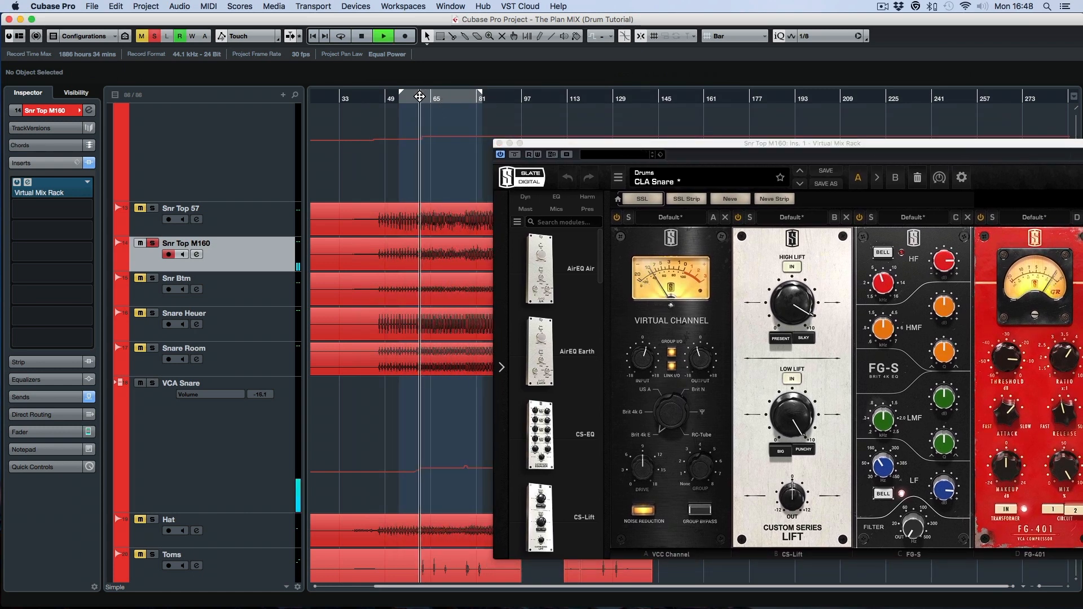
drag(659, 149, 573, 137)
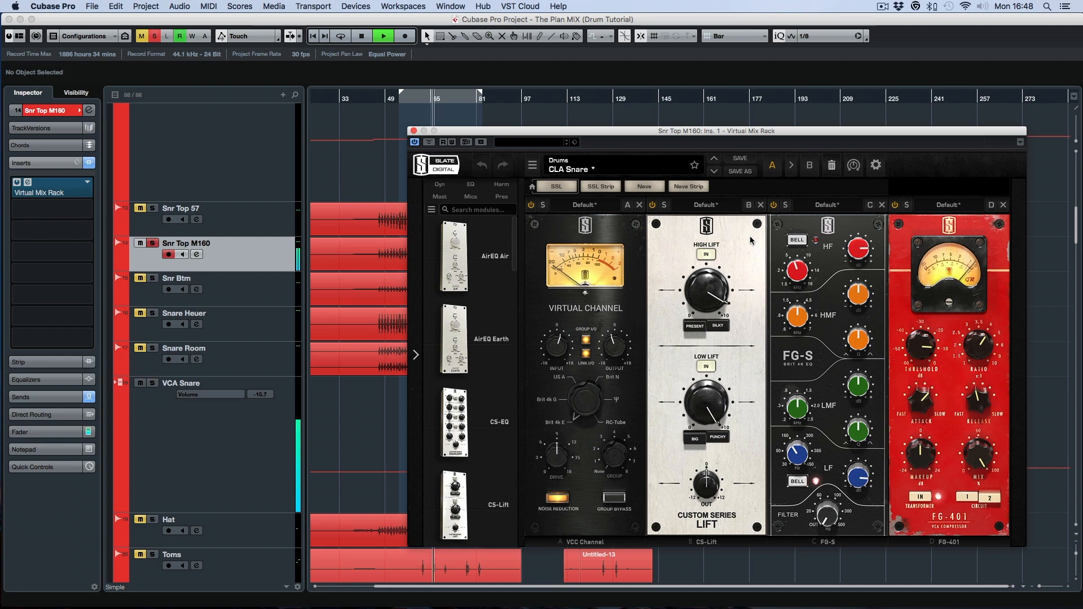
key(space)
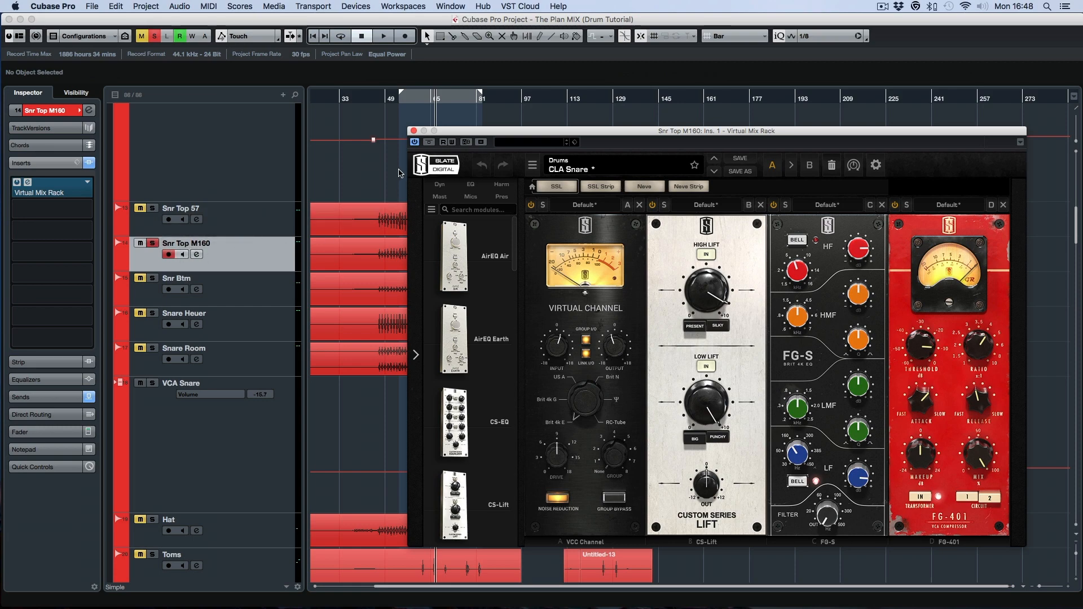
click(413, 132)
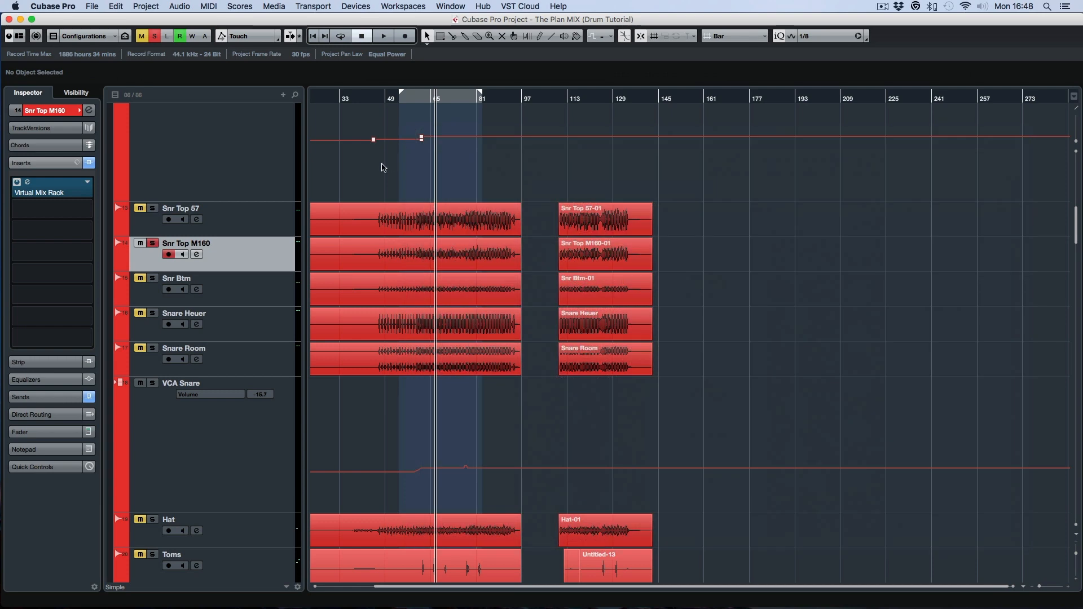
- Solo Snr Btm, bypass its Virtual Mix Rack and listen to the unprocessed track from within the cycle range
click(151, 279)
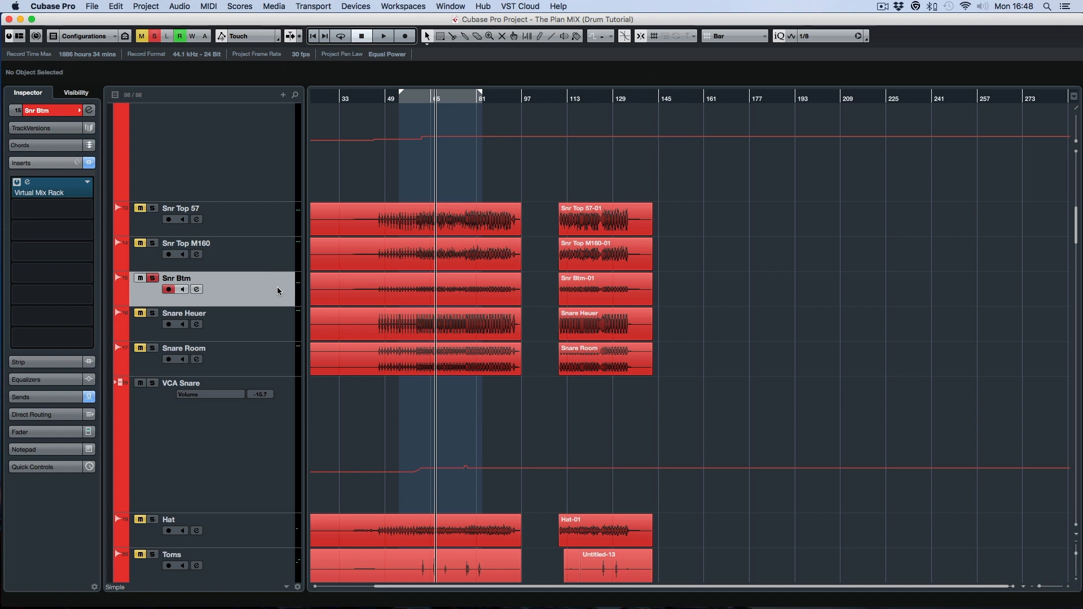
click(16, 183)
click(419, 97)
key(space)
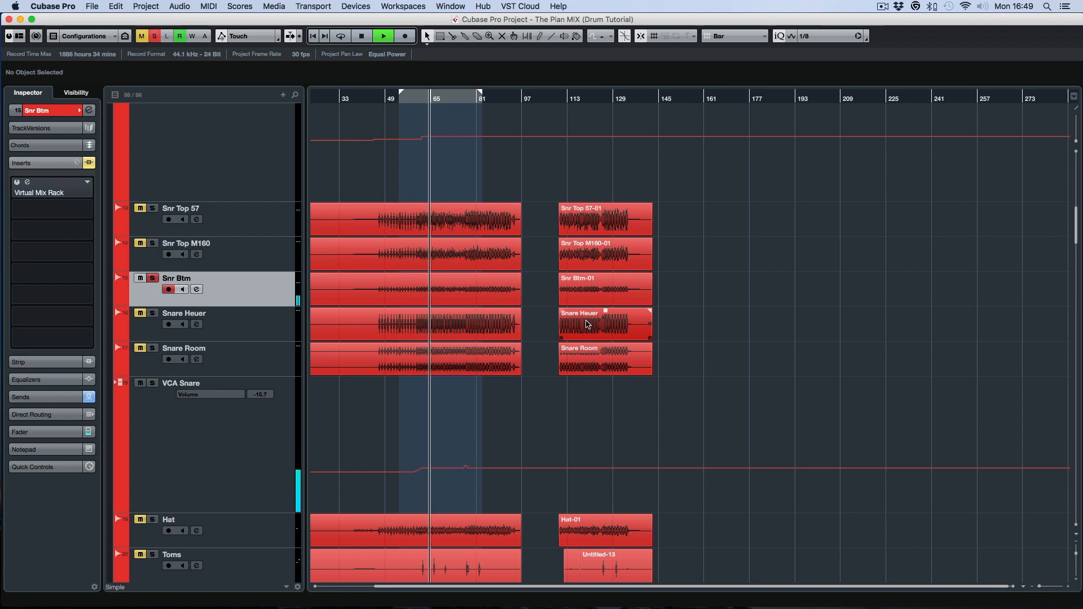
key(space)
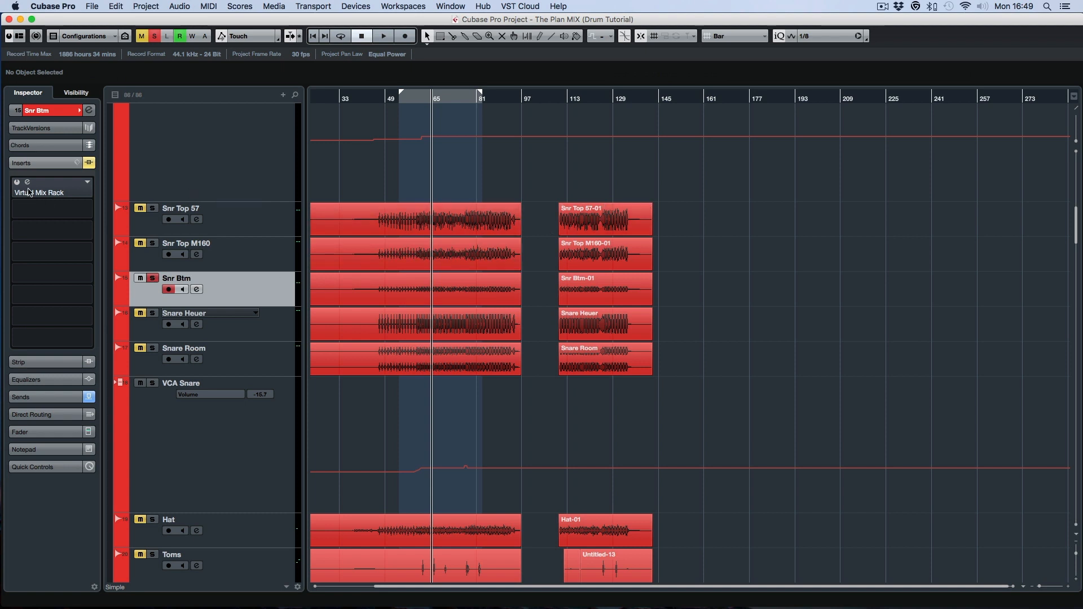
- Open Snr Btm's Virtual Mix Rack and examine the frequency and gain of the FG-S LF and HF bands
click(52, 192)
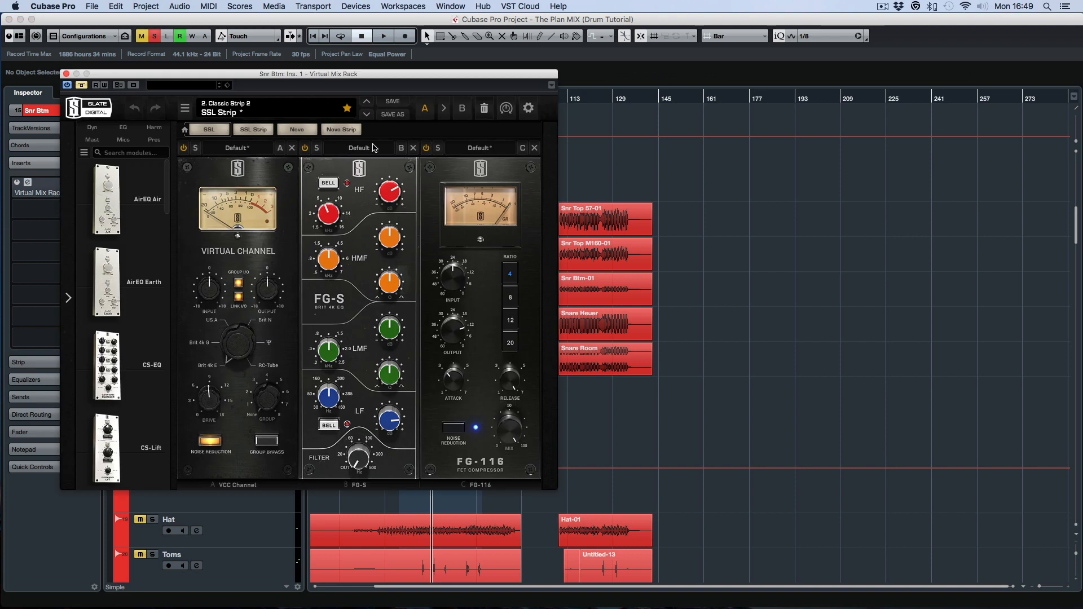
drag(365, 77, 761, 79)
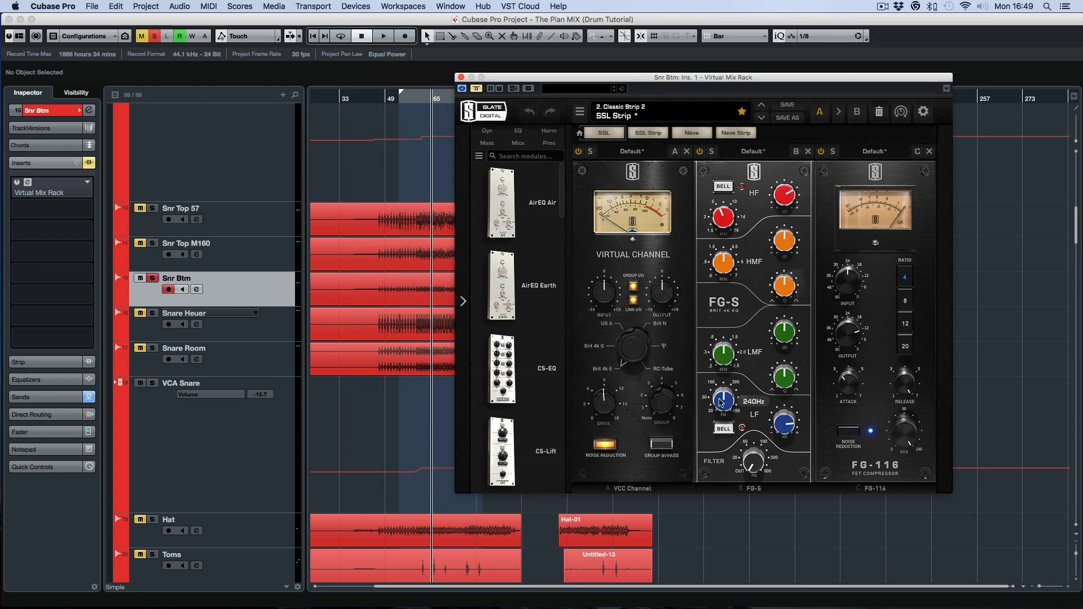
mouse_move(725, 402)
mouse_move(787, 425)
mouse_move(721, 218)
mouse_move(783, 201)
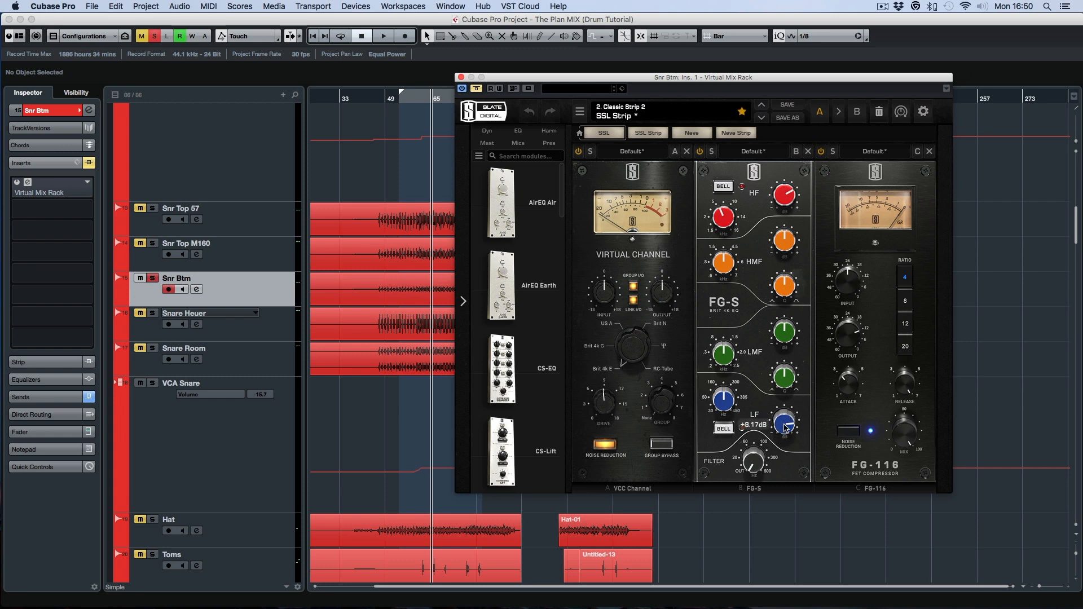
- Re-enable Snr Btm's Virtual Mix Rack and listen to the processed track from near the start of the cycle range
click(414, 101)
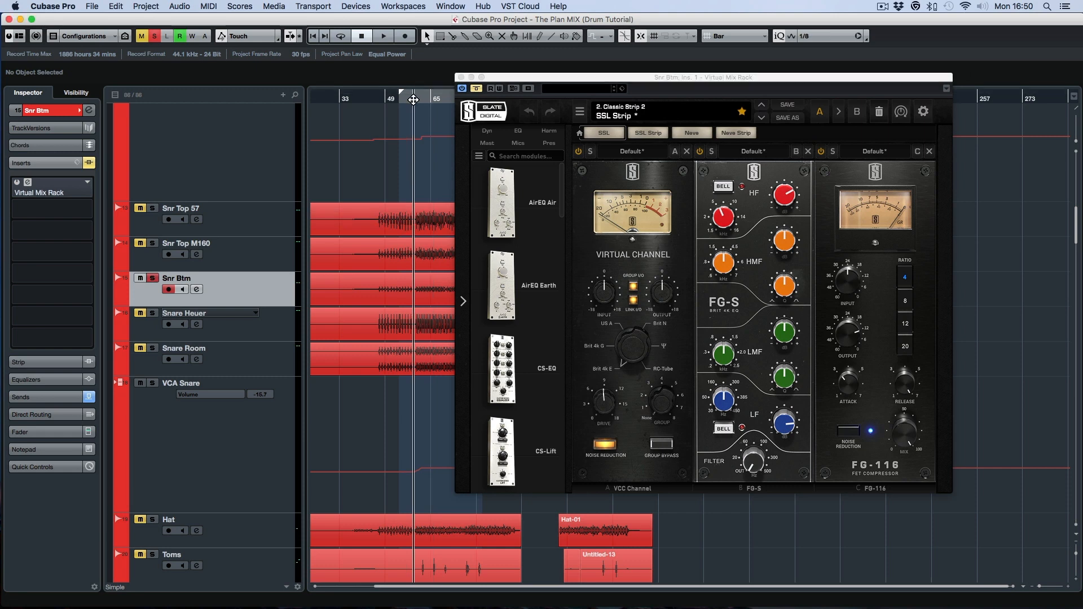
click(478, 90)
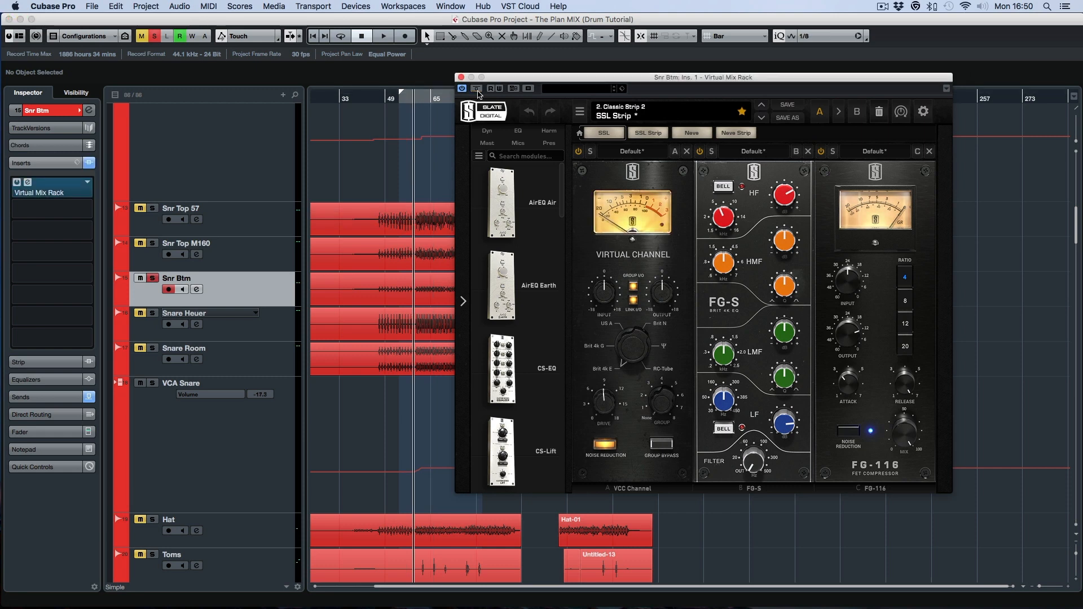
key(space)
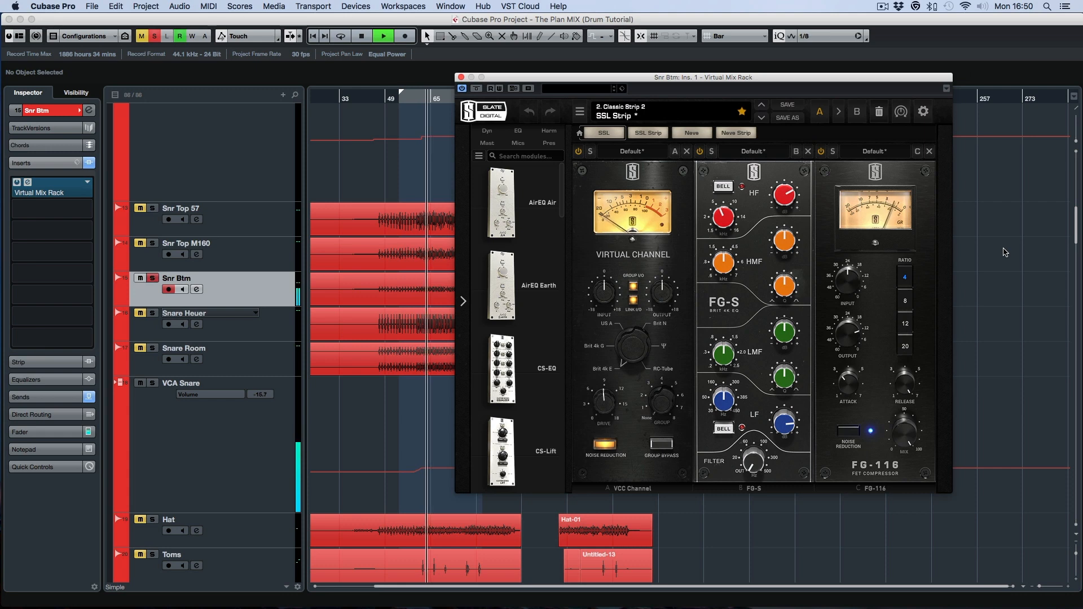
key(space)
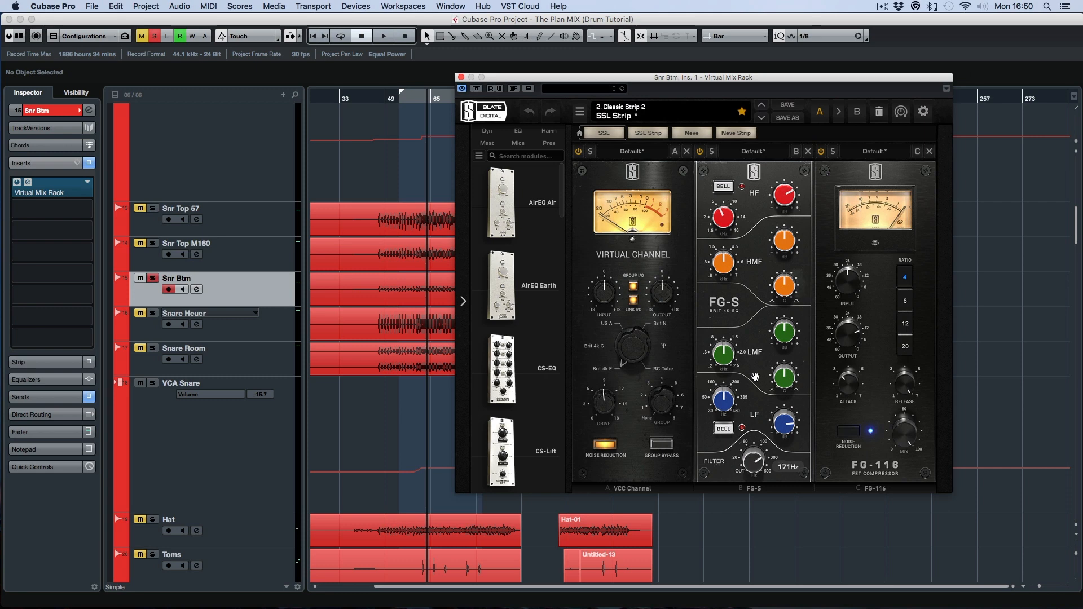
- Try raising the FG-S filter on Snr Btm to about 171 Hz, return it to Out, and check the LF band settings
drag(754, 461, 768, 592)
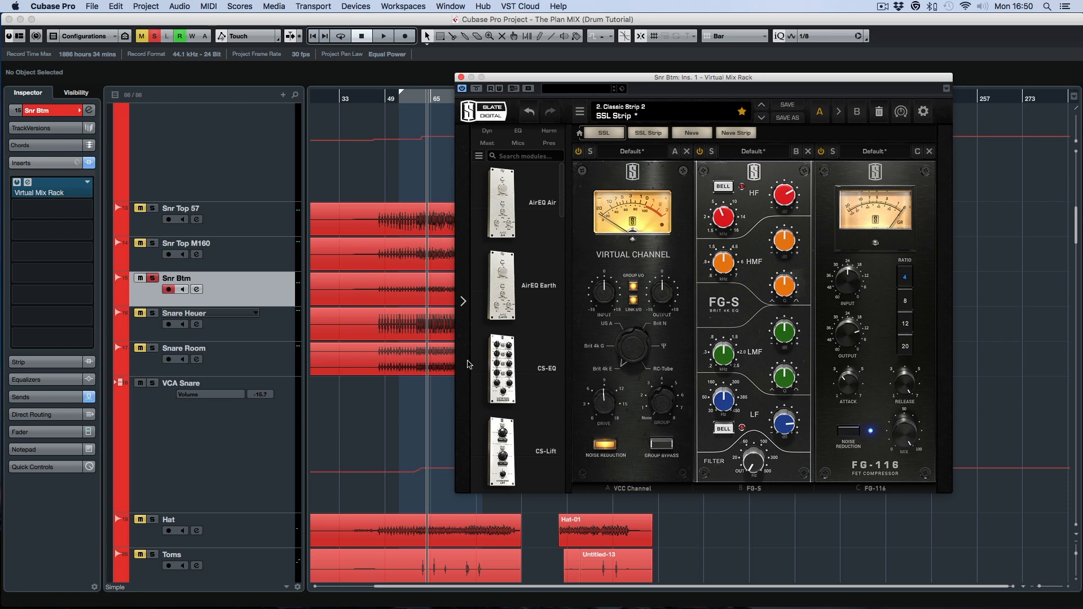
mouse_move(780, 426)
mouse_move(721, 399)
- Compare Snr Btm with its Virtual Mix Rack bypassed and re-enabled by listening to each within the cycle range
click(477, 89)
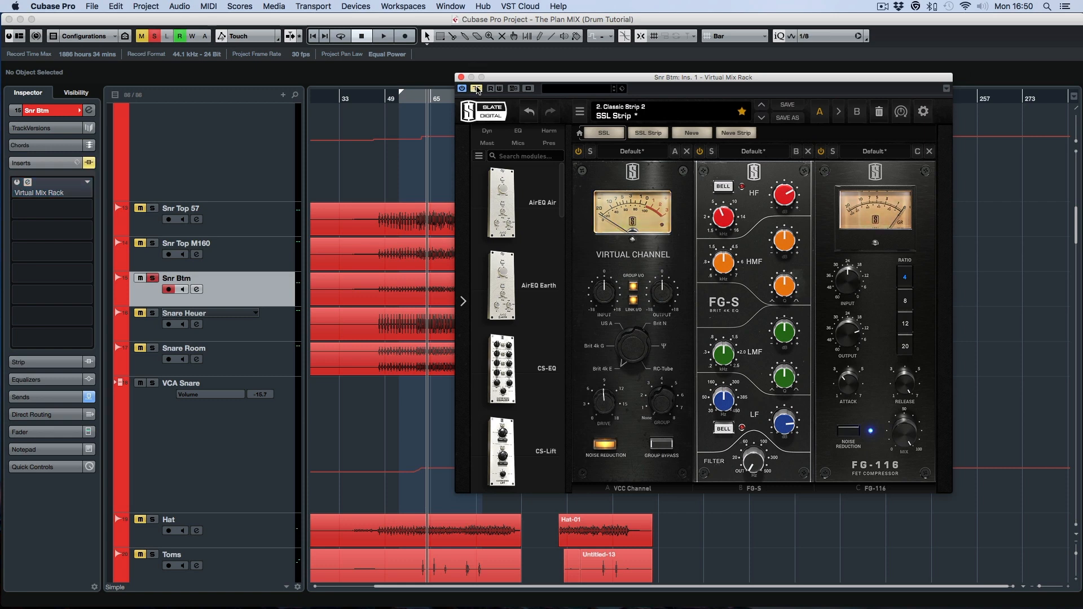
click(419, 101)
key(space)
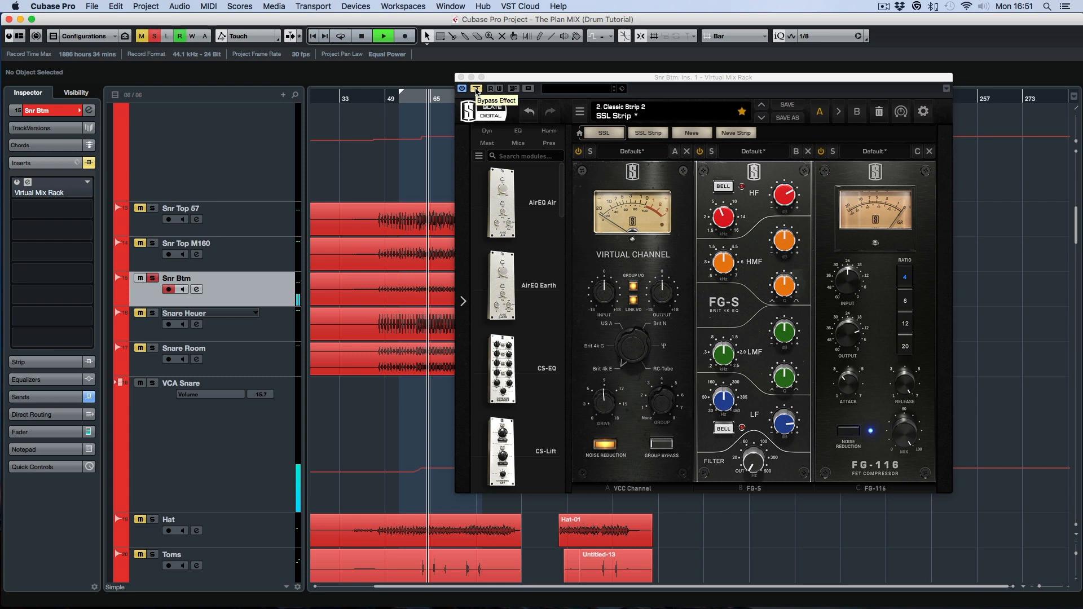
key(space)
click(476, 89)
key(space)
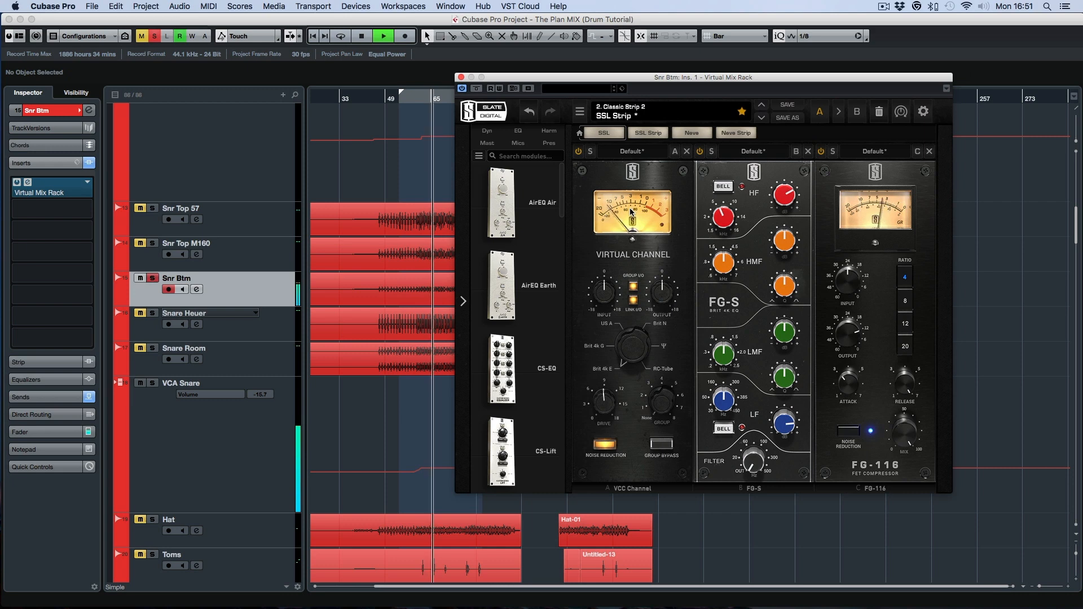
key(space)
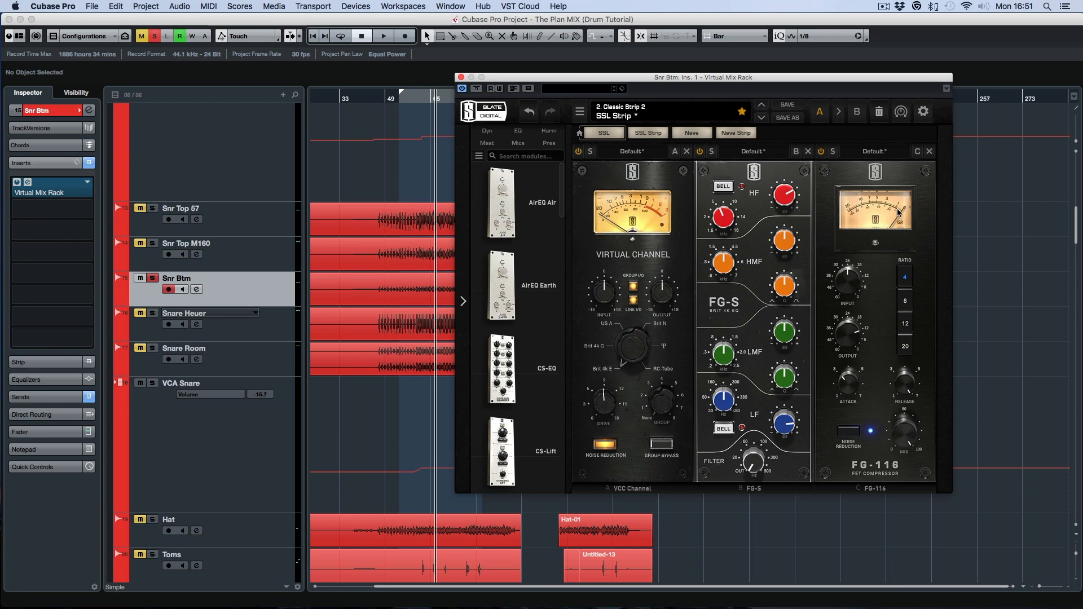
- Listen to more of the processed Snr Btm track within the cycle range and close its Virtual Mix Rack
key(space)
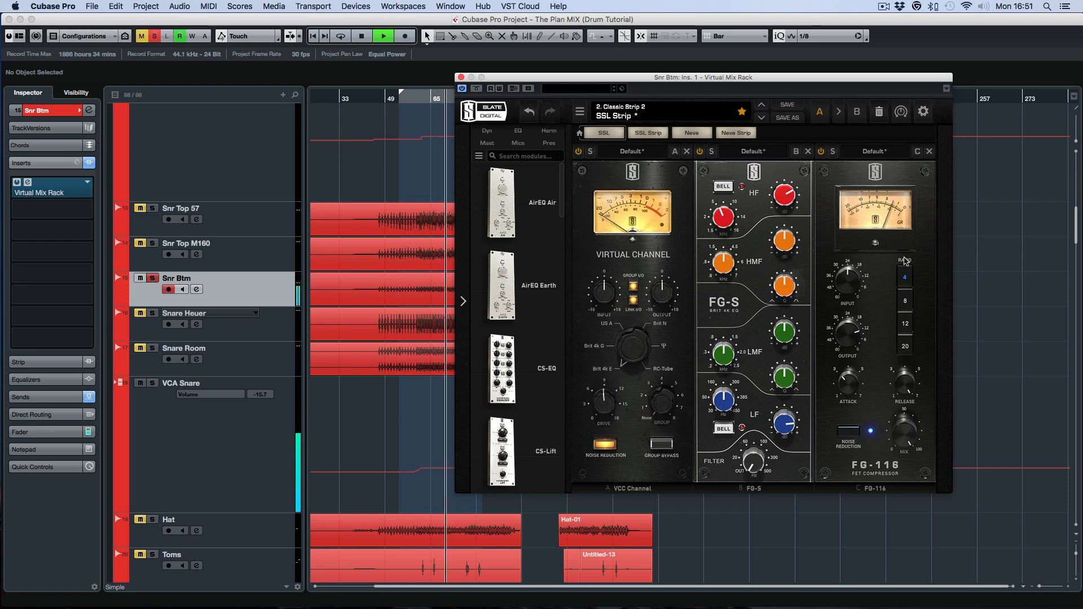
key(space)
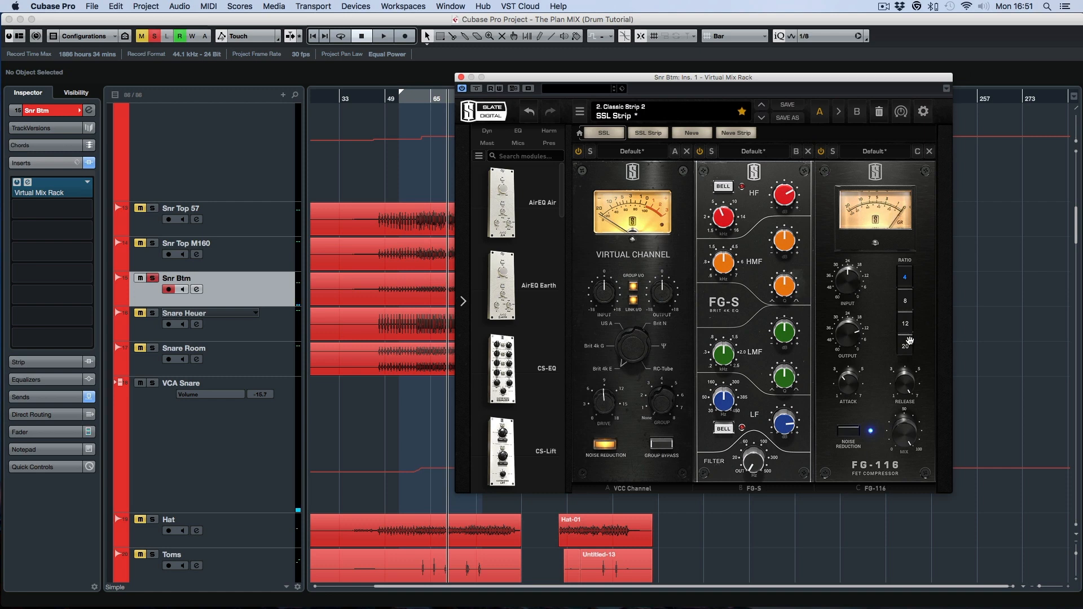
click(461, 77)
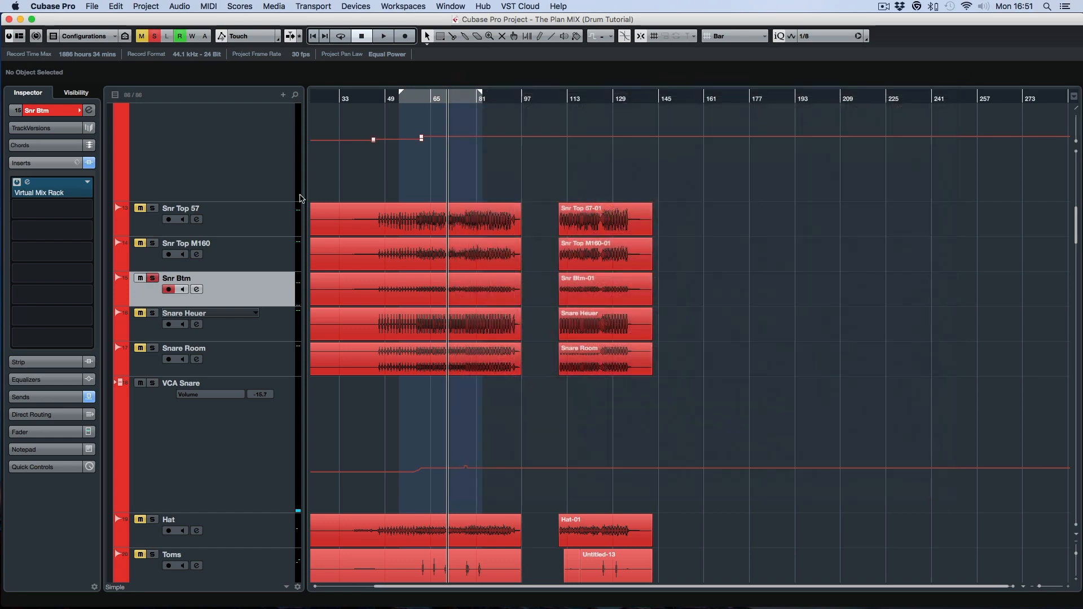
- Switch the solo from Snr Btm to Snare Heuer and listen to it with its inserts bypassed from near the start of the cycle range
click(153, 280)
click(175, 324)
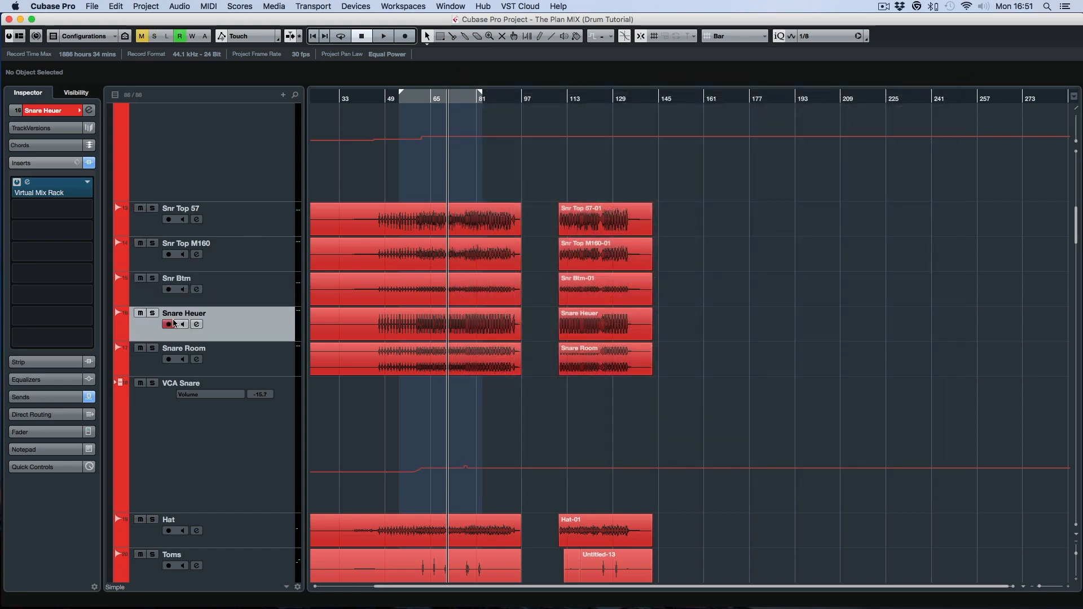
click(153, 317)
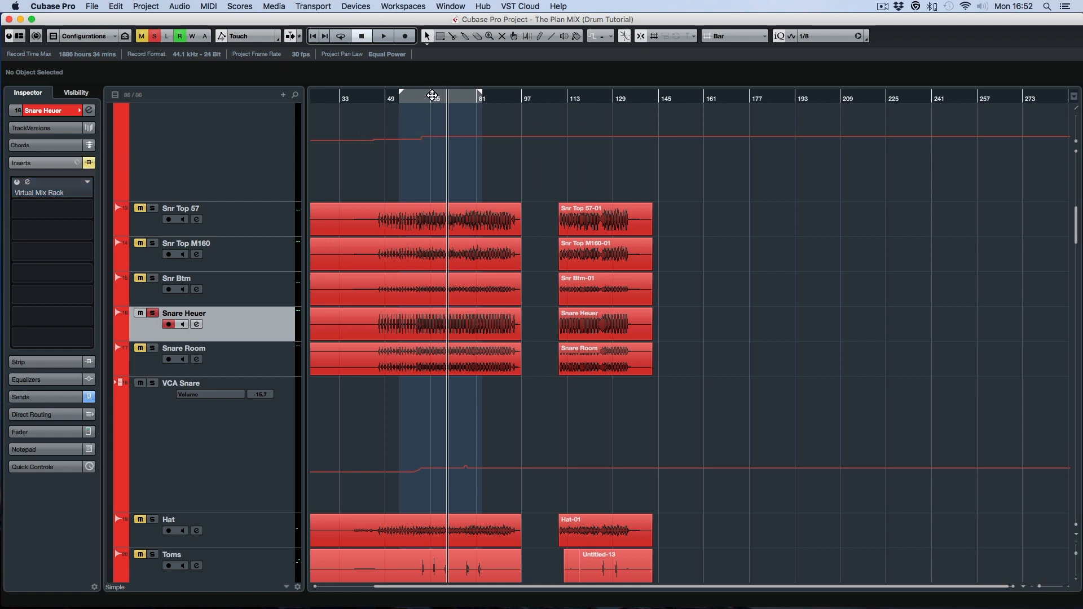
click(414, 99)
key(space)
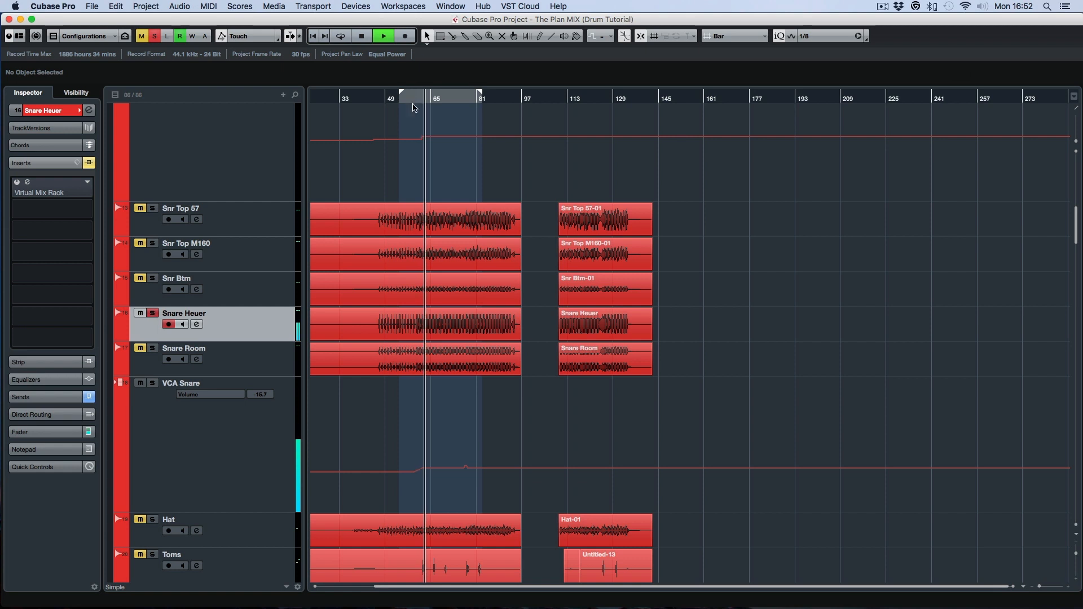
key(space)
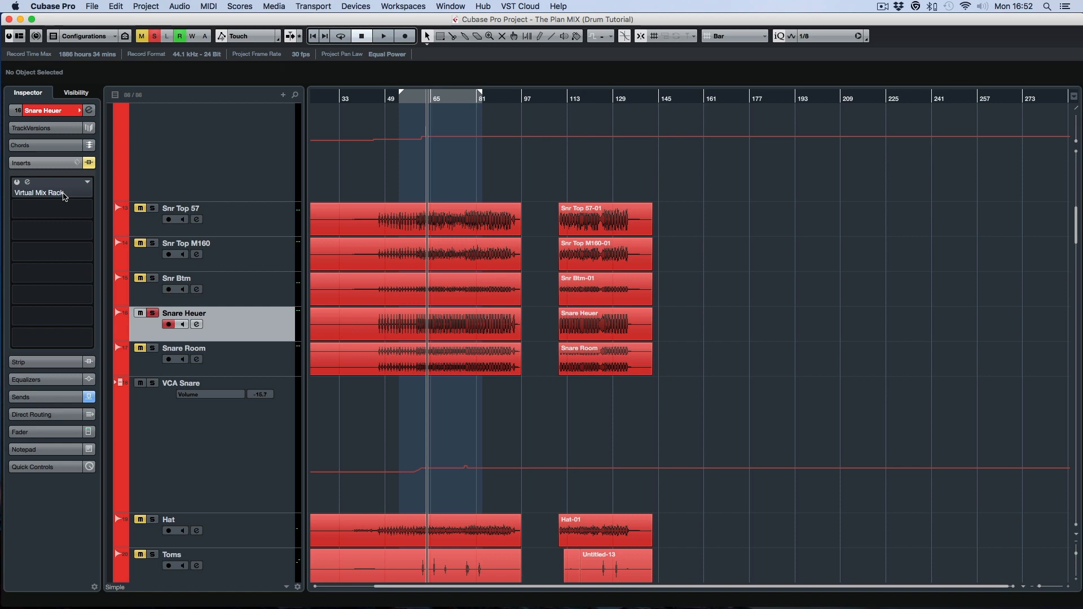
- Open Snare Heuer's Virtual Mix Rack and examine its CS-Lift settings and the FG-S HF and LF bands
click(39, 192)
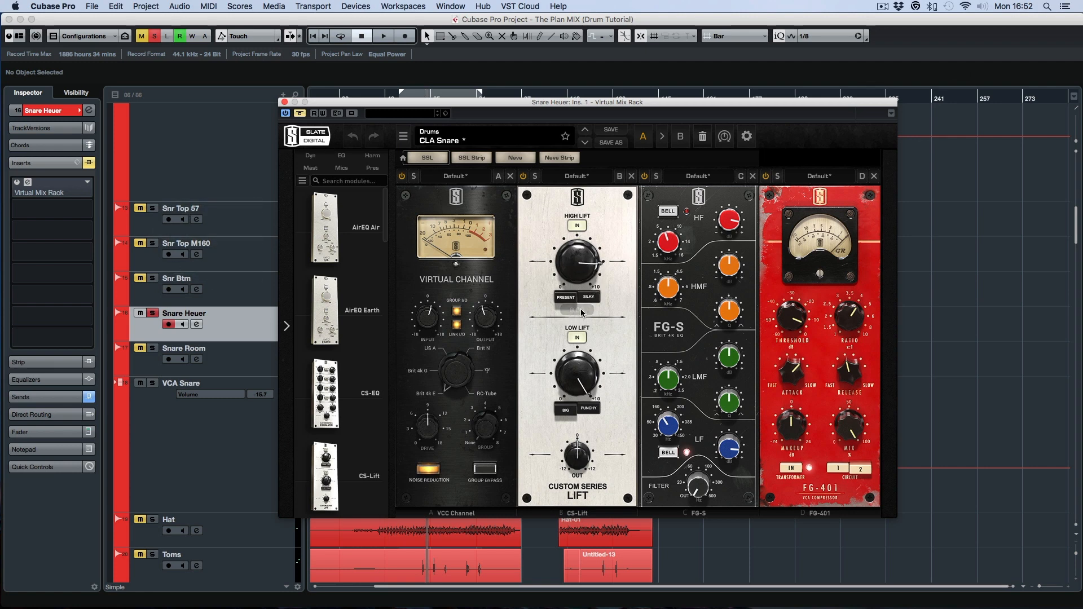
mouse_move(574, 388)
mouse_move(670, 242)
mouse_move(728, 228)
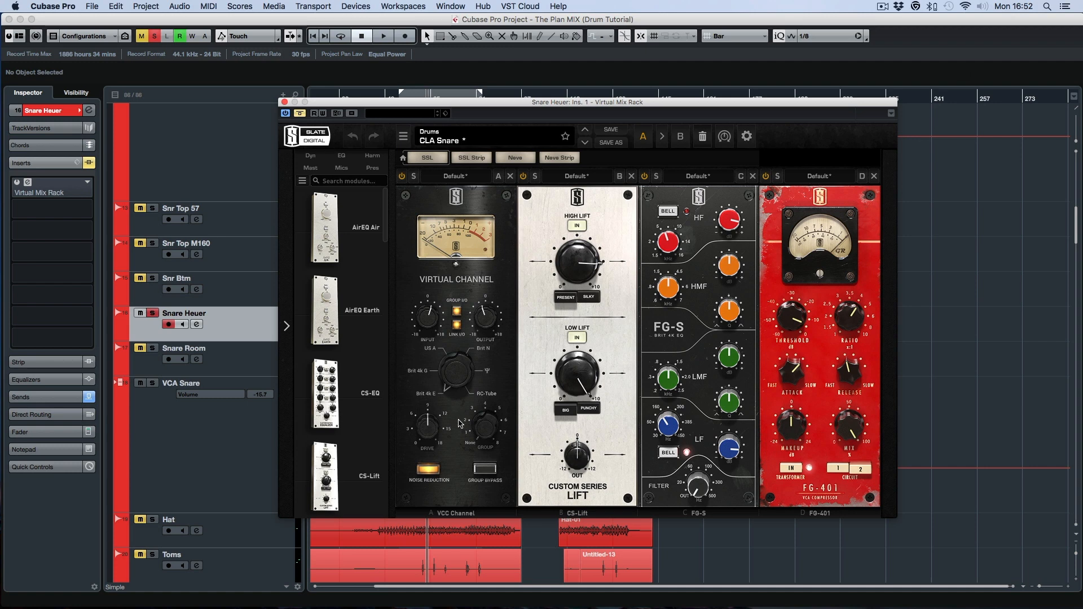
mouse_move(726, 454)
- Re-enable Snare Heuer's Virtual Mix Rack and listen to the processed track from near the start of the cycle range
click(297, 115)
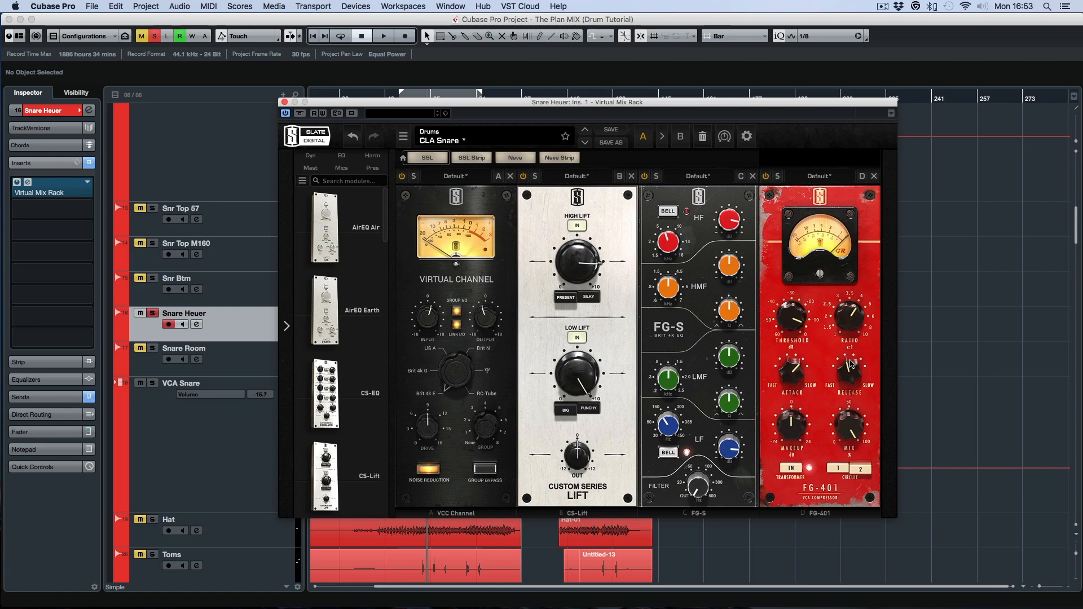
drag(584, 102, 829, 126)
click(416, 98)
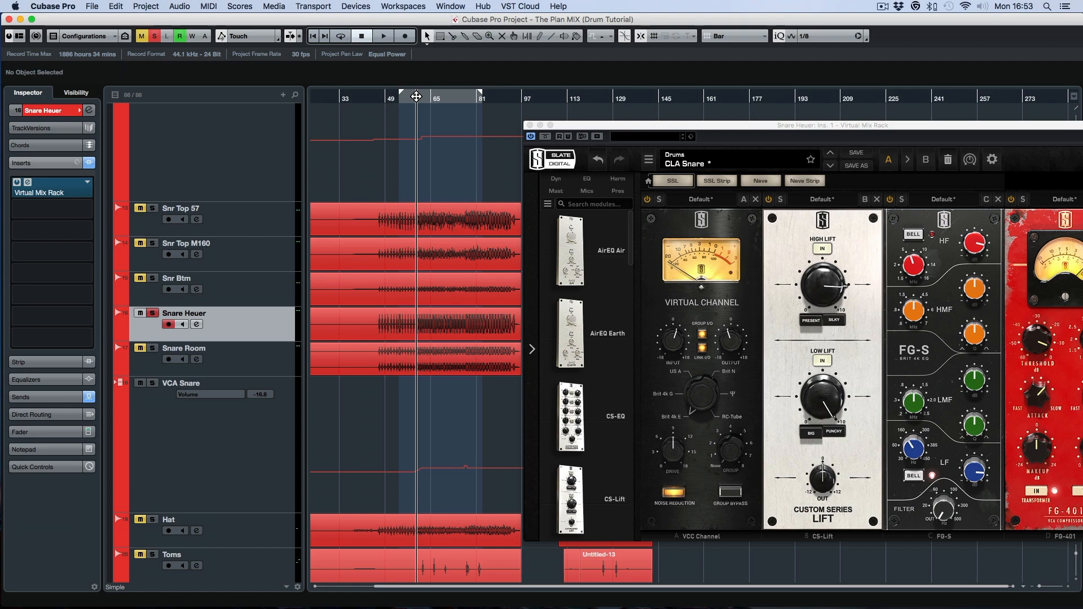
drag(707, 129, 527, 129)
key(space)
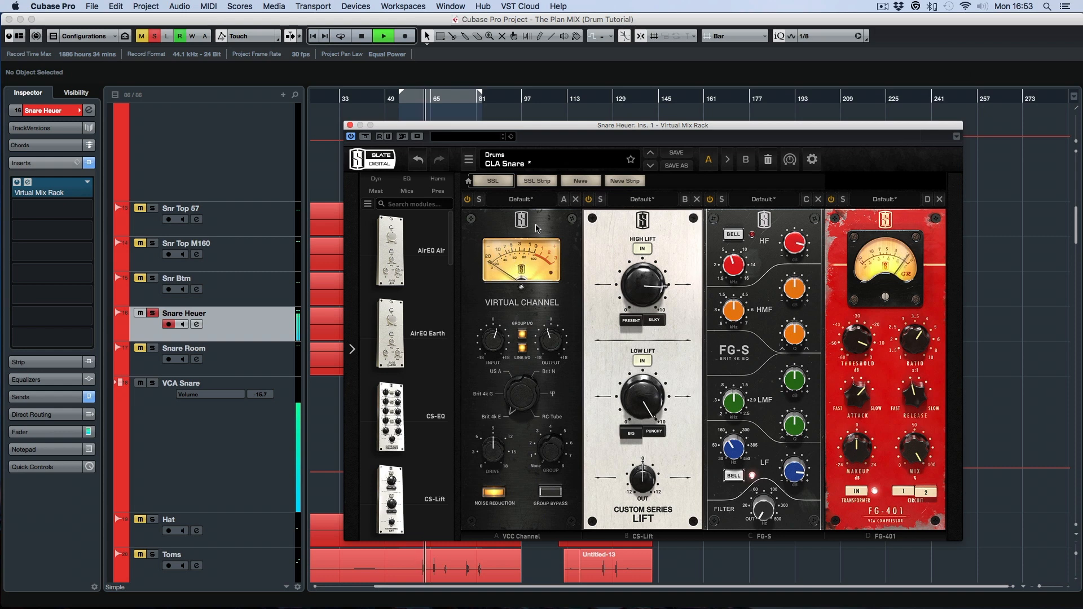
key(space)
- Switch the solo from Snare Heuer to Snare Room and close Snare Heuer's Virtual Mix Rack
drag(571, 128, 667, 95)
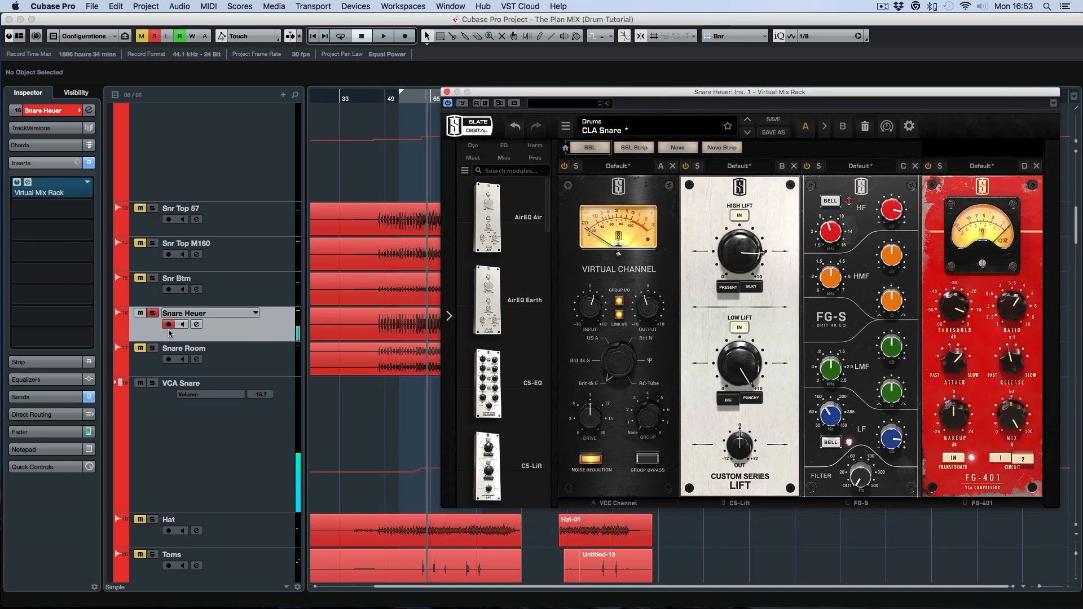
click(155, 315)
click(153, 348)
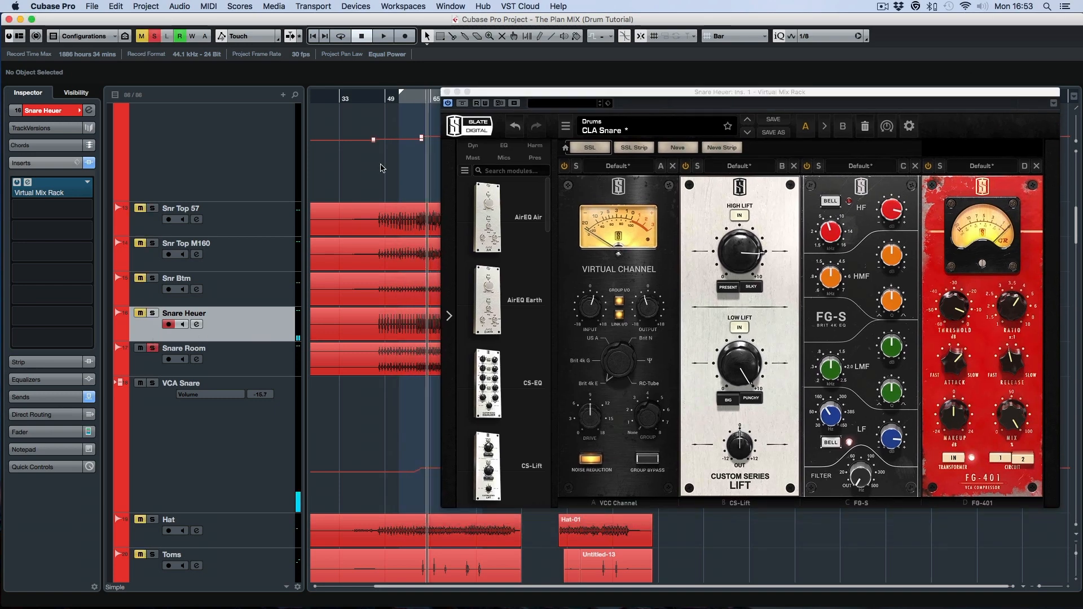
click(446, 92)
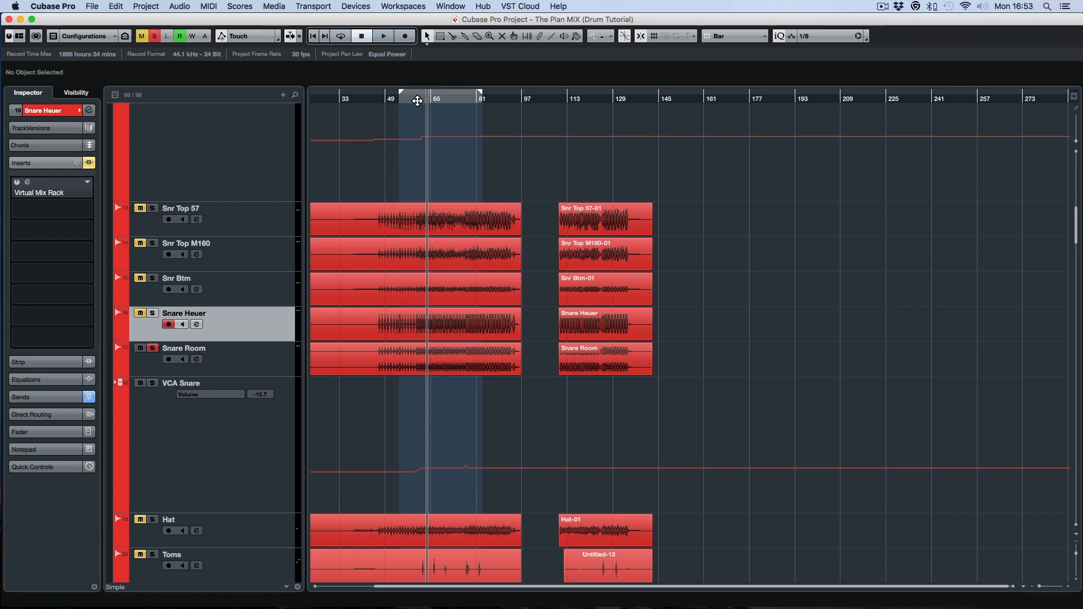
- Select Snare Room, bypass its inserts, listen within the cycle range, and return the playback position to just before bar 65
click(280, 355)
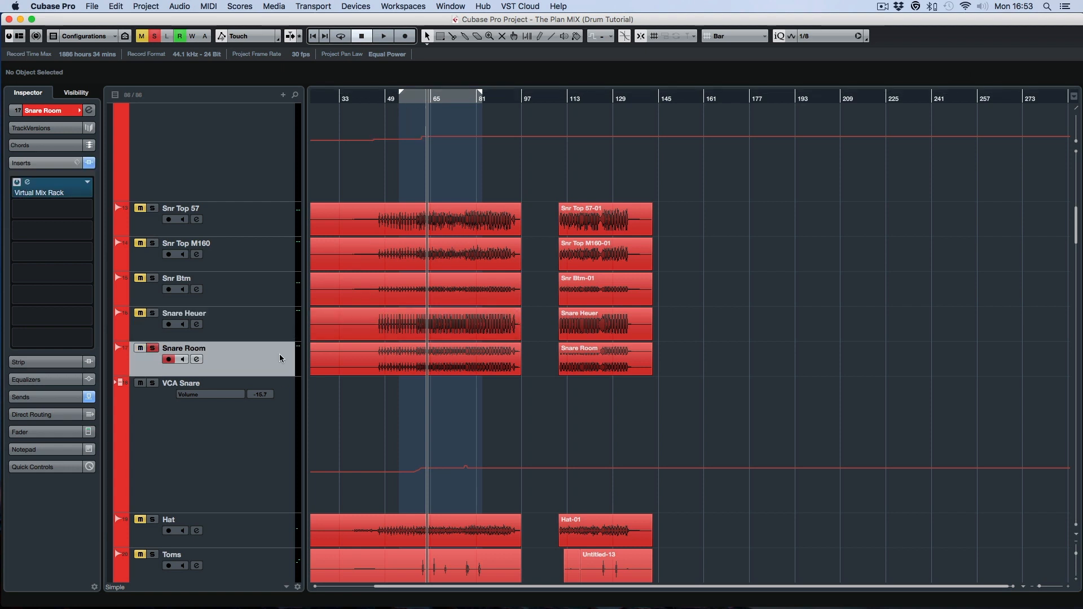
click(89, 162)
drag(411, 97, 413, 99)
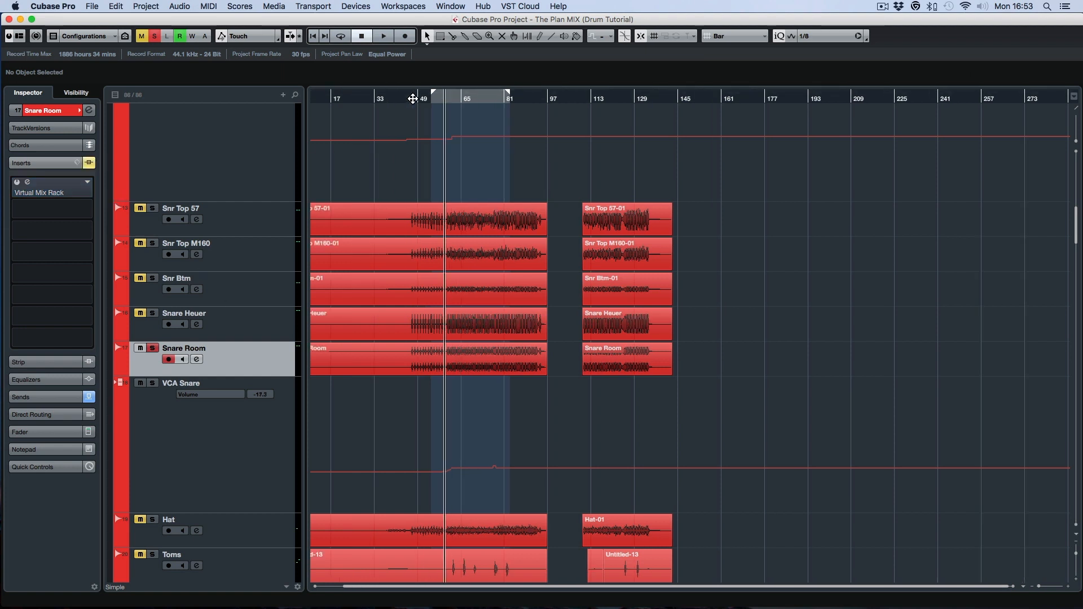
key(space)
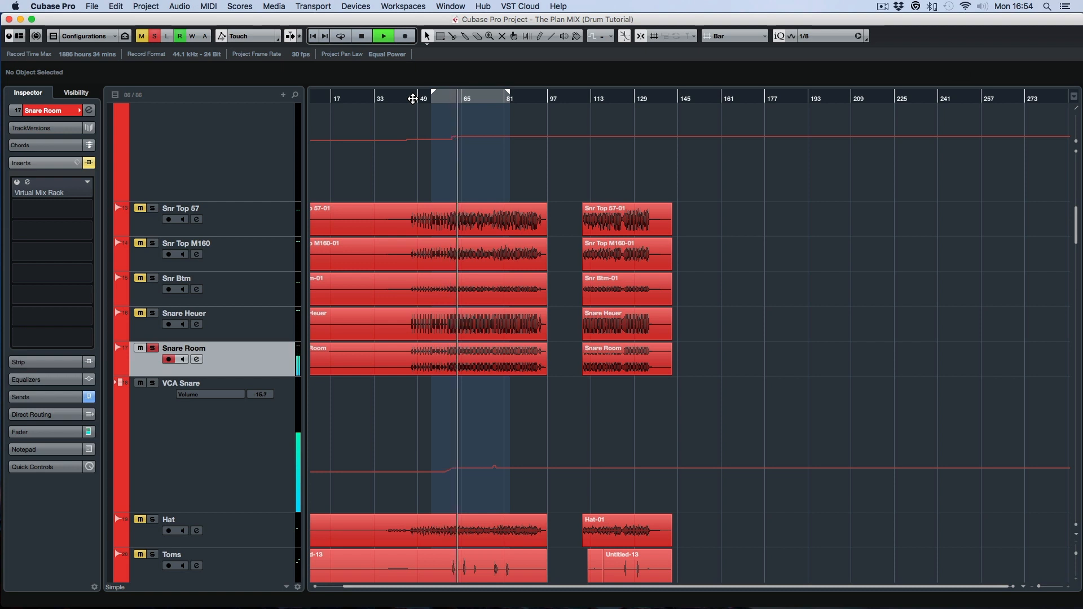
key(space)
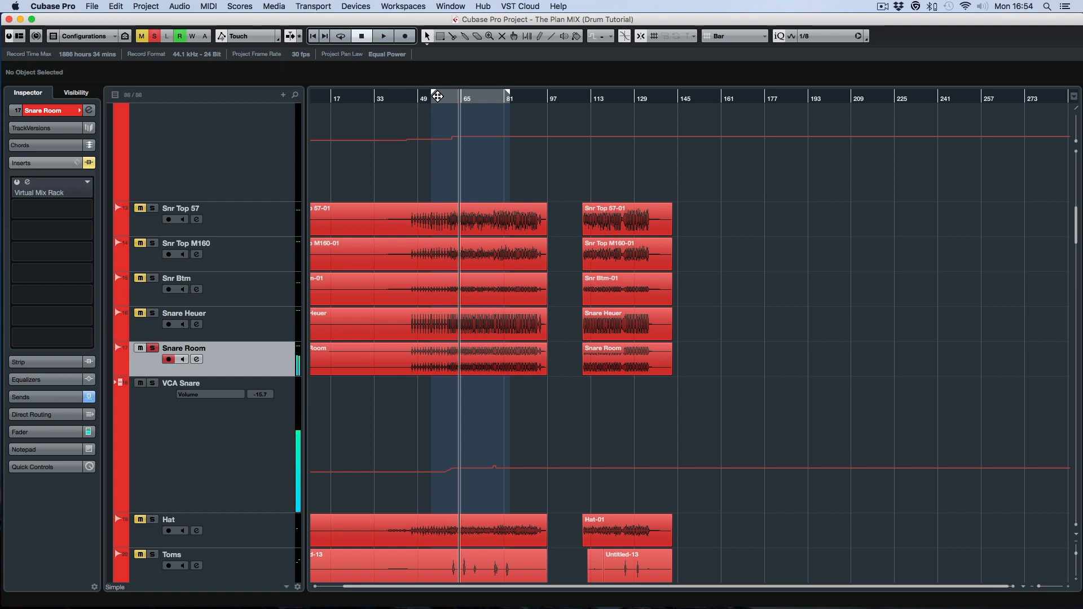
click(452, 97)
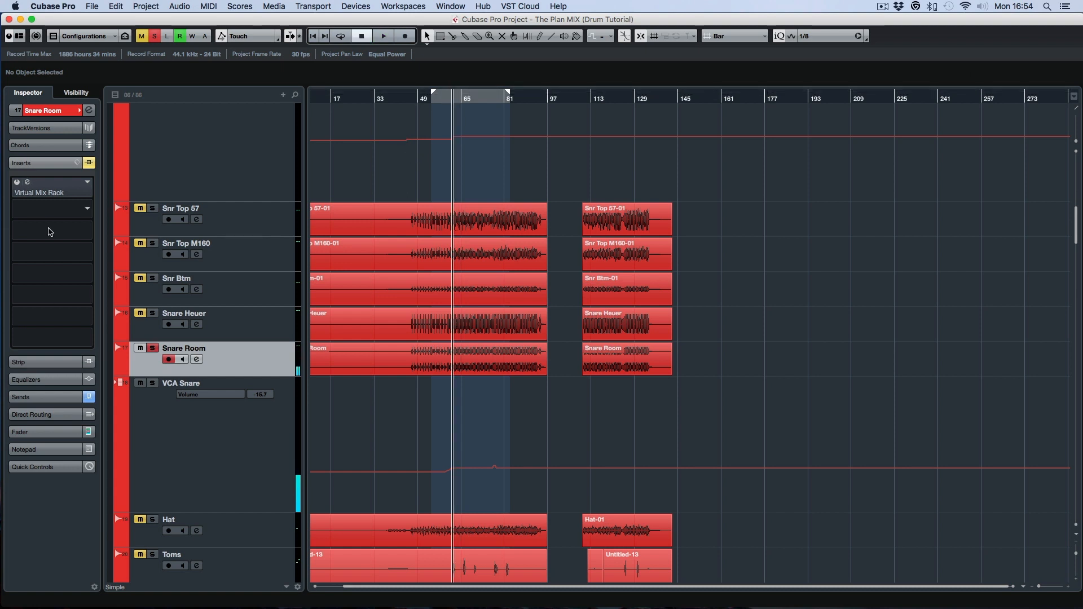
- Open Snare Room's Virtual Mix Rack and examine the frequency and gain of the FG-S HF and LF bands
click(52, 194)
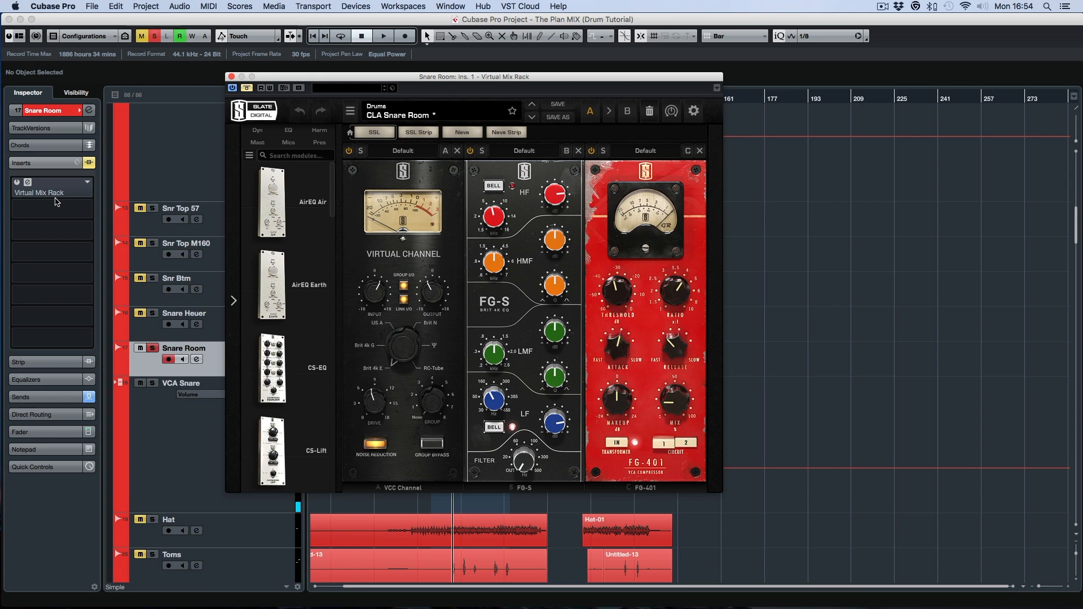
drag(500, 79, 710, 88)
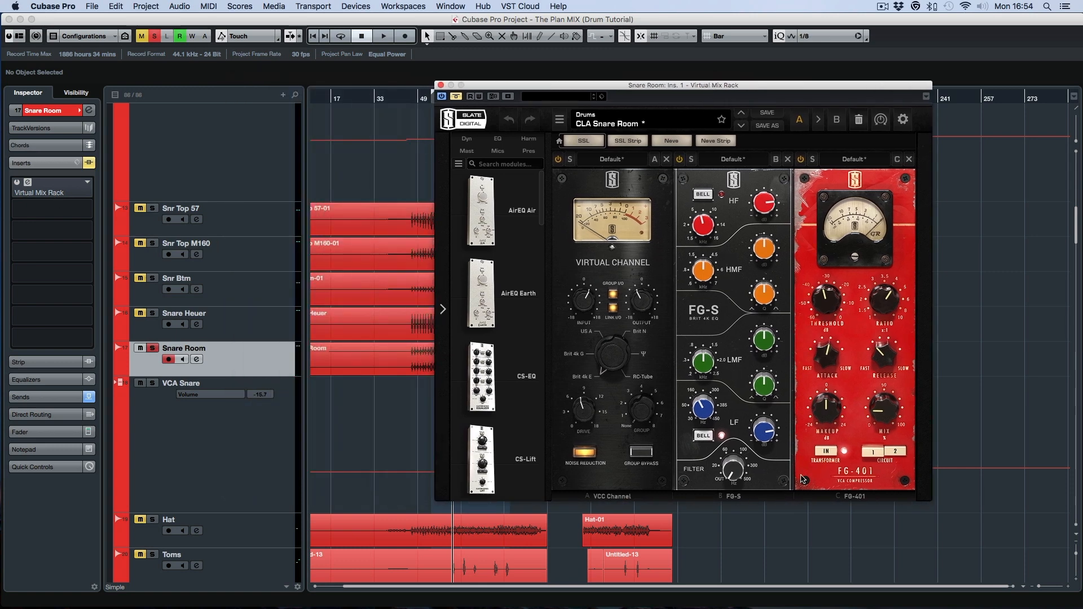
mouse_move(700, 228)
mouse_move(767, 209)
mouse_move(710, 416)
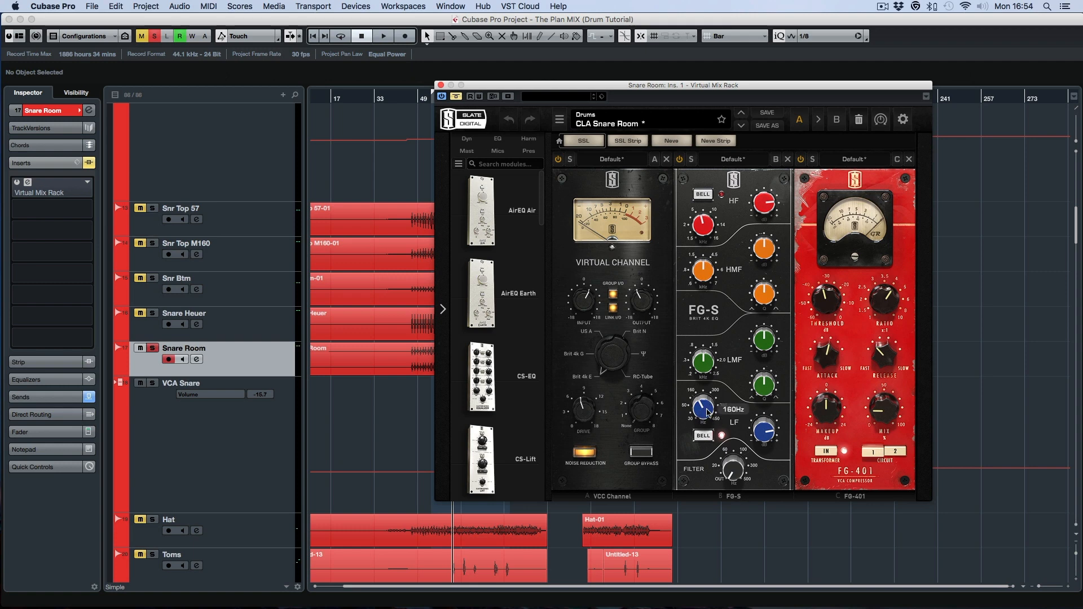
mouse_move(761, 432)
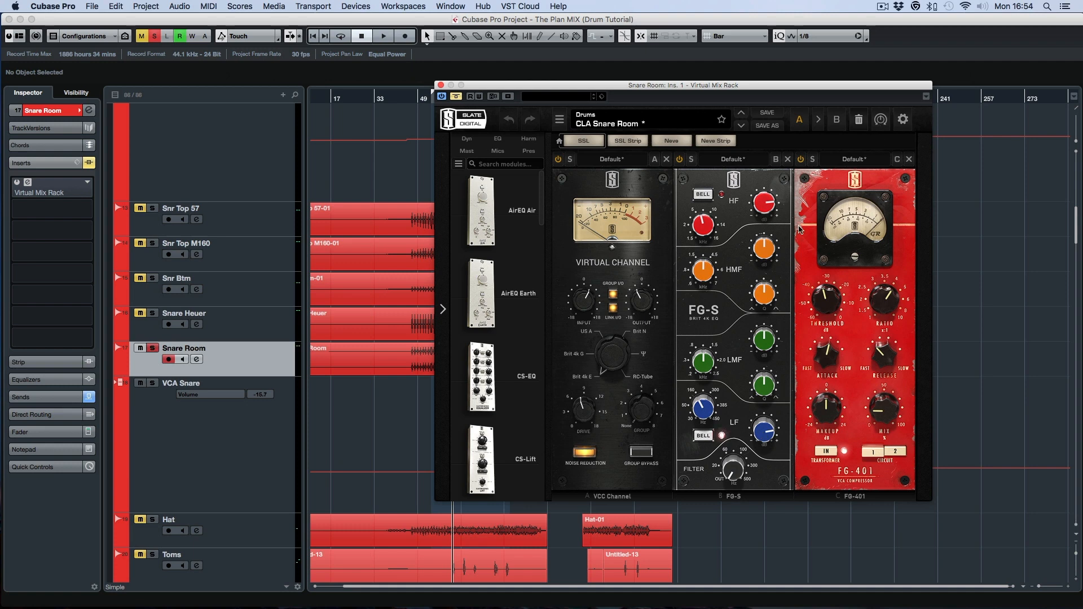
- Re-enable Snare Room's Virtual Mix Rack, check the FG-401 compressor settings, and listen to the processed track
click(456, 97)
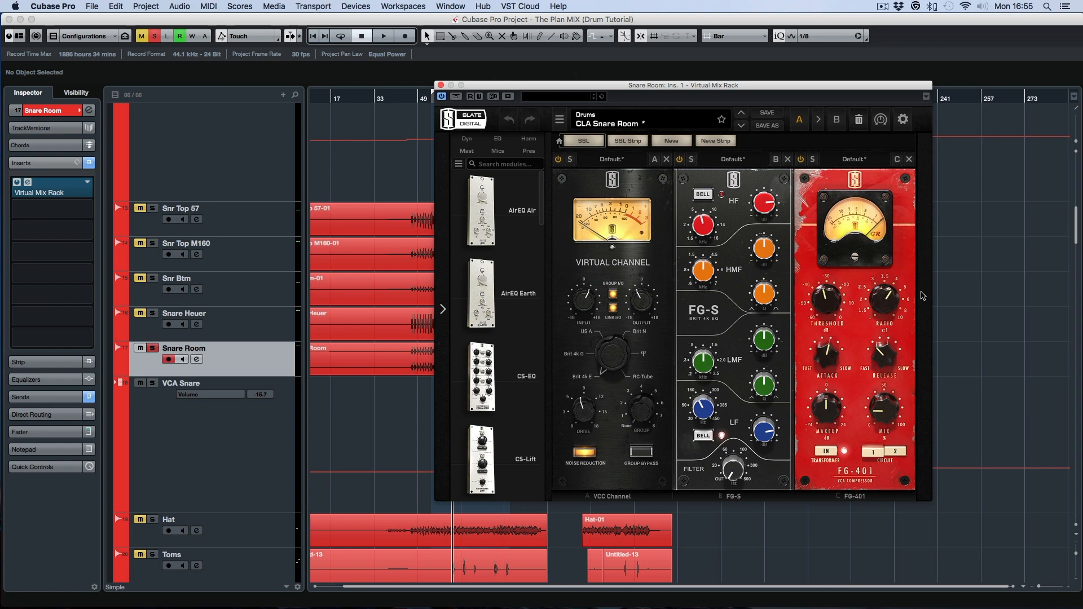
mouse_move(891, 371)
key(space)
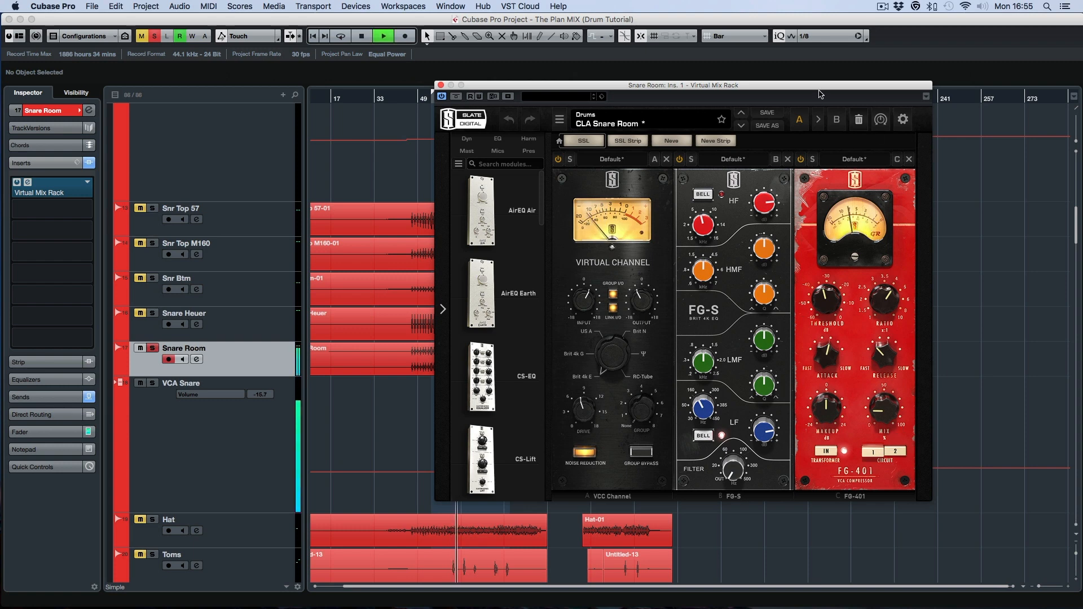
drag(721, 90, 619, 126)
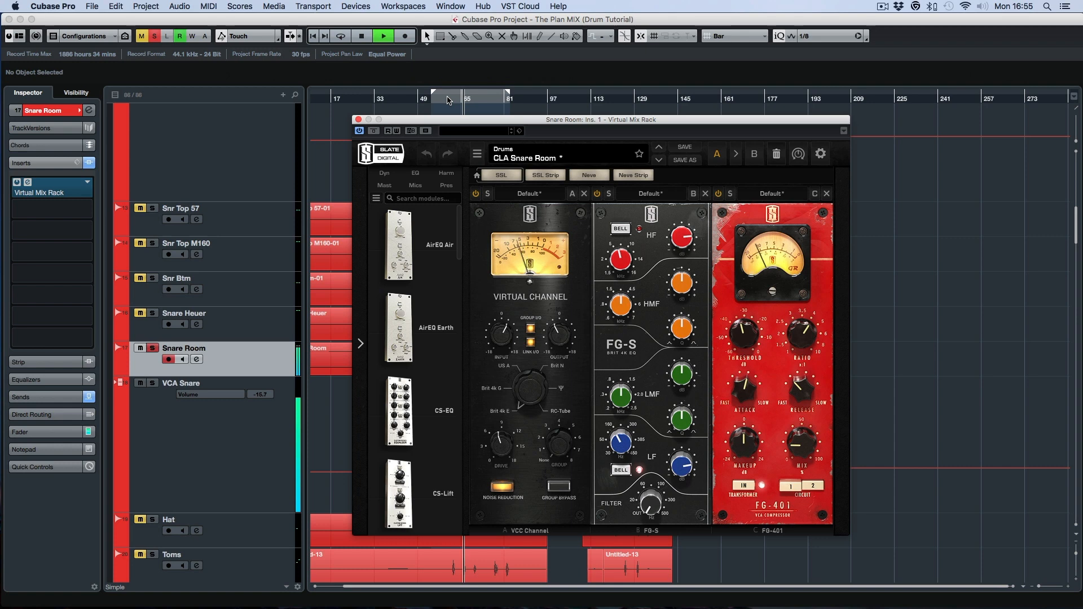
key(space)
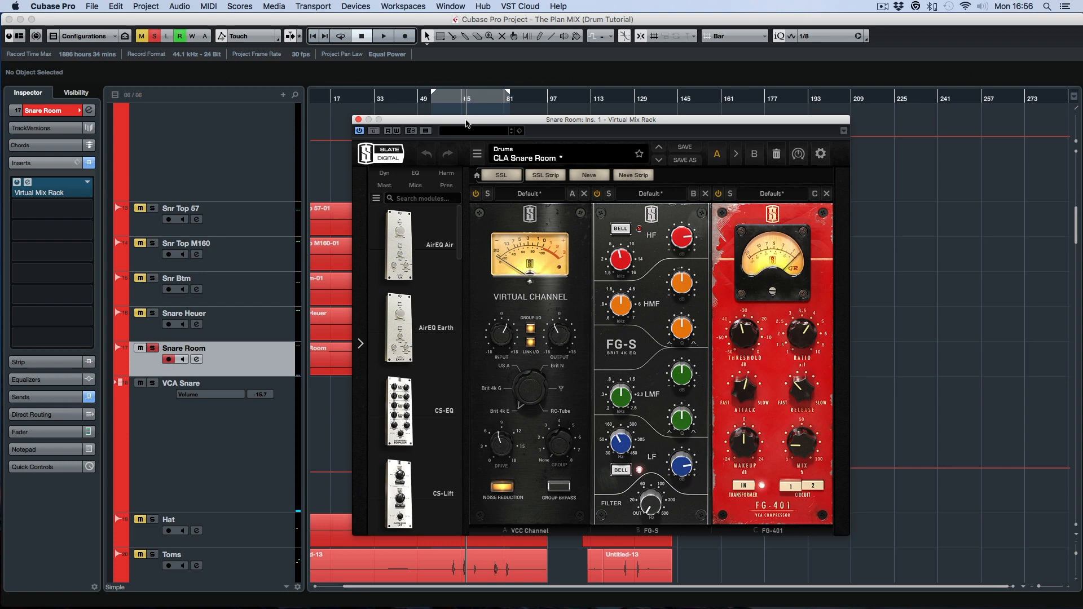
- Raise the FG-401 compressor's Mix on the Snare Room track to its maximum and audition the soloed track from around bar 57
click(443, 102)
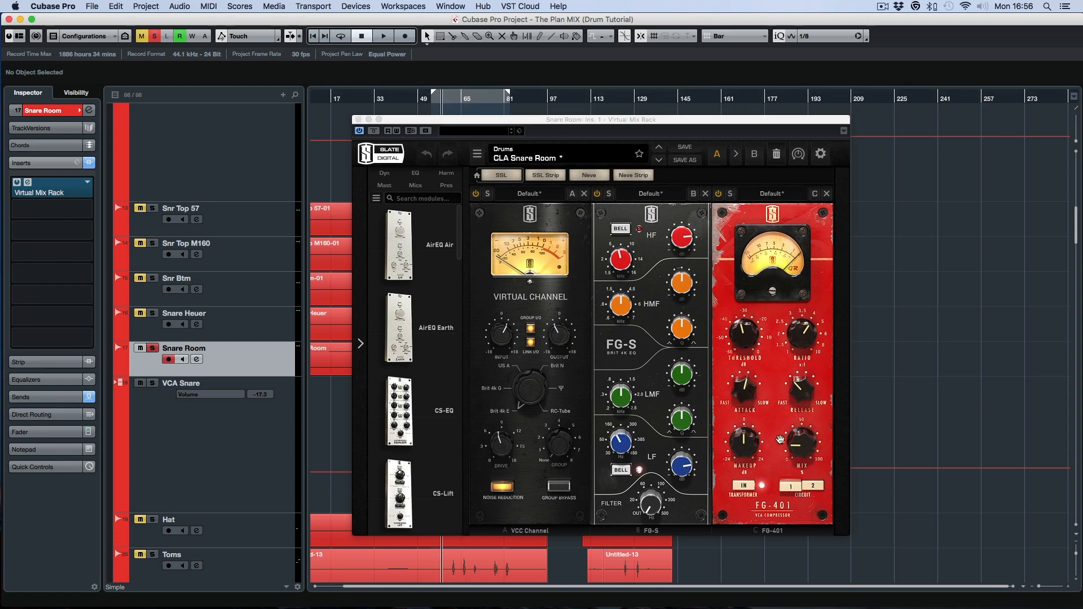
drag(806, 458, 811, 353)
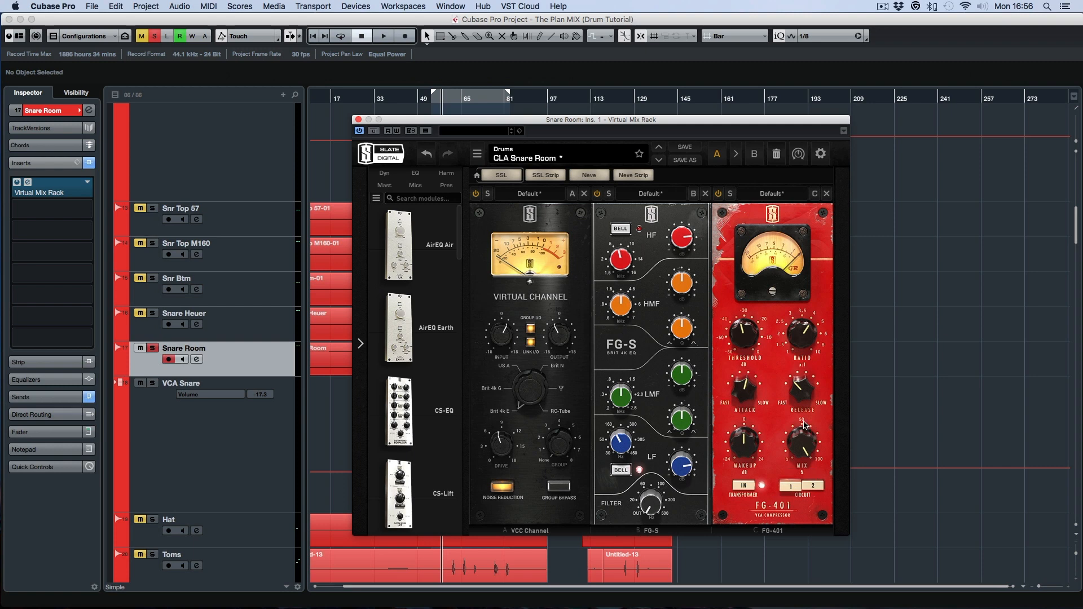
key(space)
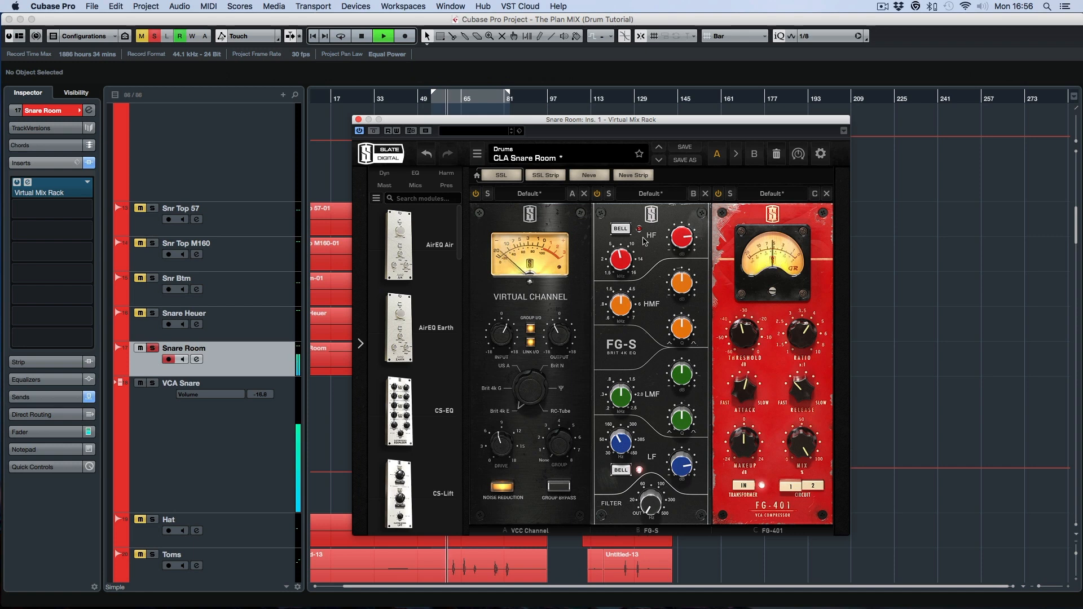
drag(513, 122, 591, 135)
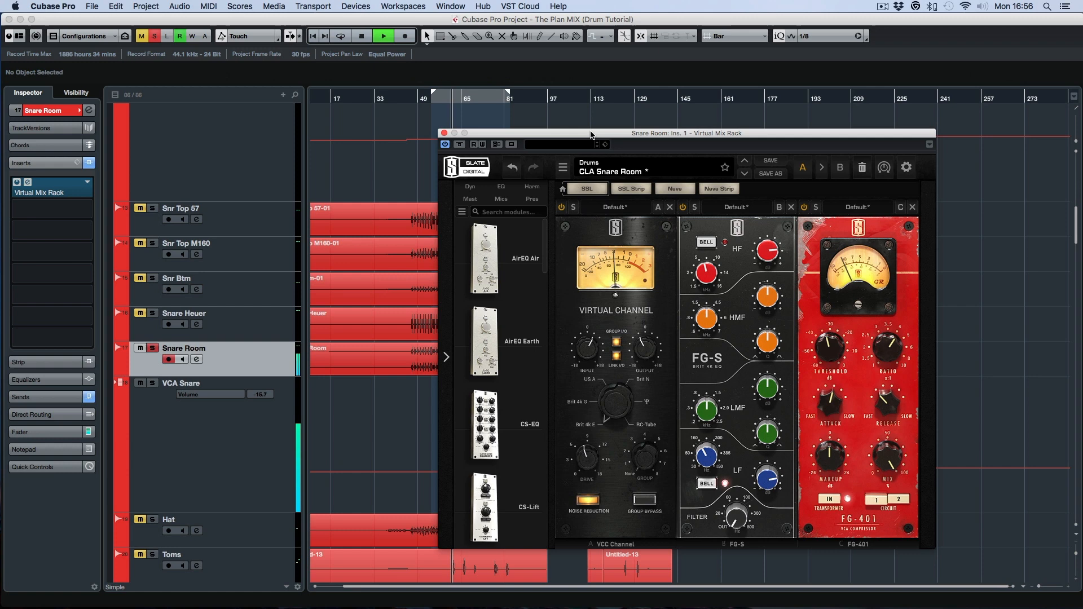
key(space)
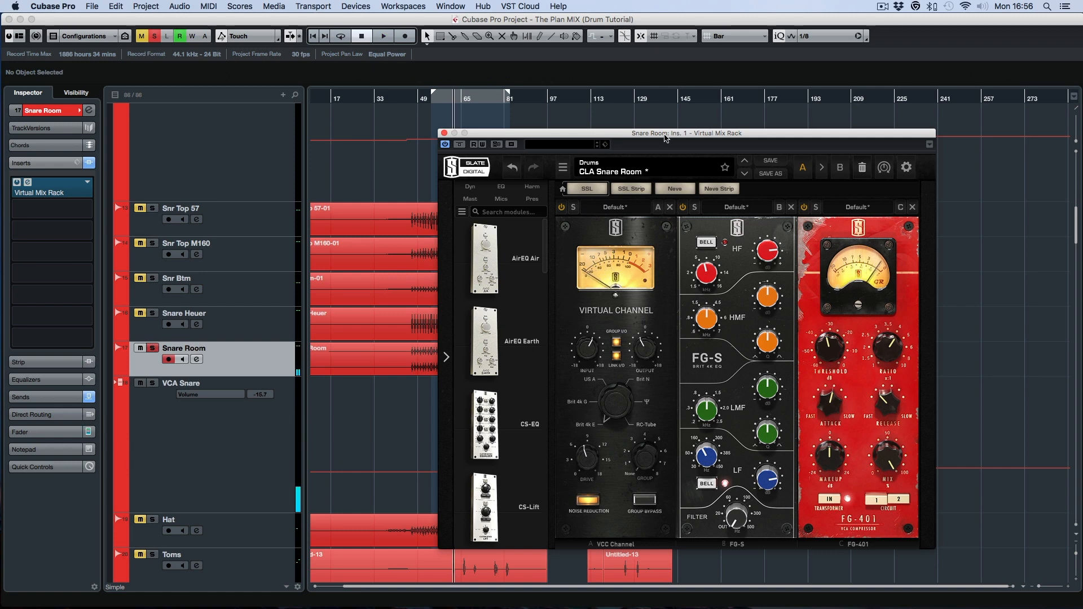
- Lower the FG-401 compressor's Mix on the Snare Room track well below halfway and audition the blended compression
drag(666, 138, 599, 138)
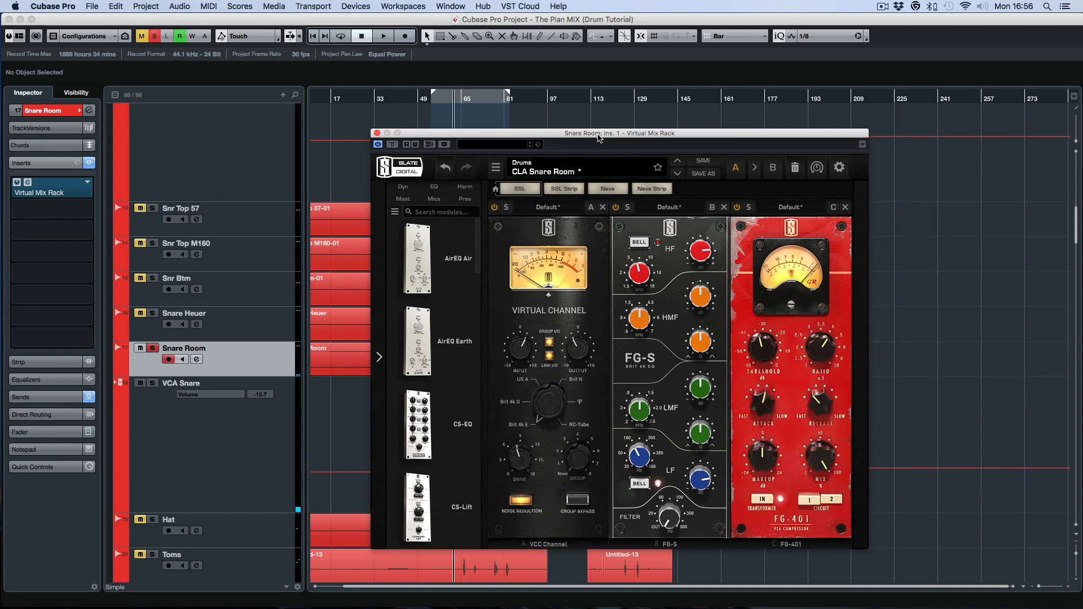
drag(825, 453, 821, 556)
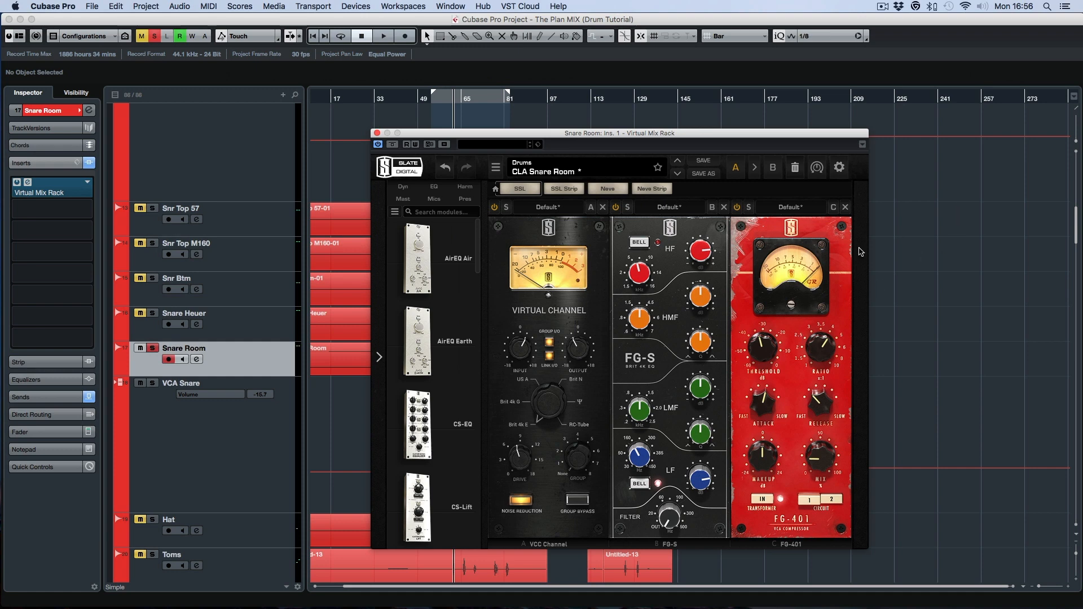
key(space)
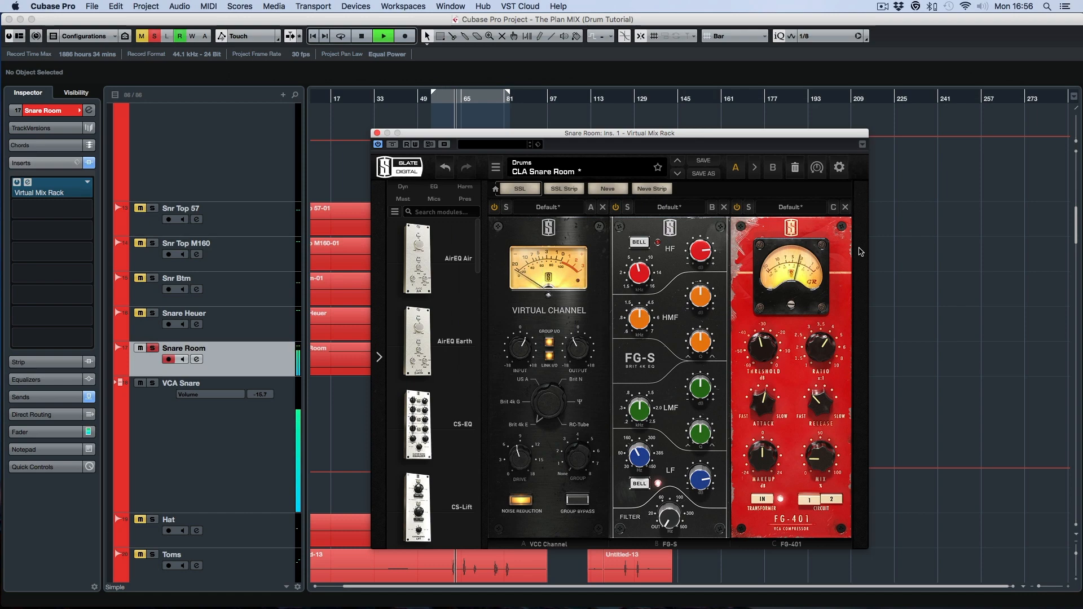
key(space)
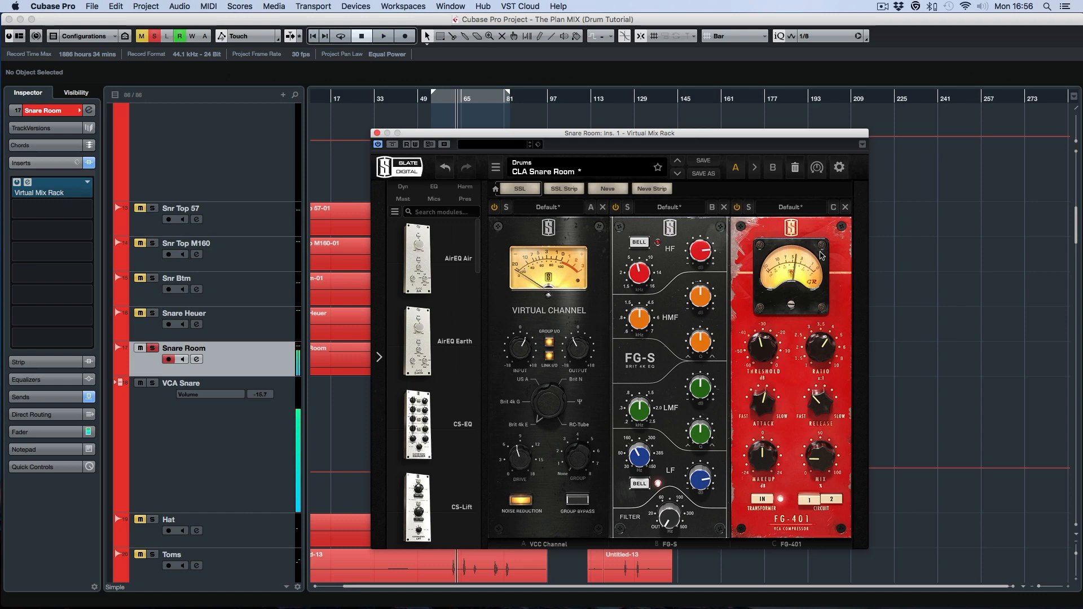
- Close the Virtual Mix Rack, solo all snare tracks through VCA Snare and play them from around bar 58
click(151, 387)
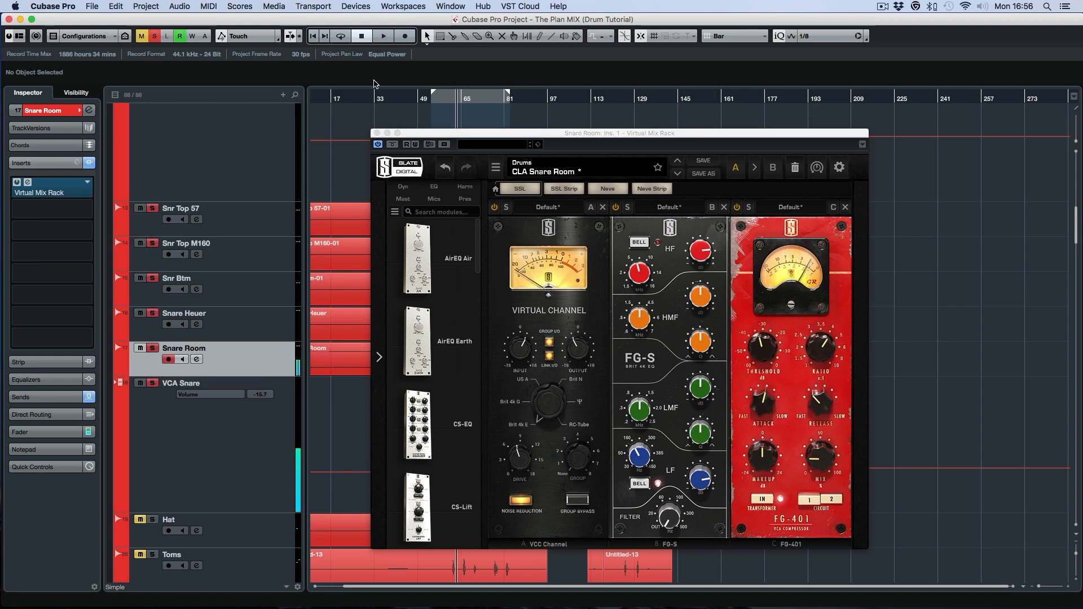
click(377, 134)
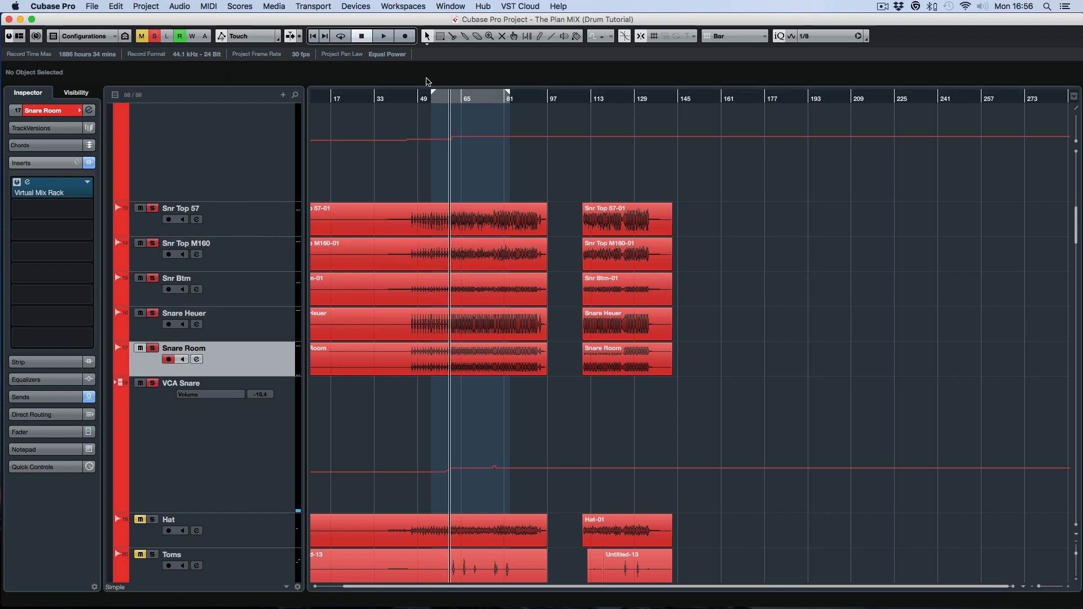
drag(455, 99, 446, 100)
key(space)
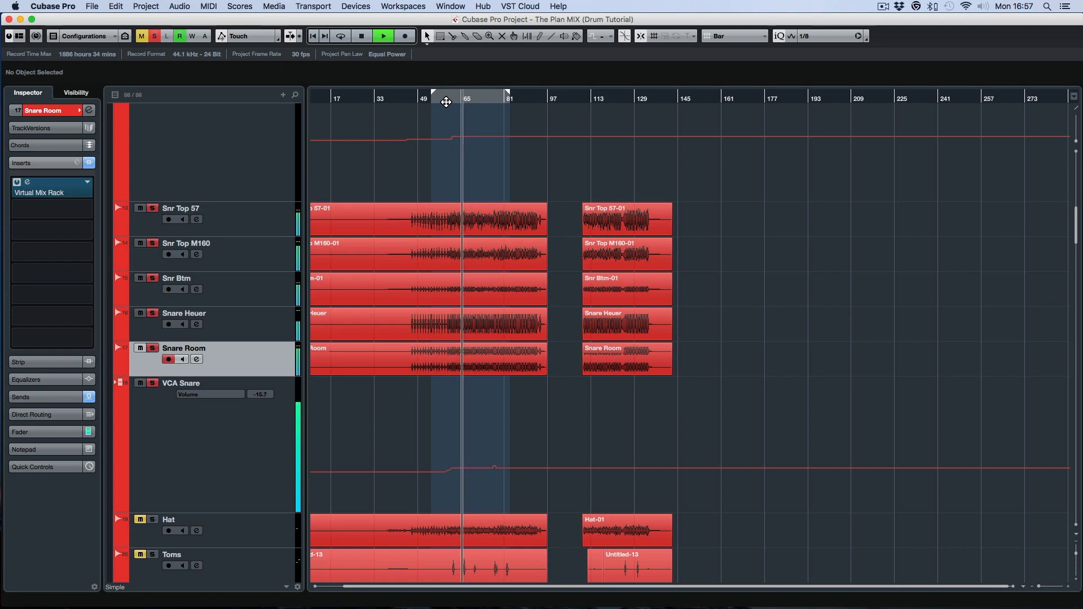
key(space)
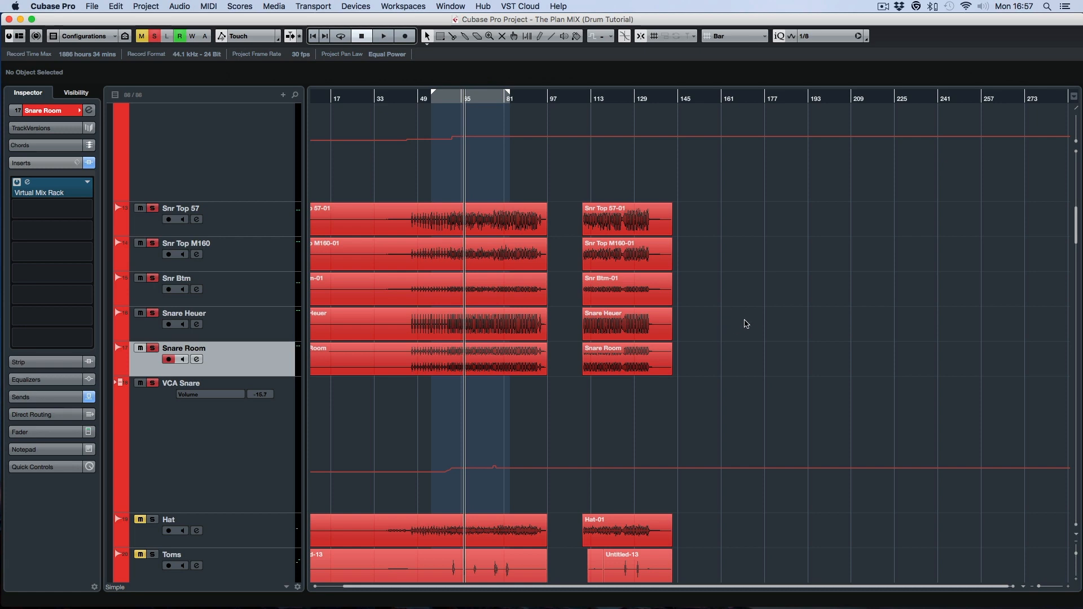
- Clear the snare solos and display the Hat track's volume, pan and routing settings
scroll(749, 322, down, 10)
scroll(749, 323, up, 6)
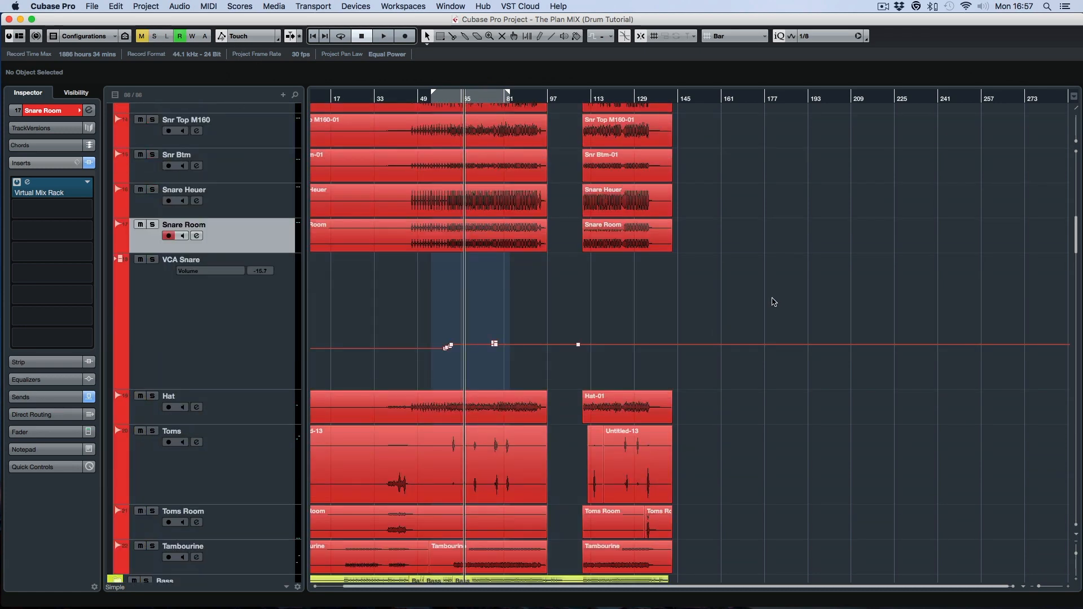
scroll(773, 302, down, 5)
click(218, 223)
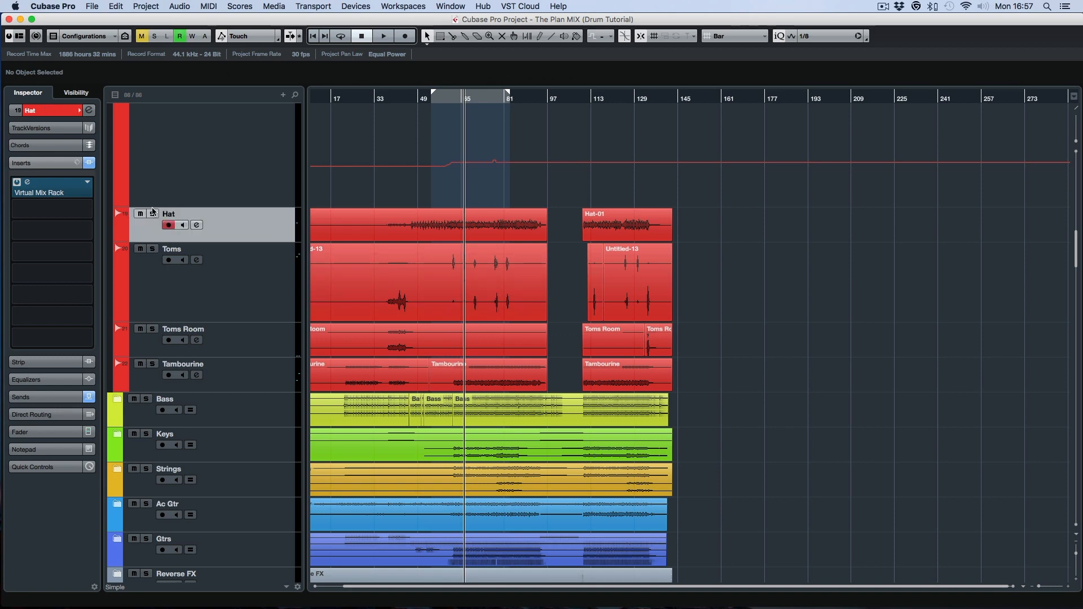
click(53, 116)
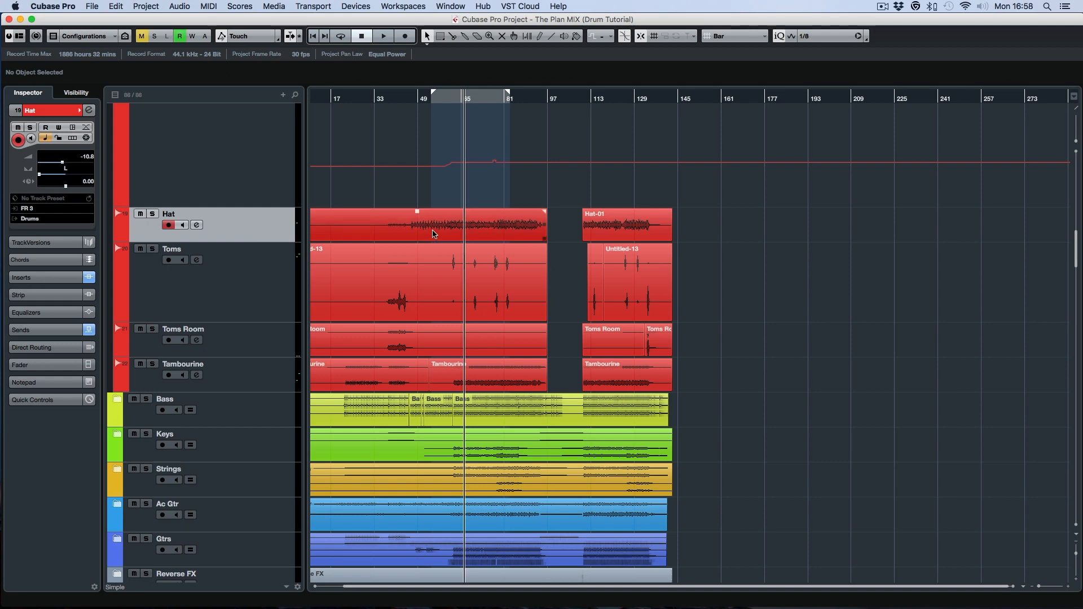
scroll(779, 231, left, 2)
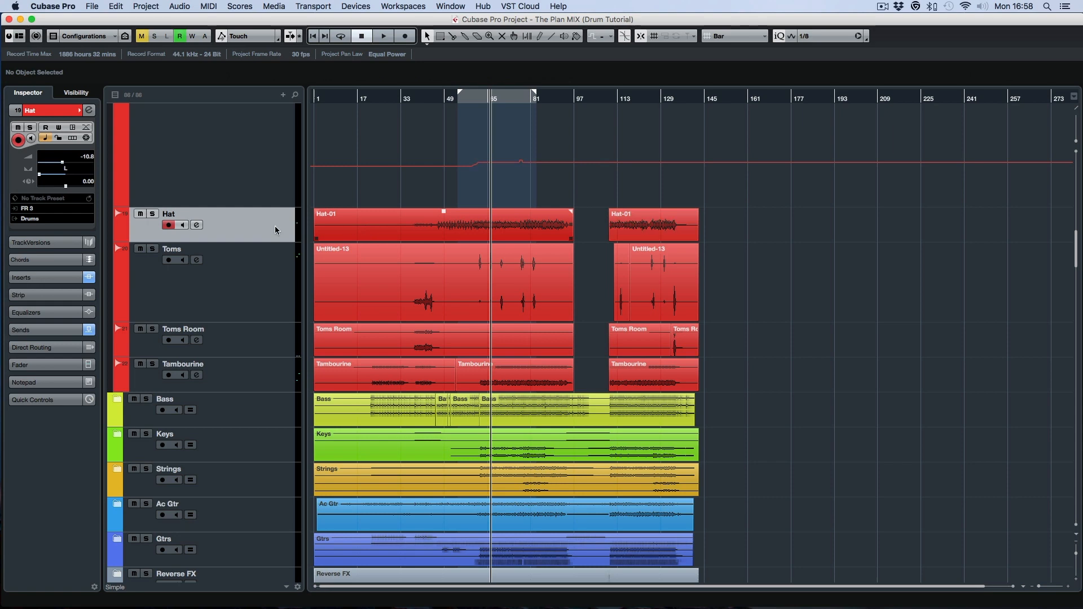
- Open the Hat track's channel settings to check its inserts, equalizer and sends, and close them
double_click(167, 216)
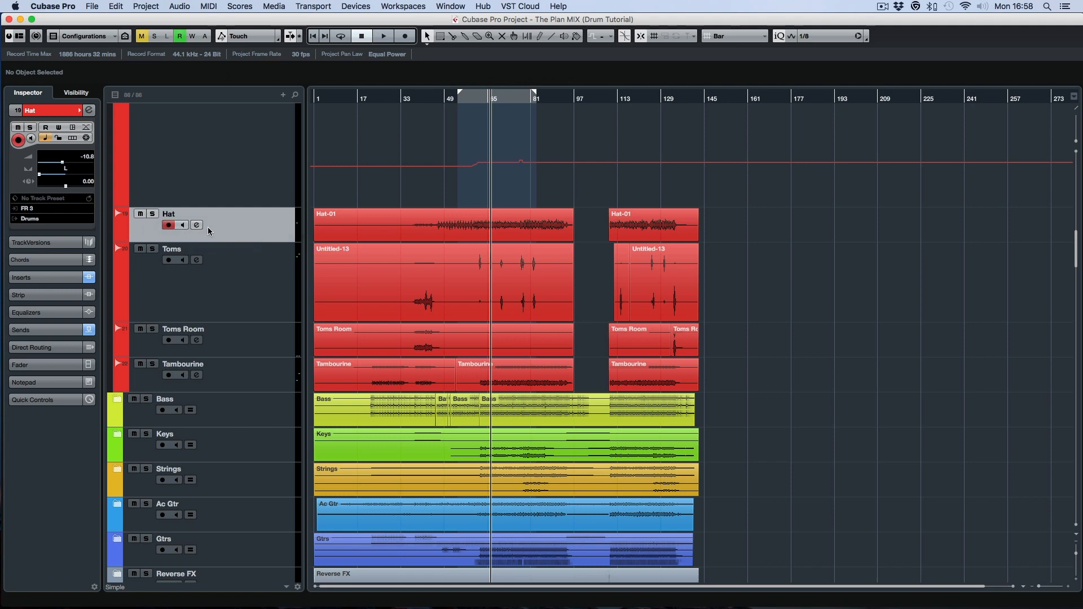
click(141, 215)
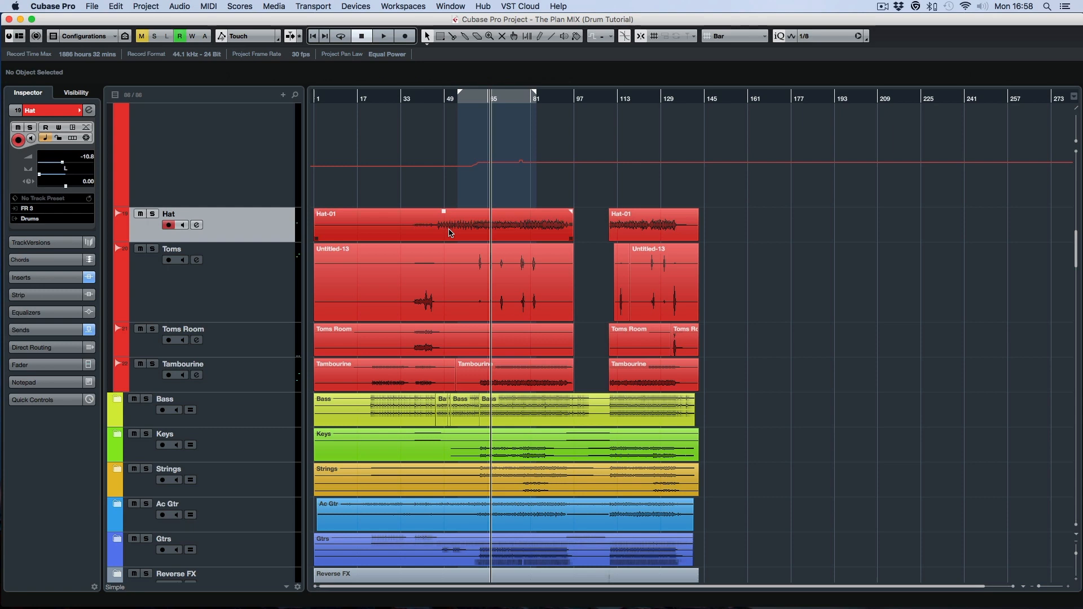
click(197, 227)
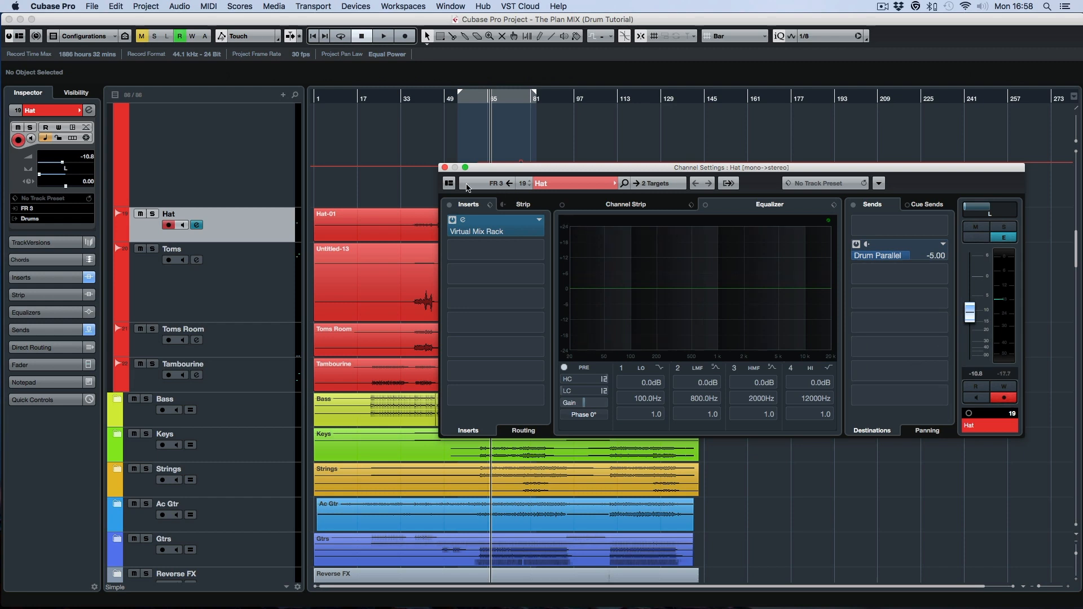
click(445, 167)
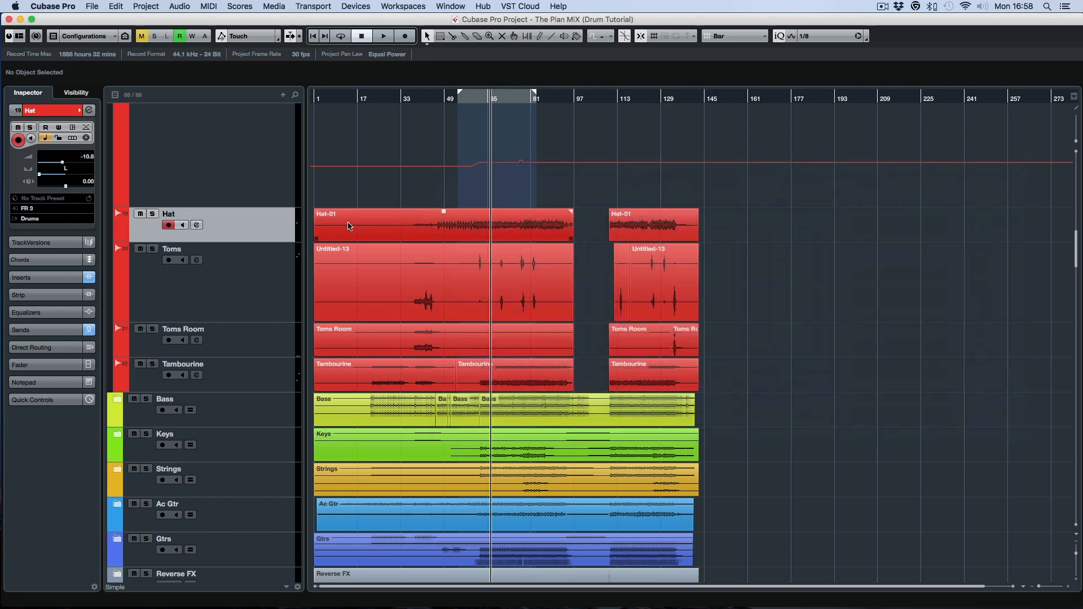
- Solo the Hat track, bypass its inserts and play the unprocessed hi-hat from around bar 49
click(151, 218)
click(87, 277)
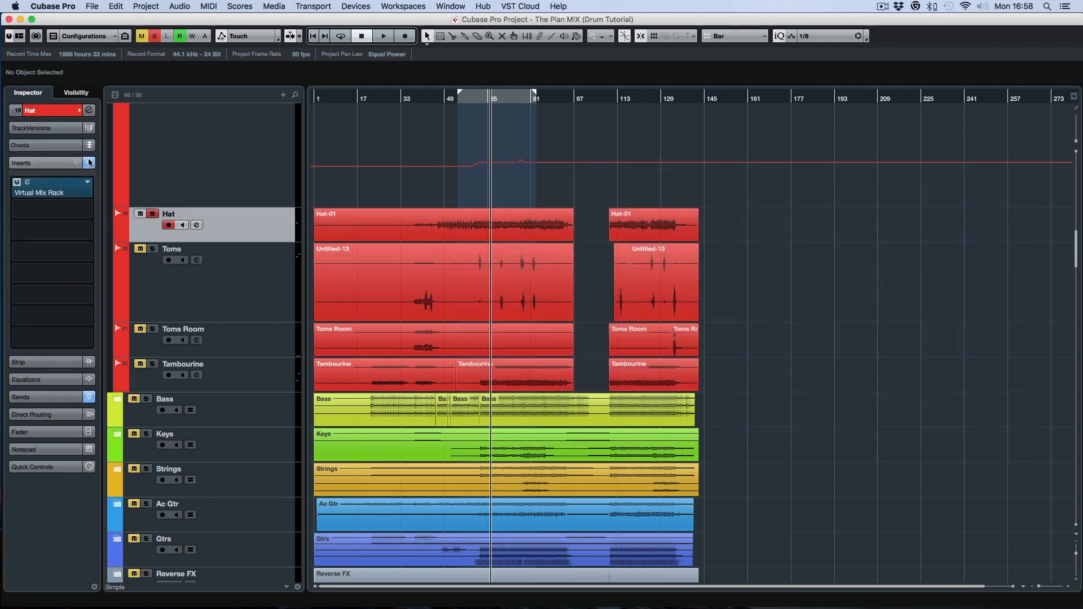
drag(491, 98, 443, 102)
key(space)
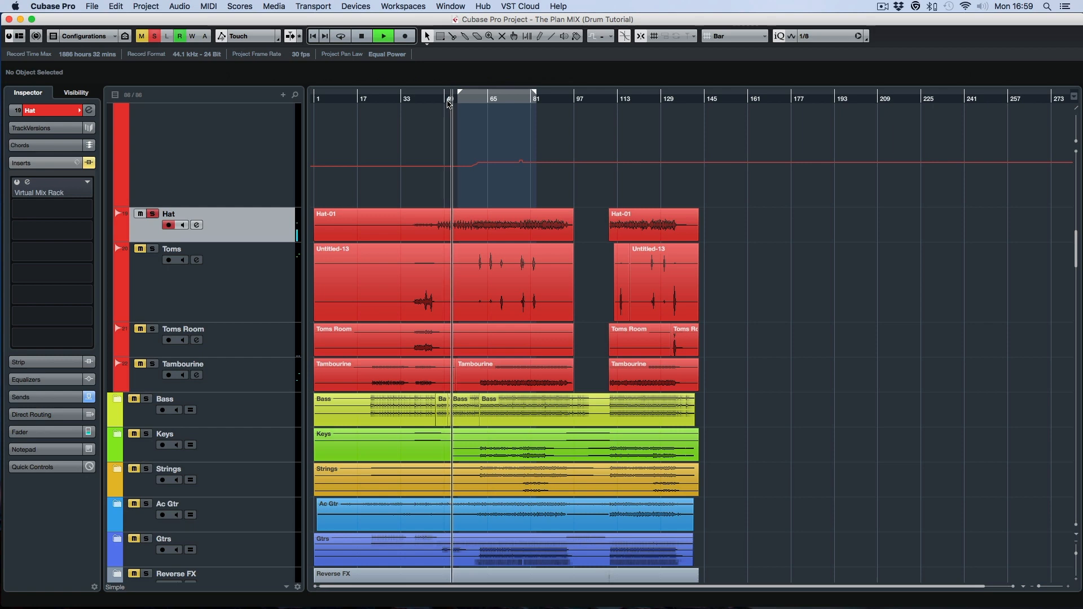
key(space)
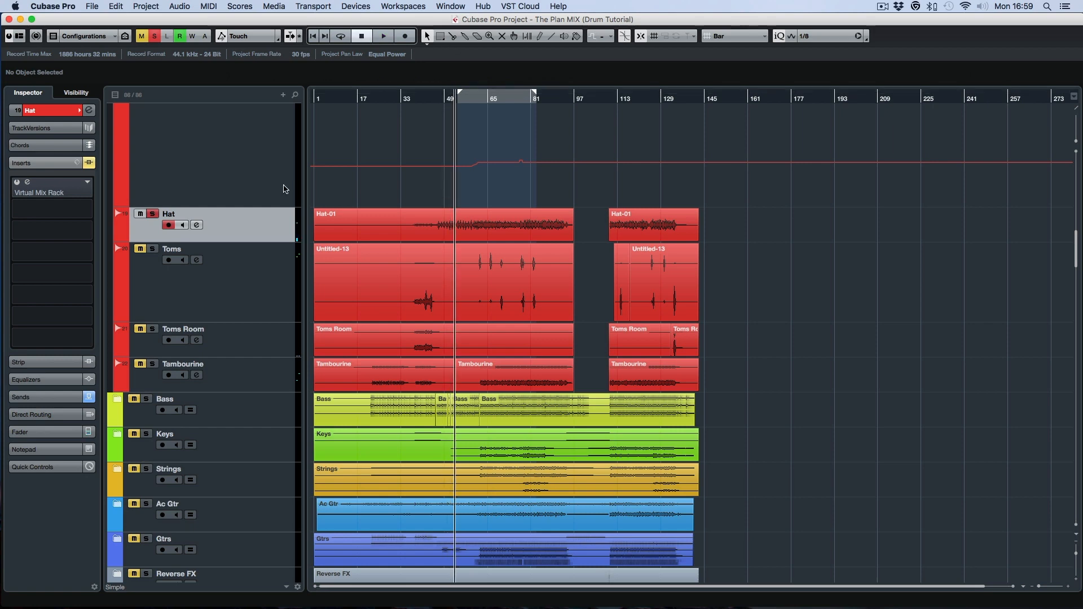
- Open the Hat track's Virtual Mix Rack and turn the FG-S filter back down to a low frequency
click(54, 193)
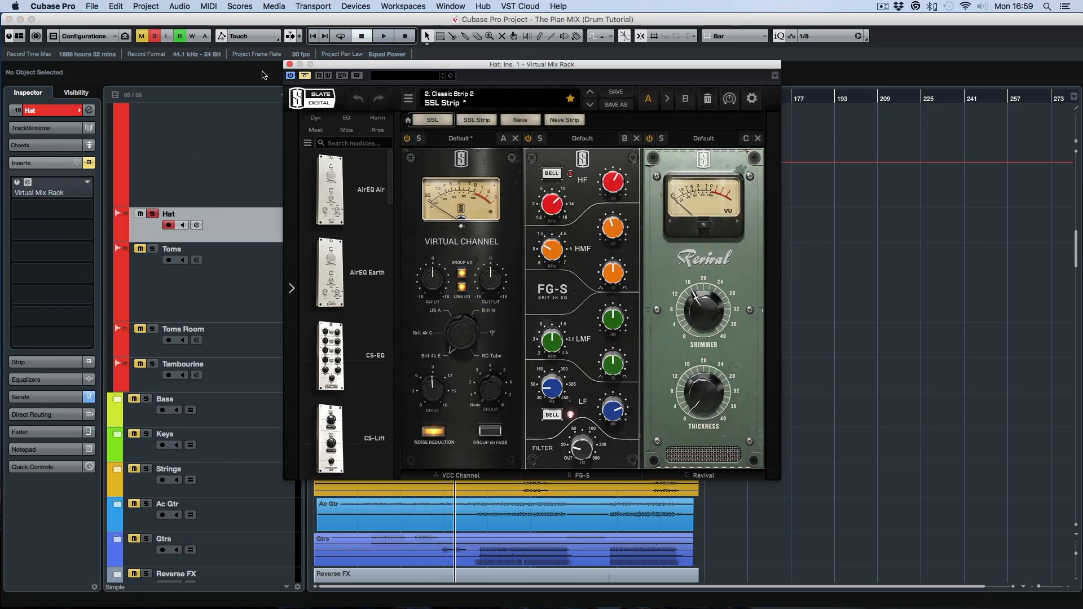
drag(309, 66, 386, 125)
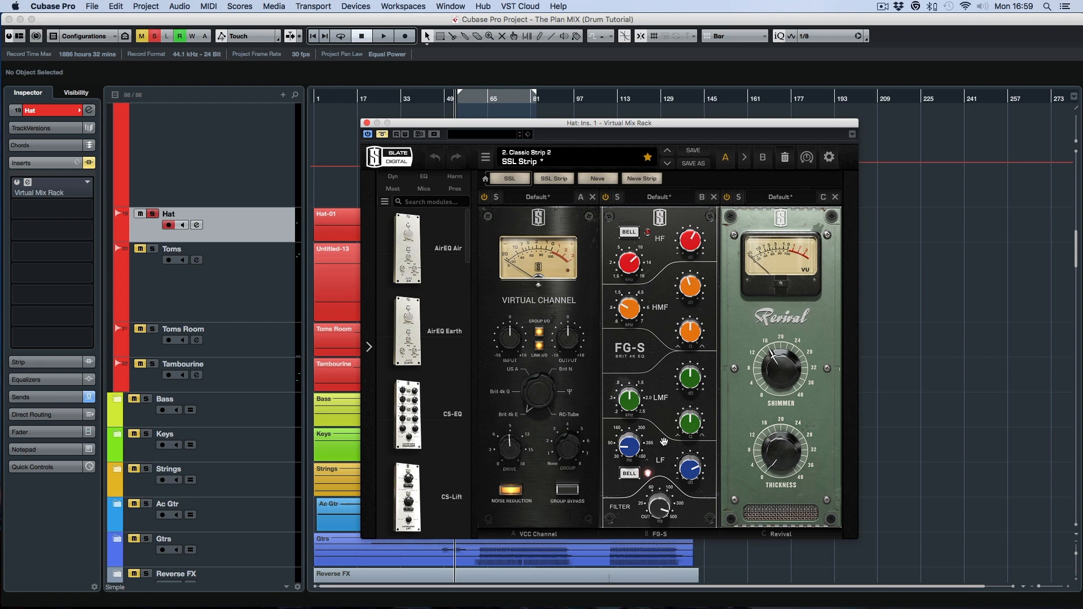
mouse_move(665, 510)
mouse_down()
mouse_move(668, 526)
mouse_move(660, 515)
mouse_up()
drag(474, 123, 570, 128)
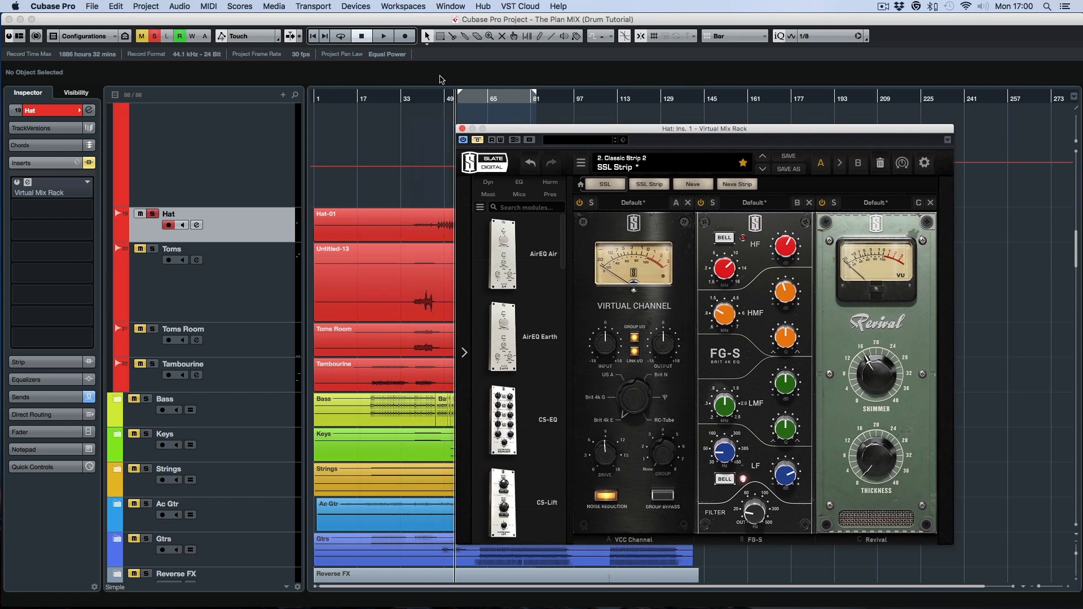
- Play the soloed hi-hat from just before bar 49 with its Virtual Mix Rack still bypassed
click(443, 99)
click(442, 99)
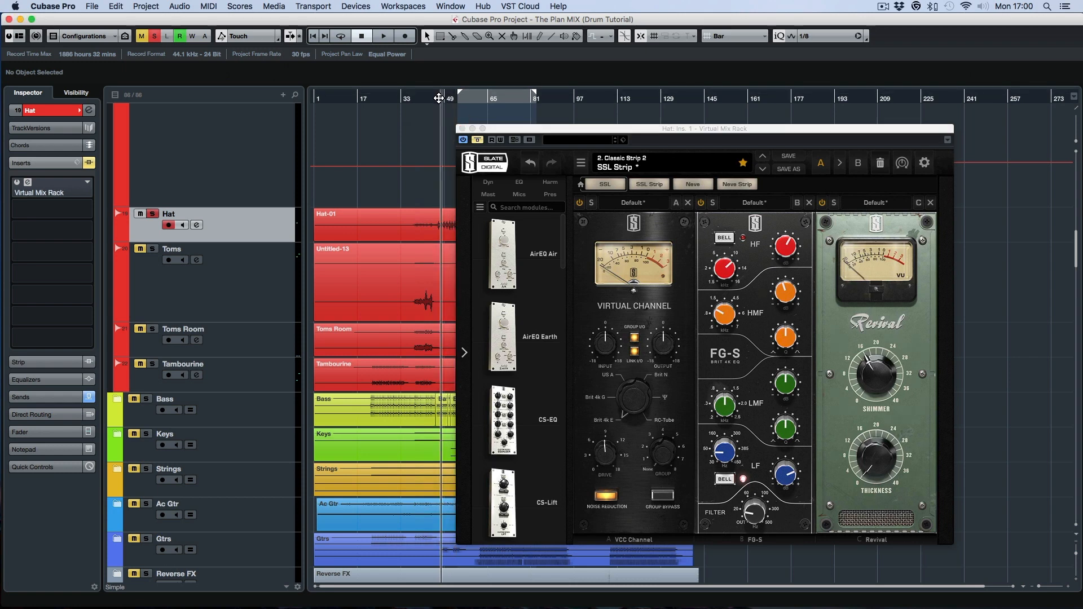
key(space)
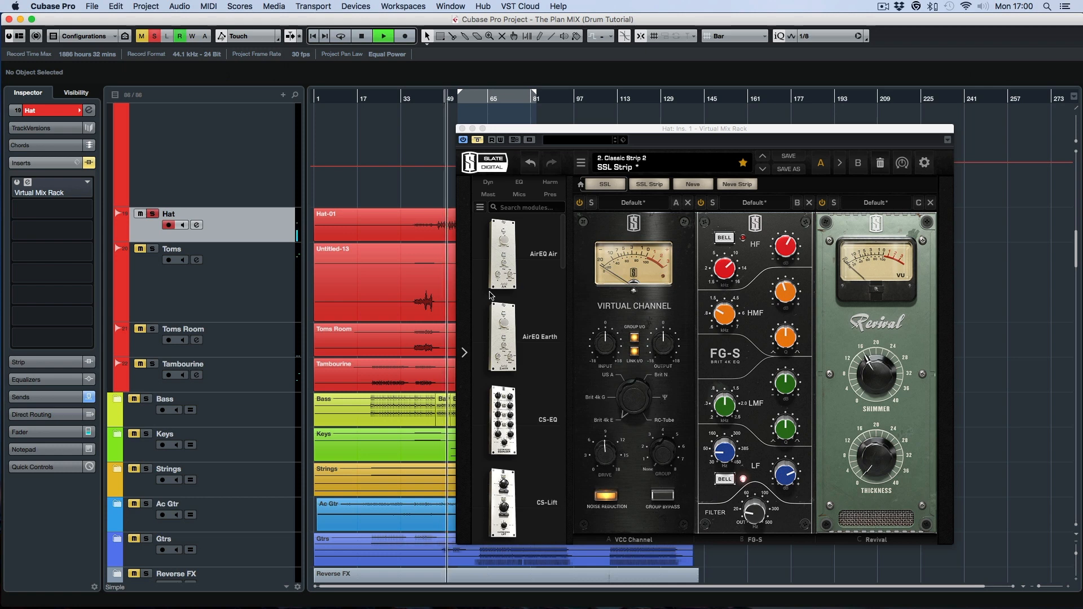
key(space)
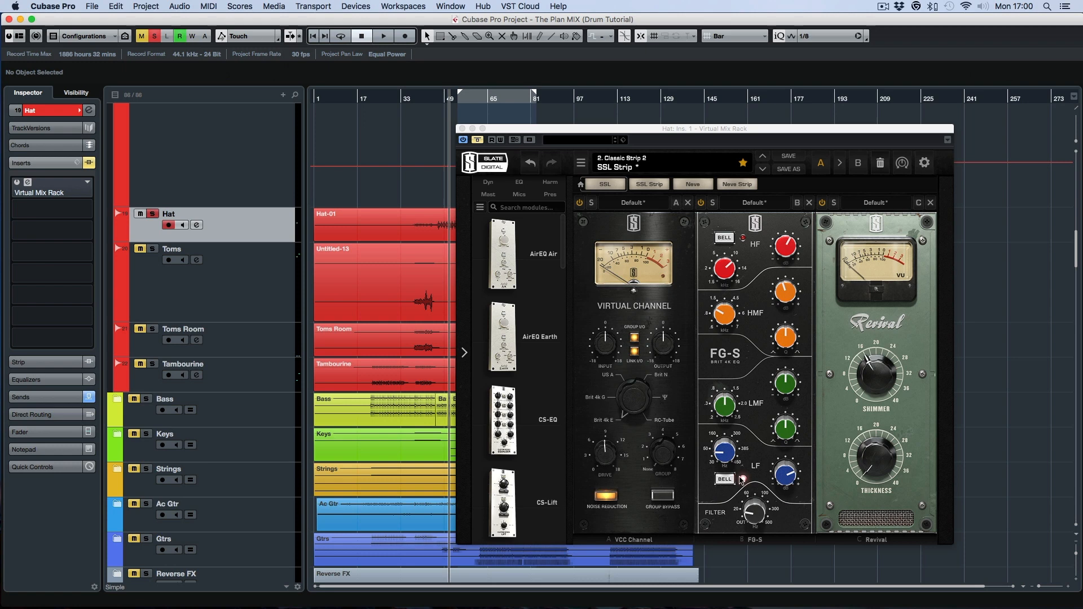
- Turn off the bypass on the Hat track's Virtual Mix Rack and play the processed hi-hat from just before bar 49
click(718, 456)
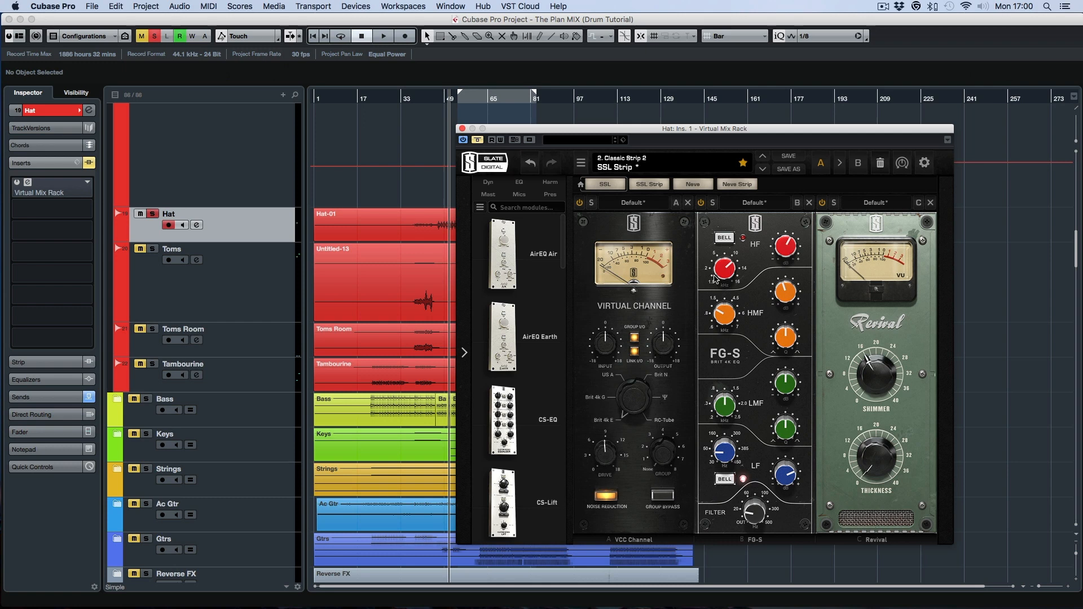
mouse_move(729, 267)
mouse_move(786, 257)
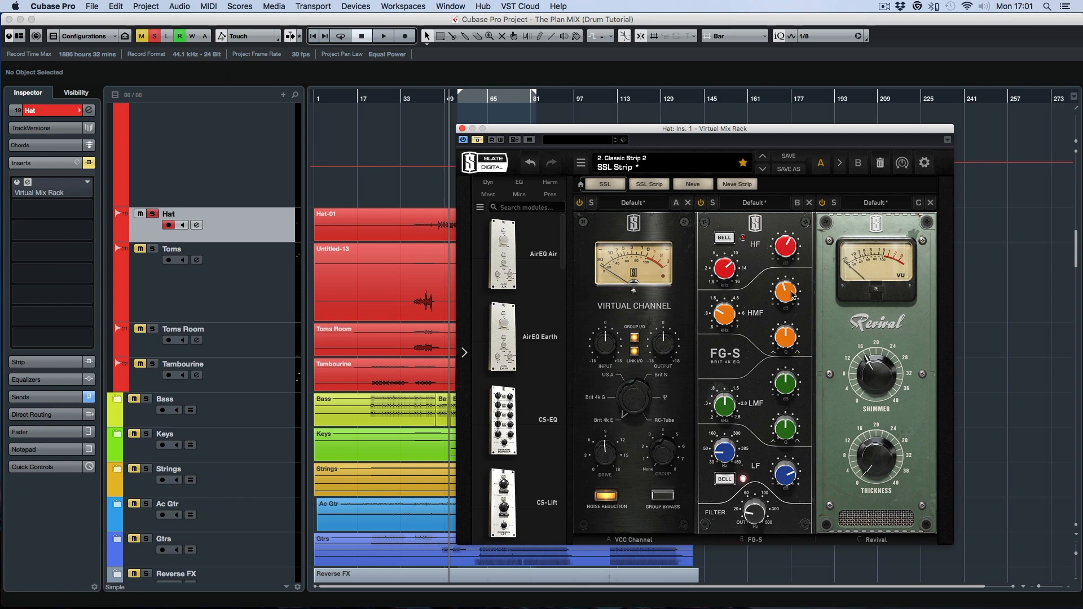
mouse_move(785, 292)
mouse_move(732, 314)
mouse_move(786, 302)
click(478, 140)
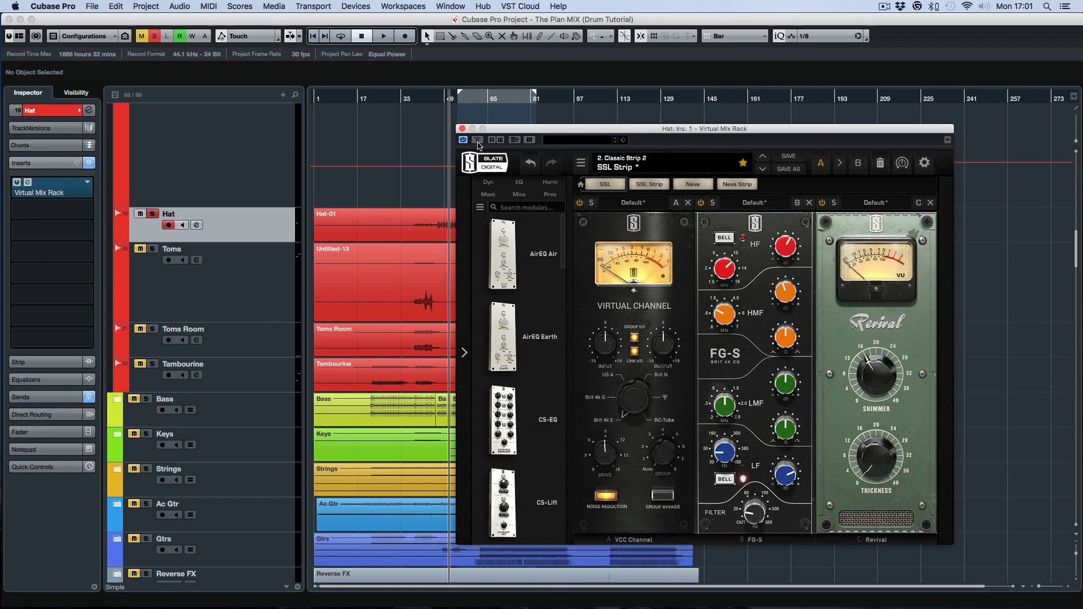
click(438, 97)
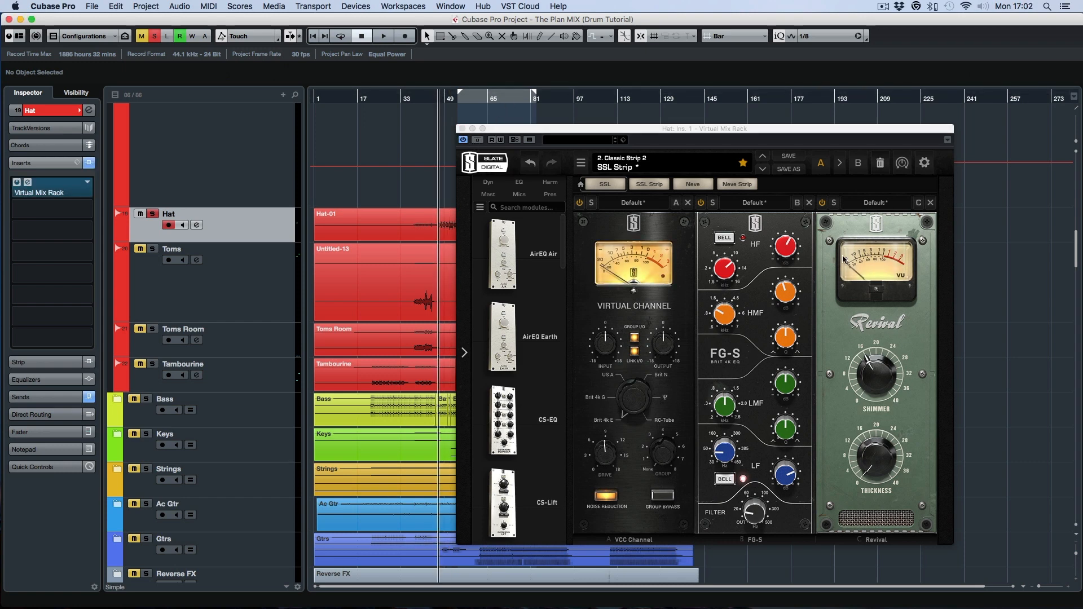
key(space)
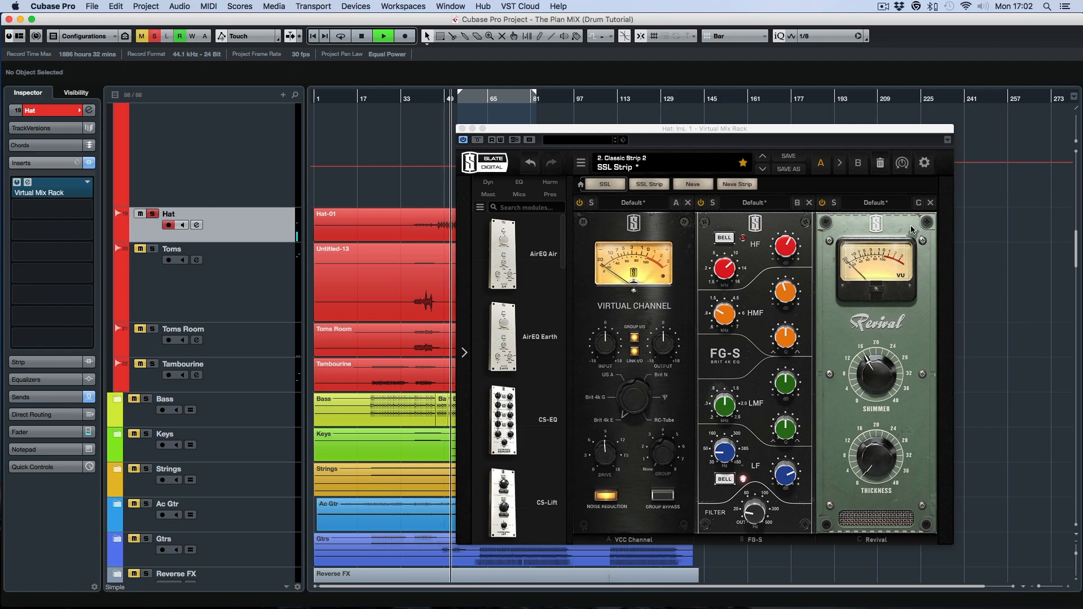
- Stop playback, close the Hat track's Virtual Mix Rack and unsolo it, and select the Toms track instead
key(space)
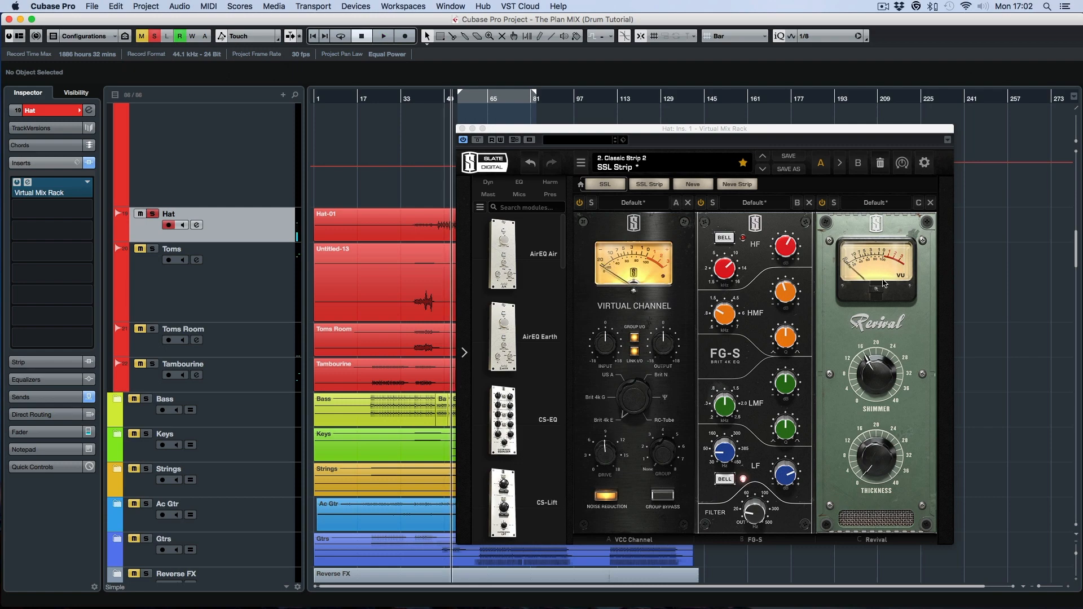
click(461, 128)
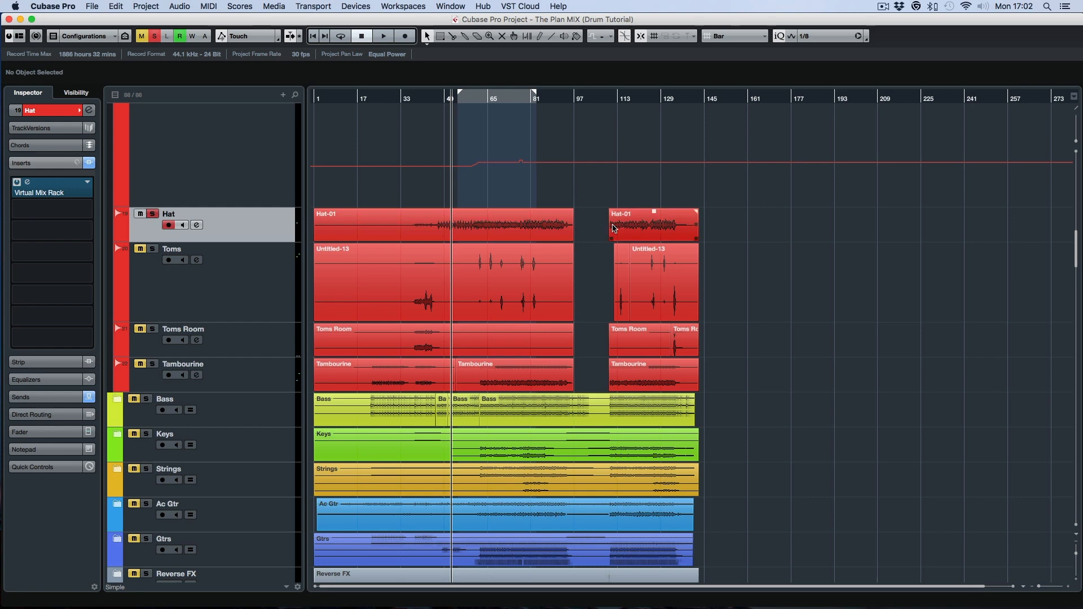
click(152, 214)
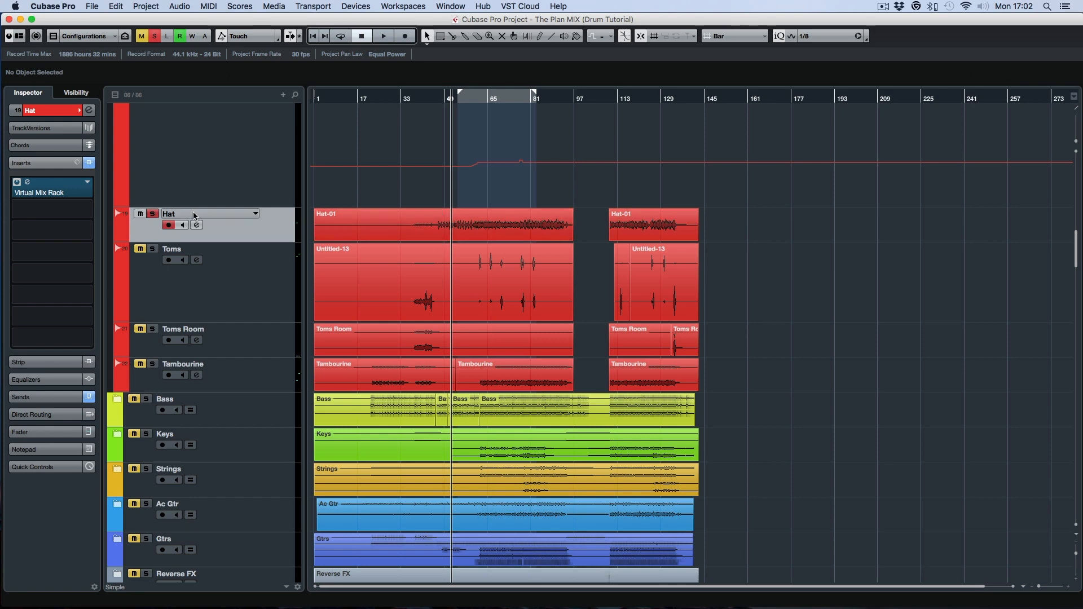
click(152, 217)
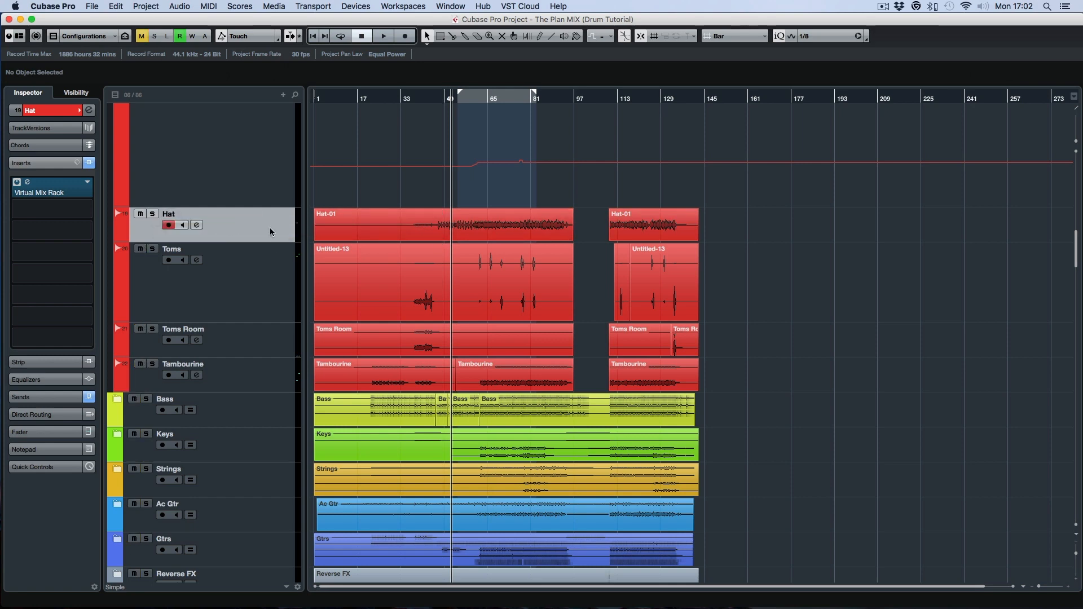
click(252, 277)
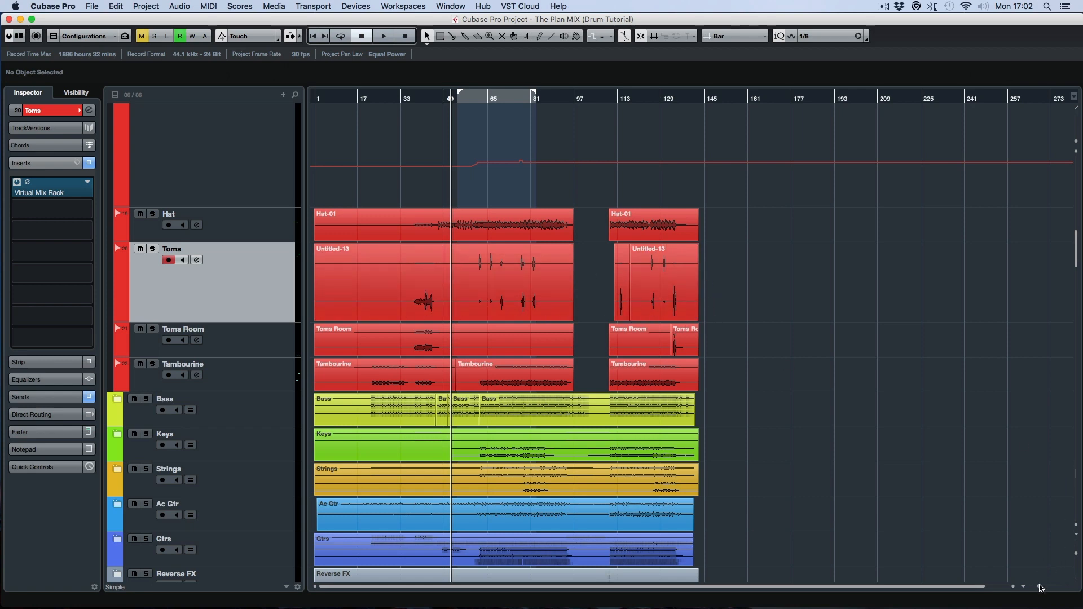
drag(1038, 590, 1044, 590)
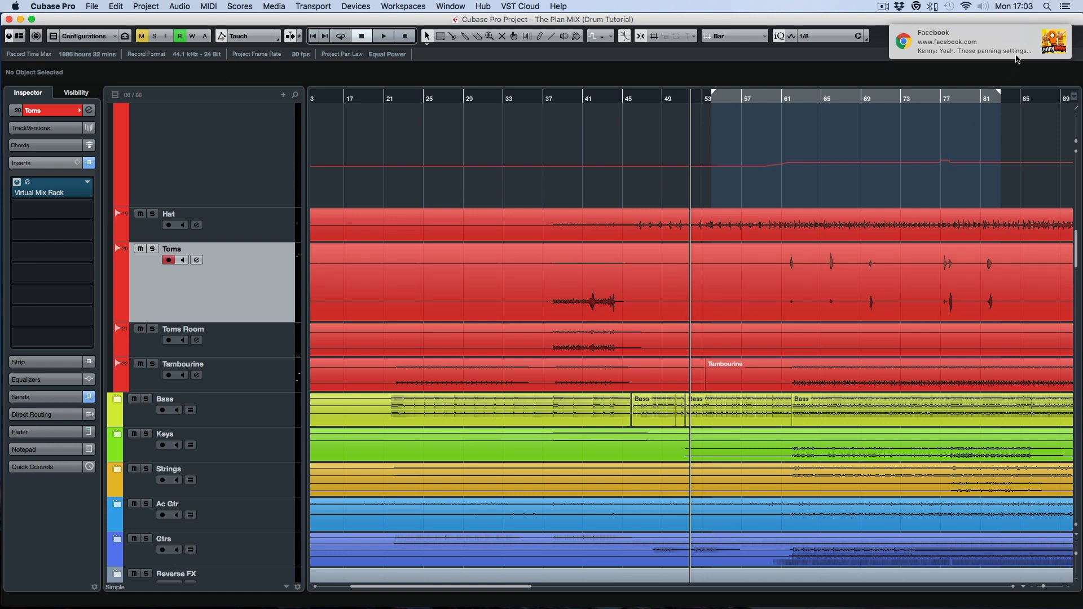
- Dismiss the Facebook notification and quit Chrome
click(1063, 35)
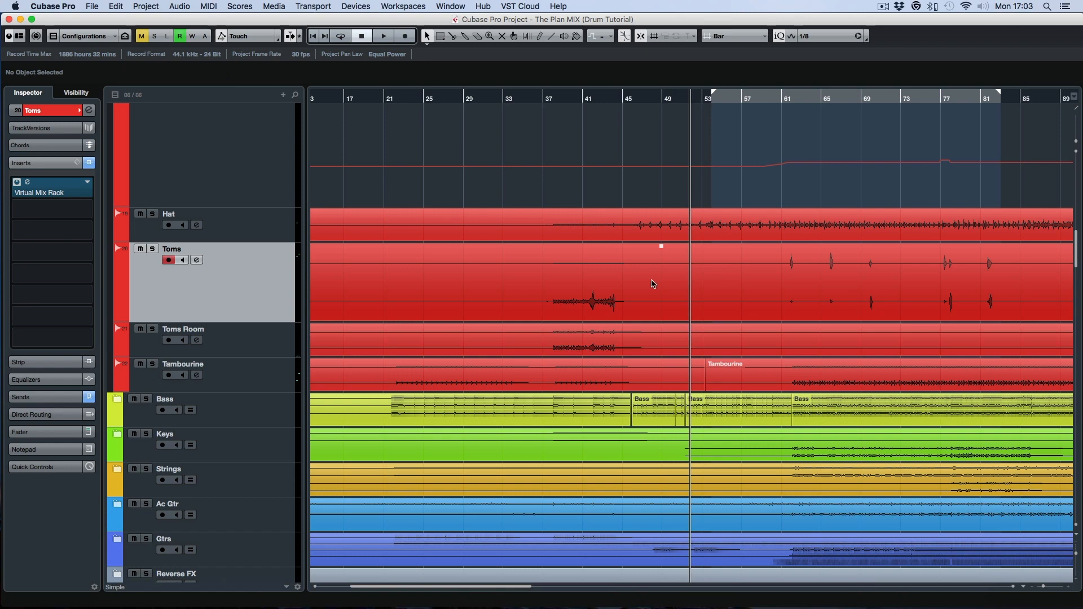
mouse_move(435, 607)
right_click(287, 589)
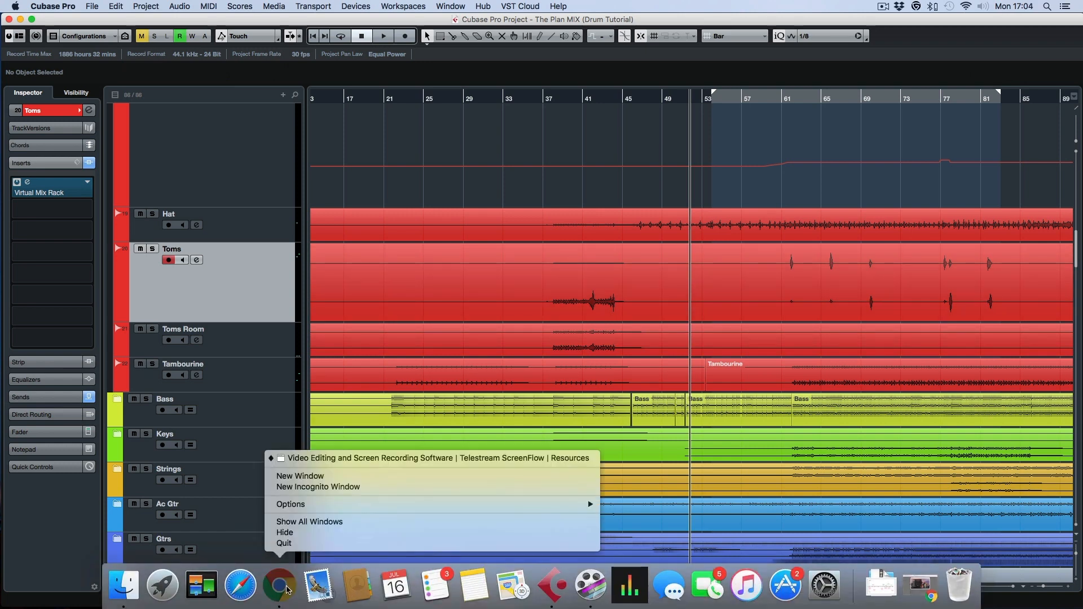
click(291, 550)
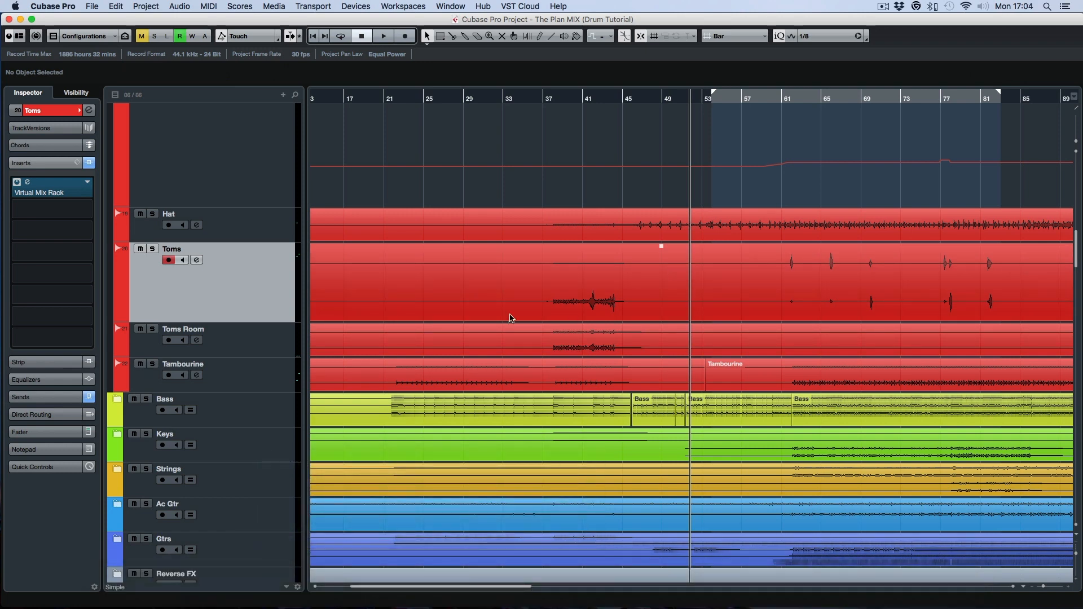
- Bypass the Virtual Mix Rack on the Toms track, solo the track and play the unprocessed toms from around bar 38
click(17, 182)
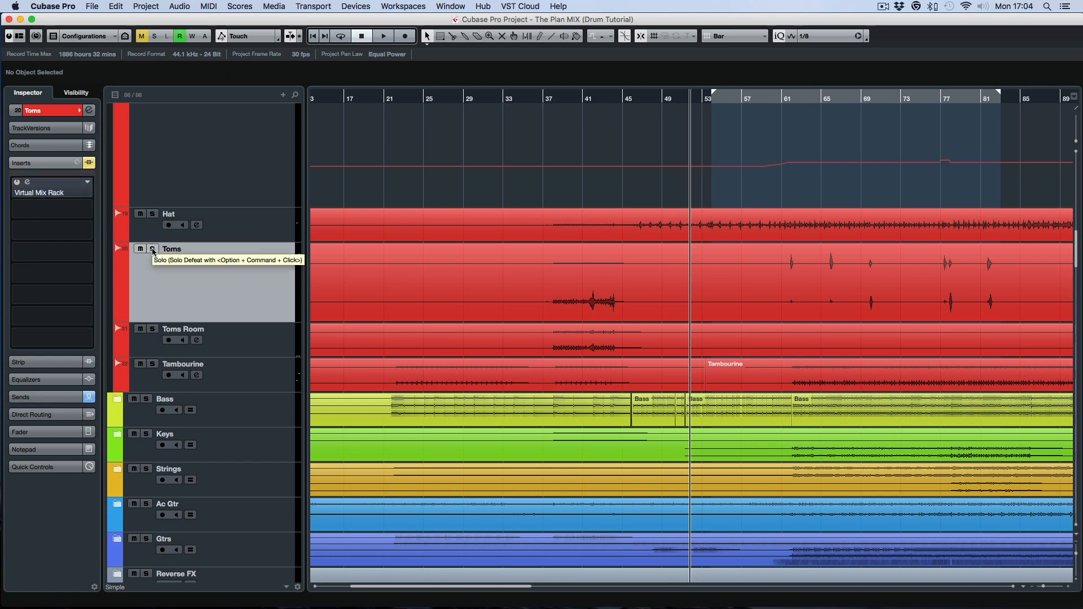
click(152, 249)
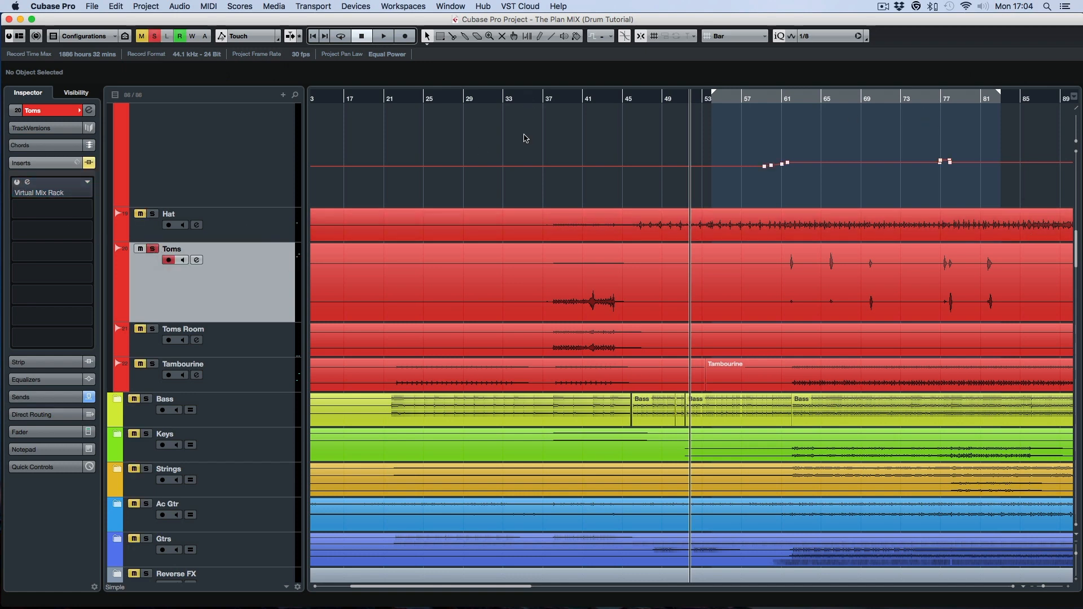
click(564, 100)
key(space)
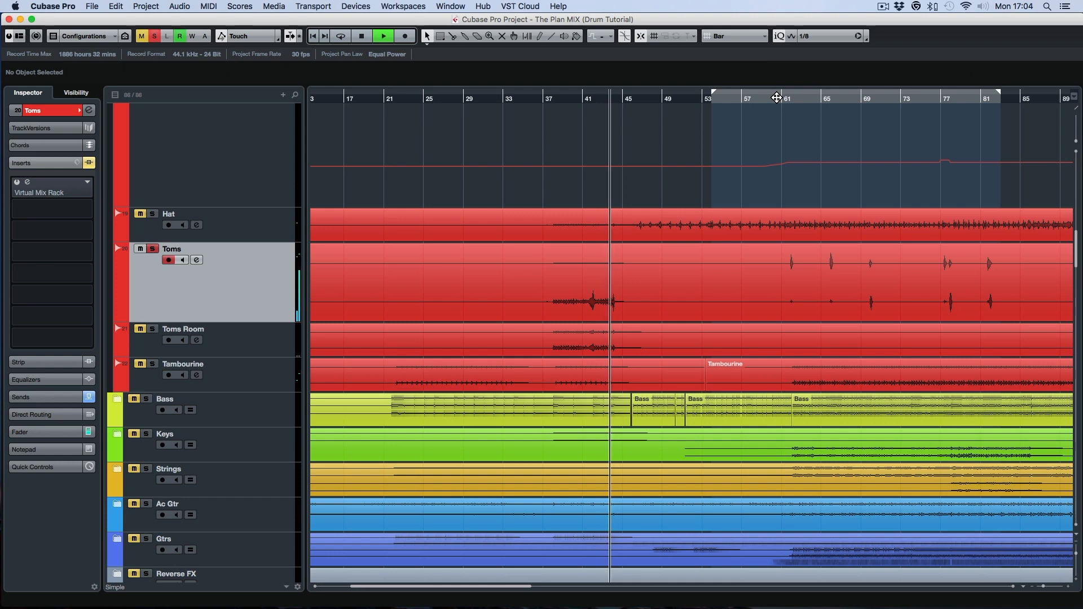
key(space)
- Play the soloed, unprocessed tom hits around bars 61, 65 and 77
click(786, 98)
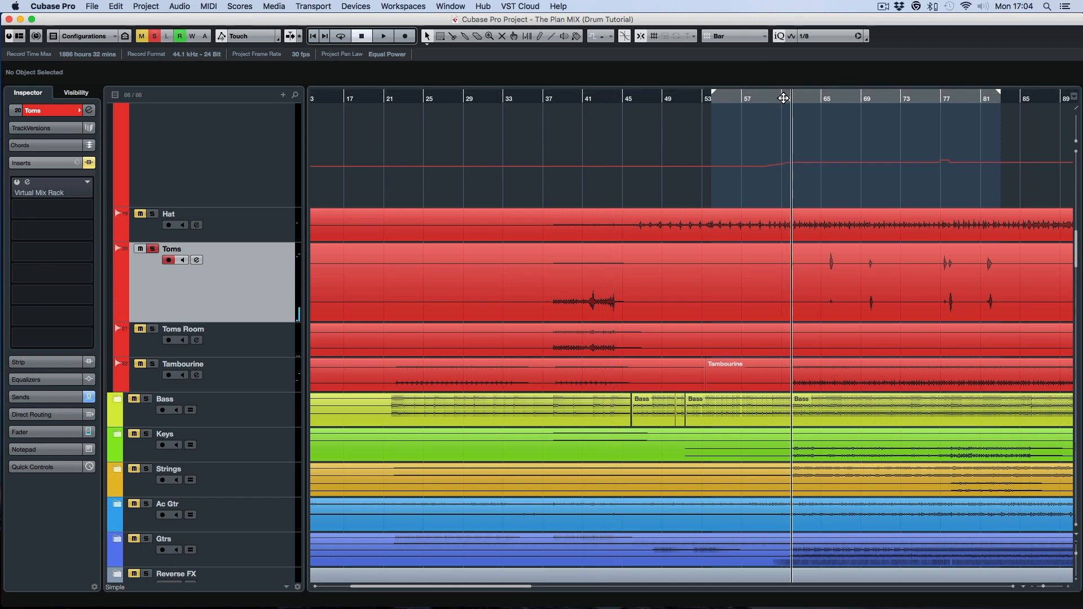
click(823, 101)
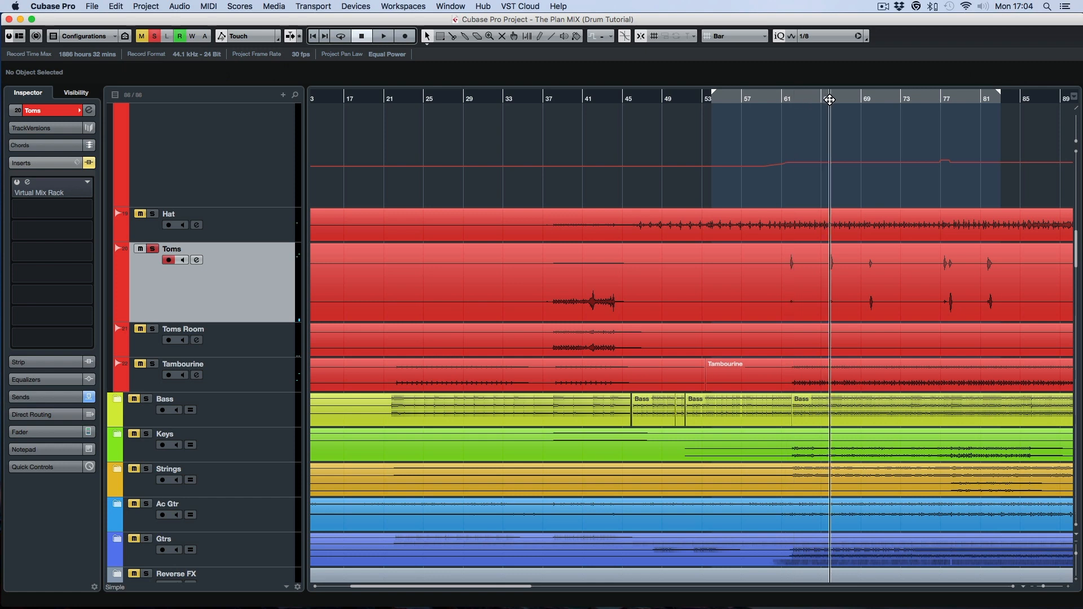
click(825, 100)
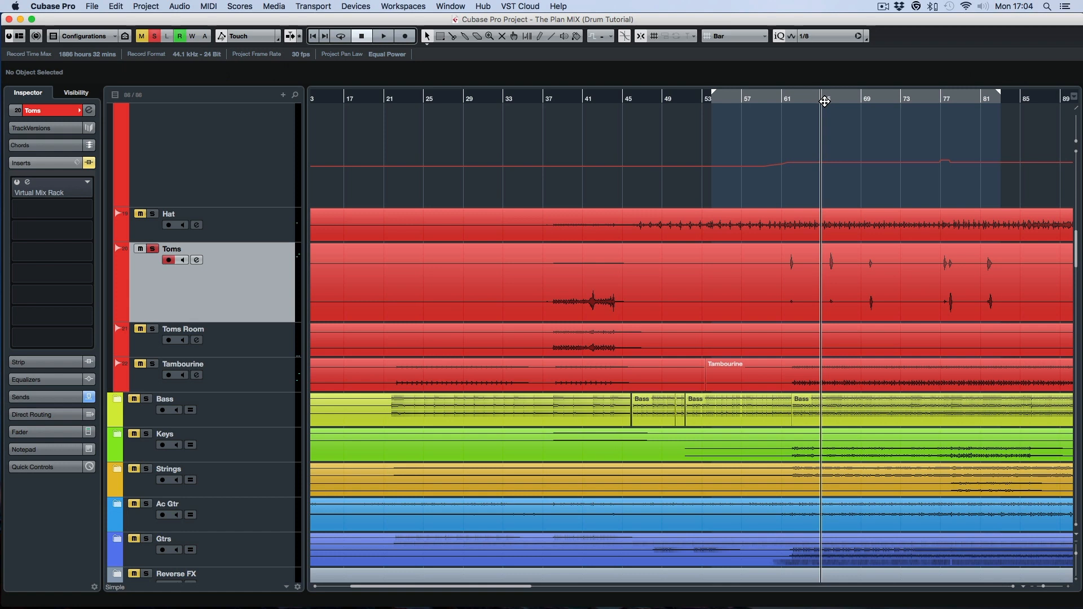
drag(829, 102, 940, 107)
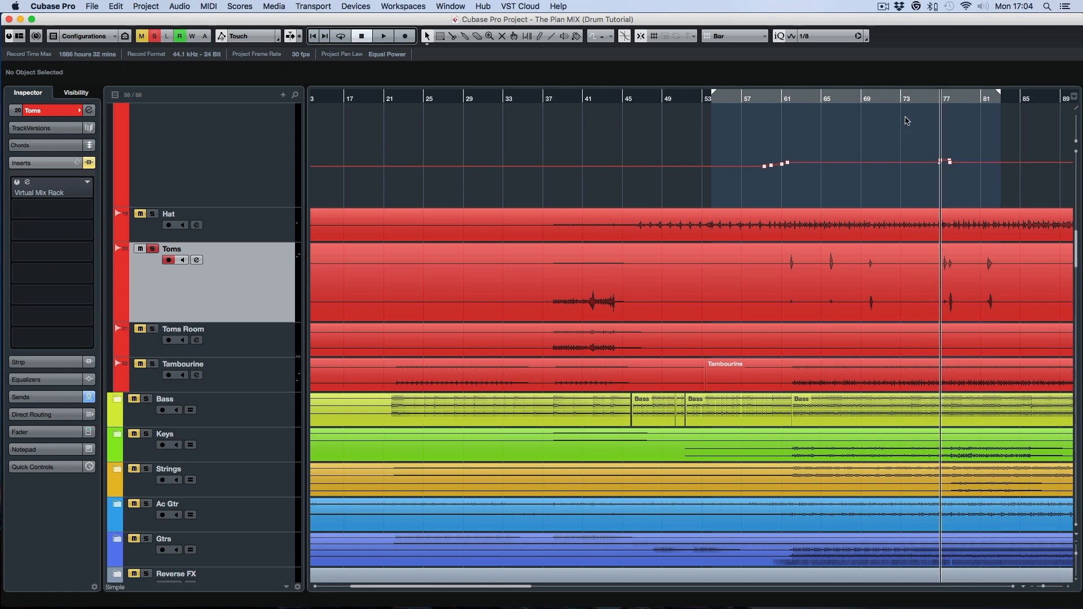
key(space)
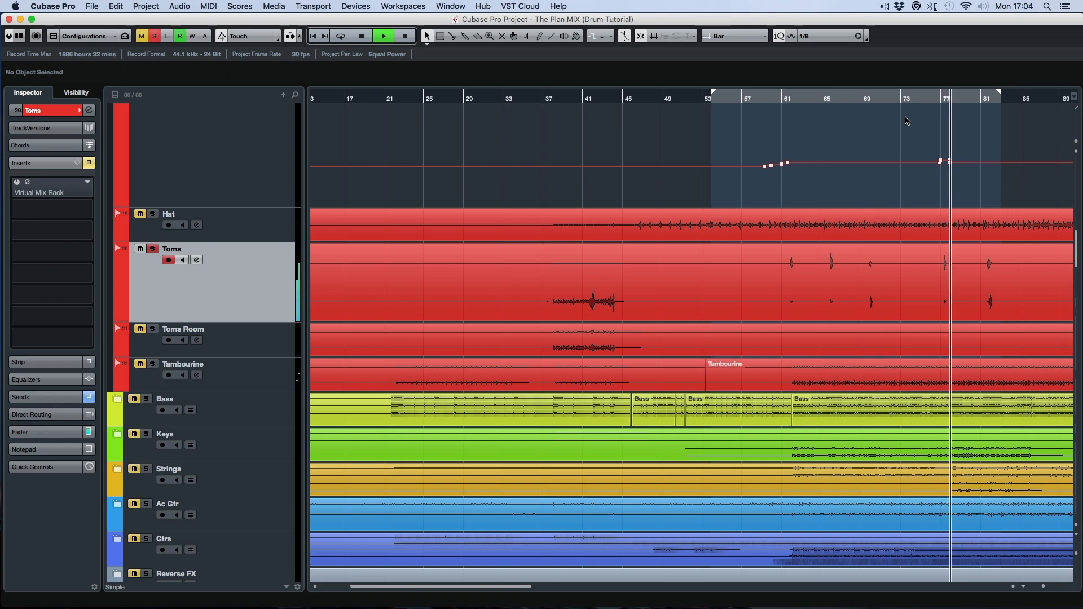
key(space)
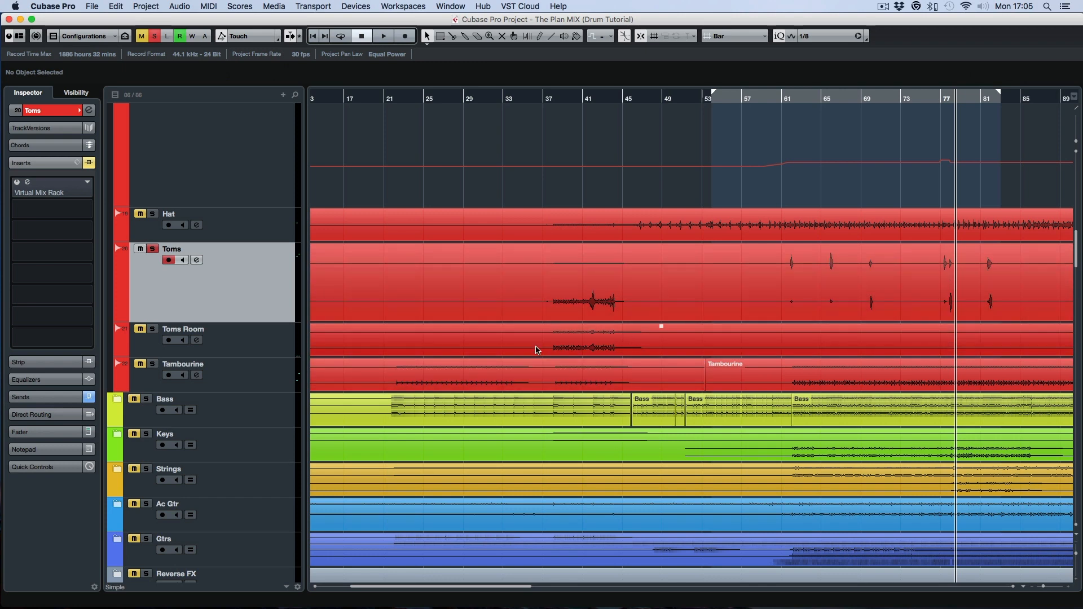
- Open the Toms track's Virtual Mix Rack and examine the HF, LF and LMF settings of its FG-S equalizer
scroll(664, 354, right, 5)
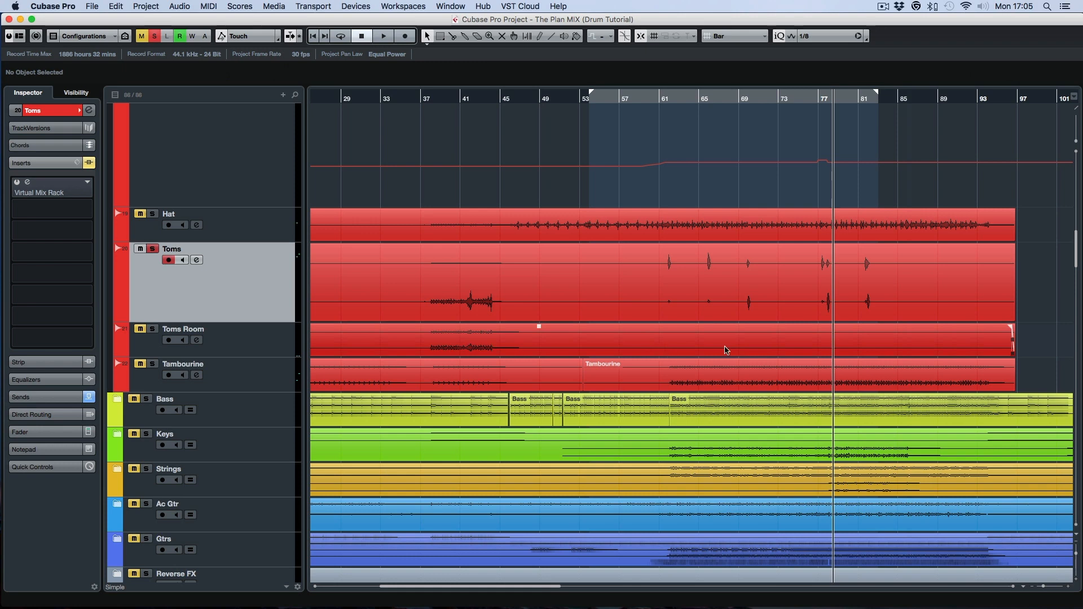
scroll(719, 349, right, 2)
scroll(734, 316, left, 5)
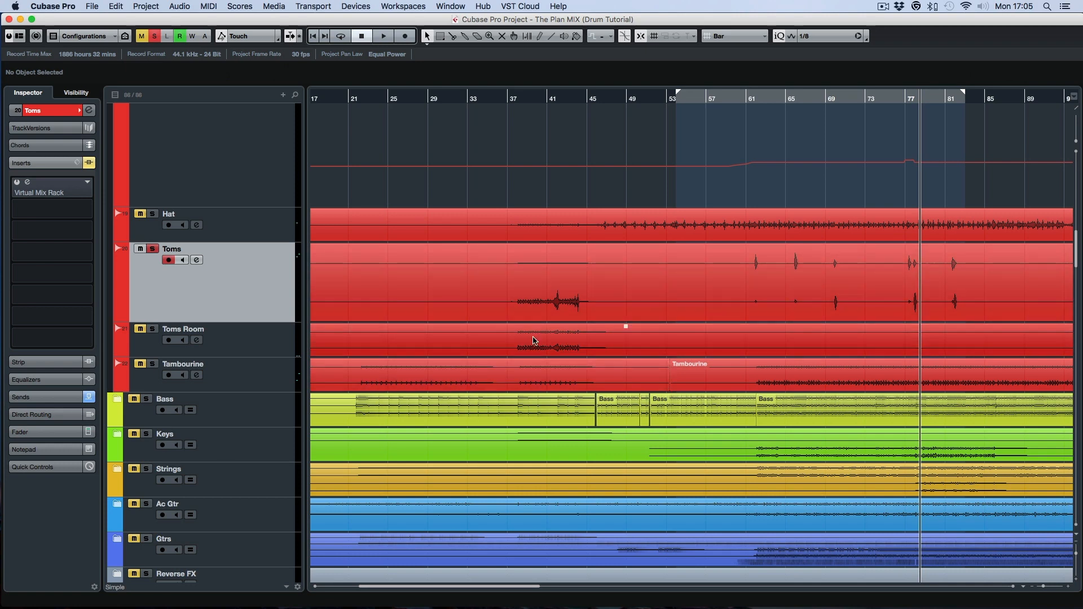
click(50, 192)
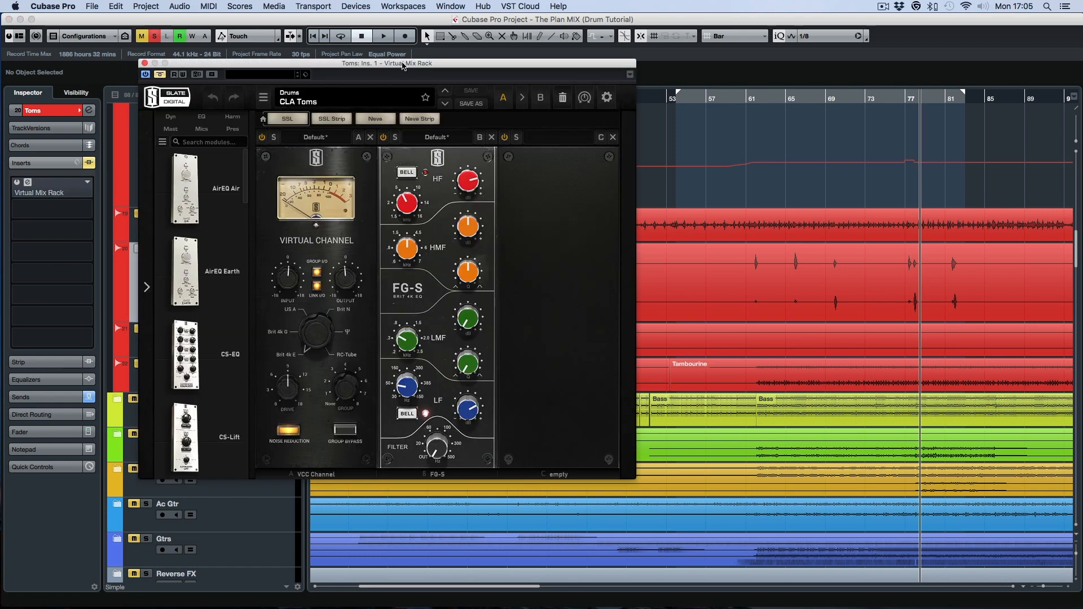
drag(403, 65, 515, 65)
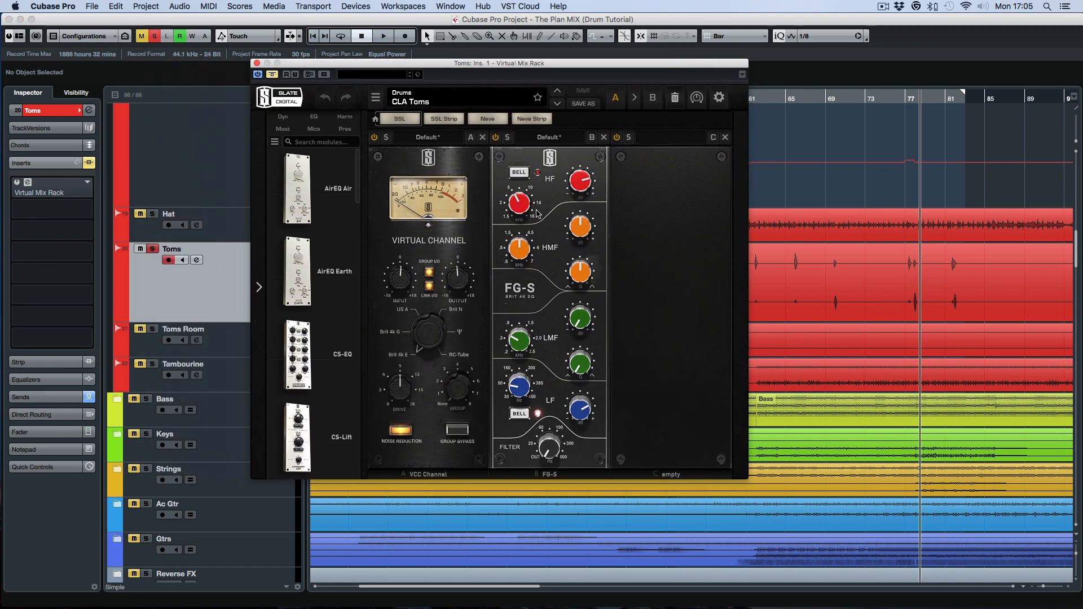
mouse_move(587, 188)
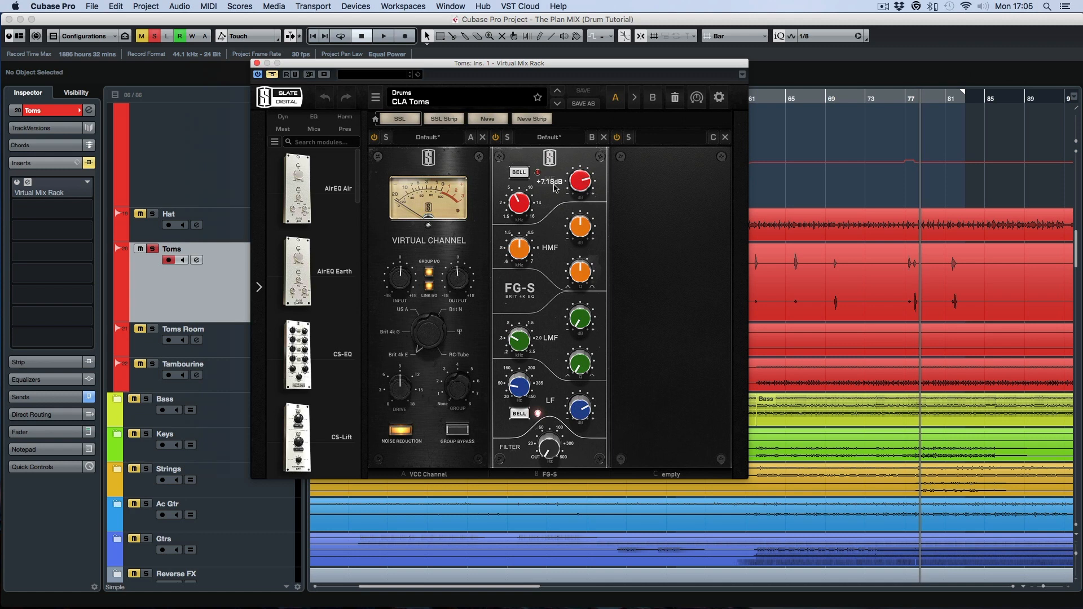
mouse_move(516, 205)
mouse_move(523, 392)
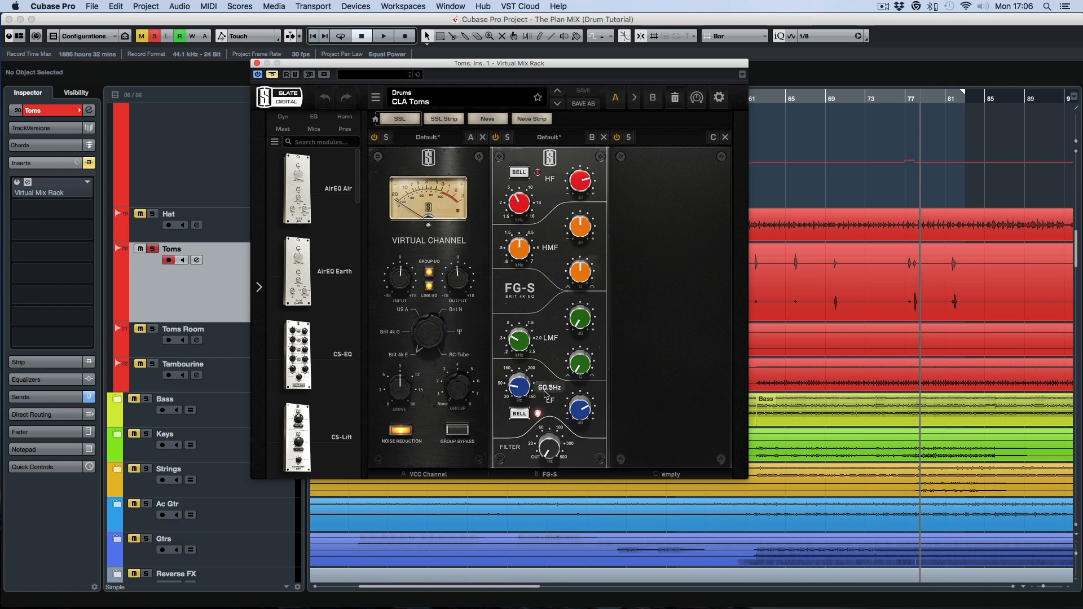
mouse_move(575, 413)
mouse_move(521, 343)
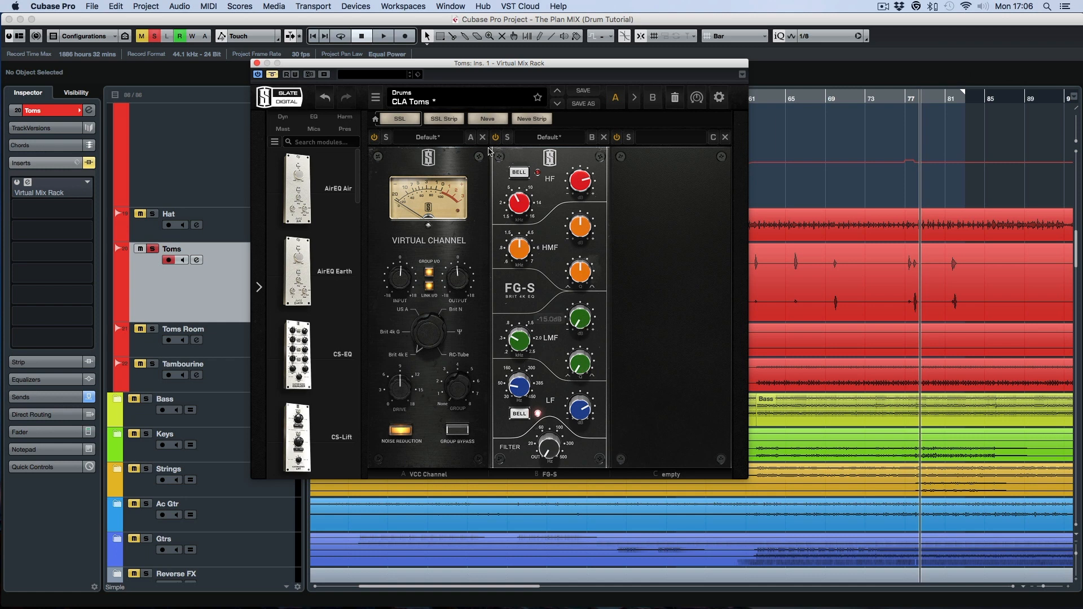
- Turn off the bypass on the Toms track's Virtual Mix Rack and play the processed toms from around bar 39
click(273, 75)
drag(345, 70, 634, 95)
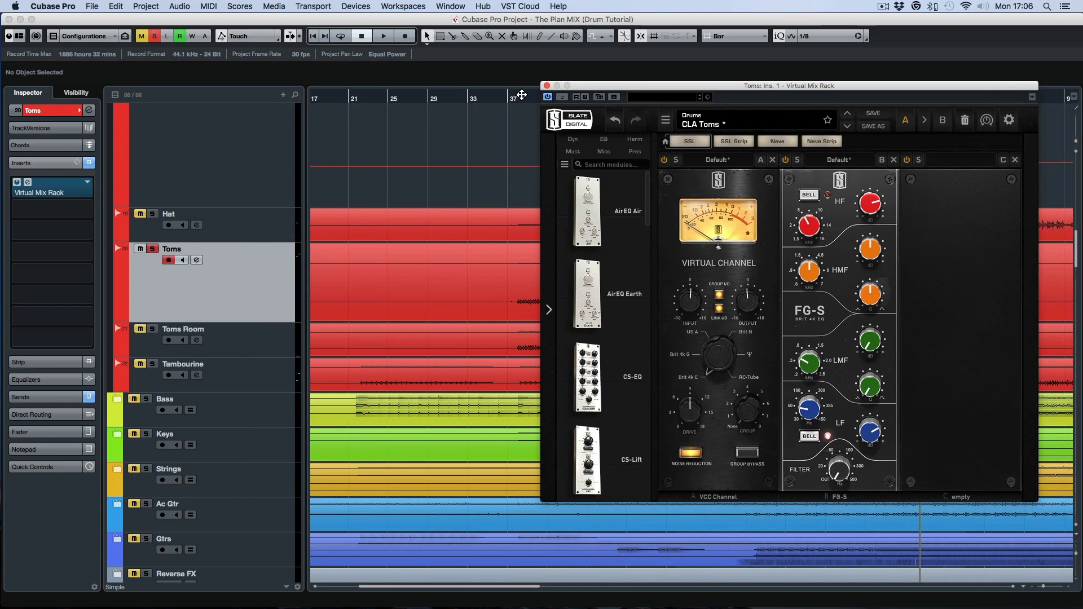
click(536, 99)
key(space)
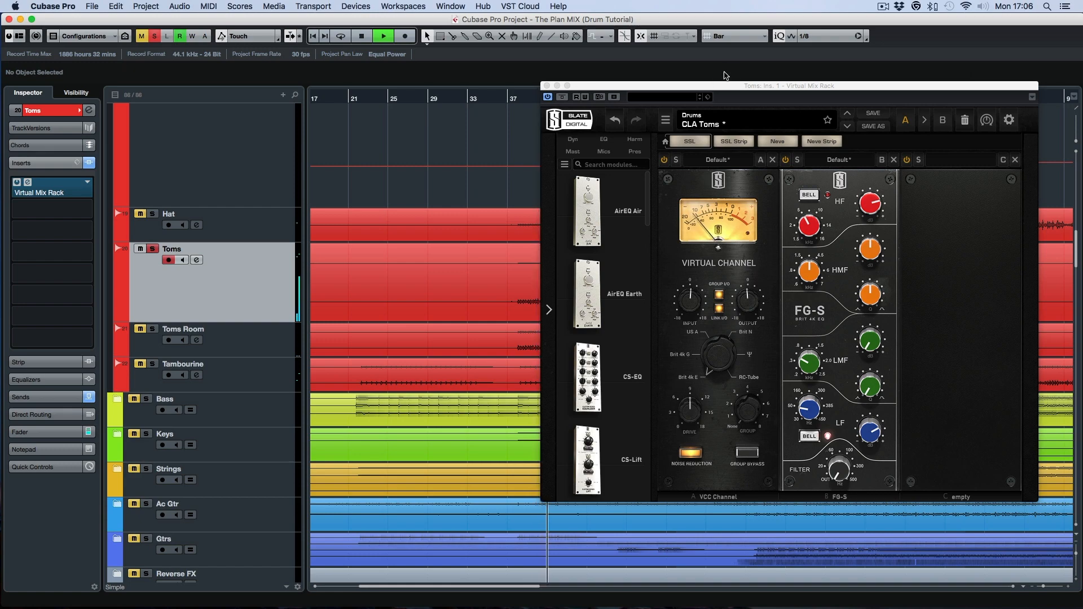
drag(723, 88, 255, 53)
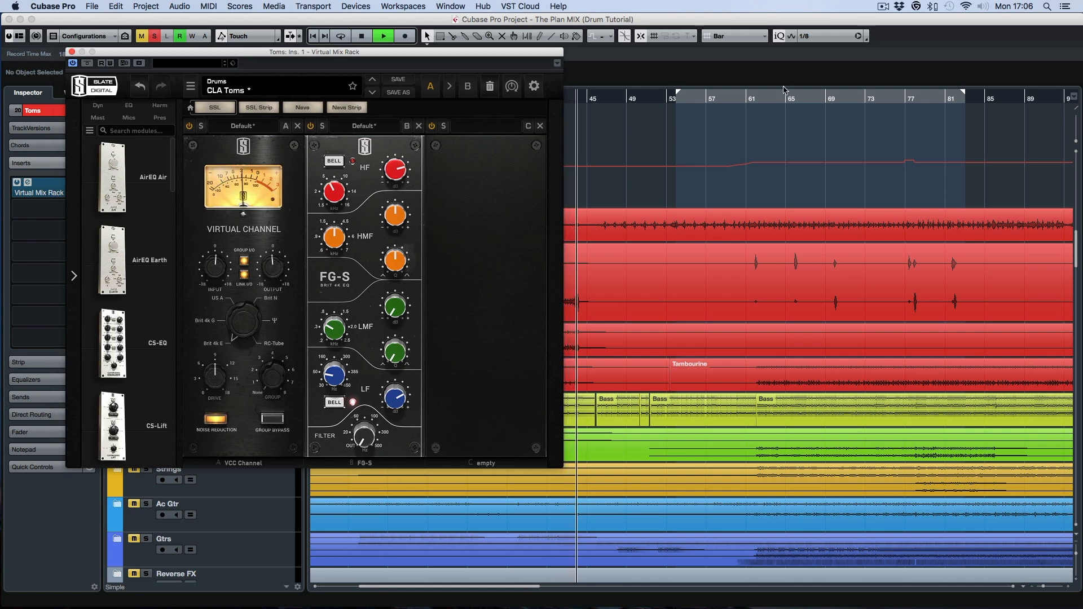
key(space)
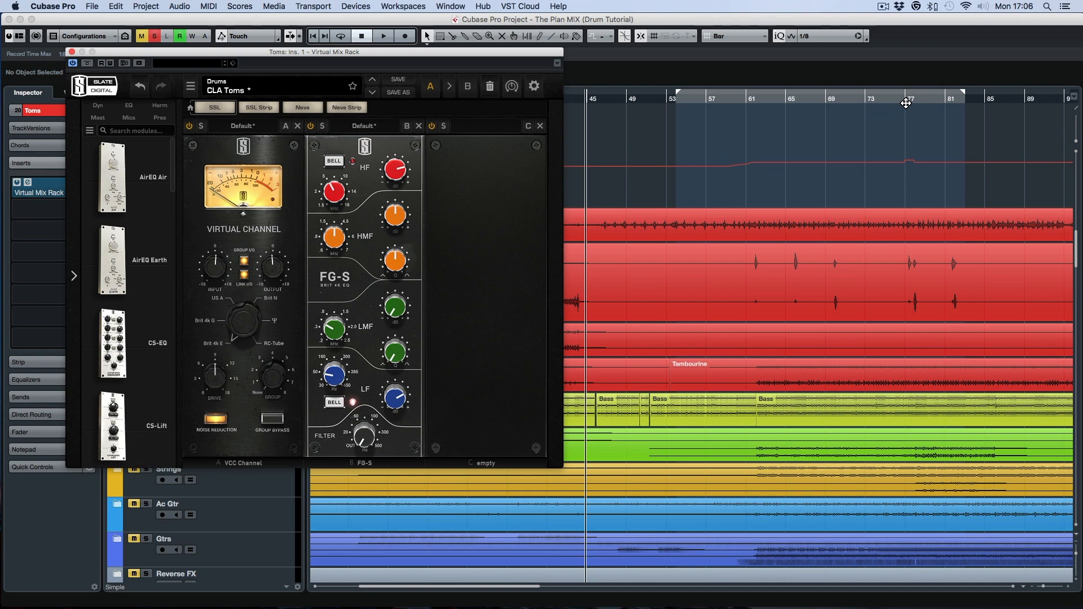
- Play the processed toms from just before bar 77 and close the Toms track's Virtual Mix Rack
click(904, 102)
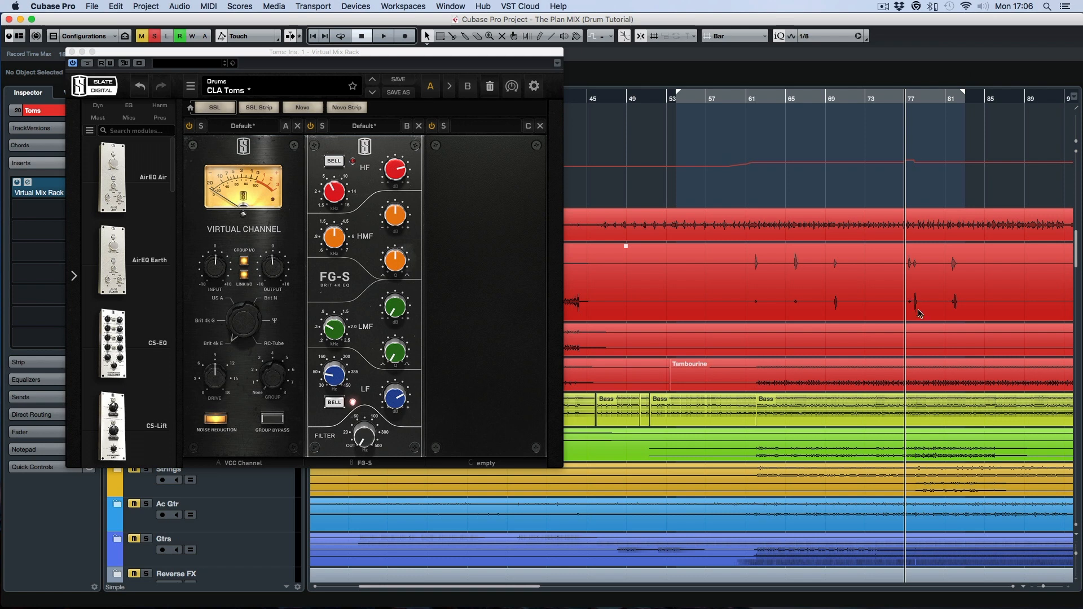
key(space)
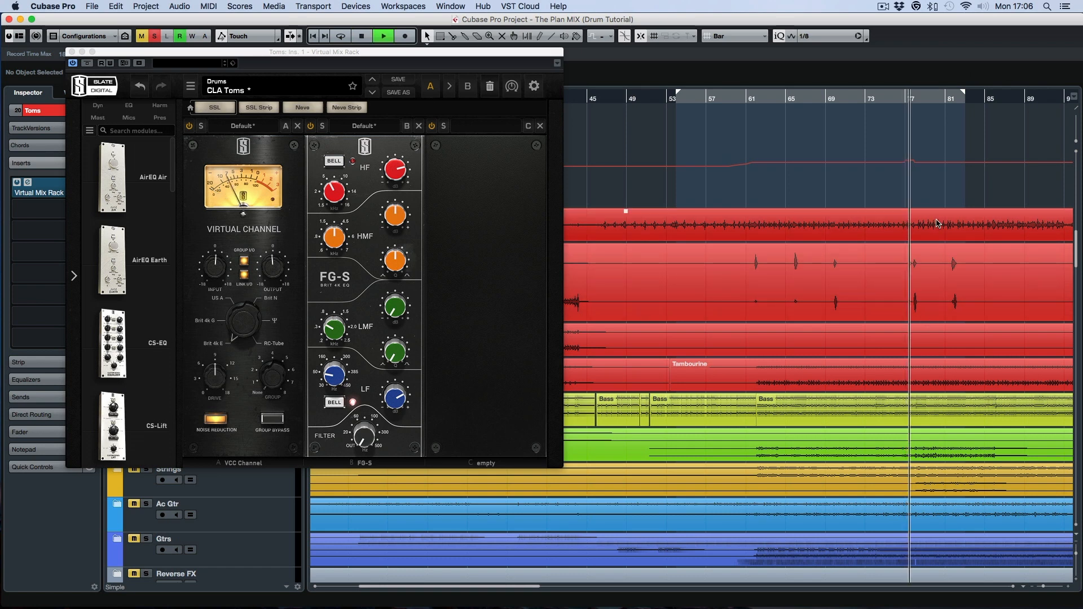
key(space)
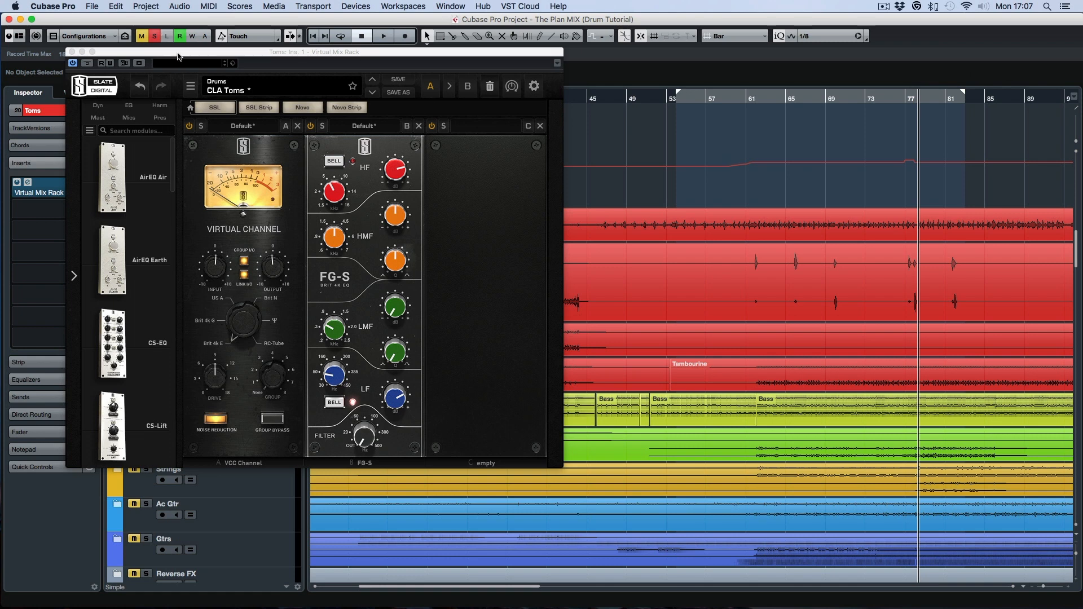
drag(178, 54, 545, 61)
click(440, 60)
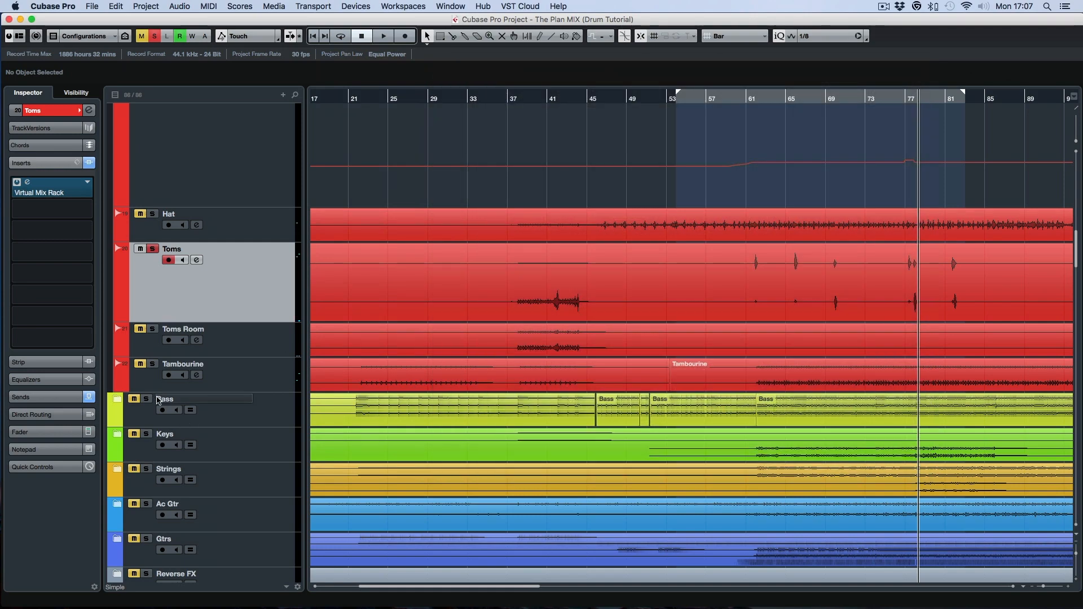
- Solo the Toms Room track instead of Toms and open its Virtual Mix Rack
click(154, 250)
click(154, 329)
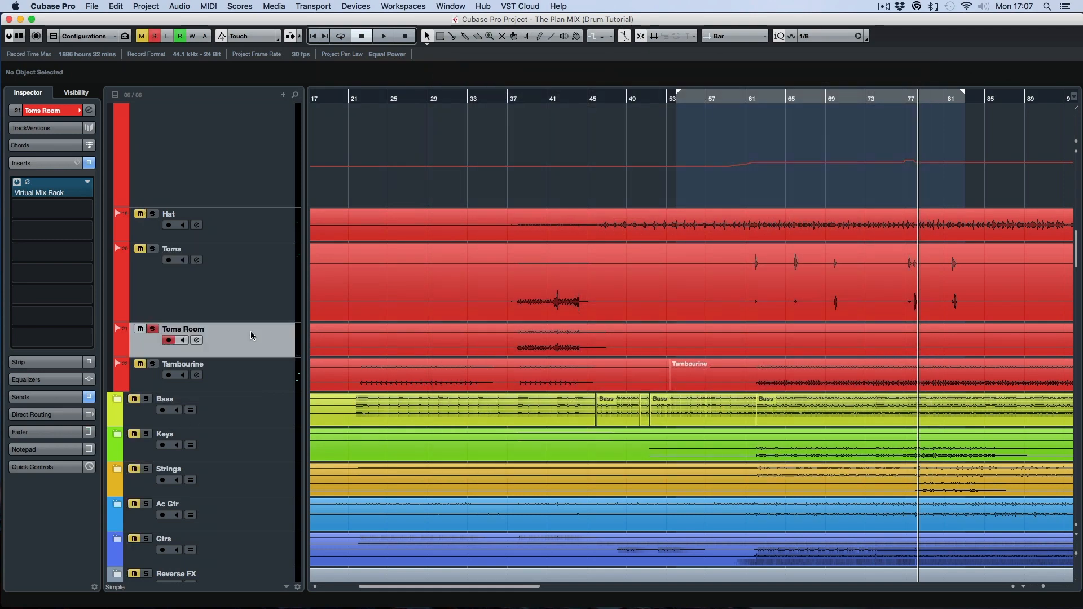
click(60, 192)
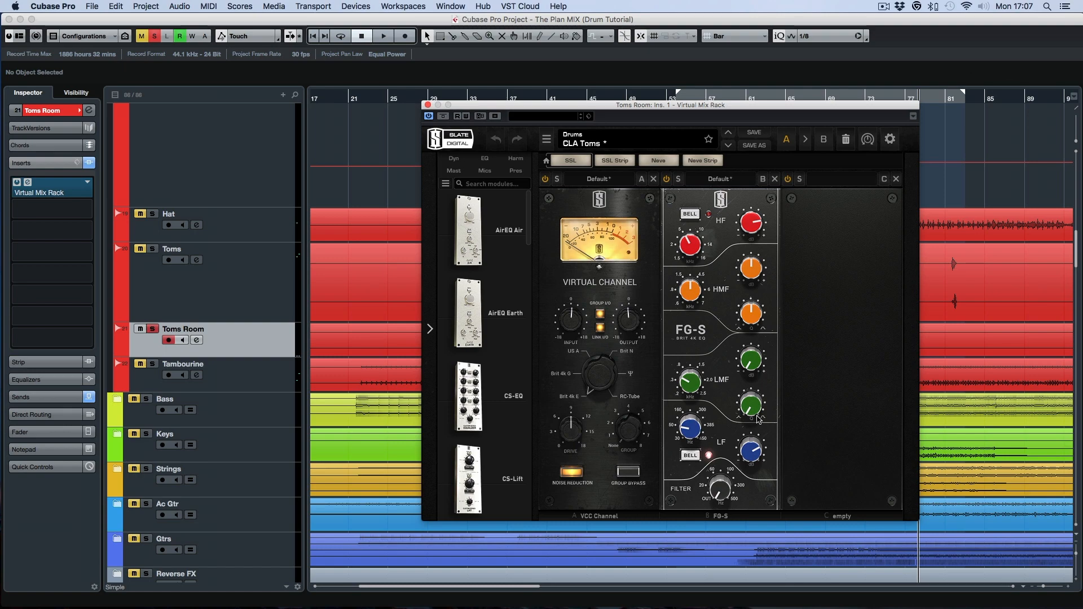
- Close the Toms Room track's Virtual Mix Rack and play the soloed toms room from around bar 40
click(428, 106)
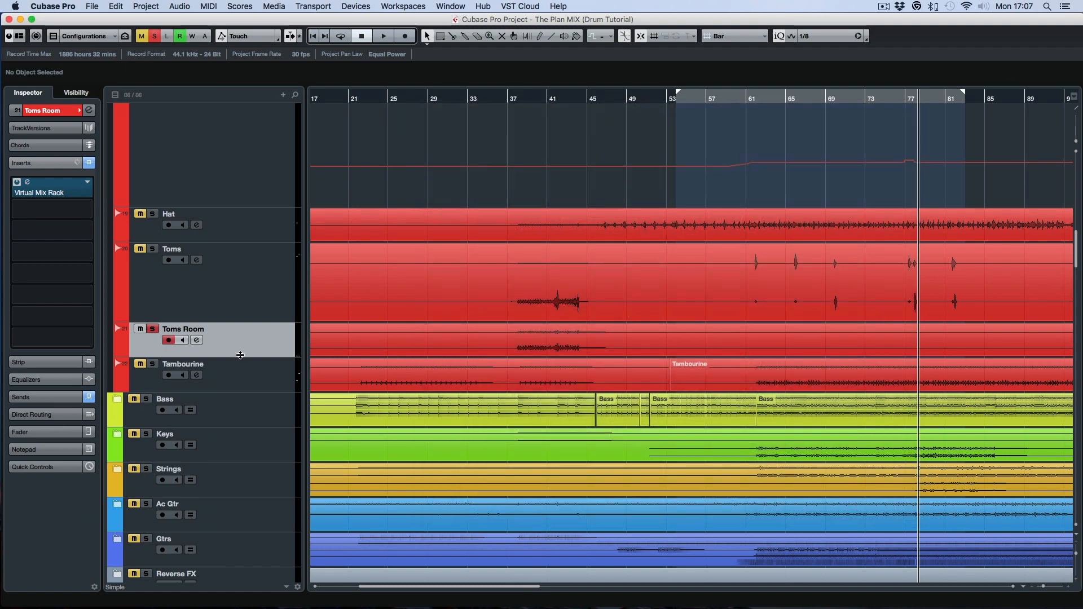
click(536, 99)
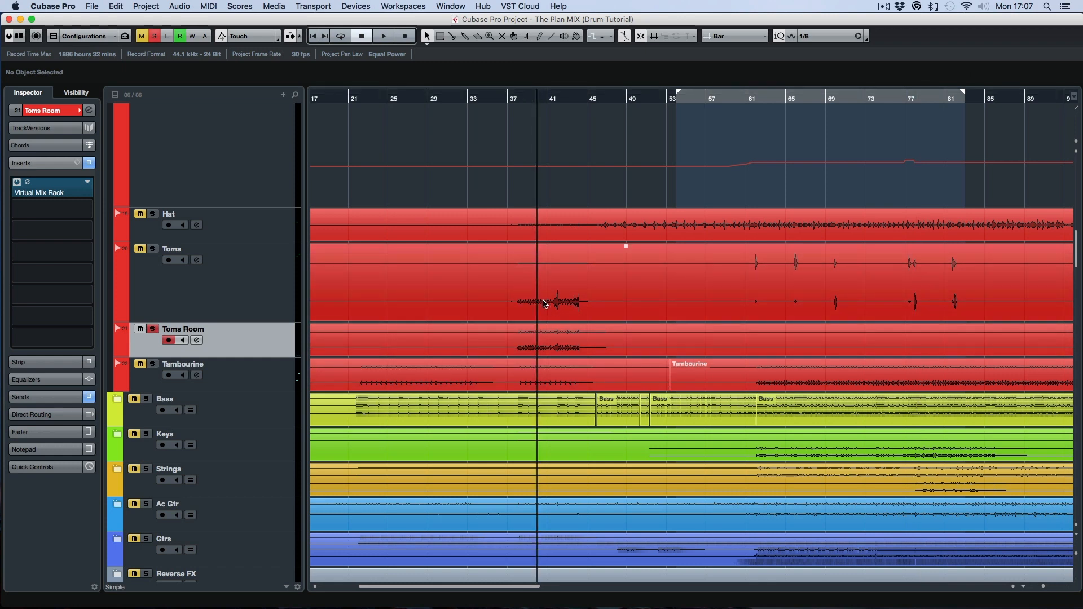
key(space)
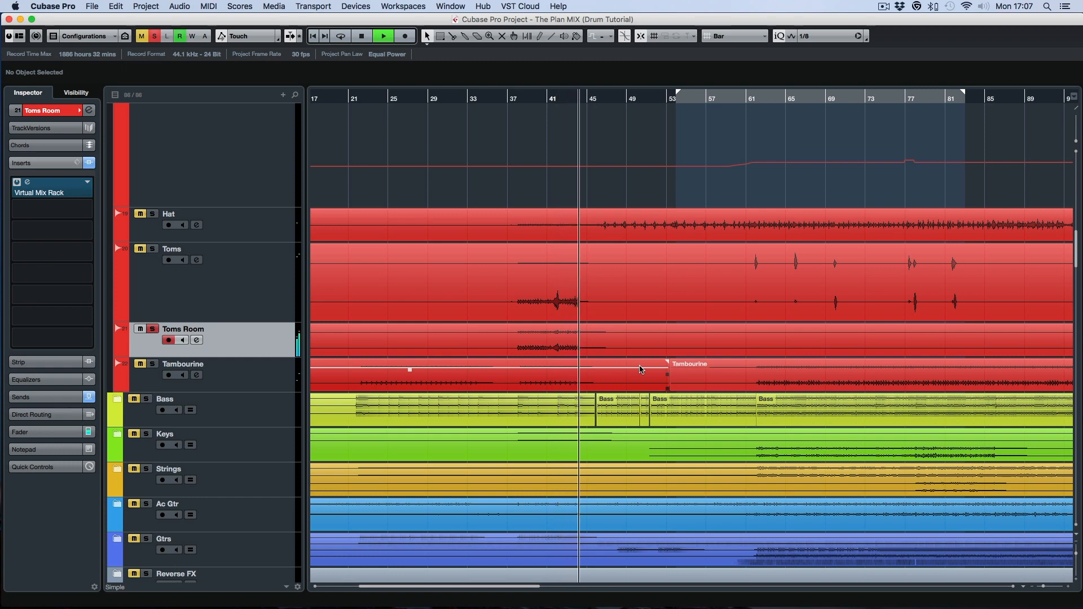
key(space)
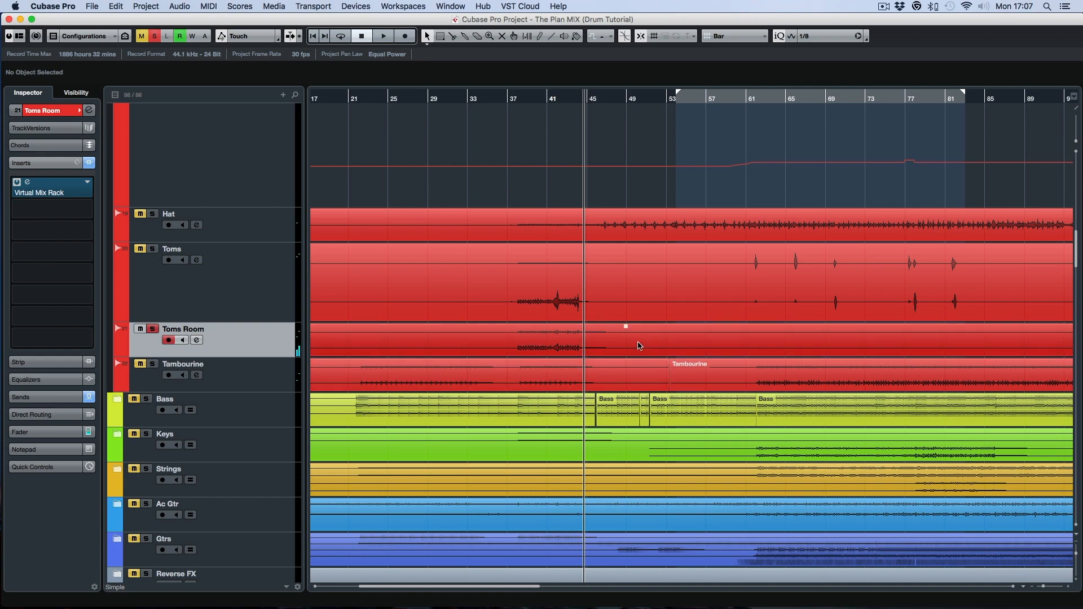
- Solo the whole Drums folder and check the solo states across the group, FX and Mix Bus channels
scroll(661, 351, up, 10)
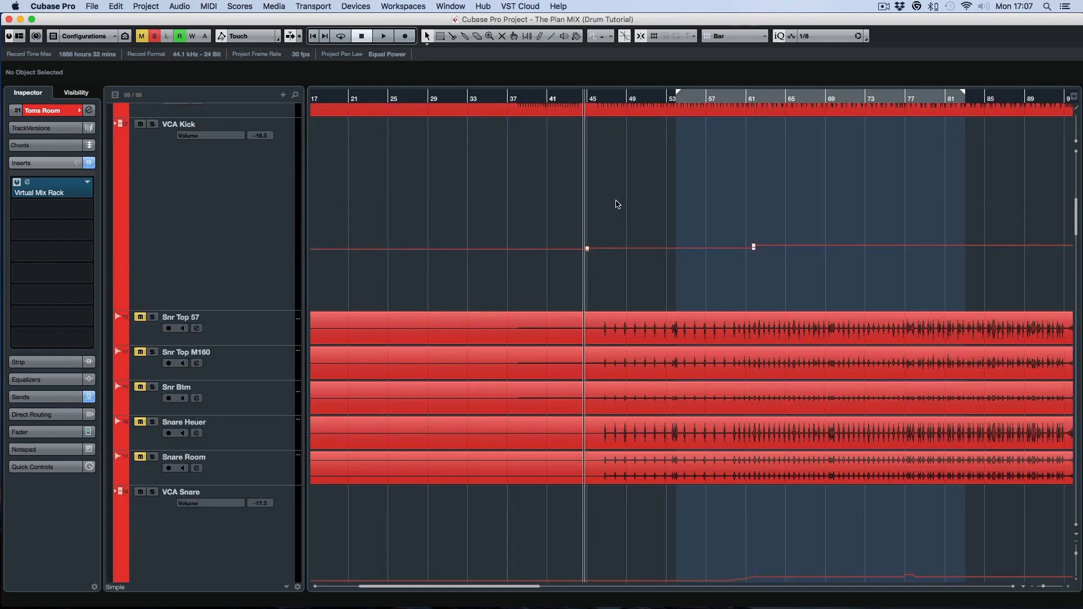
scroll(618, 205, up, 10)
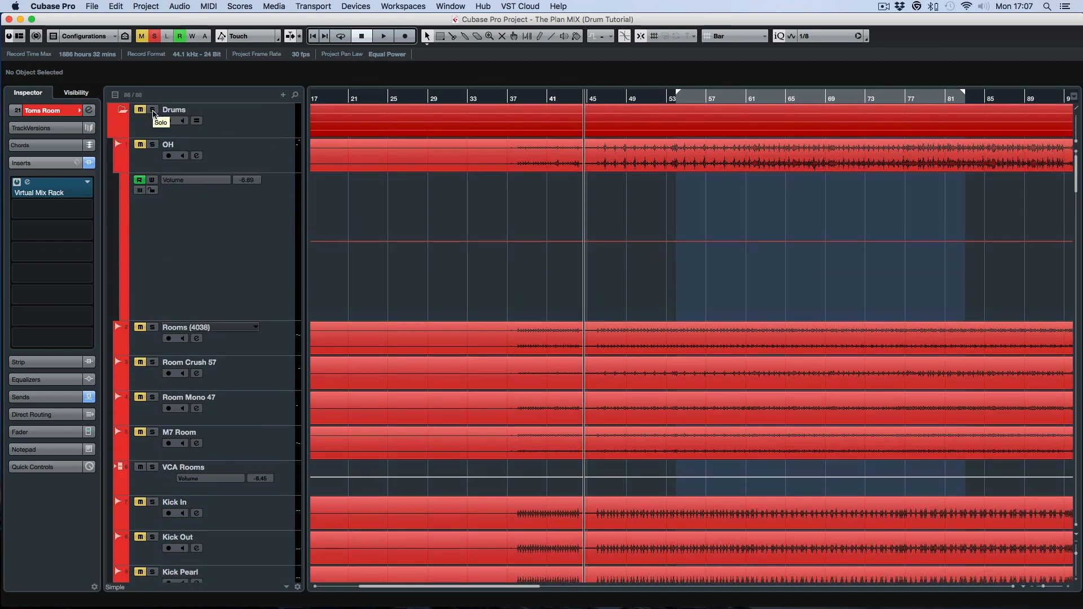
scroll(752, 292, down, 10)
scroll(673, 245, down, 15)
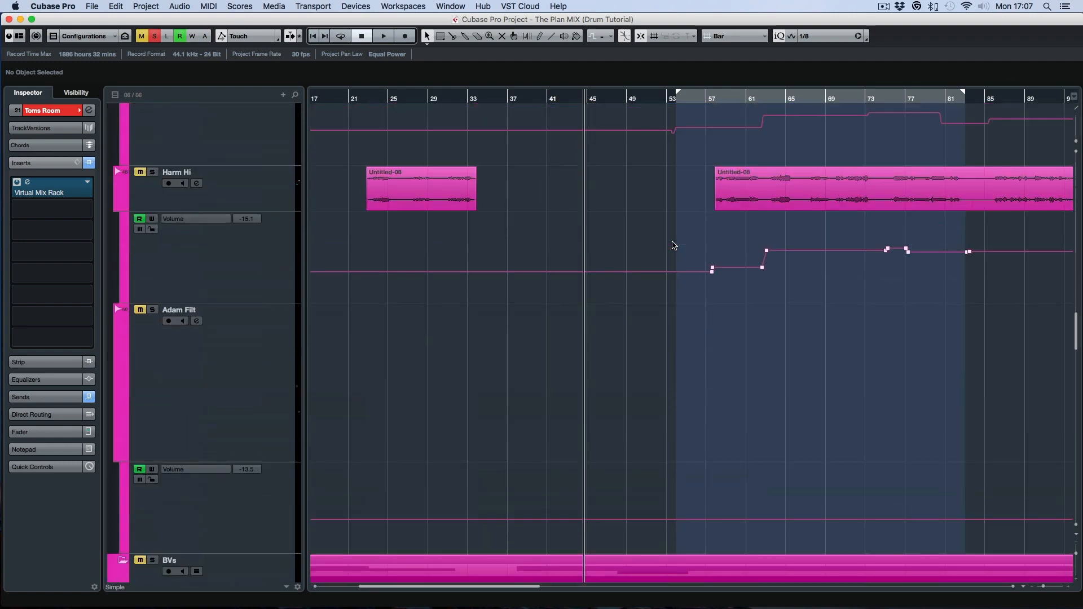
scroll(674, 245, down, 20)
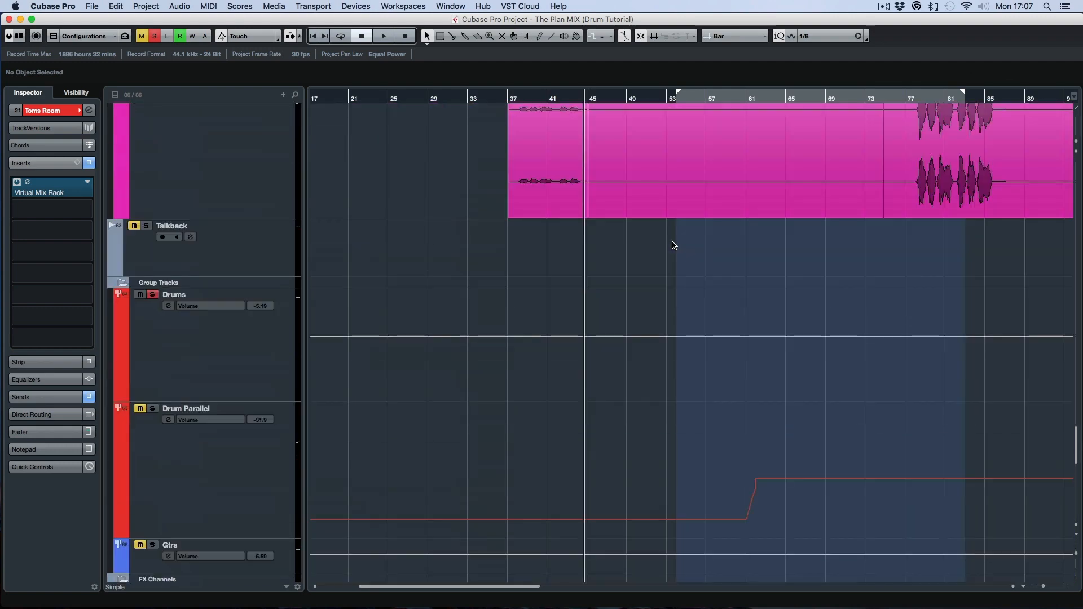
scroll(674, 245, down, 15)
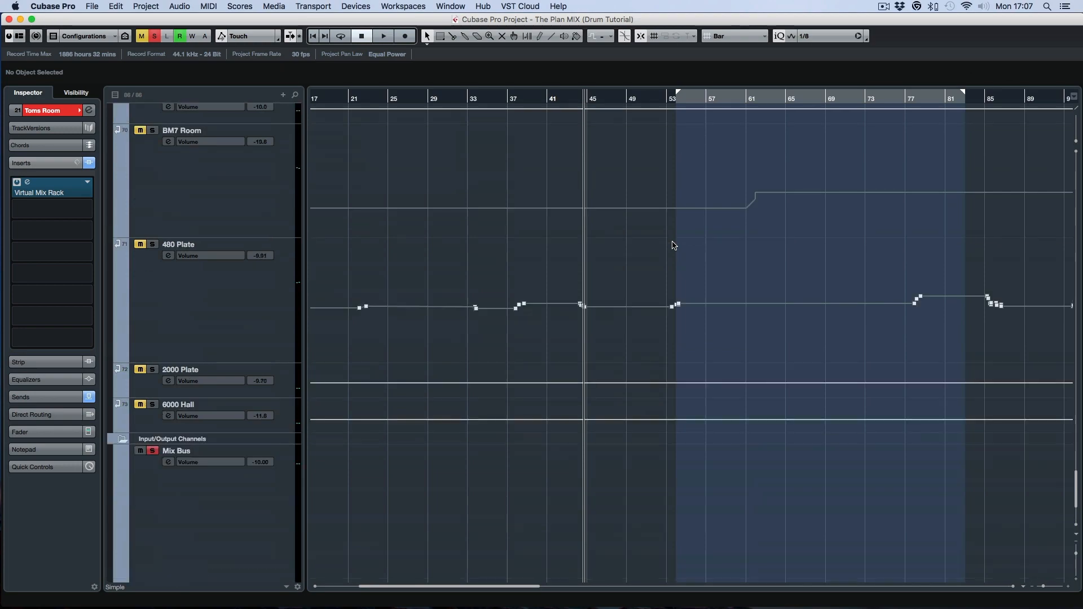
scroll(673, 245, up, 20)
scroll(673, 245, up, 5)
scroll(673, 246, up, 20)
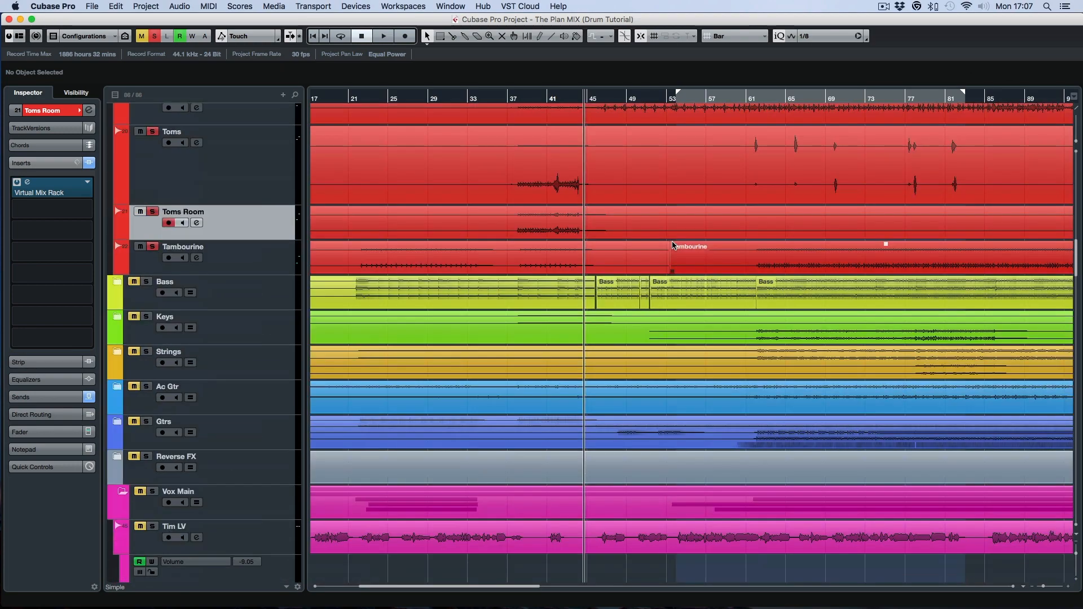
- Play the full soloed drum mix from around bar 55 to about bar 70
scroll(674, 246, right, 8)
scroll(673, 246, left, 2)
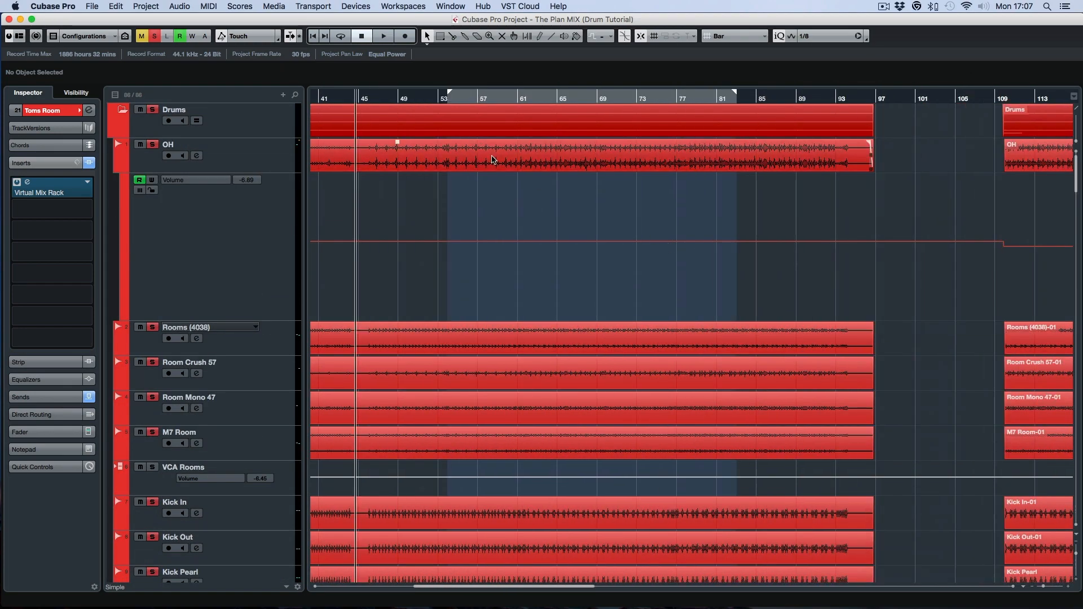
click(457, 99)
key(space)
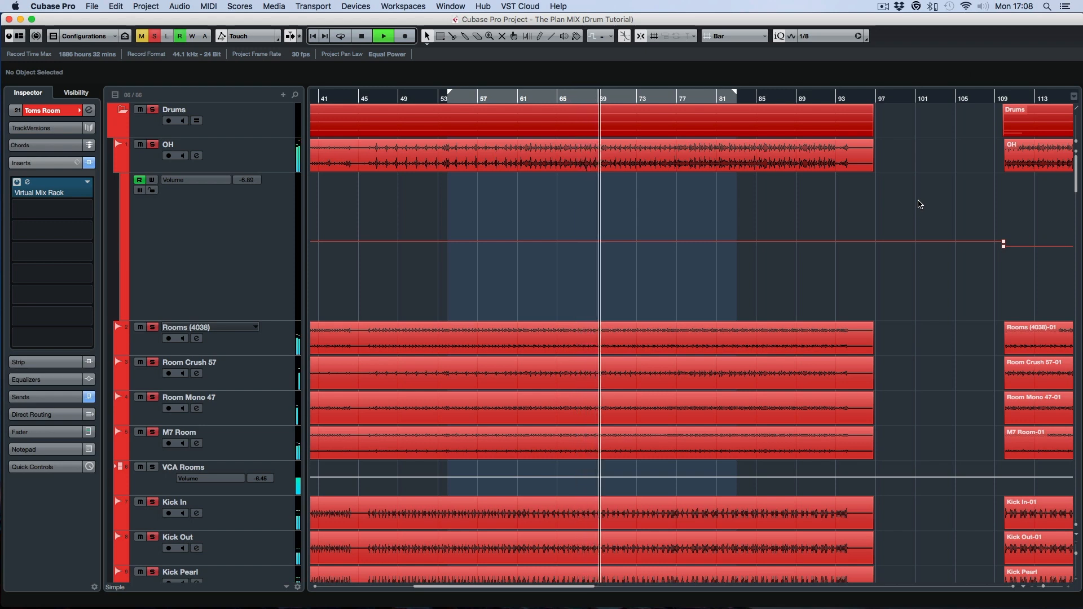
key(space)
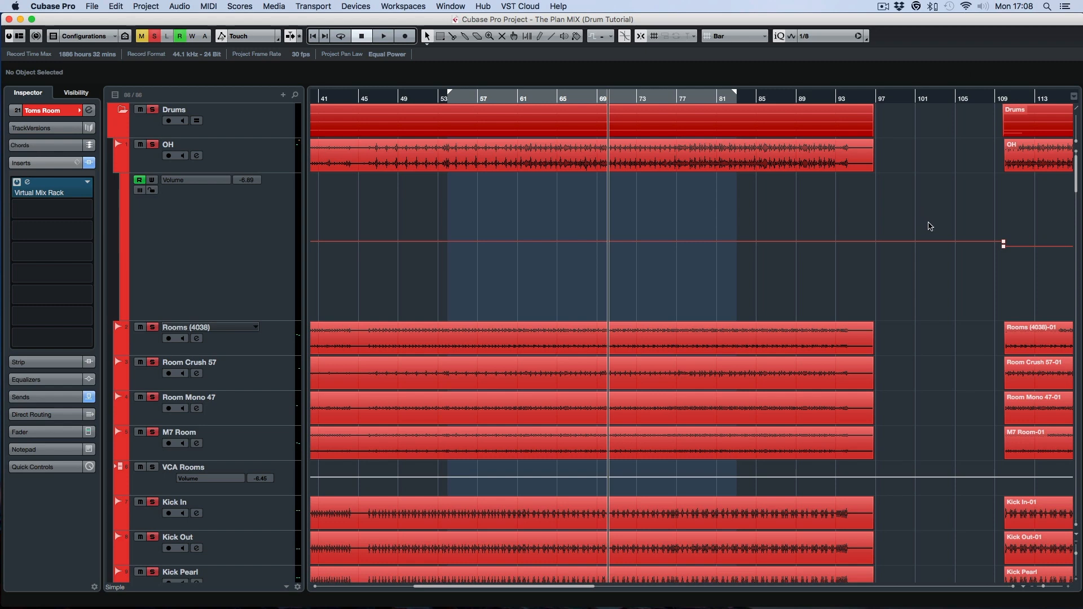
- Look over the drum tracks, the Drums and Drum Parallel group tracks and the Mix Bus automation
scroll(929, 211, down, 3)
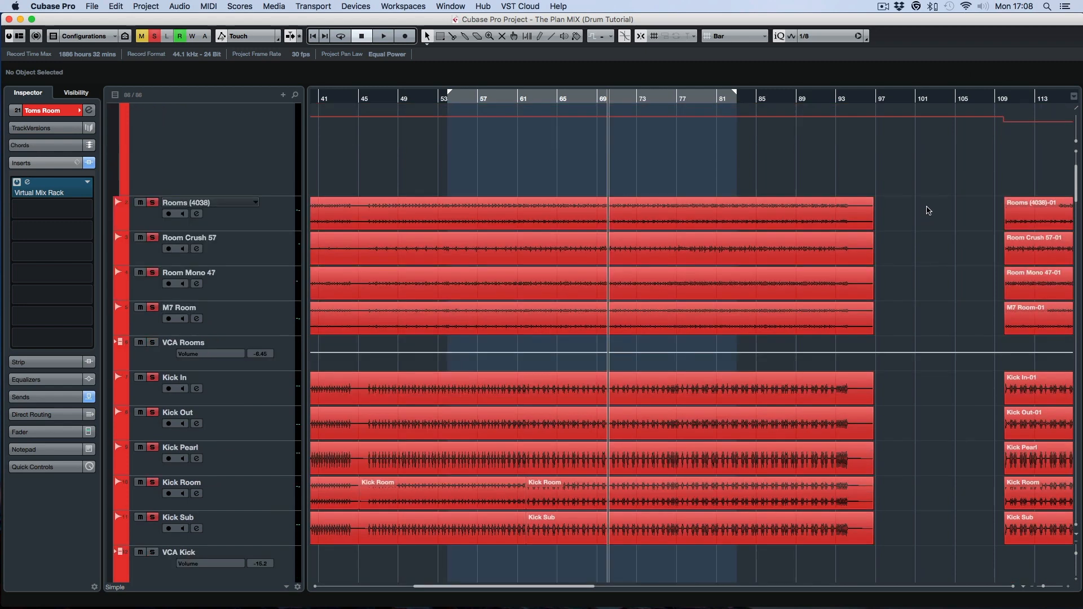
scroll(929, 210, up, 3)
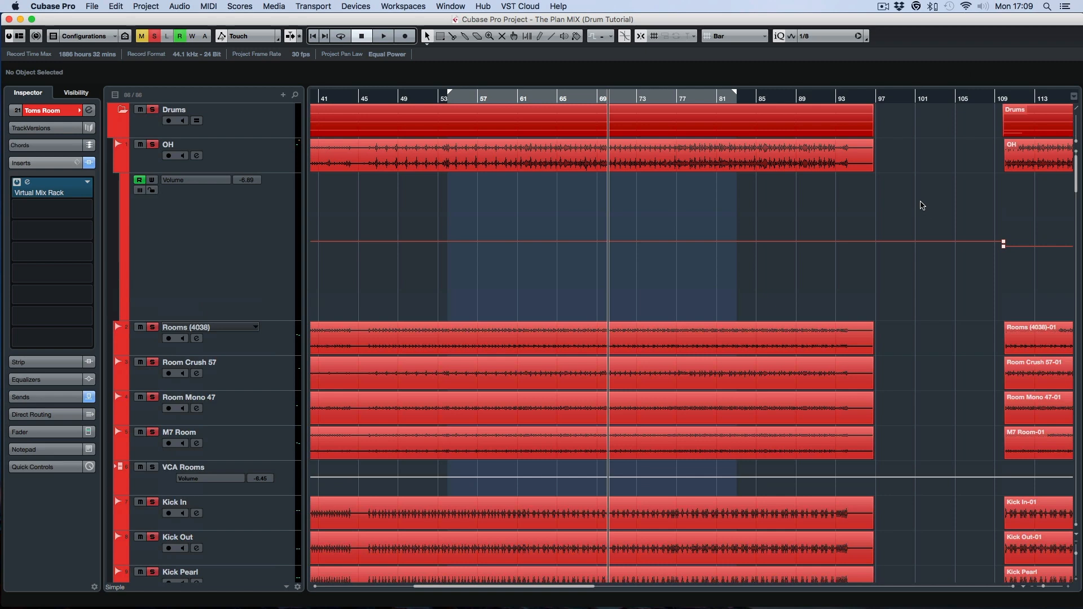
scroll(951, 188, down, 3)
scroll(950, 189, down, 15)
scroll(950, 188, down, 8)
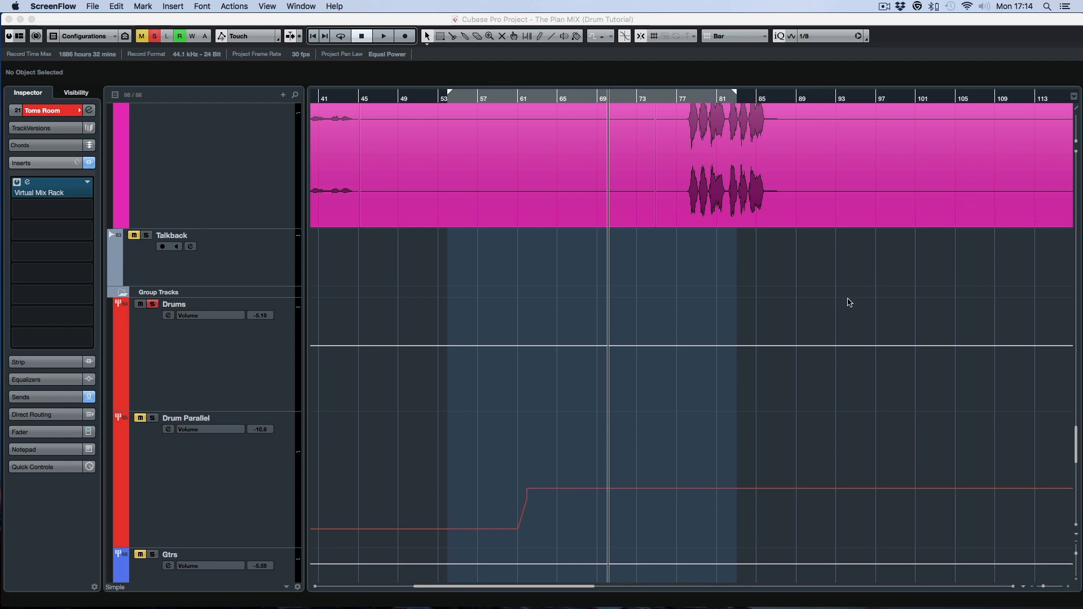
scroll(847, 302, up, 10)
scroll(847, 302, right, 2)
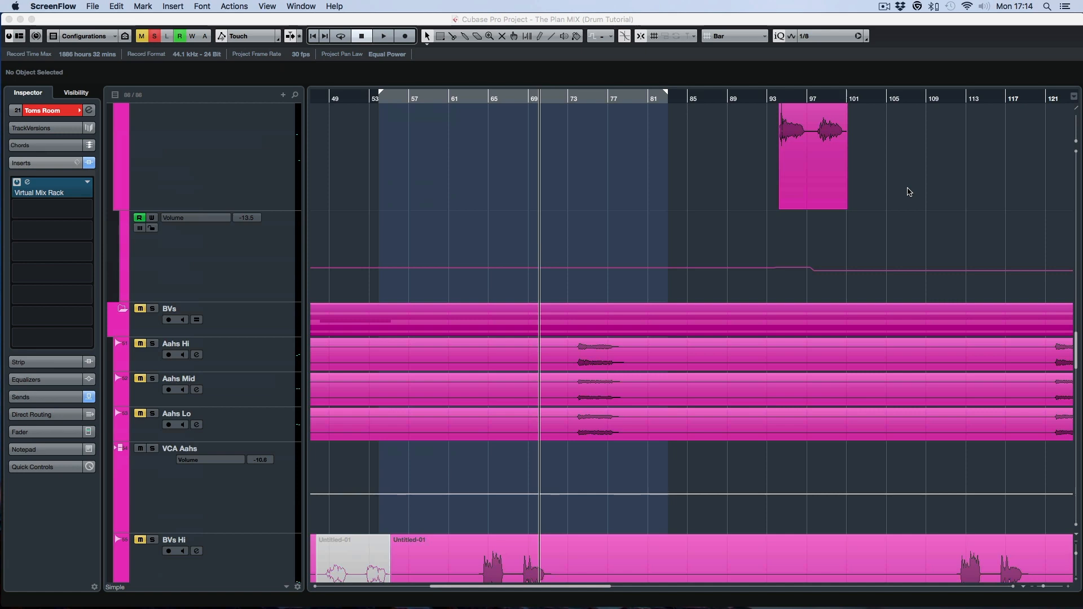
scroll(910, 192, down, 5)
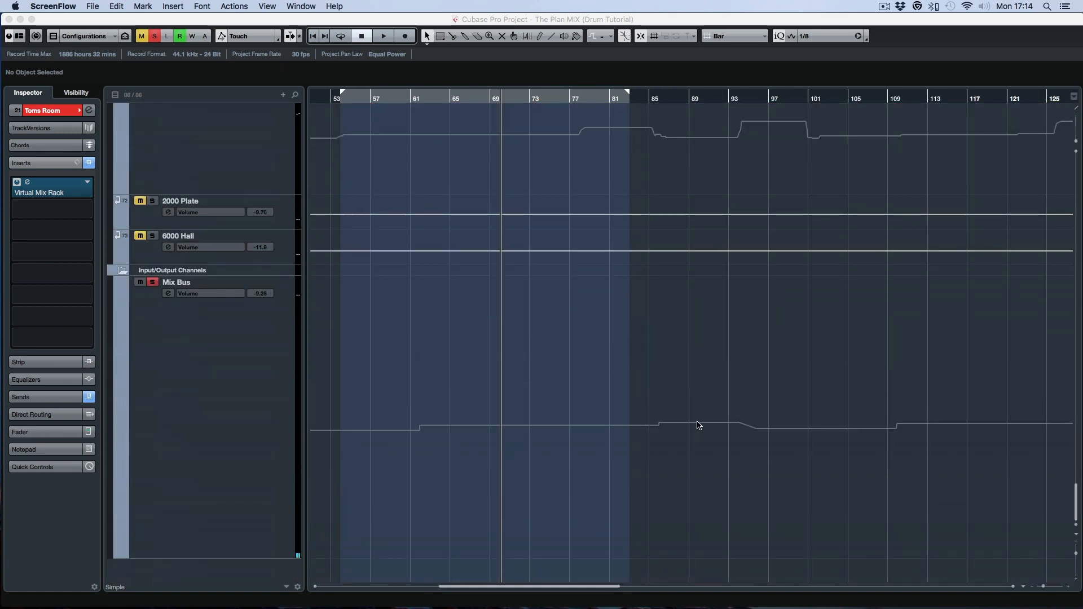
scroll(699, 426, down, 3)
scroll(698, 425, up, 2)
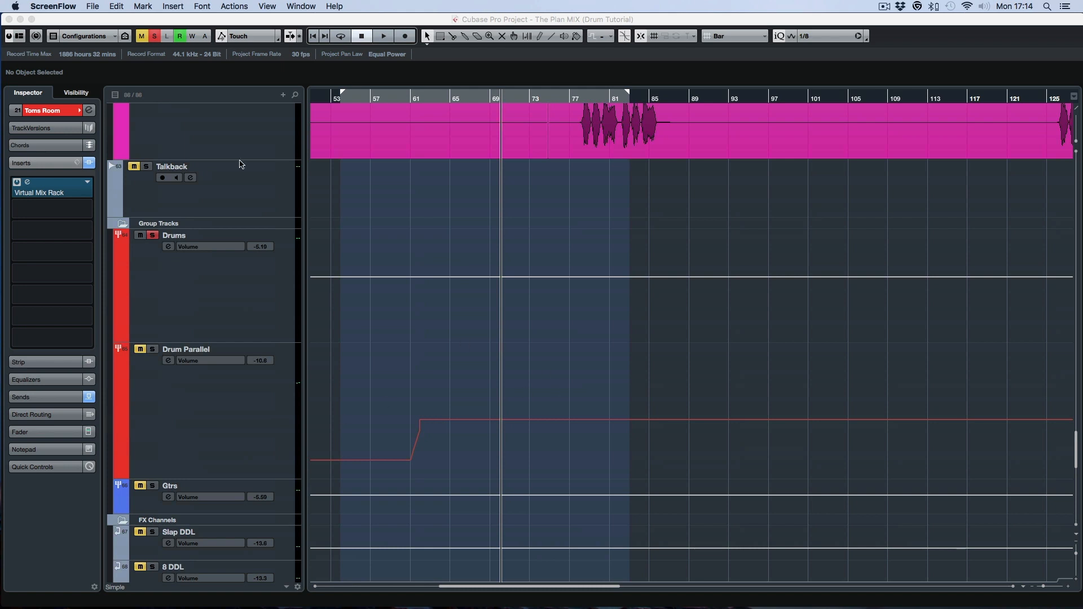
- Clear all solos and unmute the Drum Parallel group and the BM7 Room FX channel
click(155, 36)
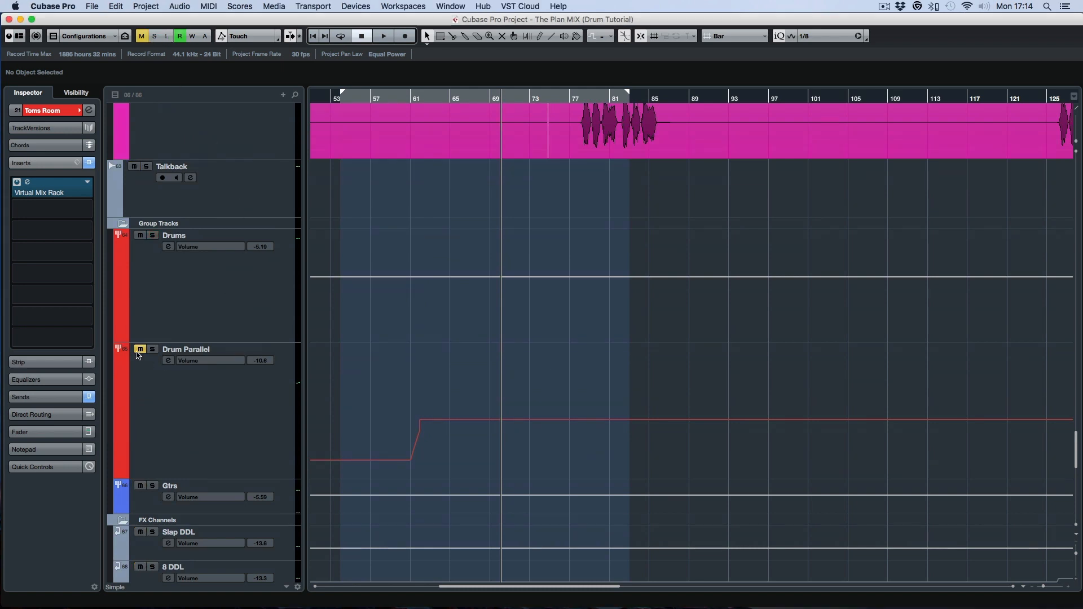
scroll(473, 325, down, 4)
click(140, 474)
click(139, 475)
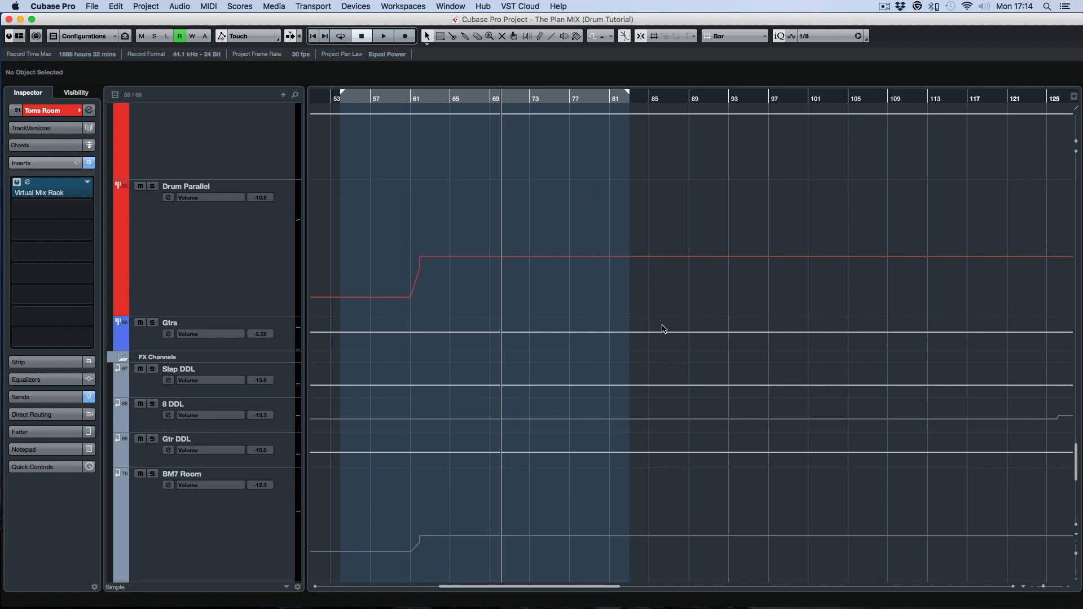
scroll(789, 376, up, 3)
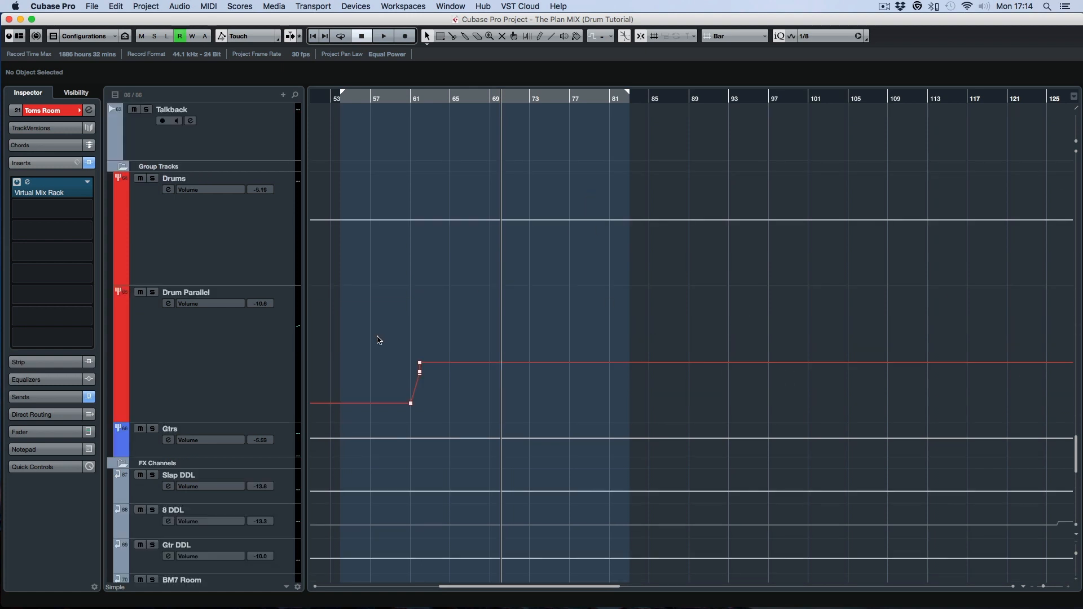
- Select the Drum Parallel group and examine its inserts and the volume automation ramp near bar 61
click(229, 358)
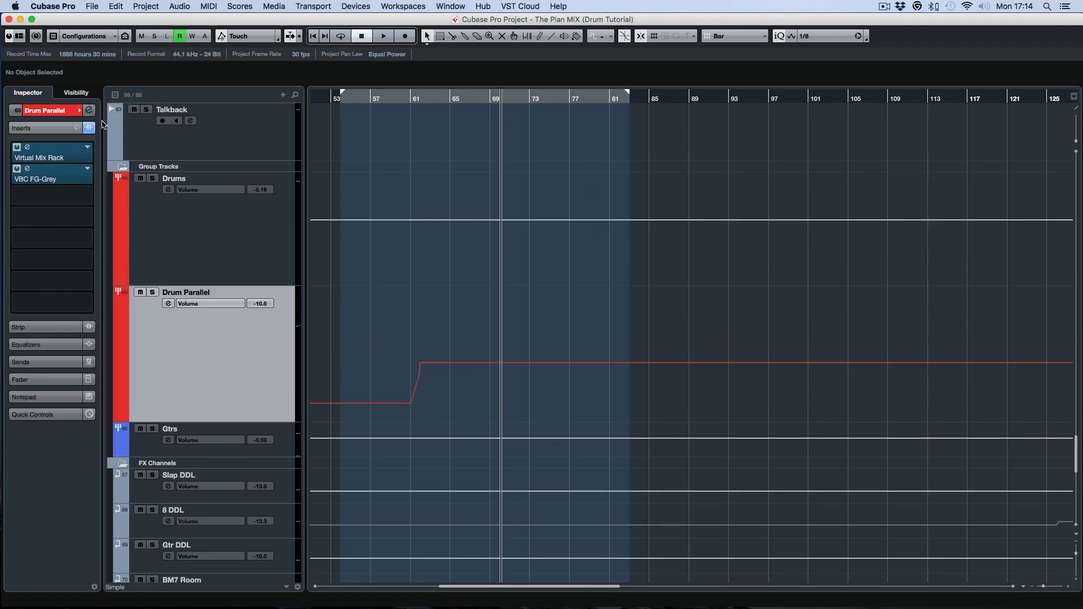
double_click(183, 298)
scroll(507, 348, left, 10)
scroll(507, 349, right, 8)
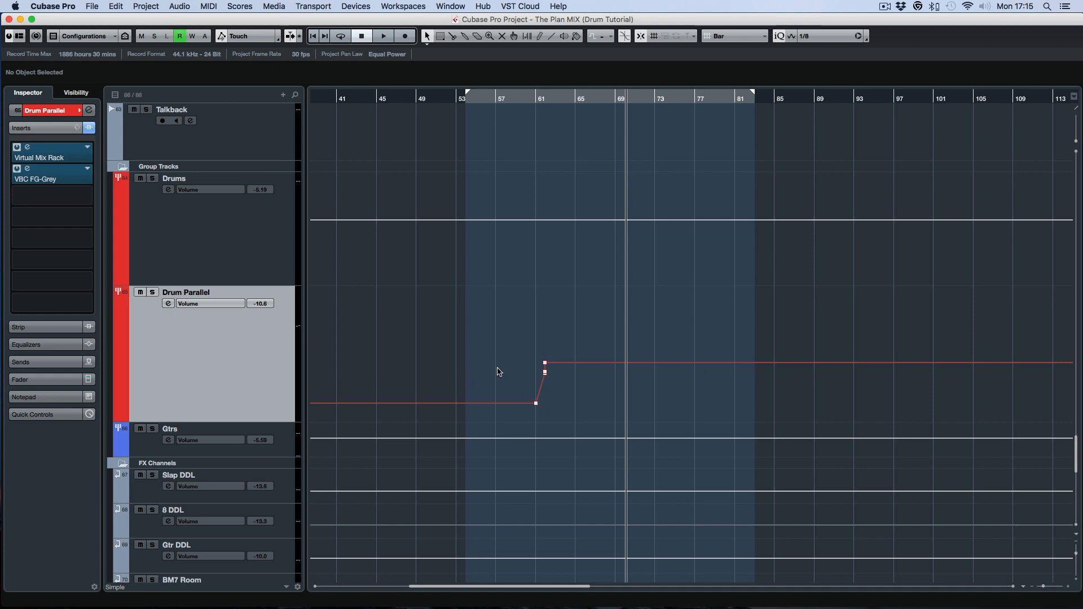
scroll(499, 372, left, 10)
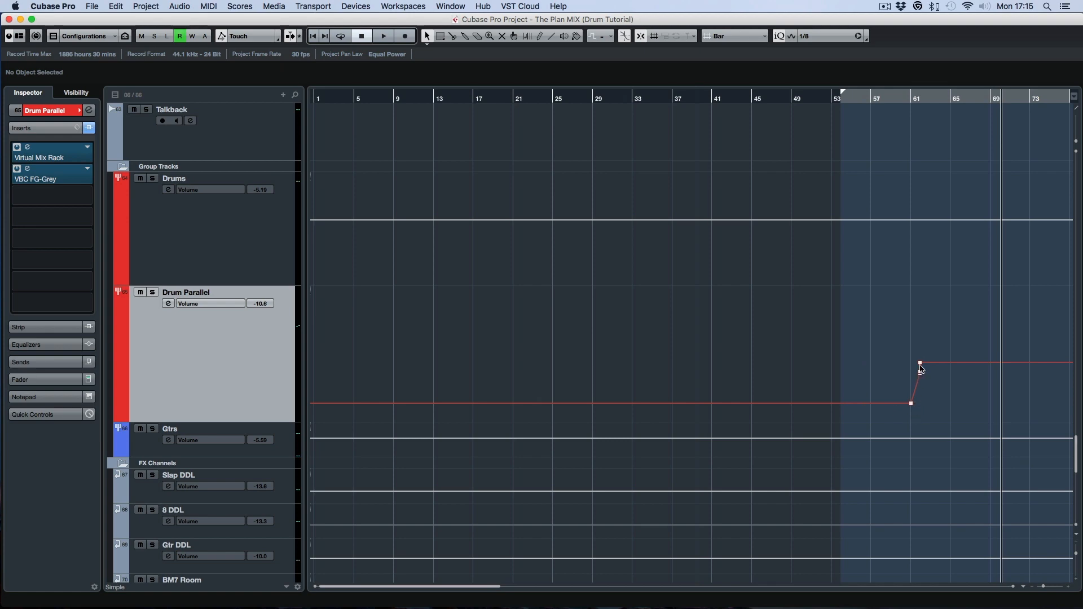
- Compare the vocal and Mix Bus automation with the Drum Parallel volume automation across the rest of the song
scroll(666, 373, up, 10)
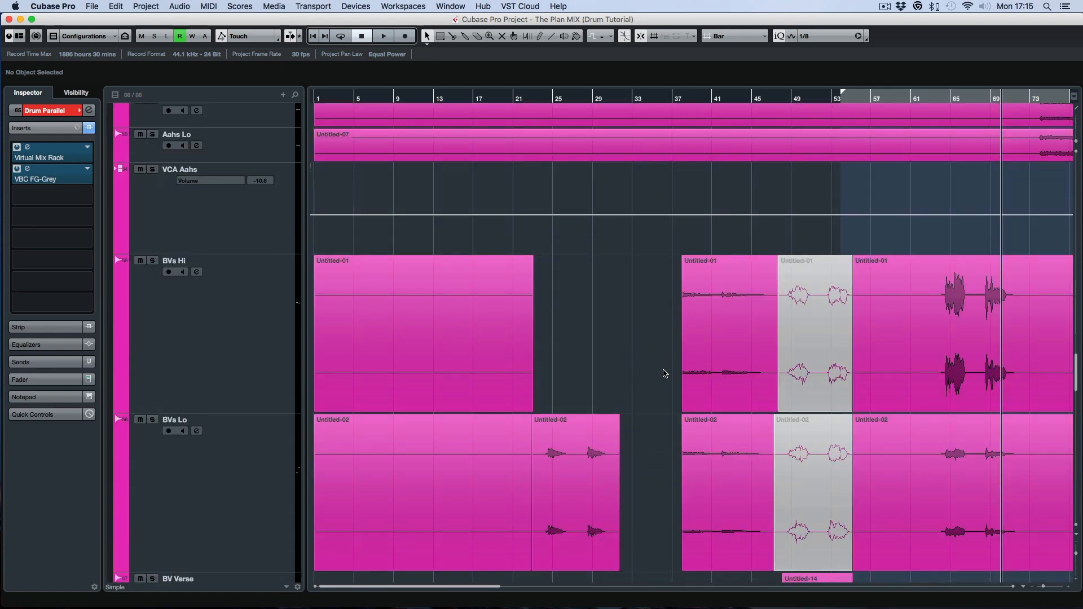
scroll(664, 373, up, 10)
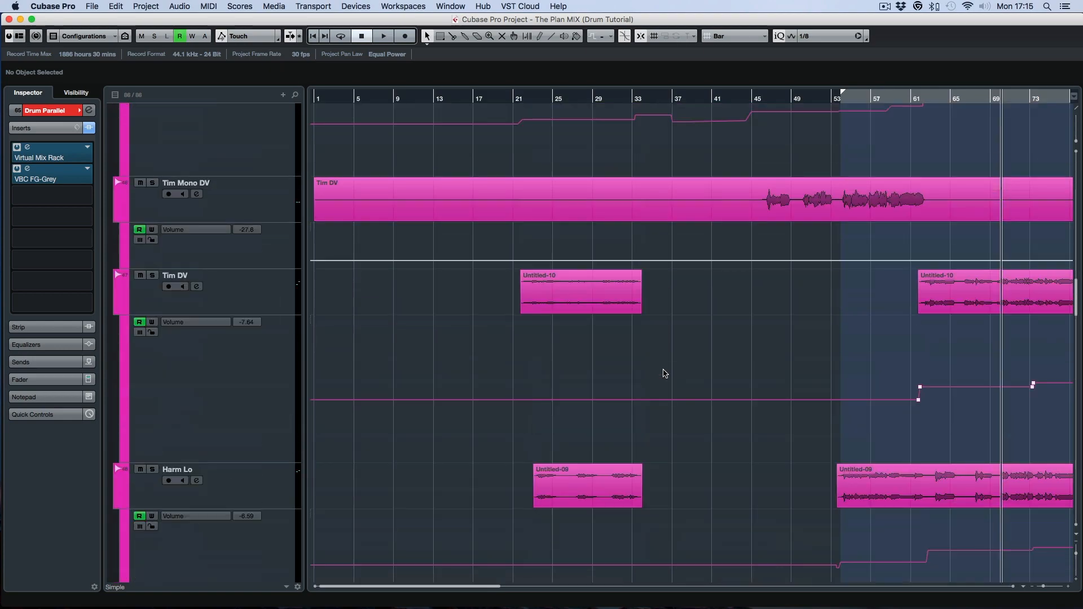
scroll(665, 373, down, 20)
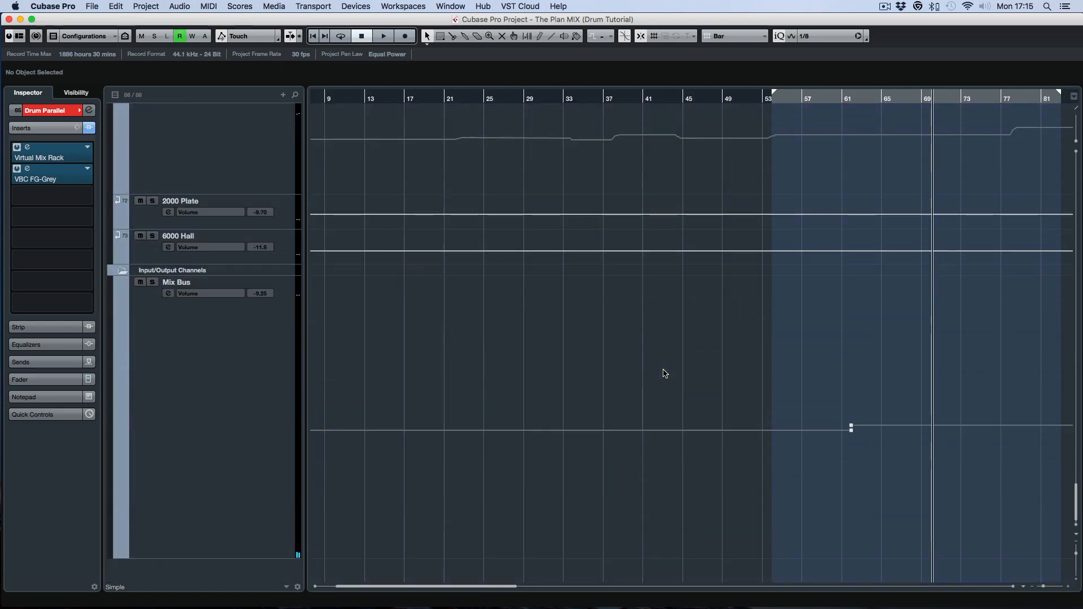
scroll(664, 373, up, 10)
scroll(664, 372, down, 3)
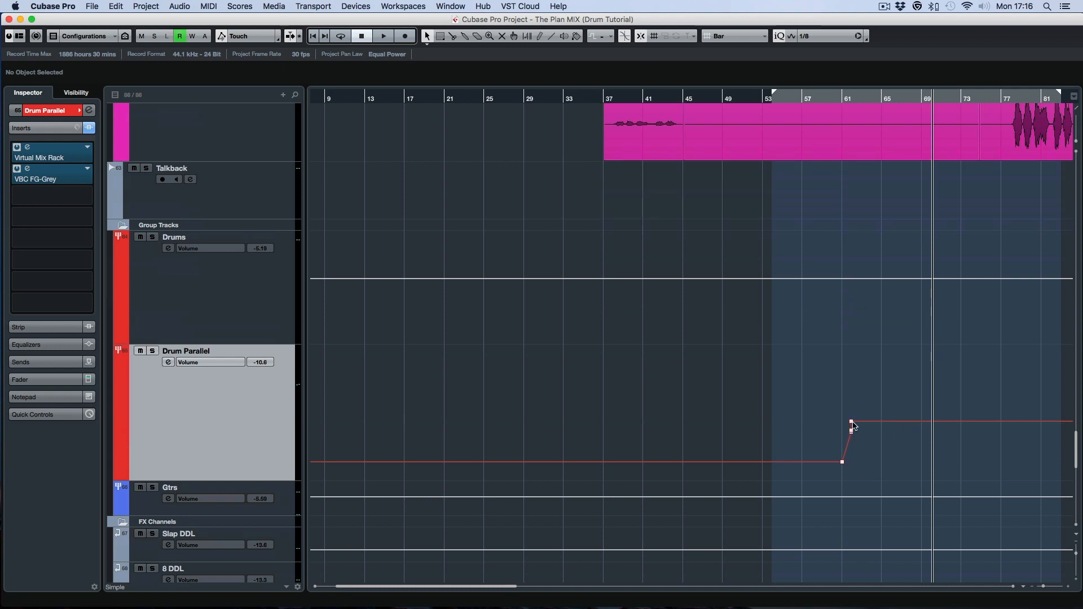
scroll(803, 400, right, 10)
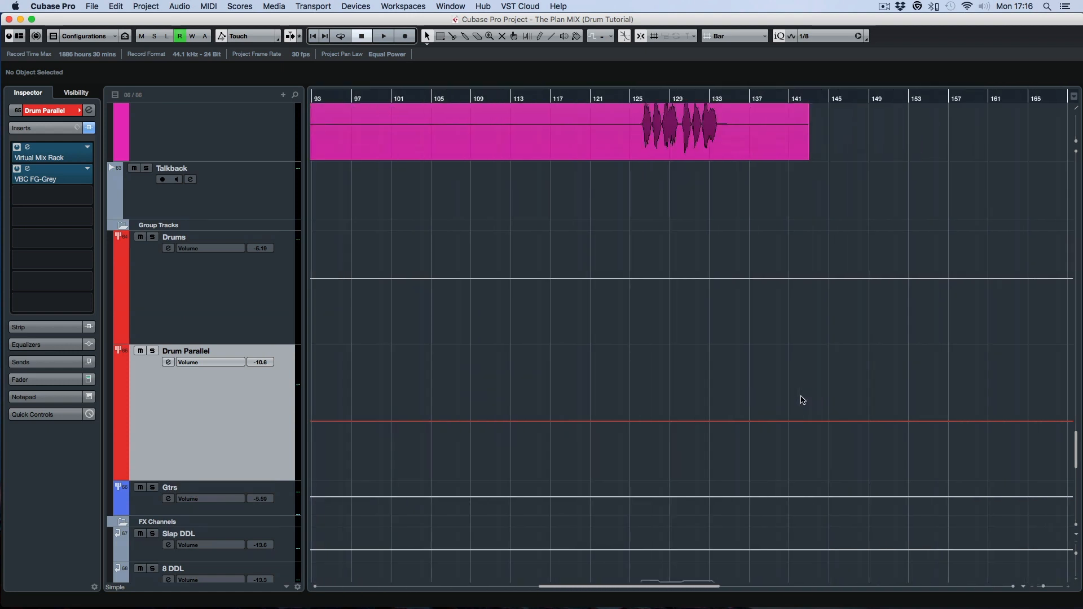
scroll(802, 398, left, 5)
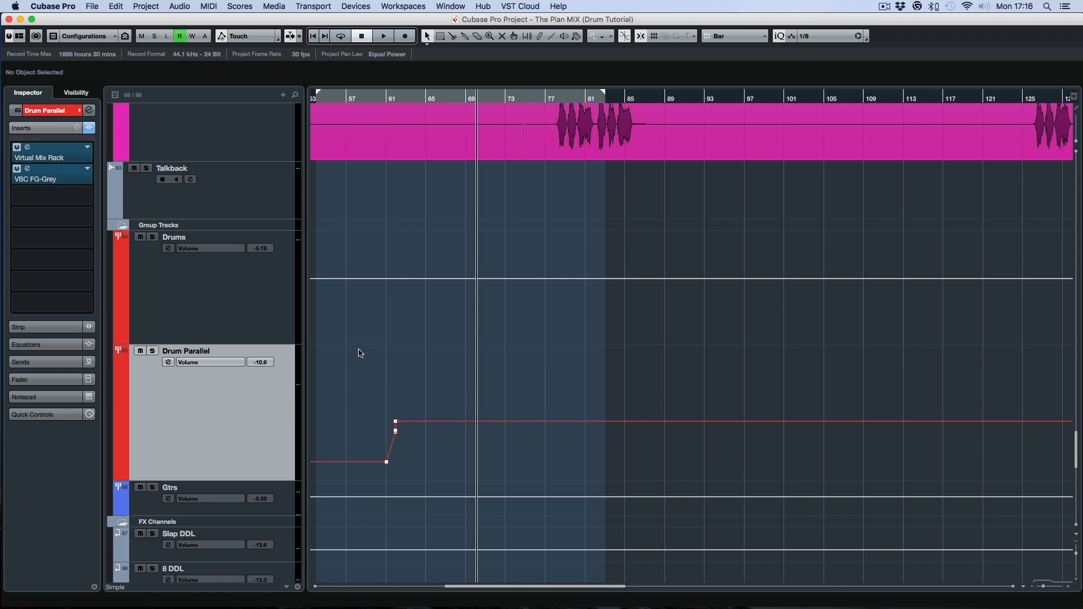
- Select the BM7 Room FX channel and examine its inserts and volume automation
scroll(360, 354, down, 5)
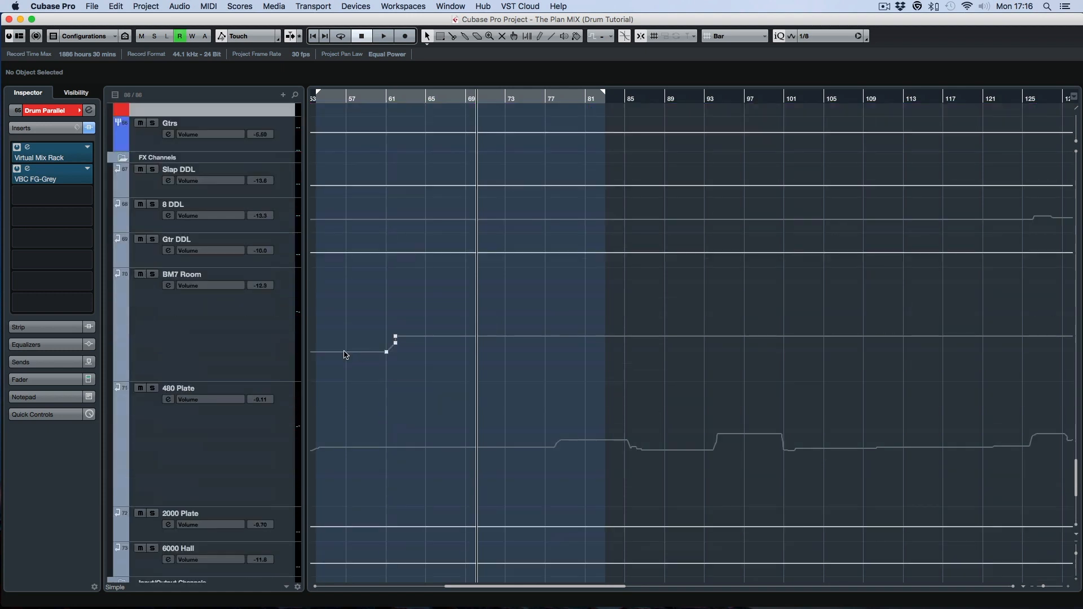
click(202, 356)
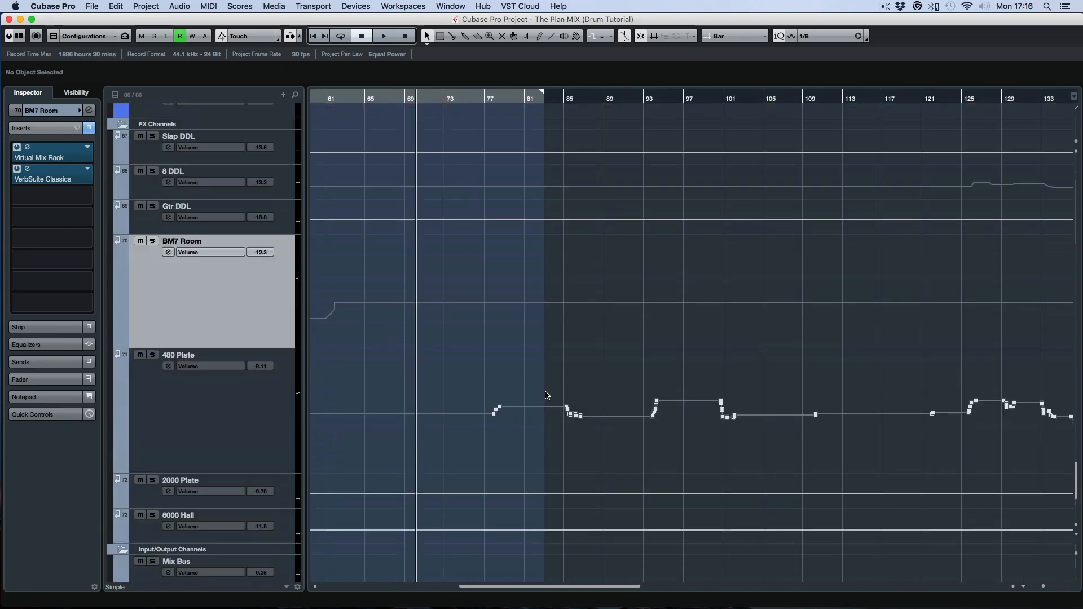
- Select the Rooms (4038) track and show its sends to BM7 Room and Drum Parallel
scroll(545, 395, up, 20)
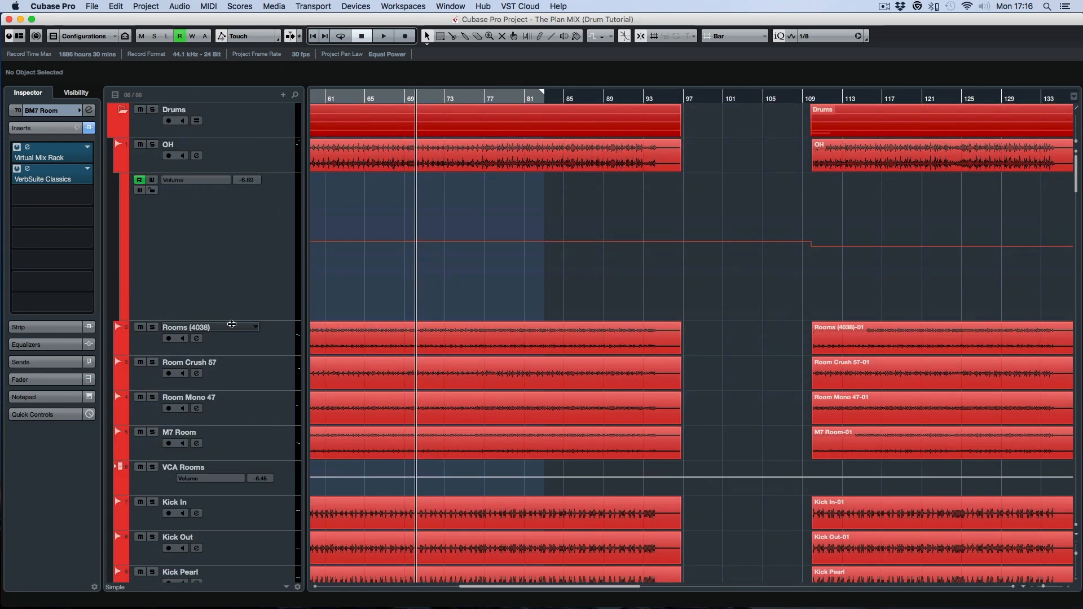
click(261, 341)
click(45, 397)
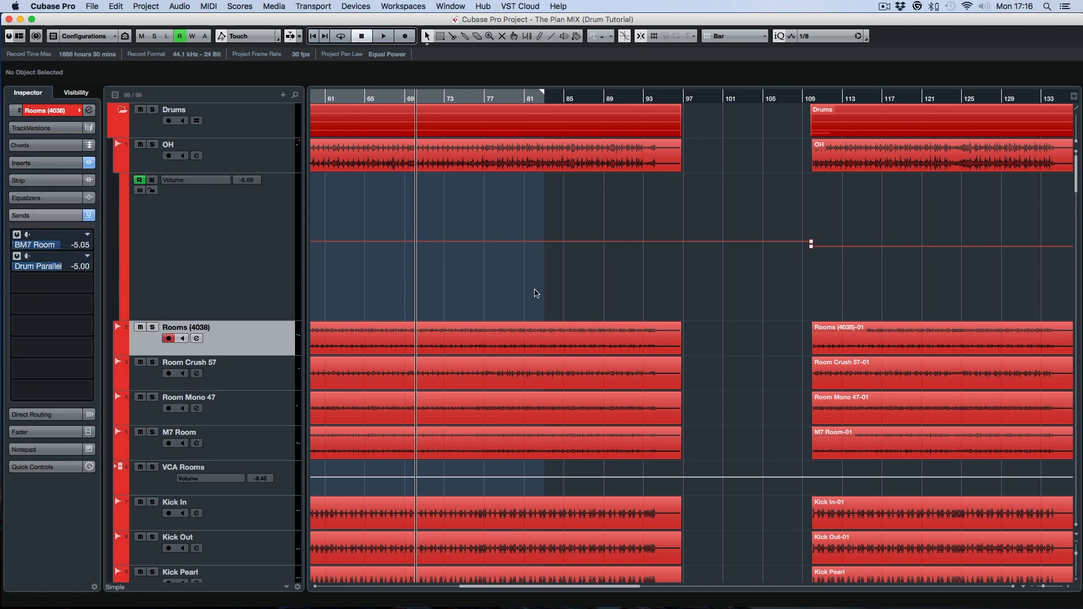
- Select the Snare Room track and show its sends to BM7 Room and Drum Parallel
scroll(491, 304, down, 5)
scroll(491, 305, right, 2)
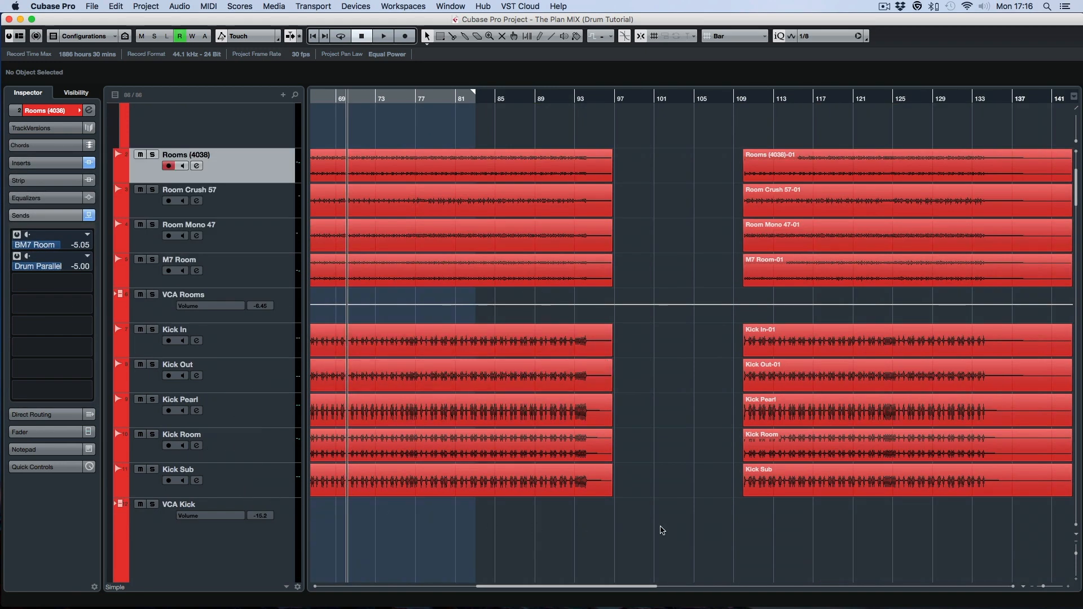
scroll(701, 504, down, 5)
scroll(700, 504, down, 6)
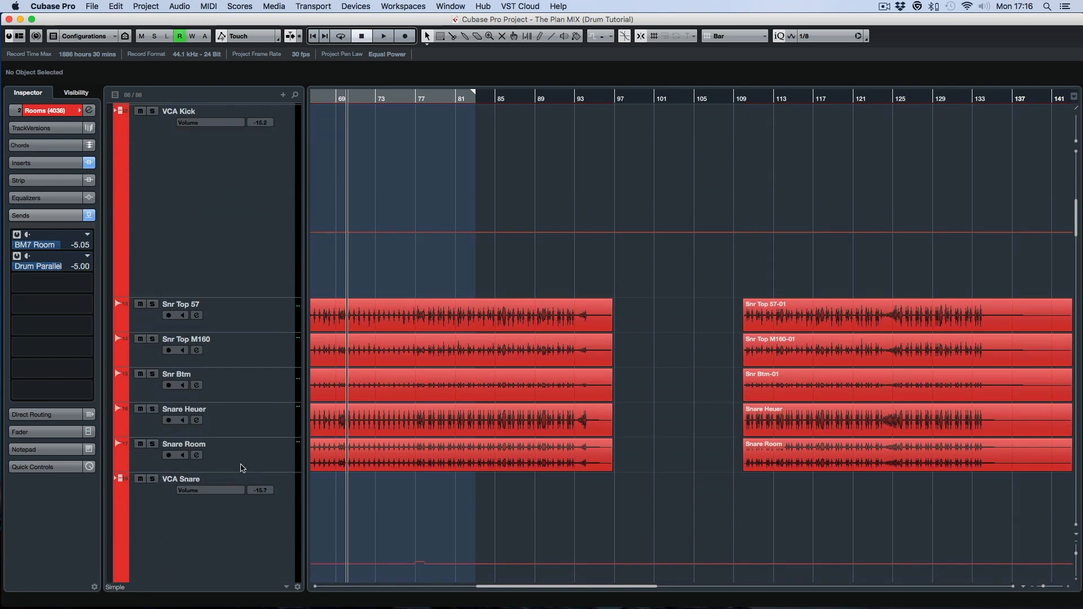
click(218, 459)
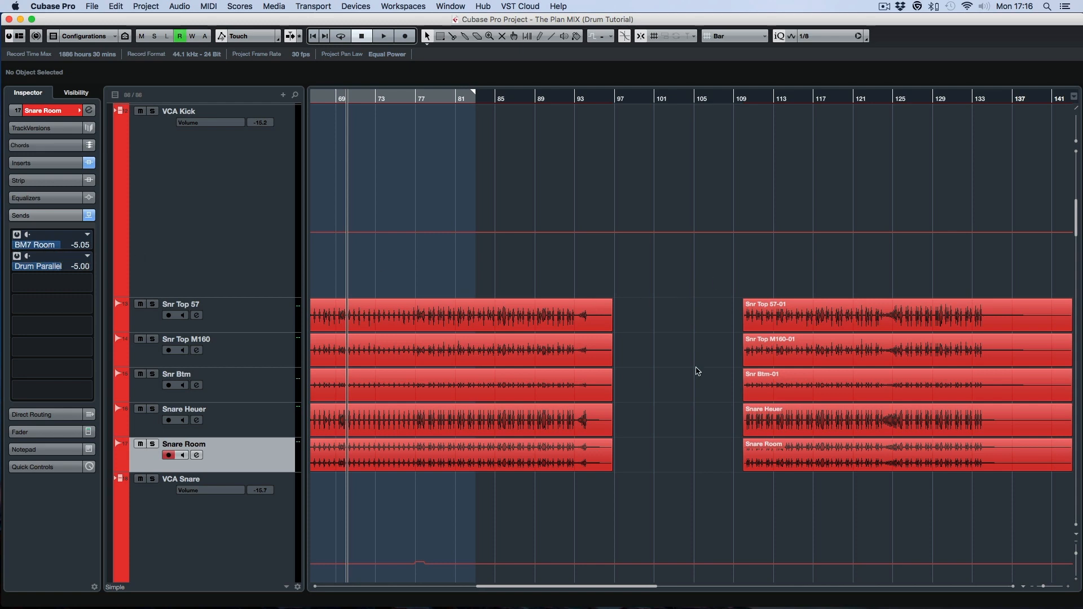
- Review the drum tracks from the room mics down, then select the BM7 Room FX channel and open its VerbSuite Classics insert
scroll(696, 370, up, 10)
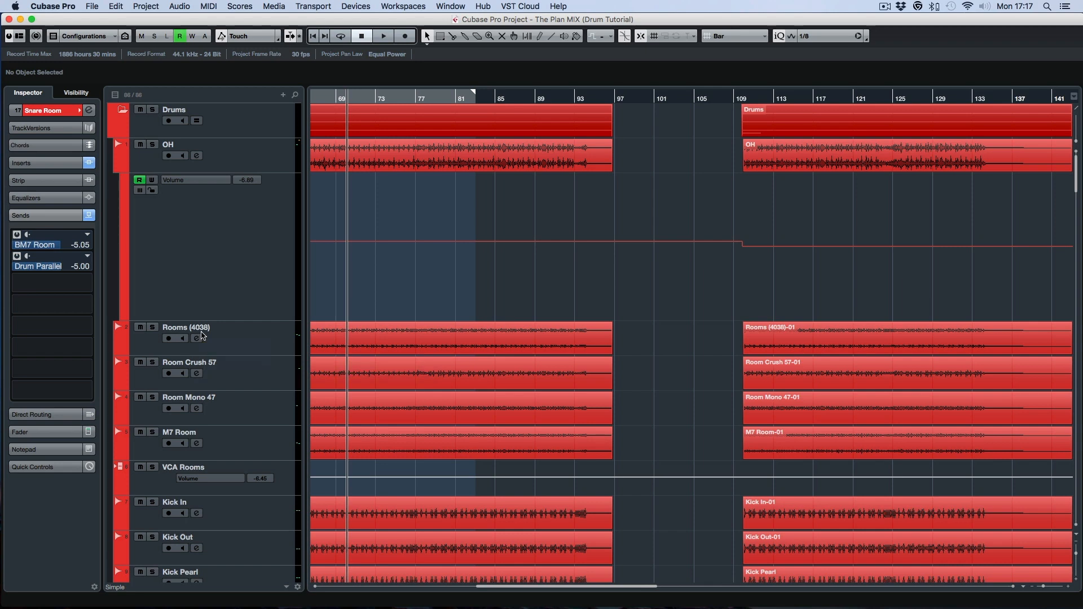
scroll(677, 316, down, 10)
scroll(678, 316, right, 2)
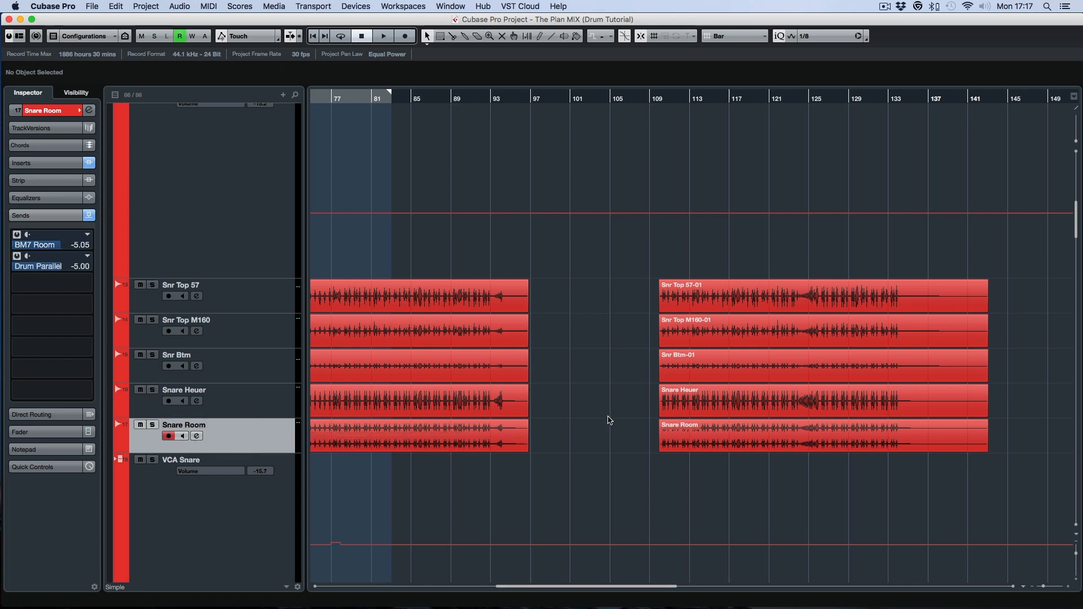
scroll(646, 333, down, 15)
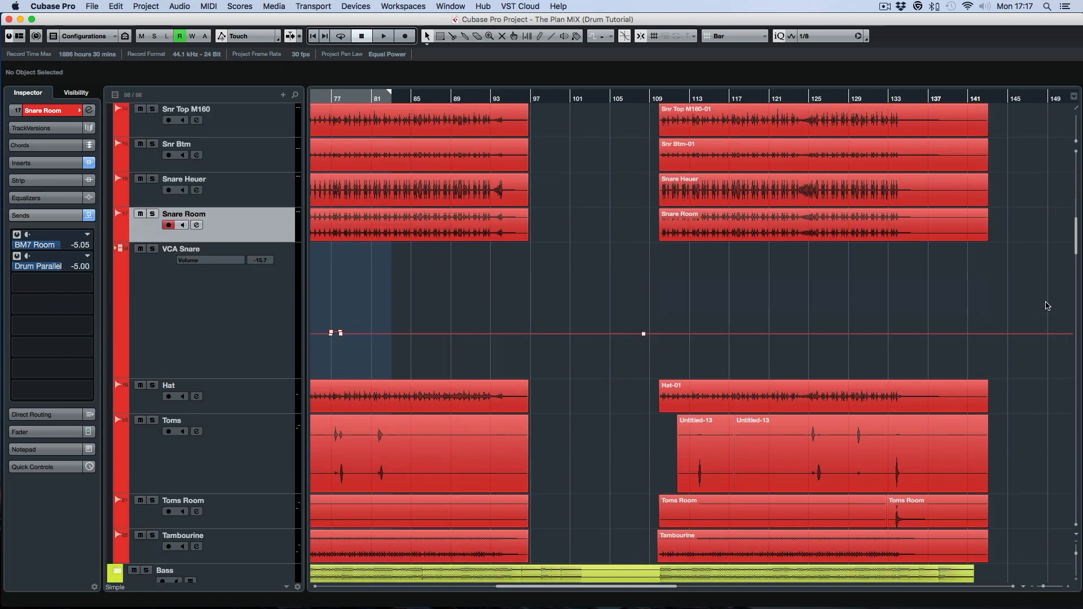
scroll(1046, 306, down, 15)
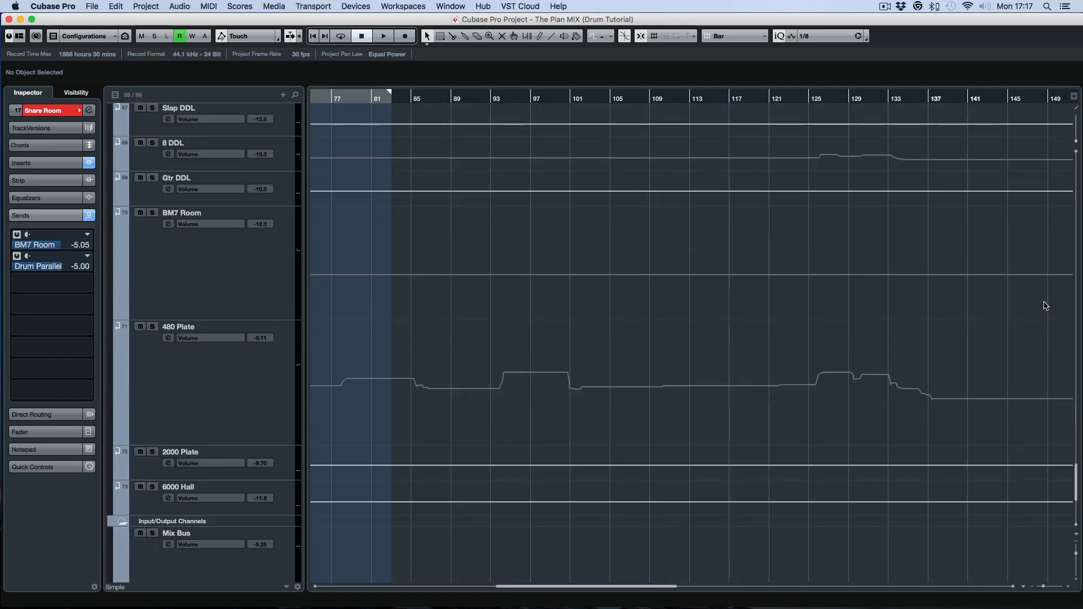
click(231, 388)
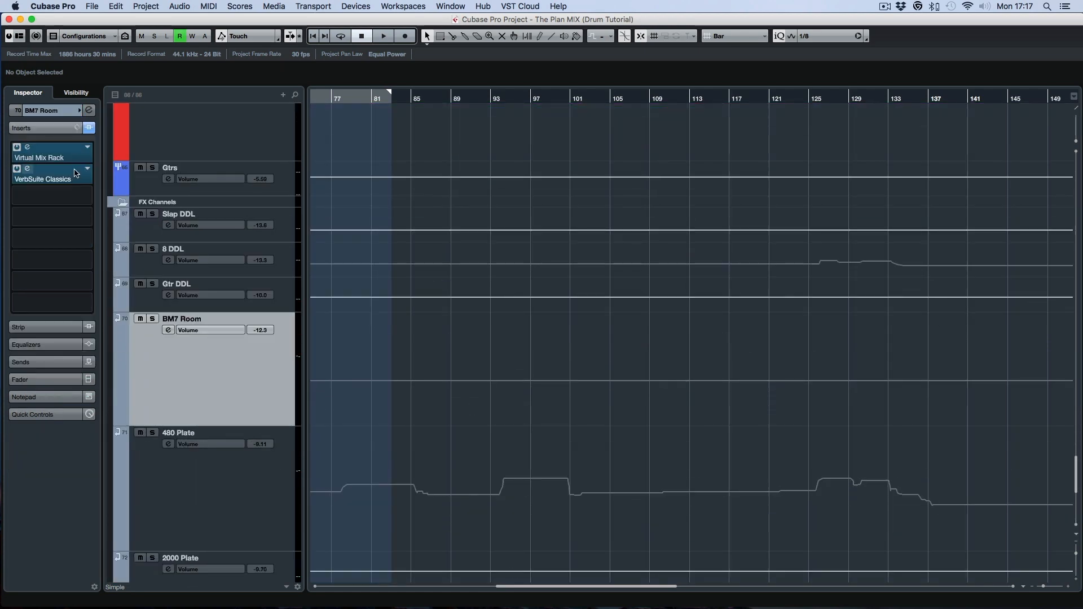
click(54, 179)
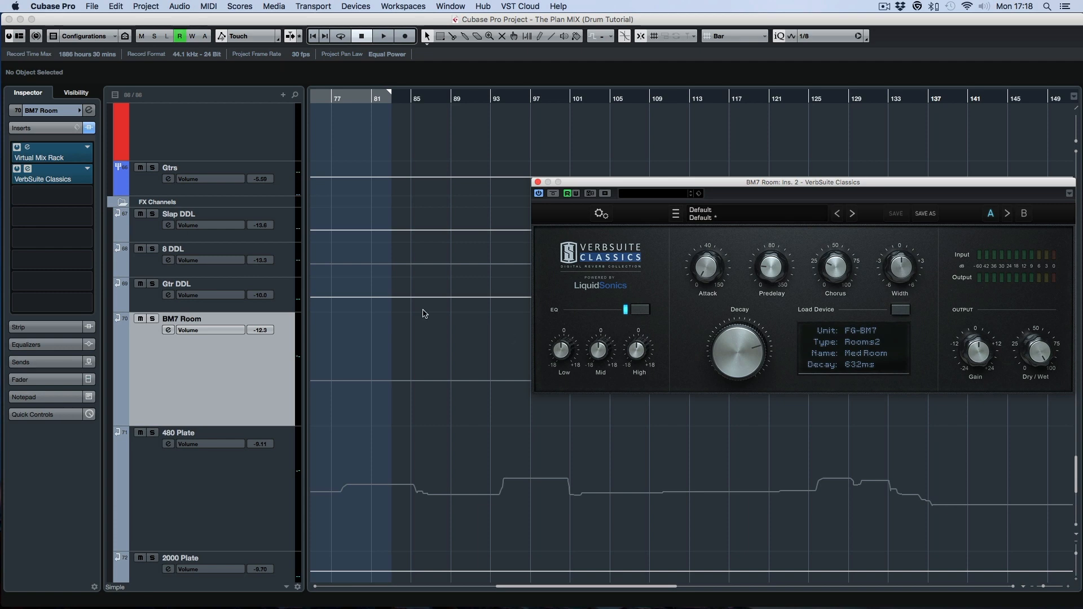
- Open BM7 Room's Virtual Mix Rack insert, examine the low and high bands of its FG-S EQ, and close it
double_click(56, 158)
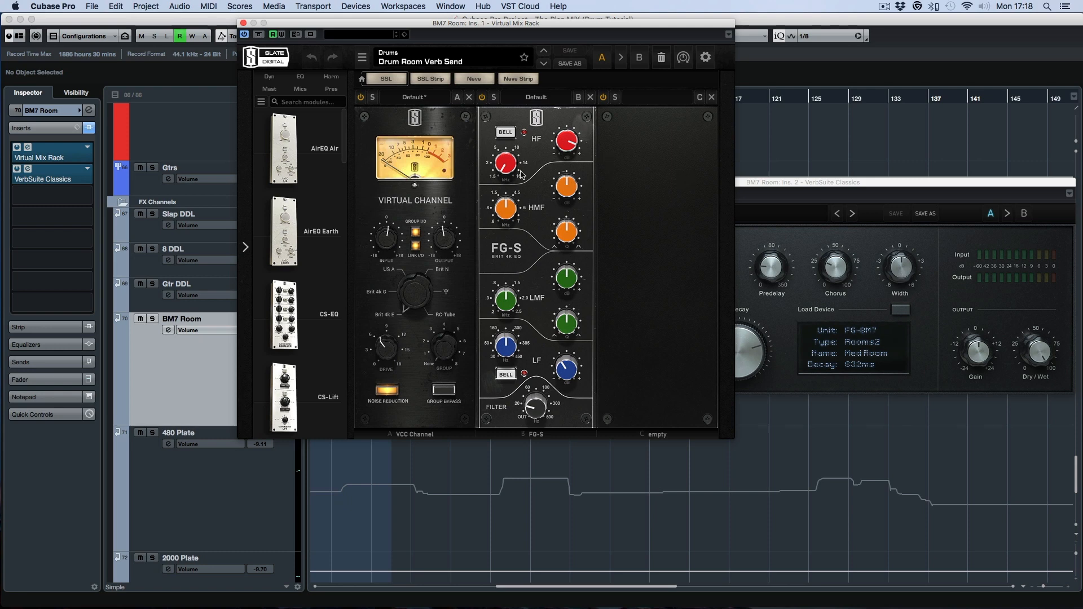
drag(485, 24, 540, 24)
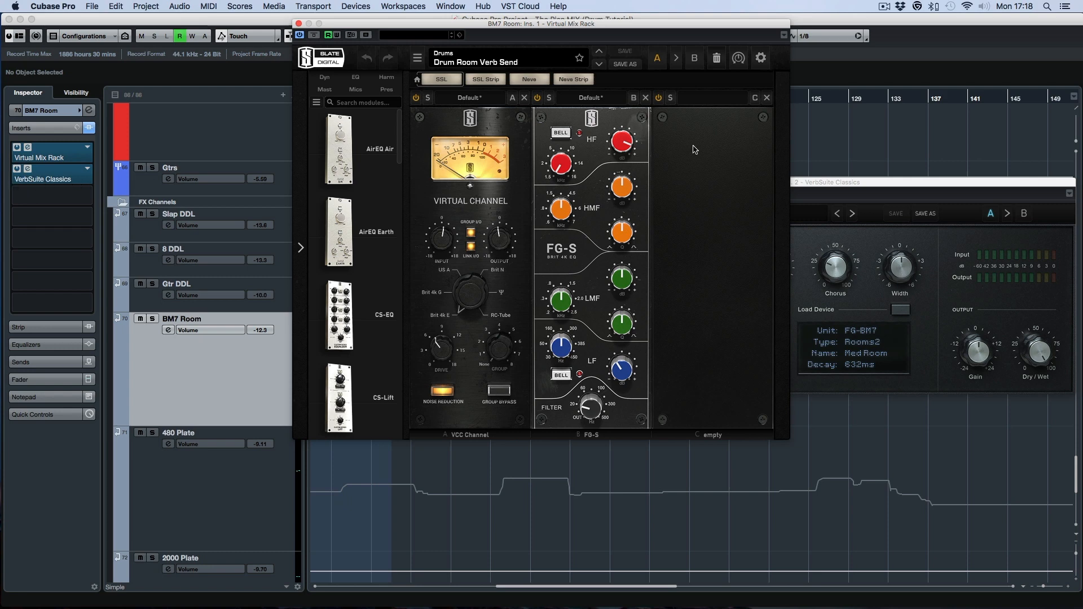
mouse_move(608, 374)
drag(619, 370, 614, 373)
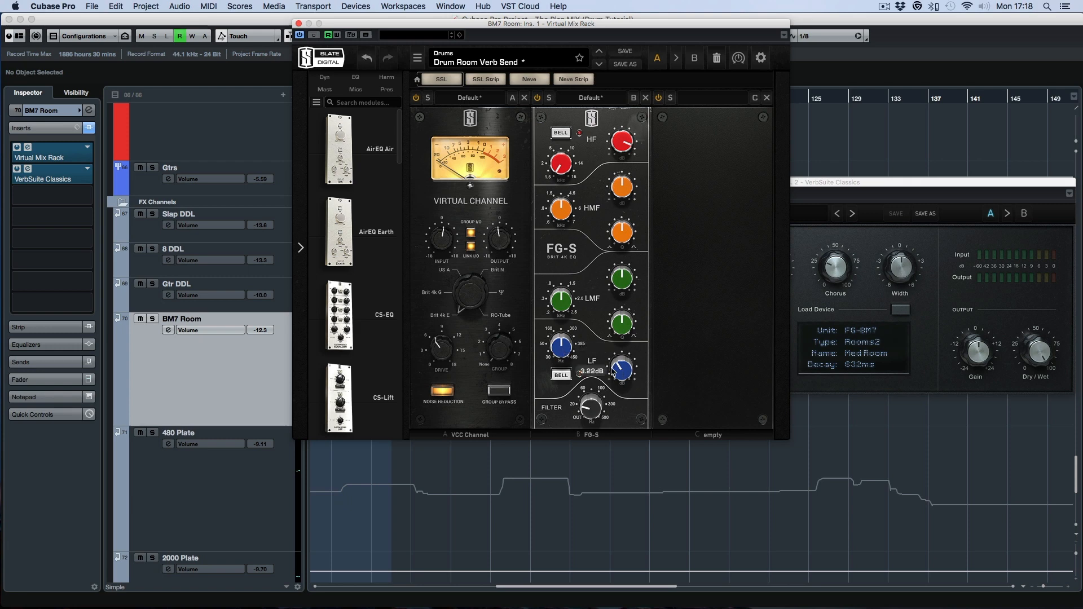
click(580, 374)
mouse_move(561, 168)
mouse_move(623, 145)
click(299, 23)
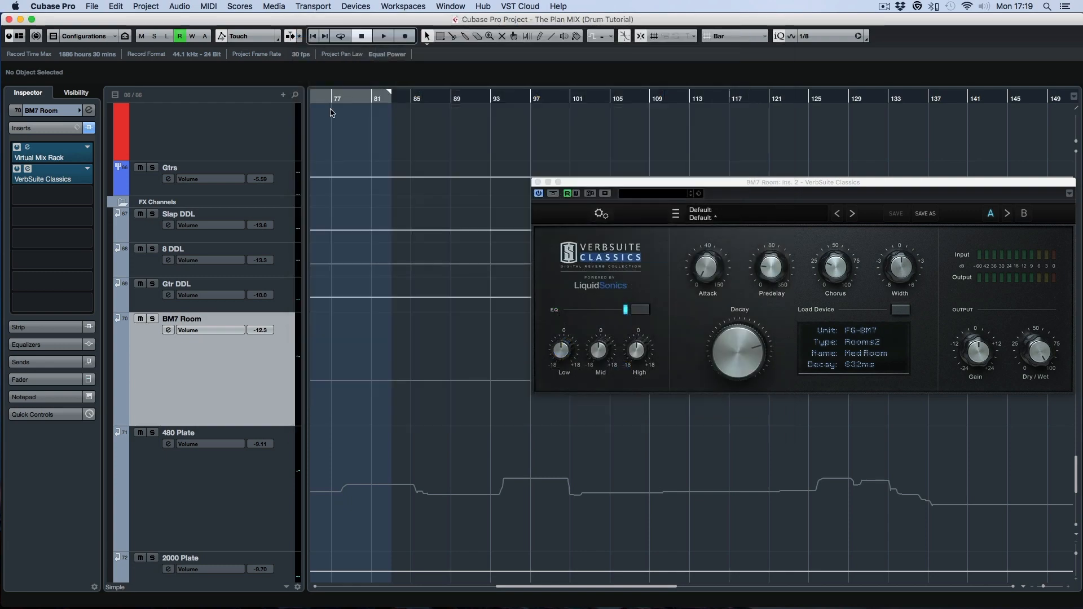
- Solo the BM7 Room channel and play it from about bar 55, stopping before the volume ramp at bar 61
click(153, 319)
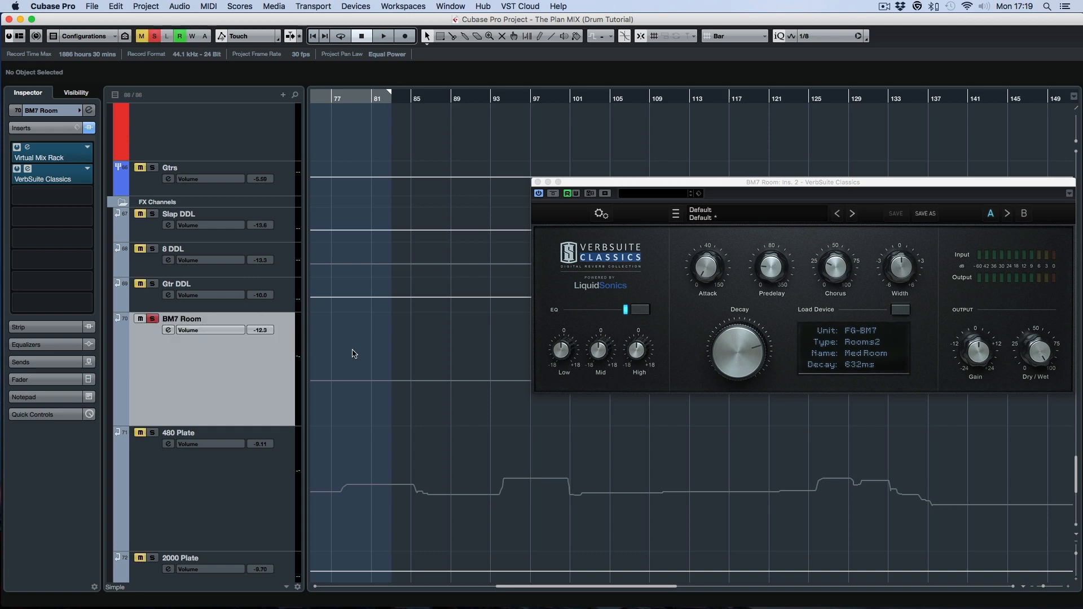
scroll(452, 321, left, 5)
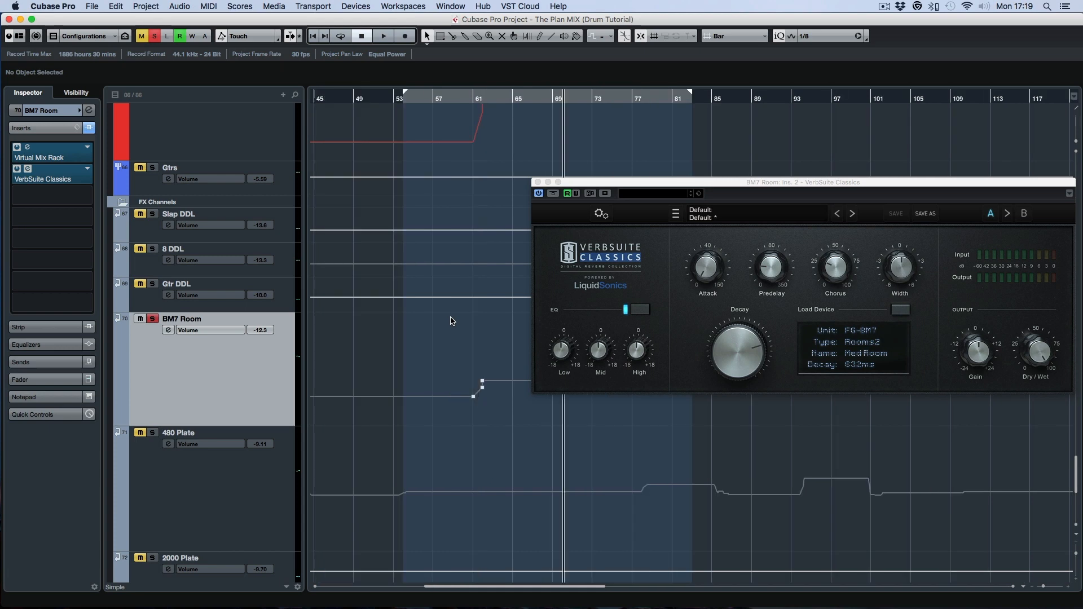
click(412, 107)
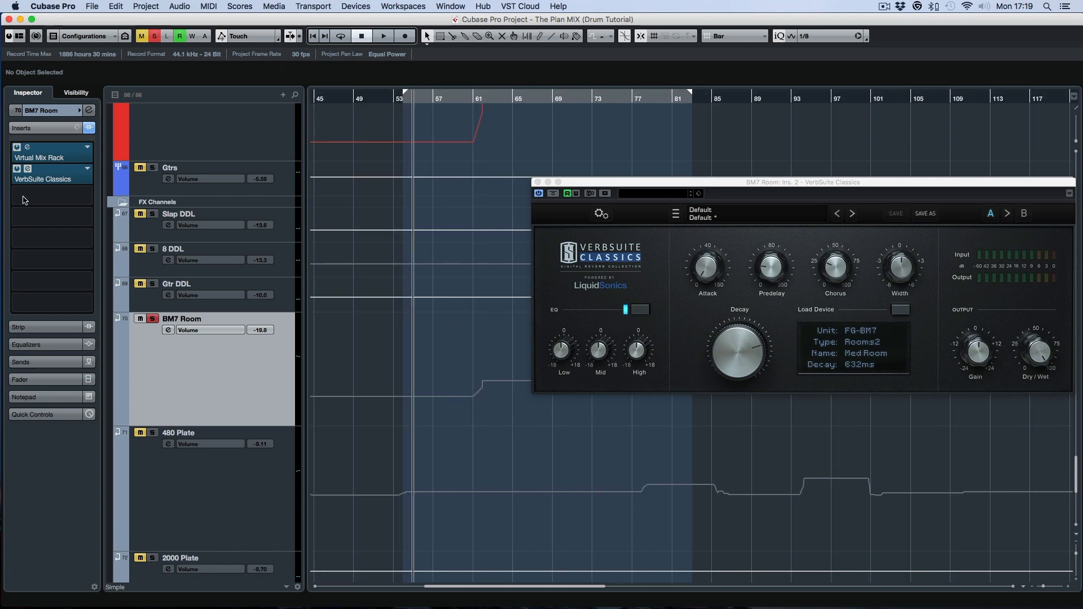
key(space)
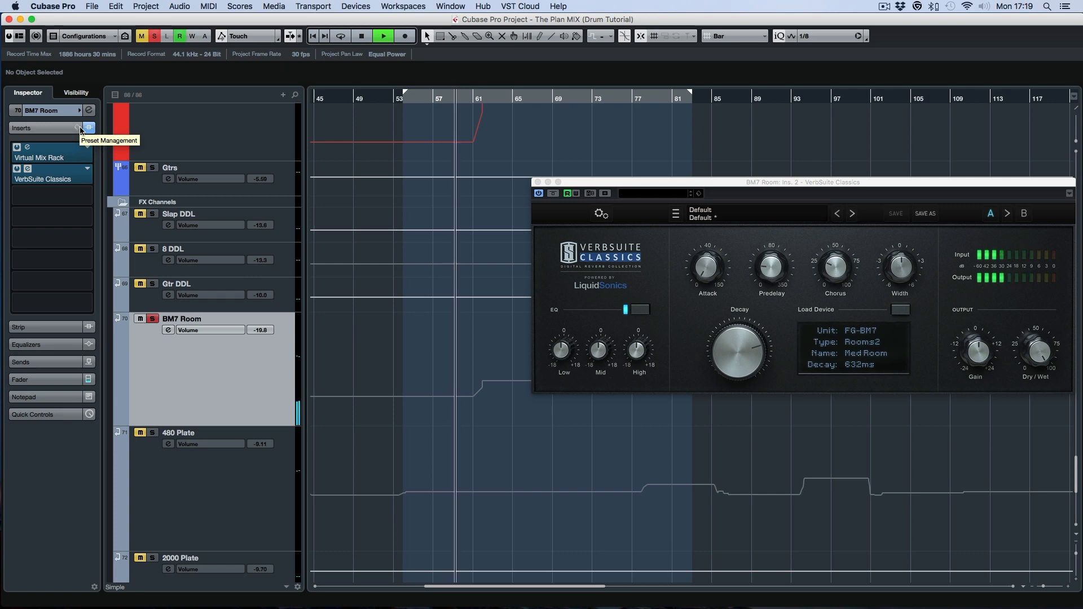
key(space)
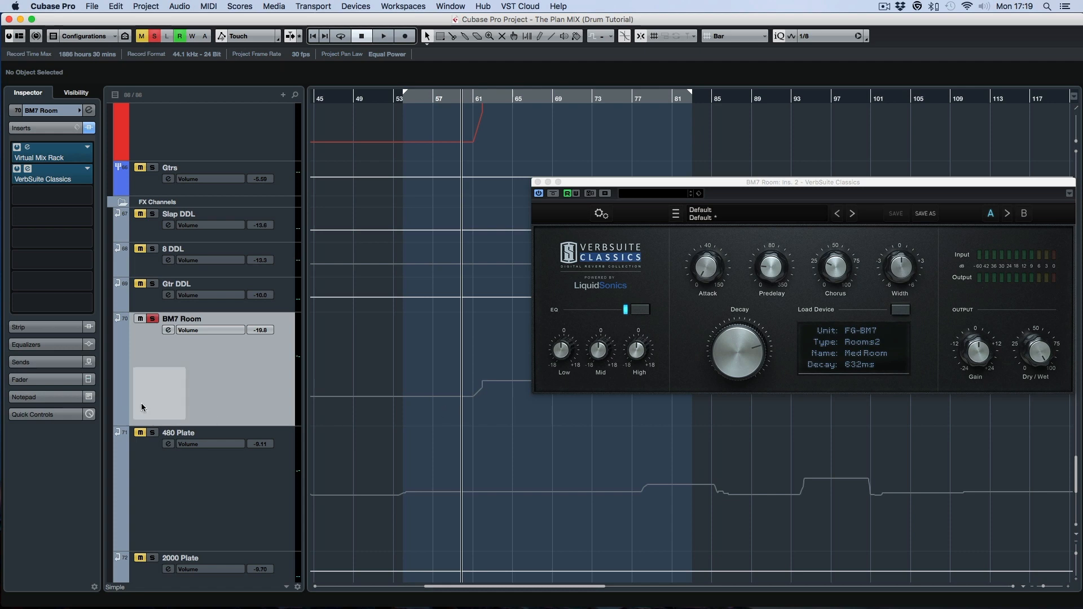
- Bypass the Virtual Mix Rack insert on BM7 Room and audition the soloed reverb from about bar 54
click(17, 148)
click(39, 158)
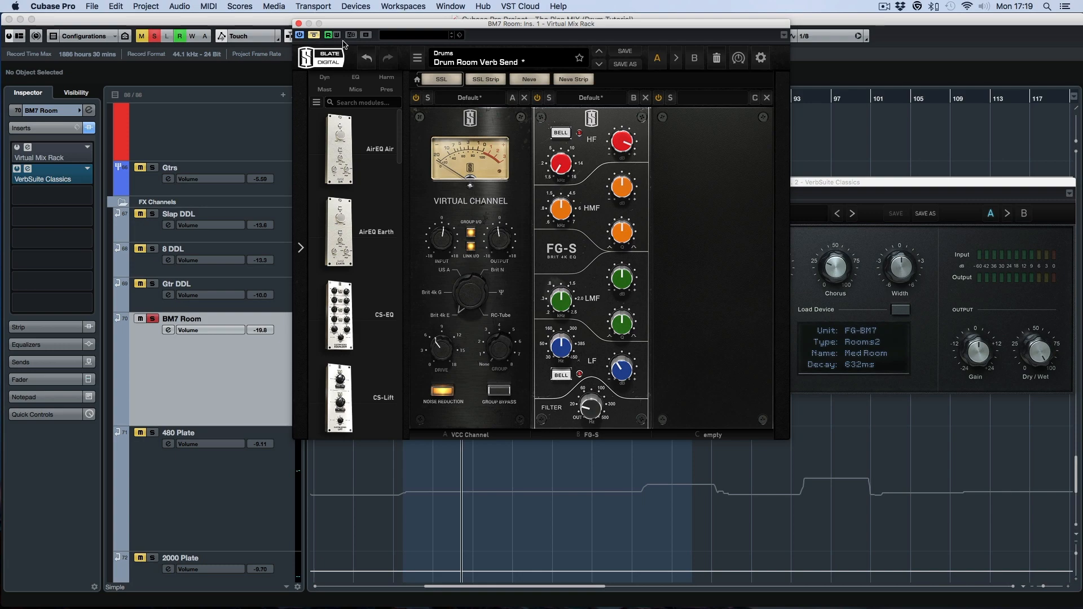
click(299, 24)
click(405, 101)
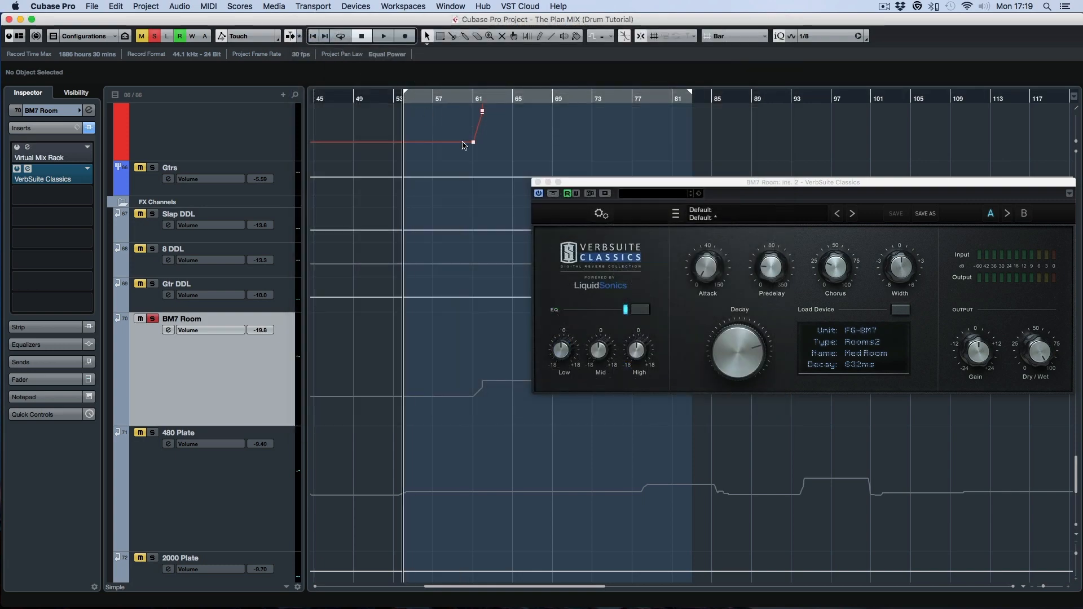
key(space)
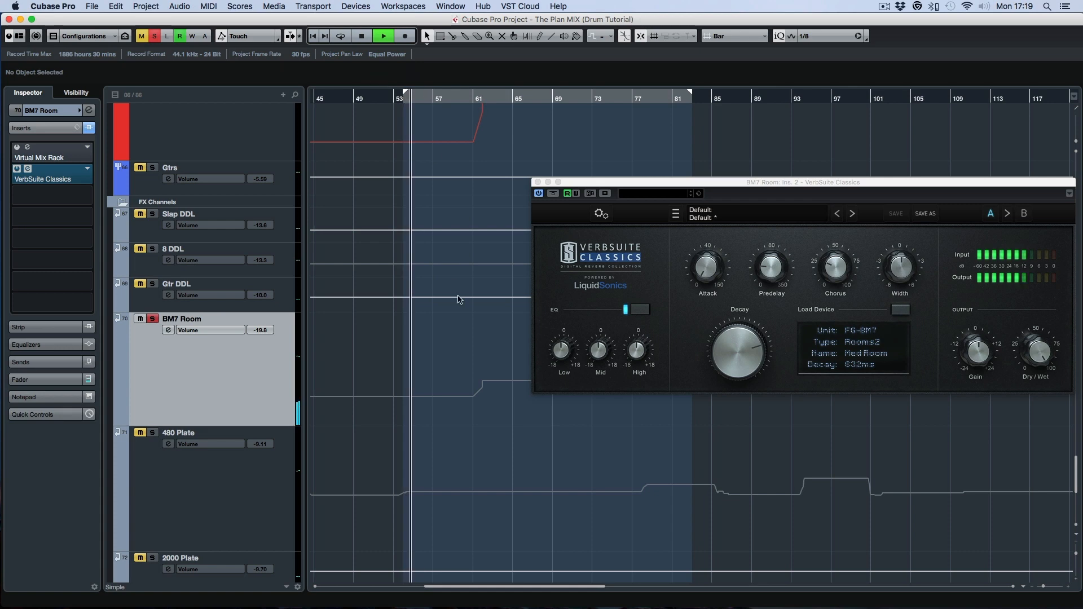
key(space)
- Audition the soloed reverb from just after bar 62, comparing the Virtual Mix Rack bypassed and re-enabled
click(488, 98)
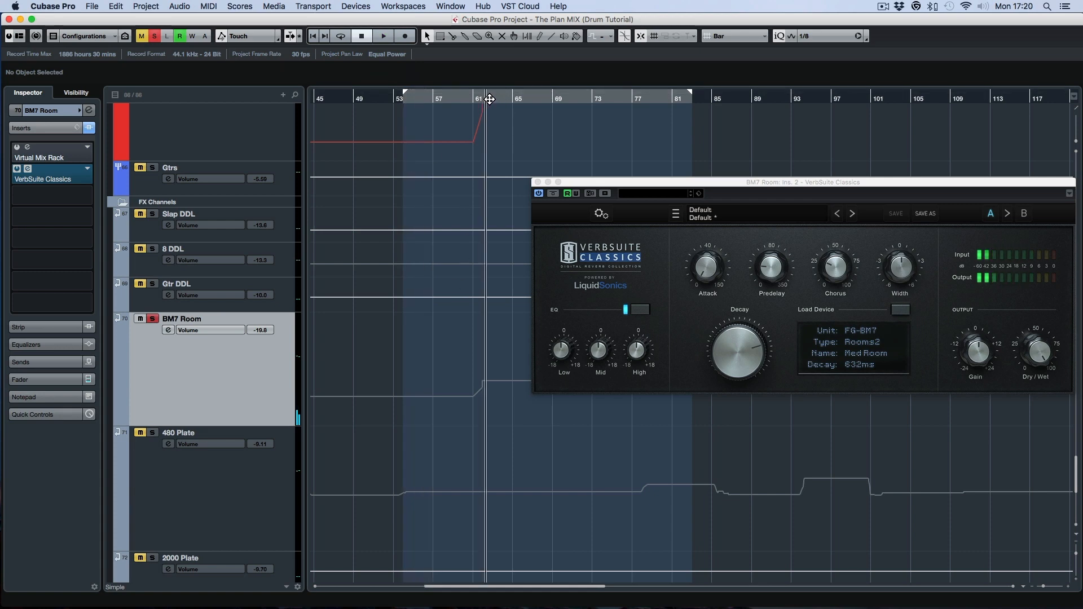
key(space)
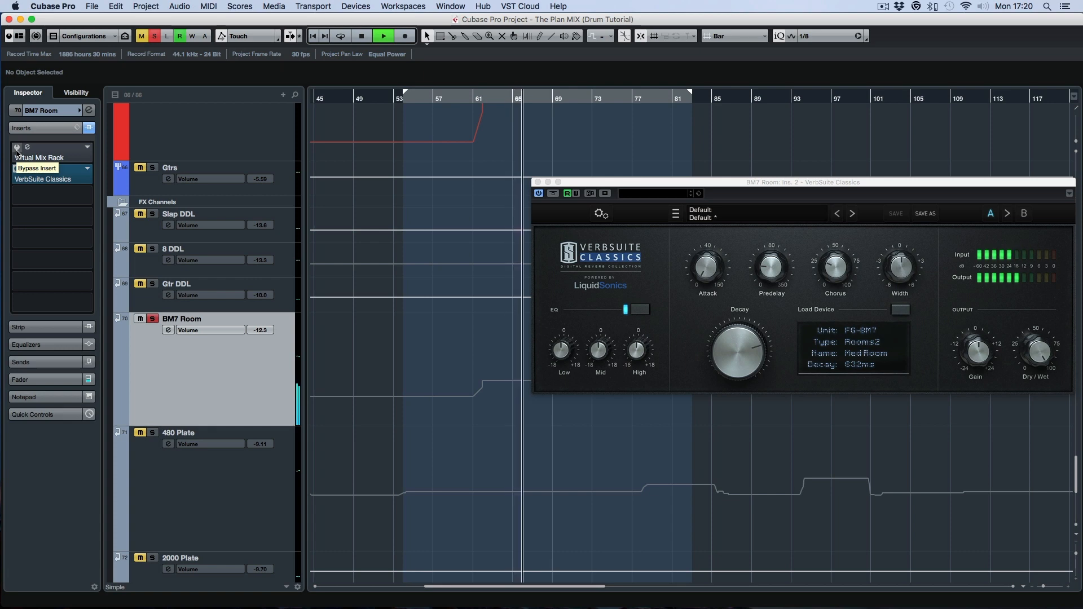
key(space)
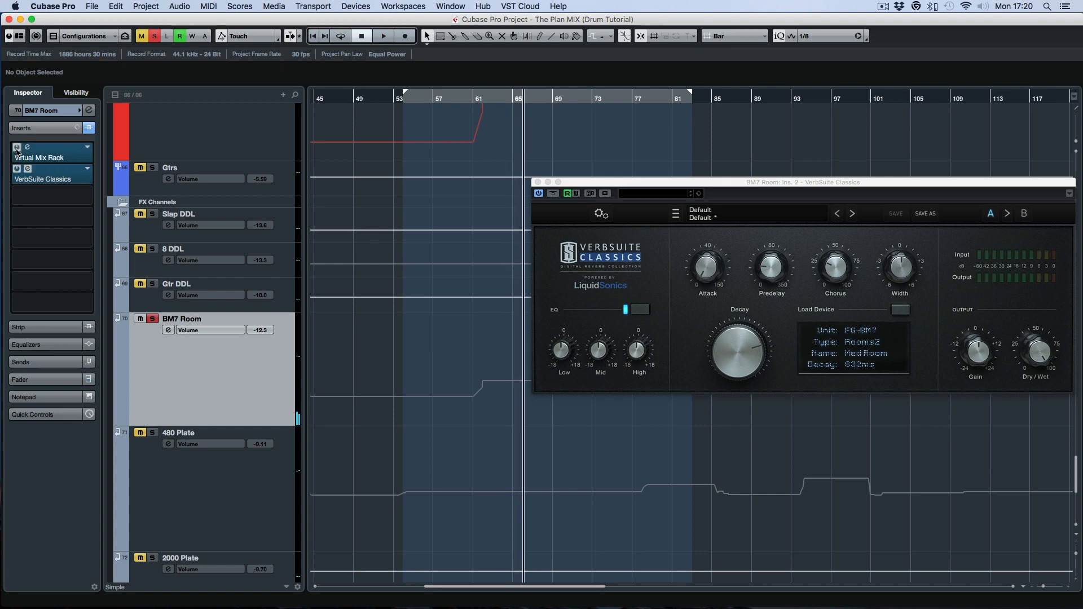
key(space)
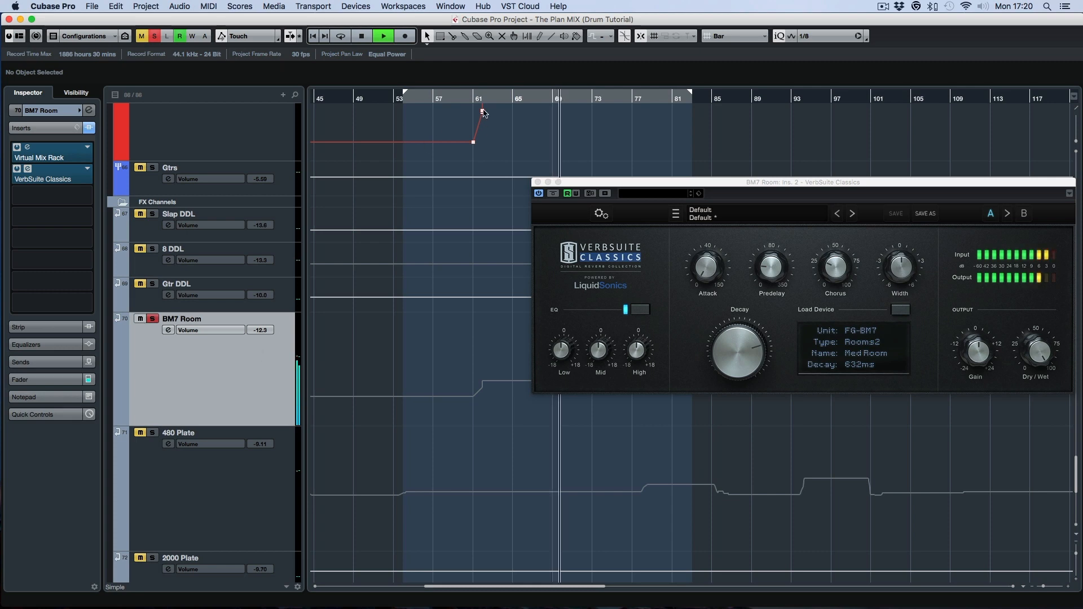
key(space)
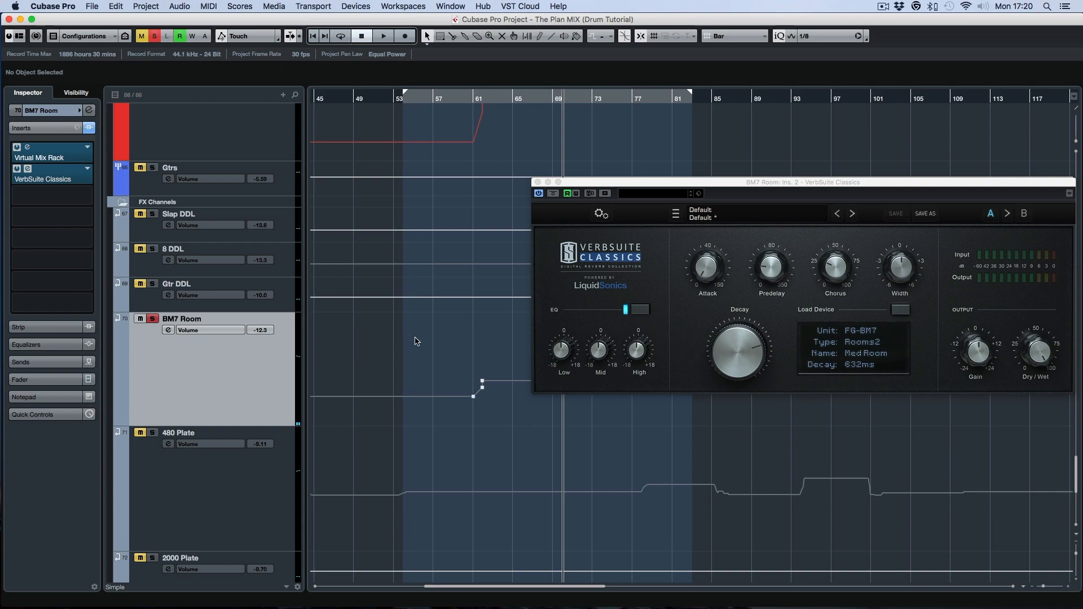
- Solo the Drums folder track along with the reverb and take the Drum Parallel group out of solo
scroll(416, 341, up, 10)
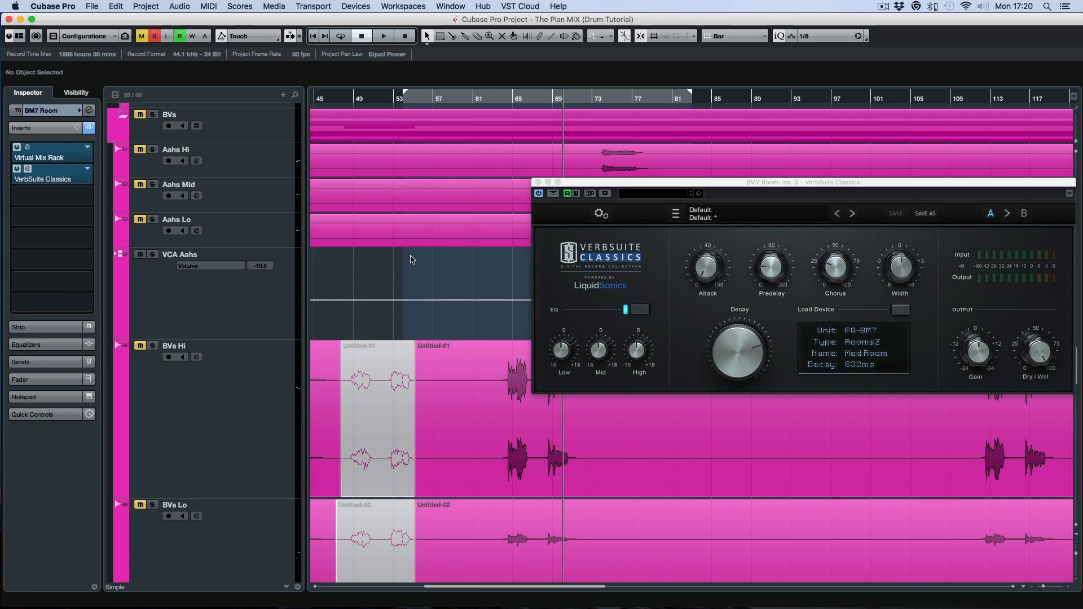
scroll(411, 261, up, 10)
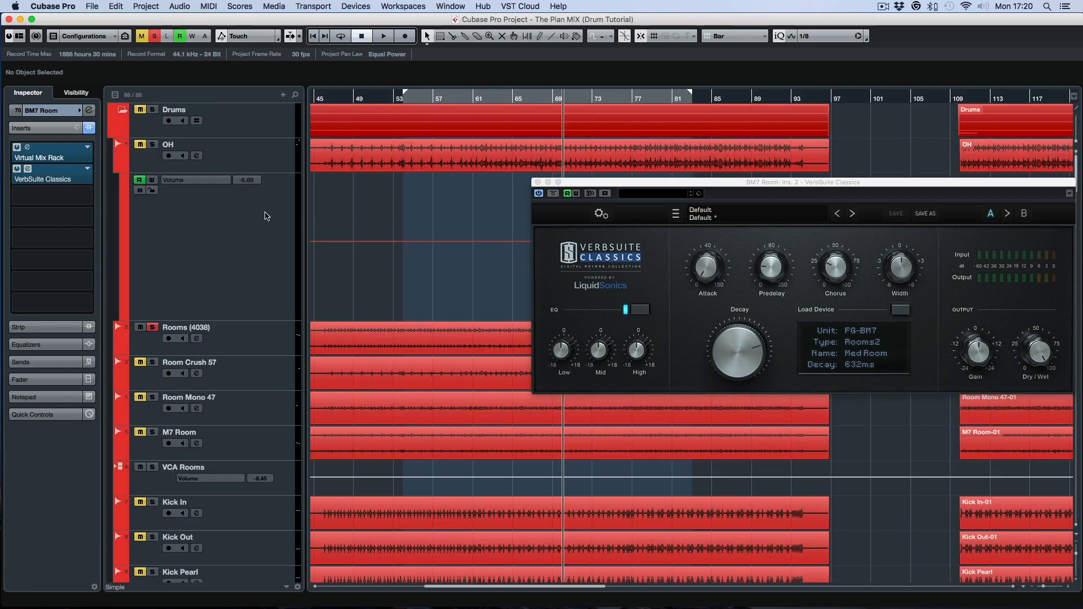
click(152, 111)
scroll(423, 195, down, 15)
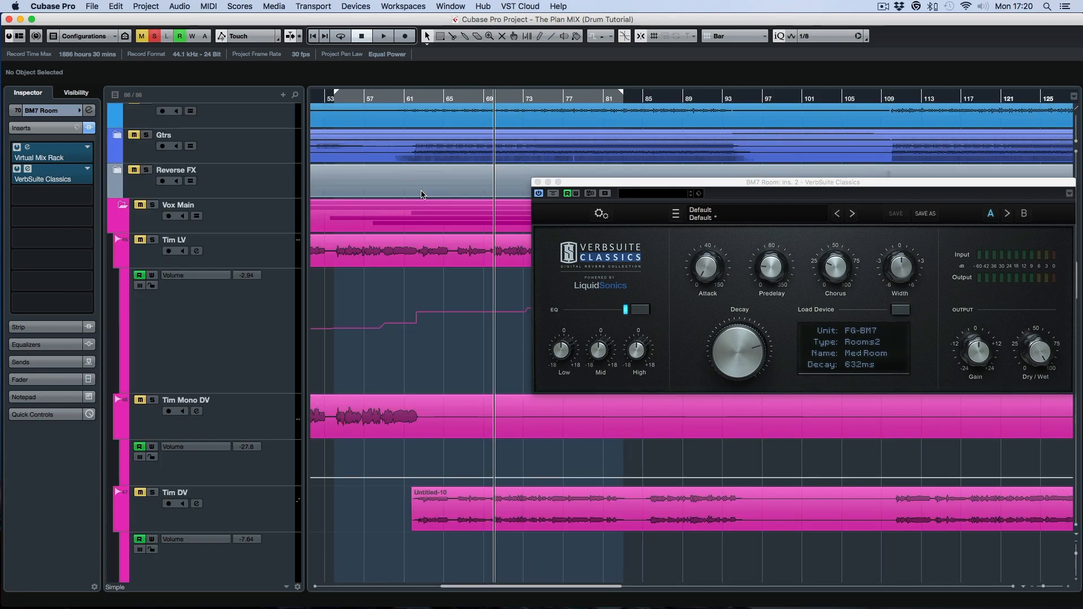
scroll(423, 195, down, 10)
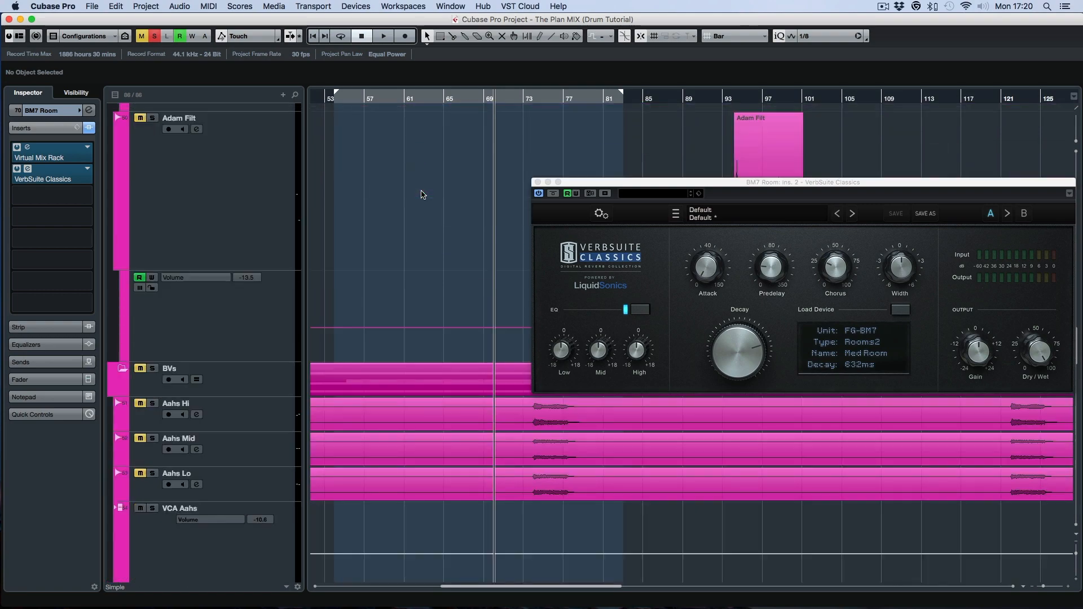
scroll(423, 195, down, 8)
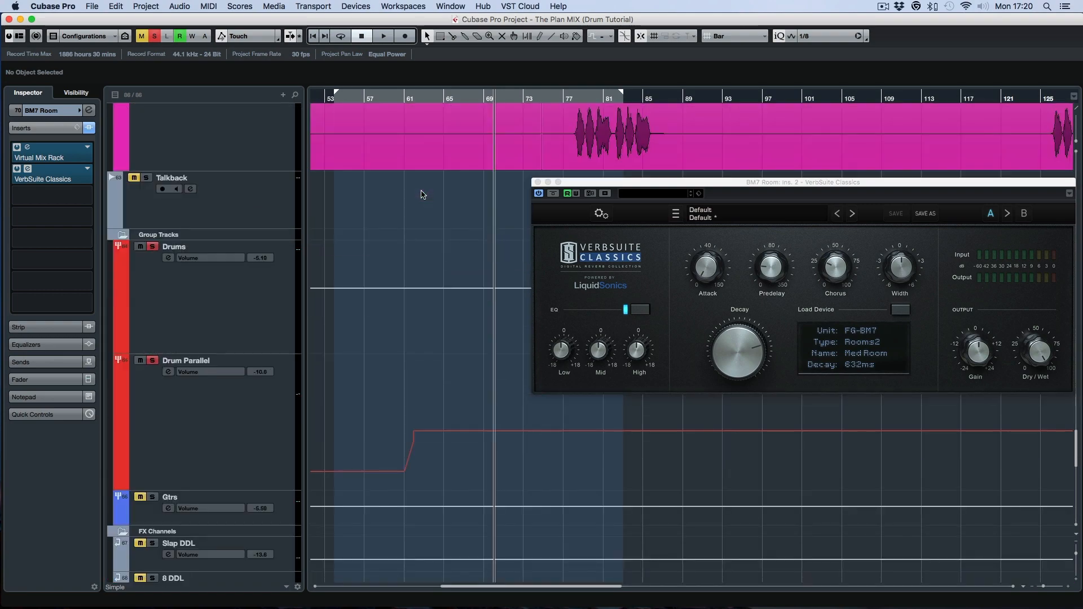
click(152, 361)
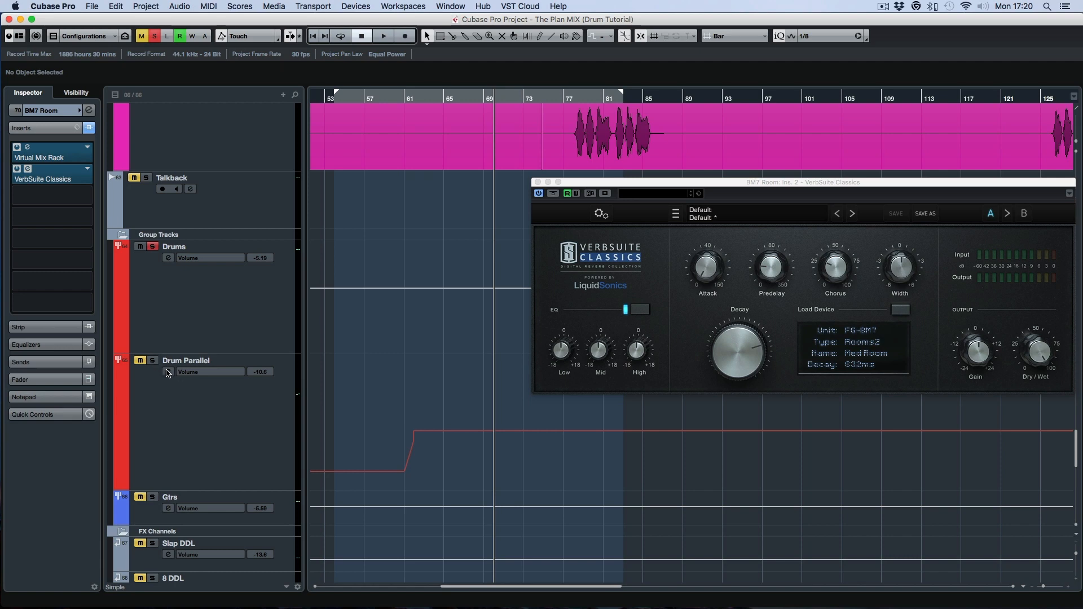
- Take BM7 Room out of solo and audition the drums without the reverb from about bar 62
scroll(435, 368, down, 10)
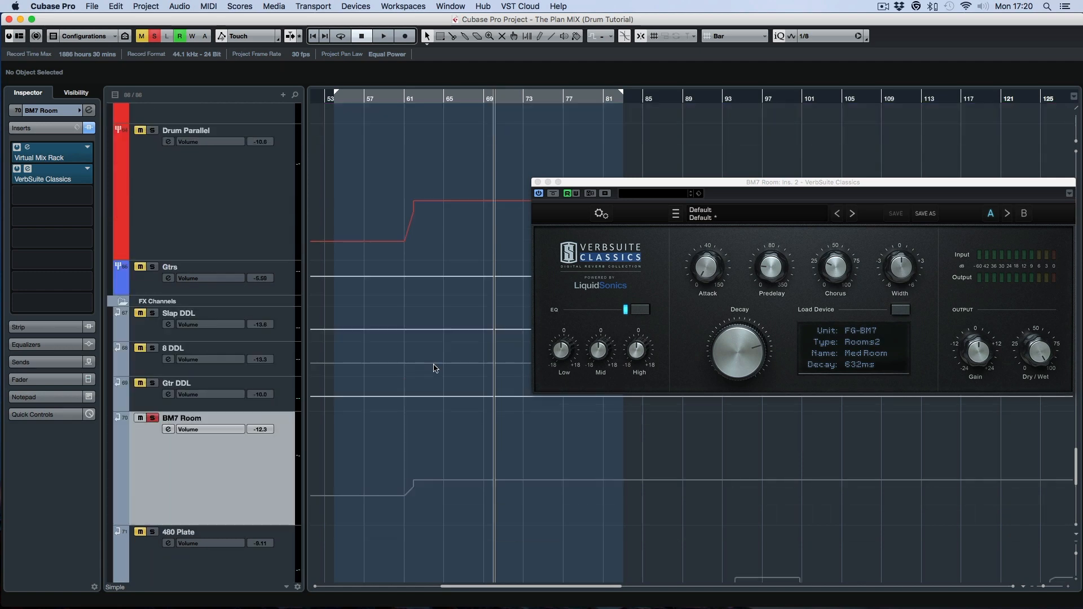
scroll(434, 367, up, 3)
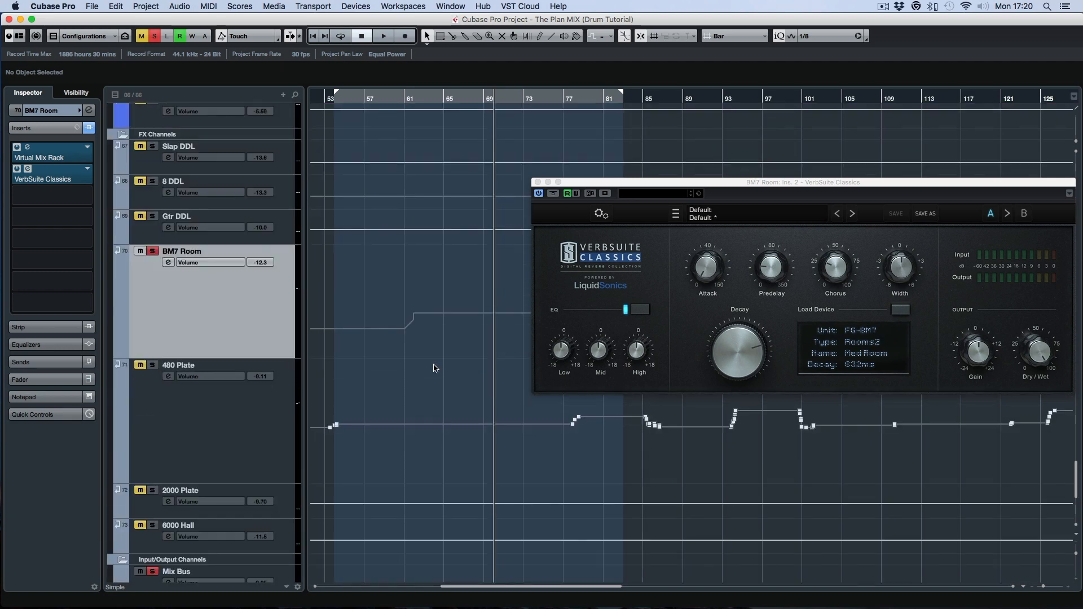
click(413, 99)
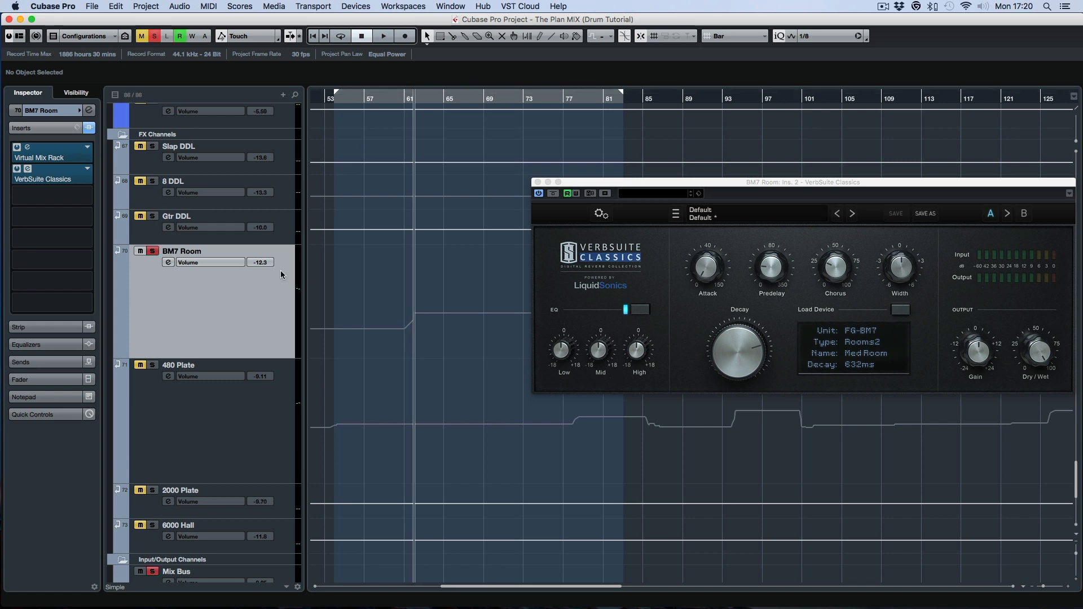
click(152, 252)
key(space)
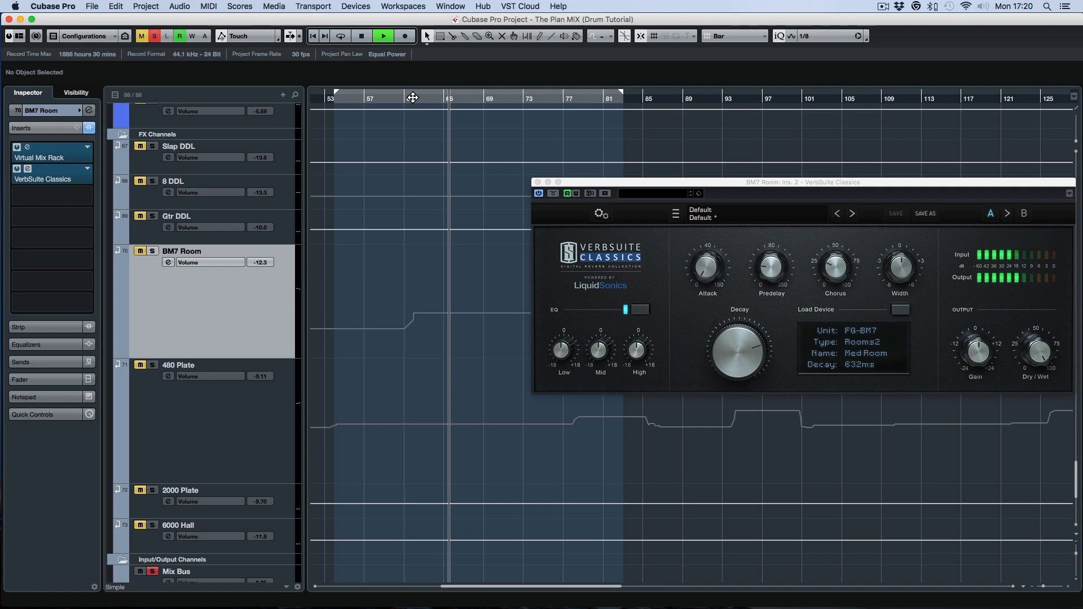
key(space)
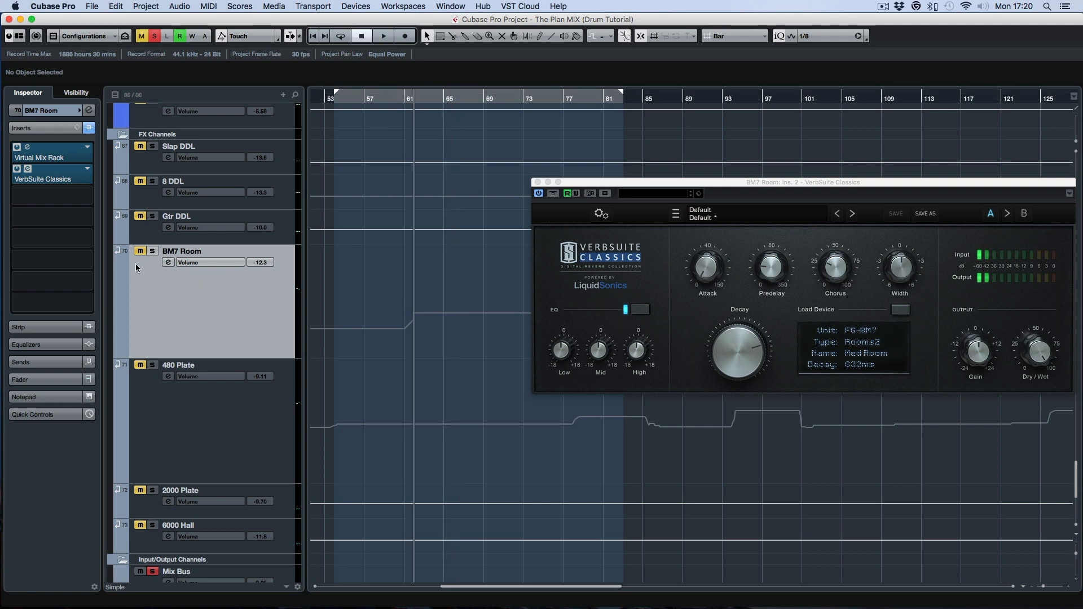
- Solo BM7 Room again, audition it with the drums from about bar 62, and close the VerbSuite Classics window
click(154, 253)
key(space)
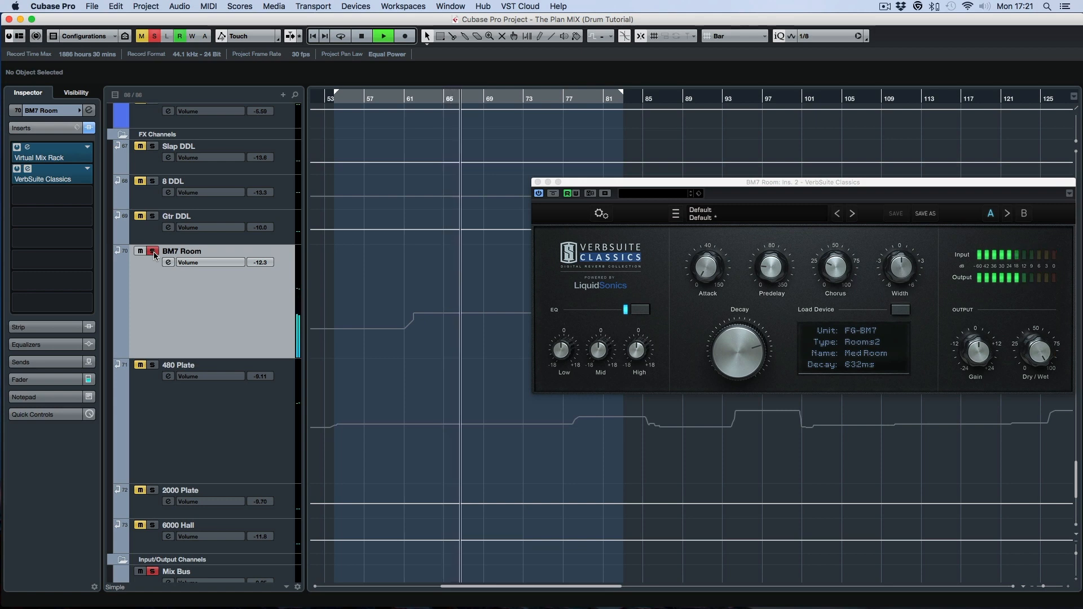
key(space)
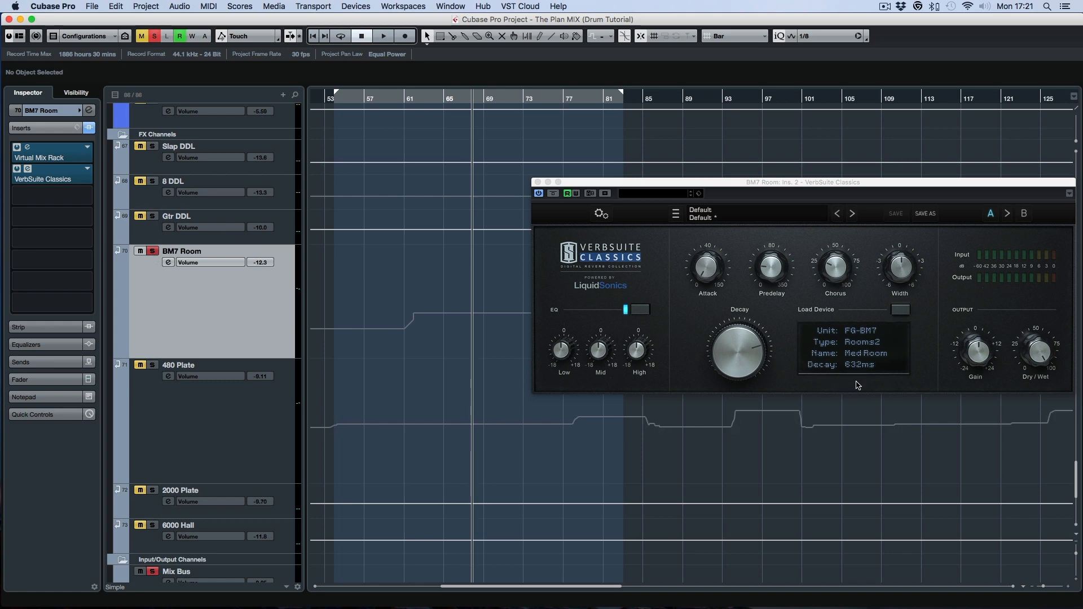
click(537, 183)
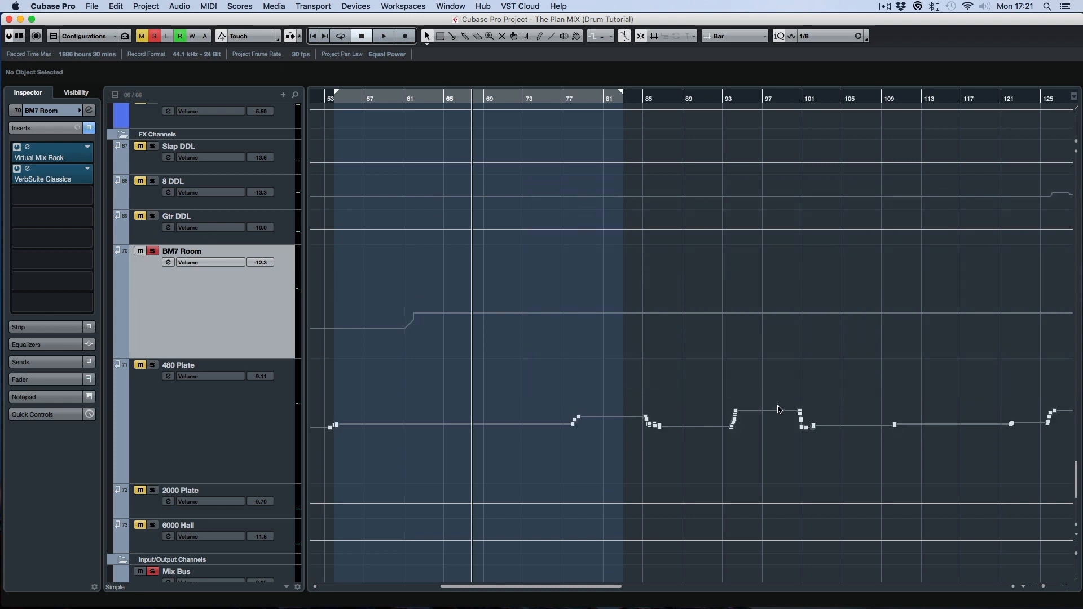
- Solo only the Drum Parallel group and place the playhead at about bar 62
scroll(702, 380, up, 5)
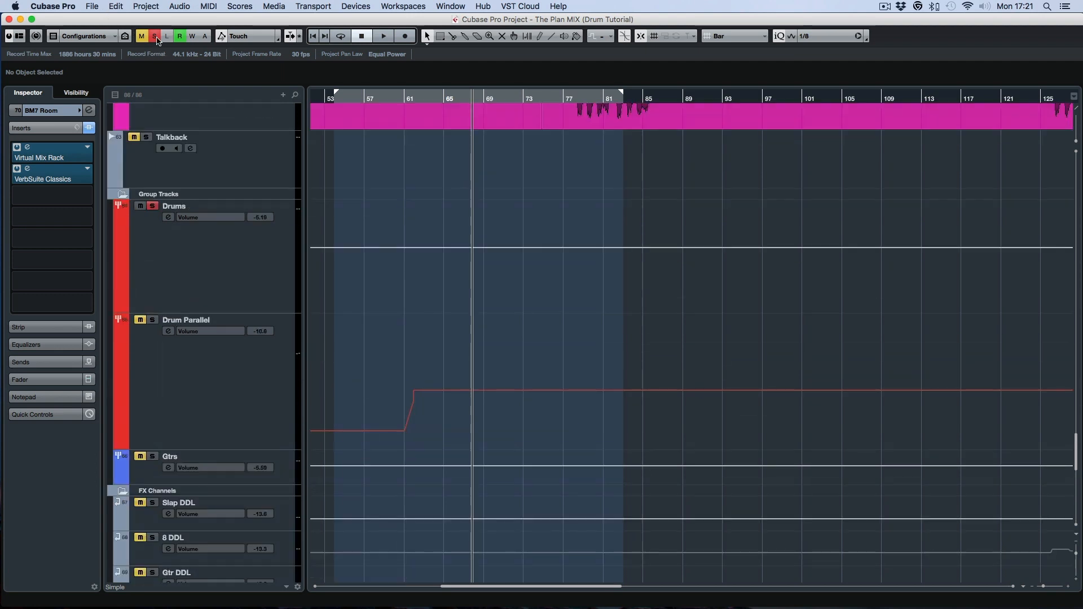
click(196, 359)
click(153, 321)
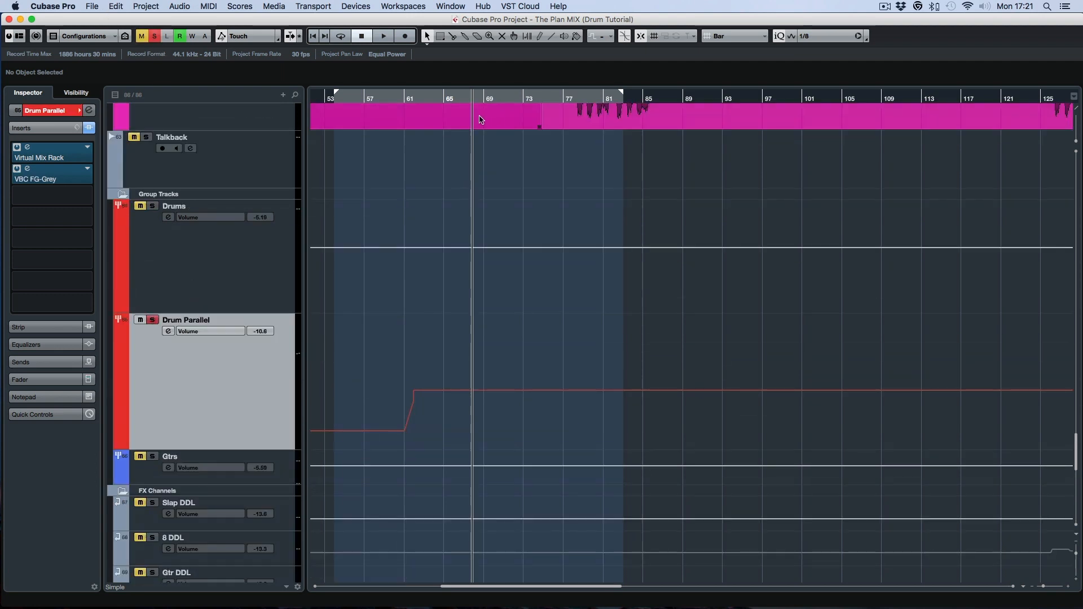
click(414, 100)
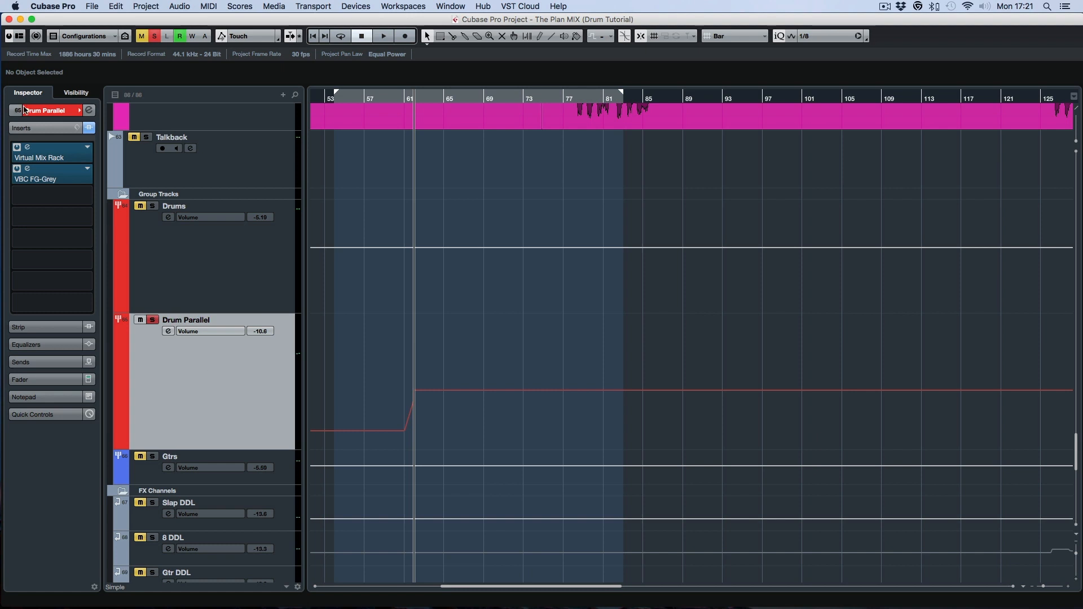
- Examine the Virtual Mix Rack and VBC FG-Grey inserts on Drum Parallel, and close both plugin windows
click(63, 162)
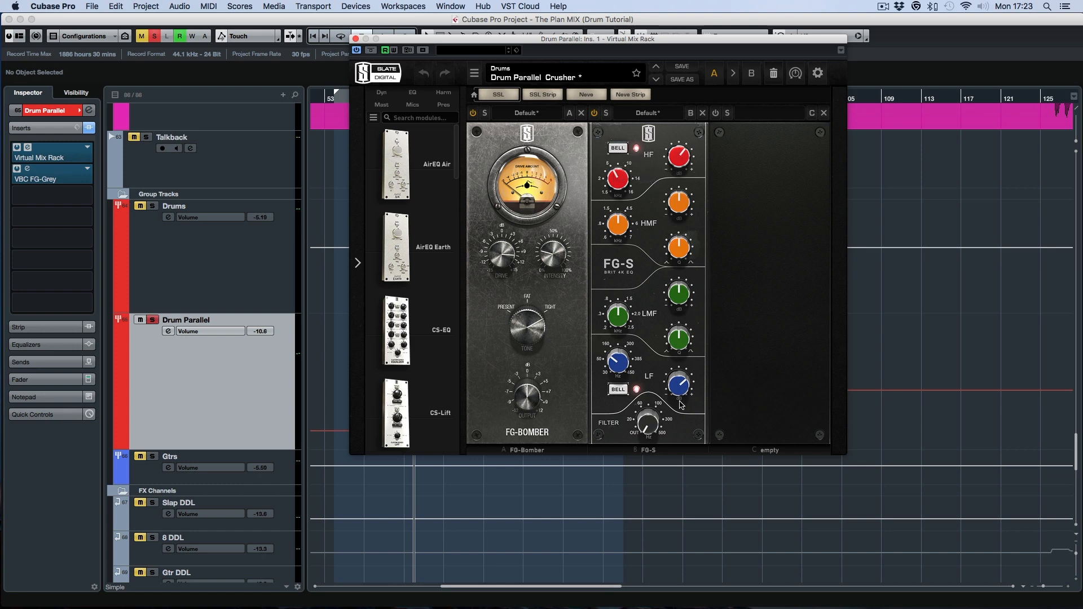
mouse_move(621, 366)
click(72, 186)
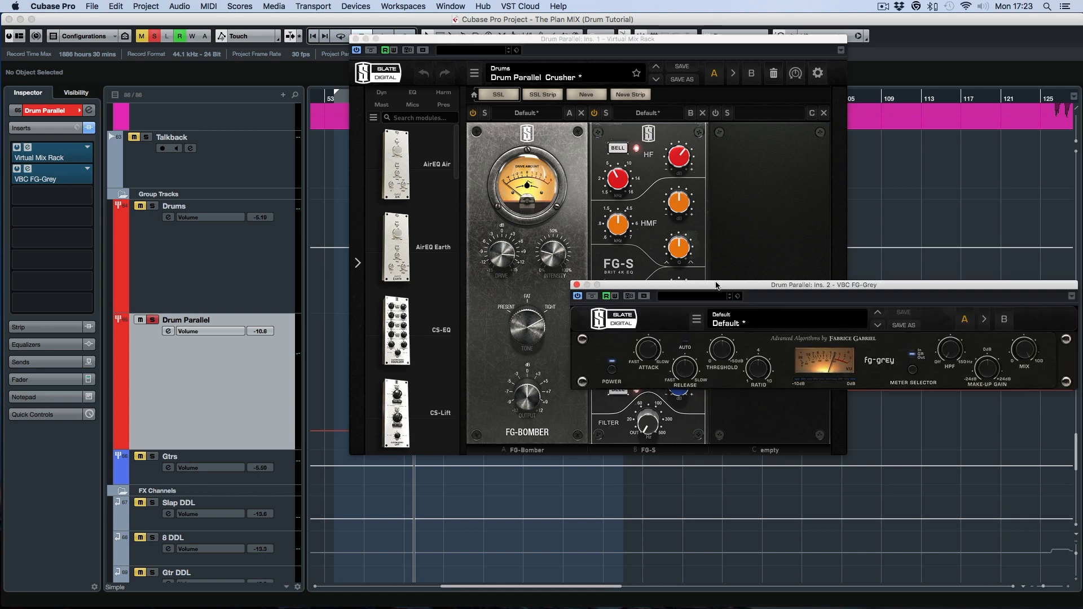
drag(778, 291, 747, 320)
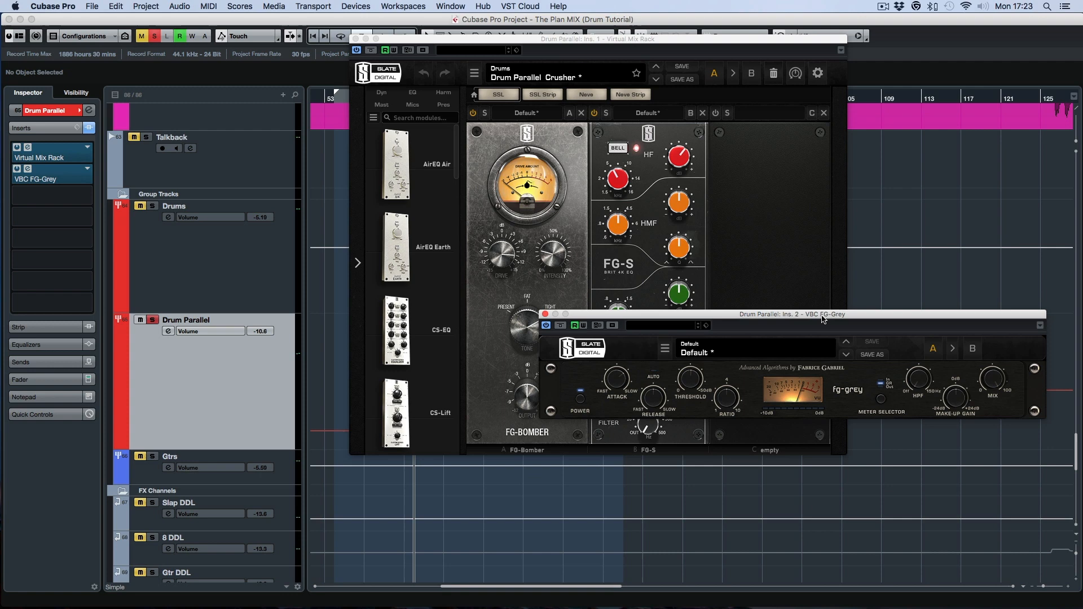
drag(814, 313, 723, 306)
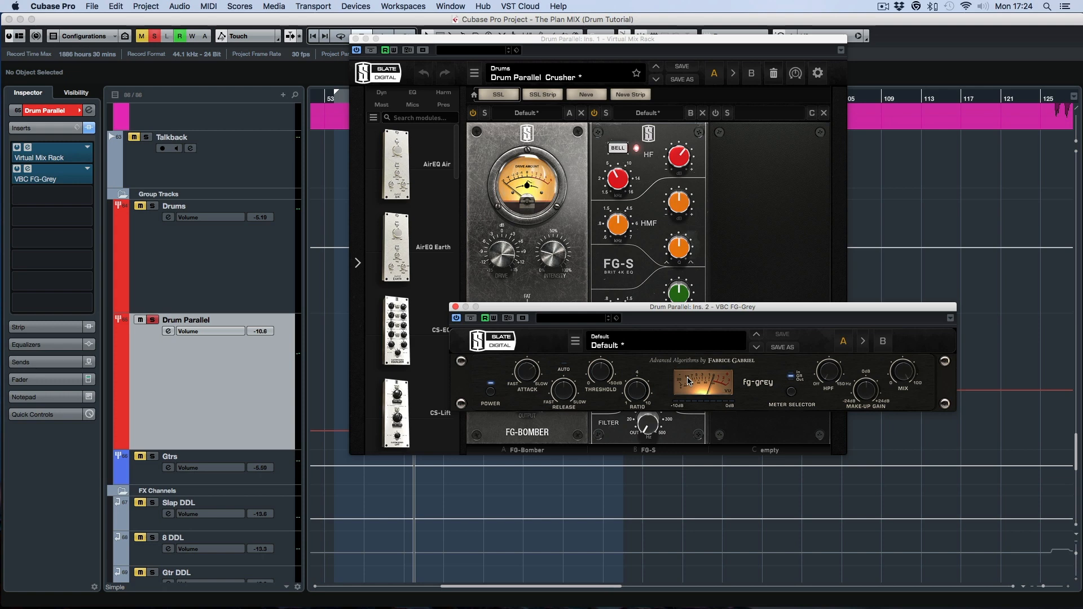
click(355, 39)
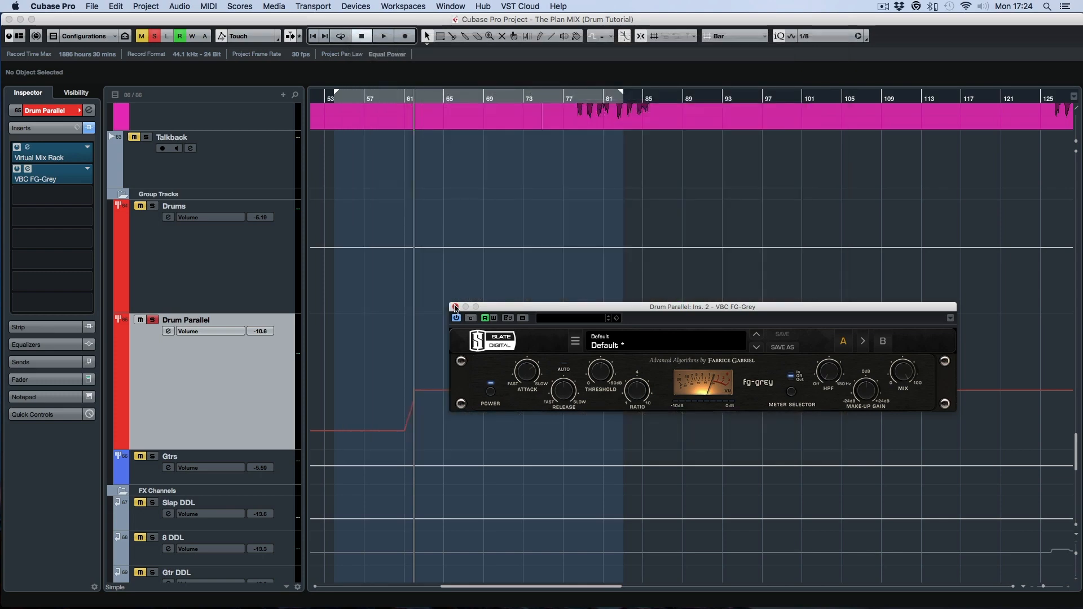
click(455, 307)
- Audition the soloed Drum Parallel group from about bar 62, where its volume ramp ends
scroll(520, 358, up, 20)
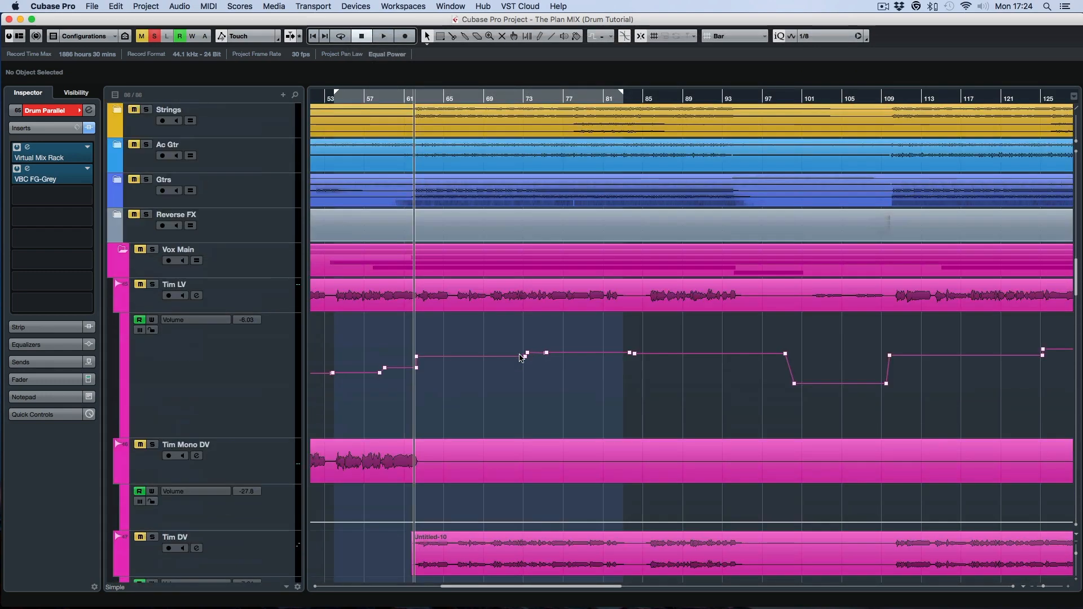
scroll(519, 358, down, 20)
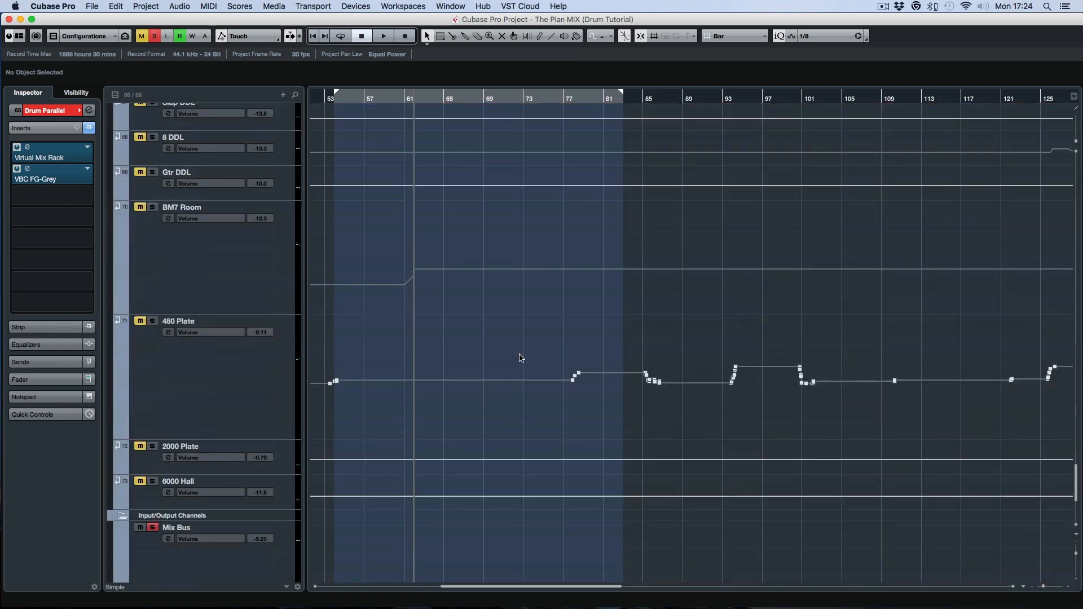
scroll(518, 358, up, 5)
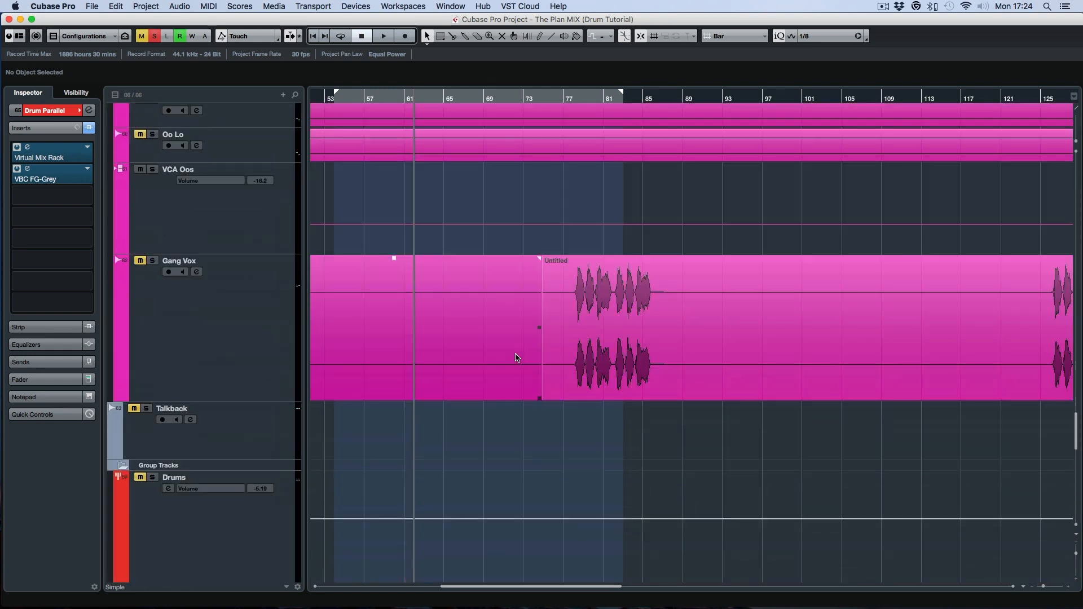
scroll(518, 358, down, 5)
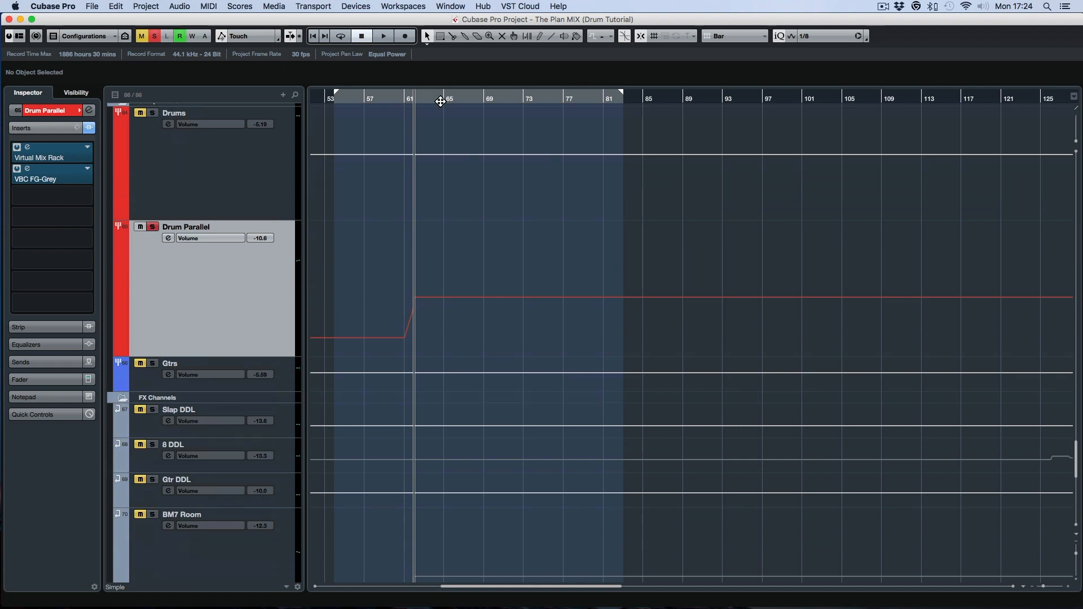
key(space)
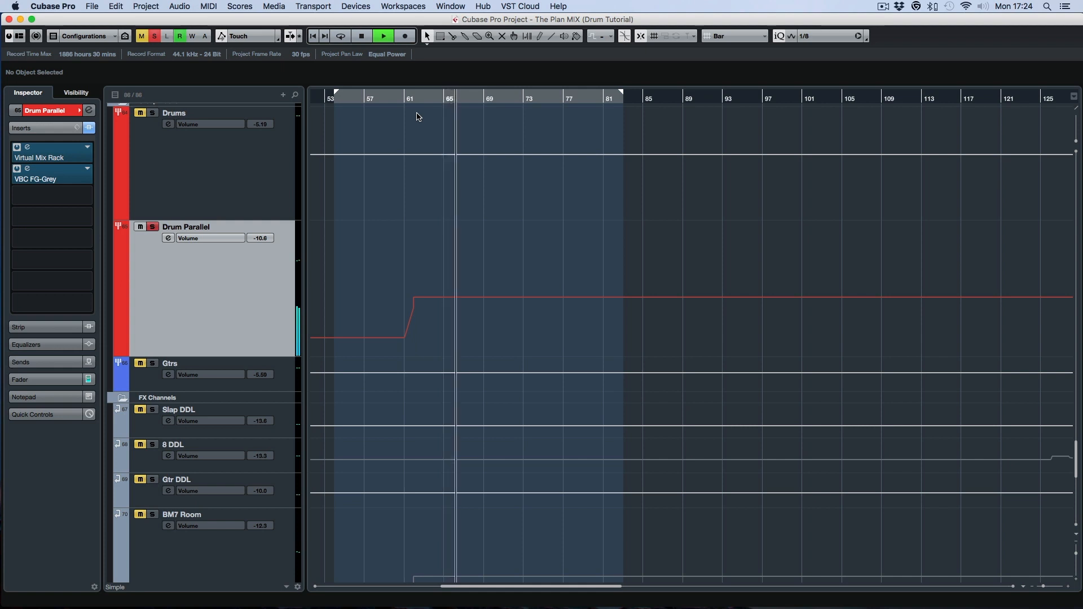
key(space)
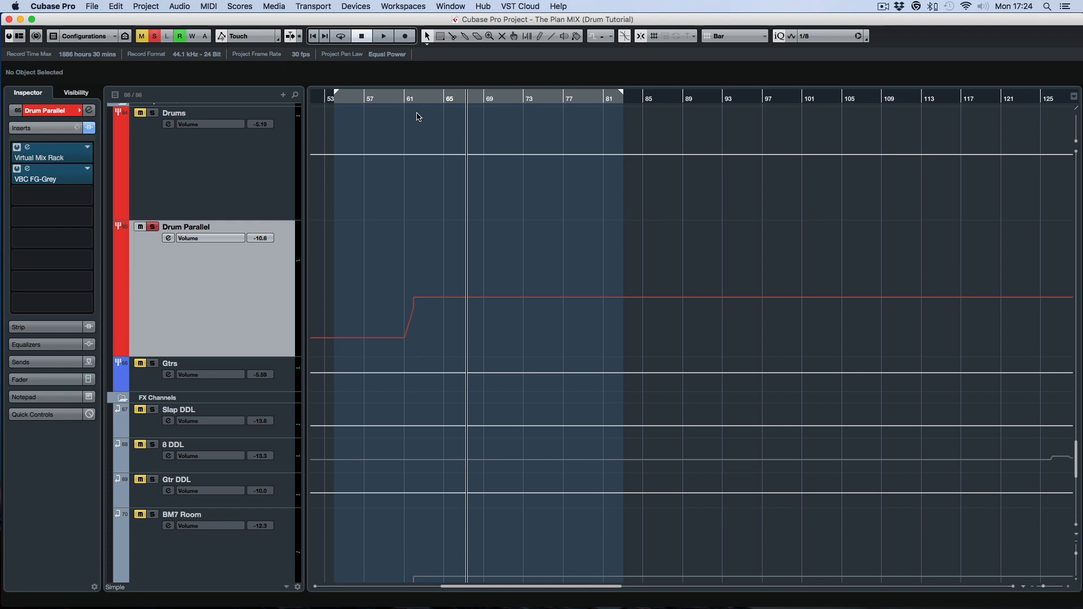
- Return the playhead to about bar 62, take Drum Parallel out of solo and mute it, and solo the Drums folder track
mouse_move(425, 303)
click(413, 306)
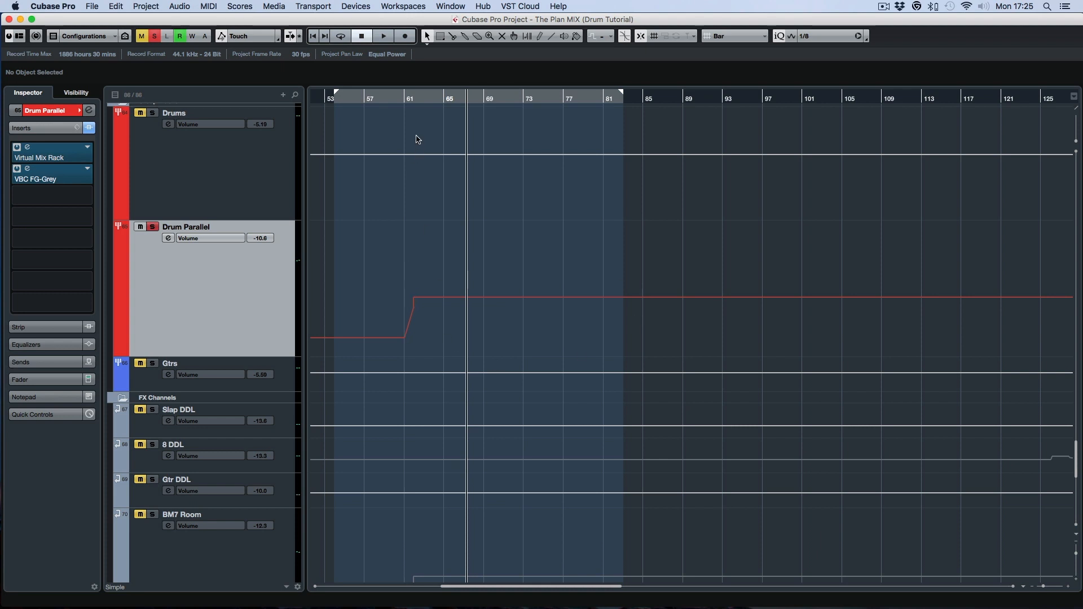
click(415, 97)
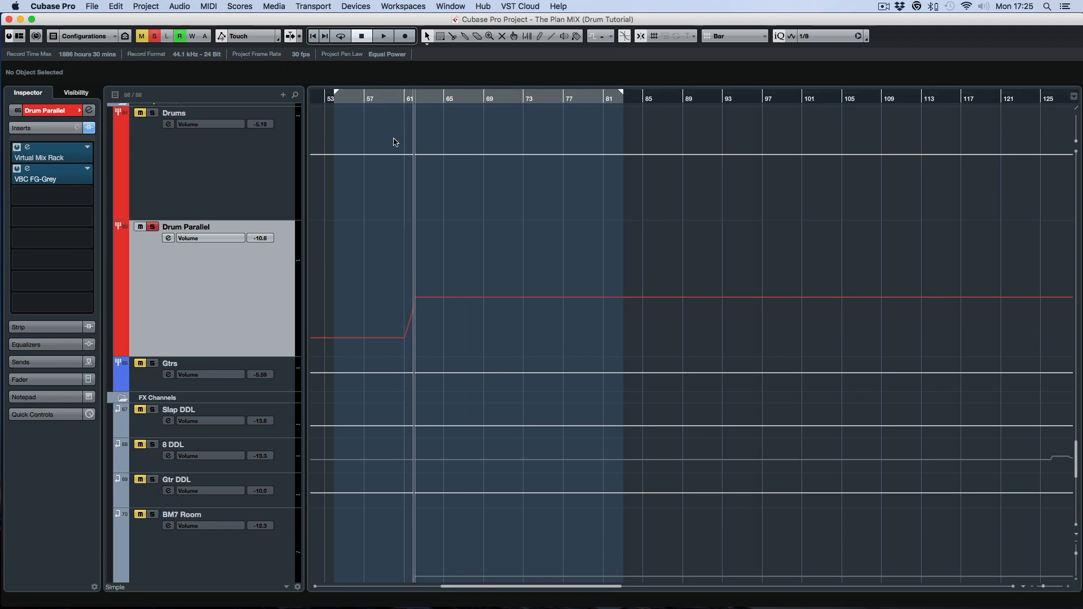
click(154, 228)
click(141, 228)
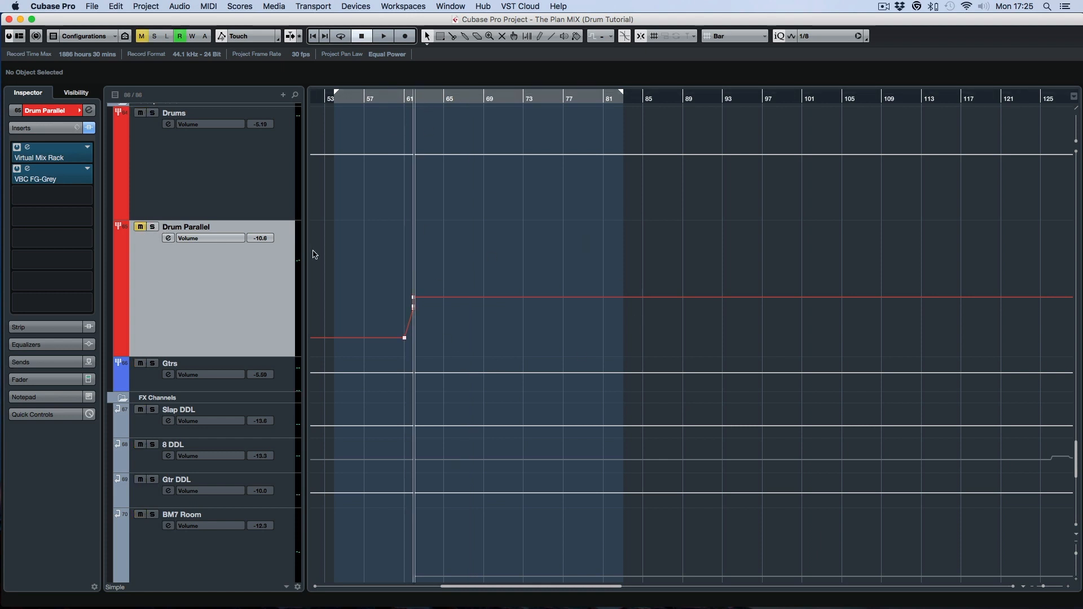
scroll(350, 231, up, 5)
scroll(359, 217, up, 15)
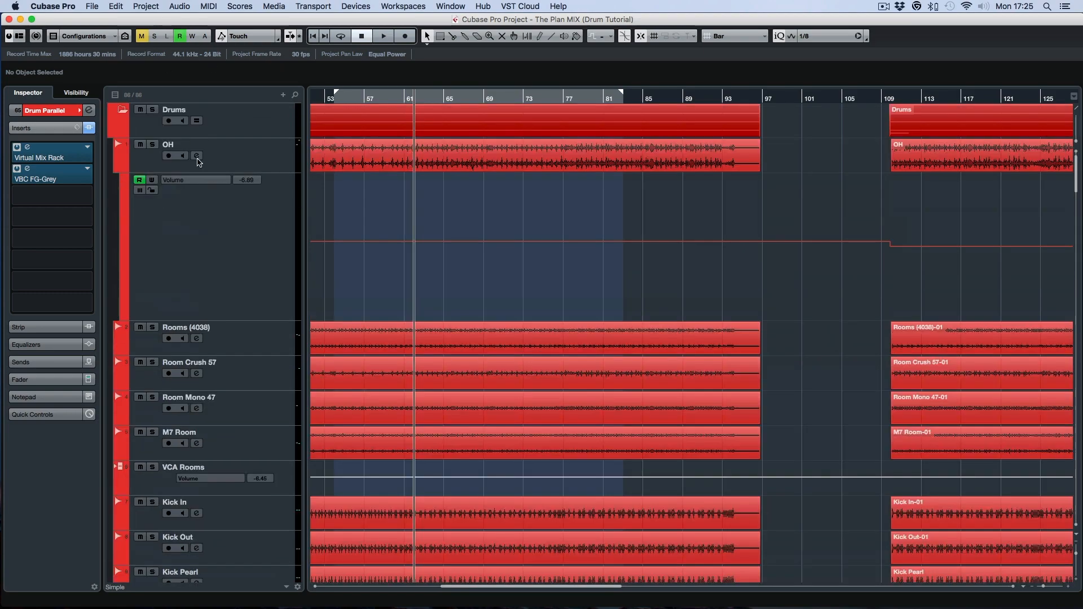
click(153, 110)
- Audition the soloed drums without Drum Parallel from about bar 62, and return the playhead to that point
scroll(805, 187, down, 20)
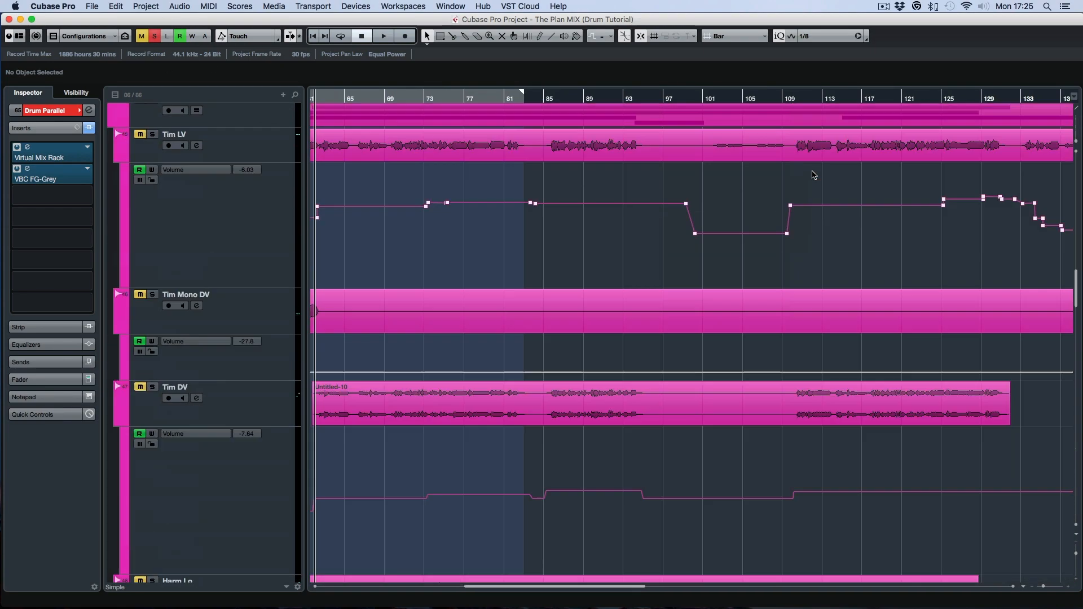
scroll(753, 227, down, 20)
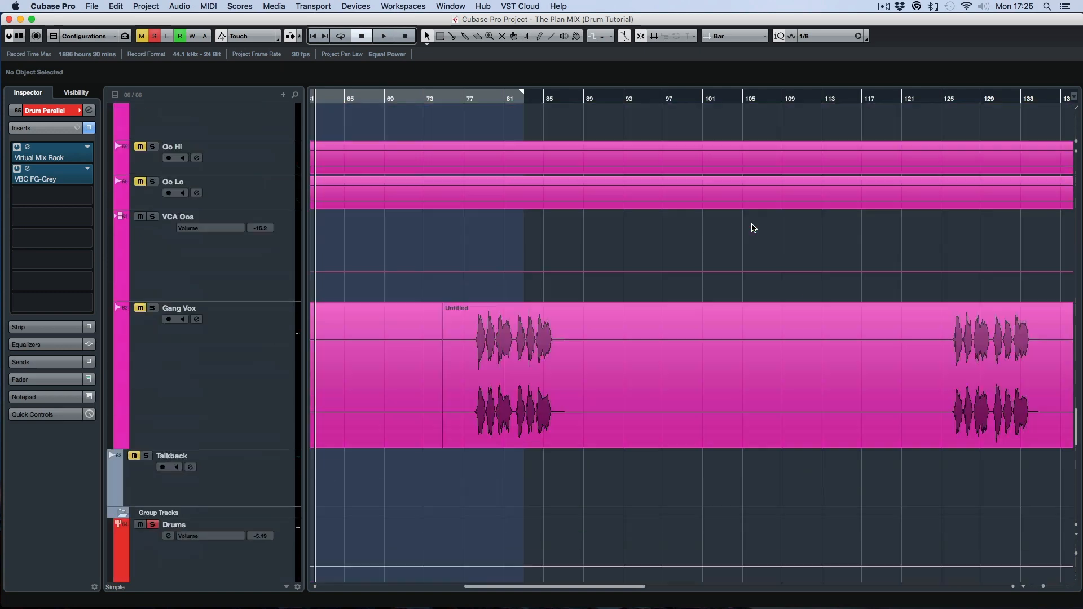
scroll(754, 228, up, 15)
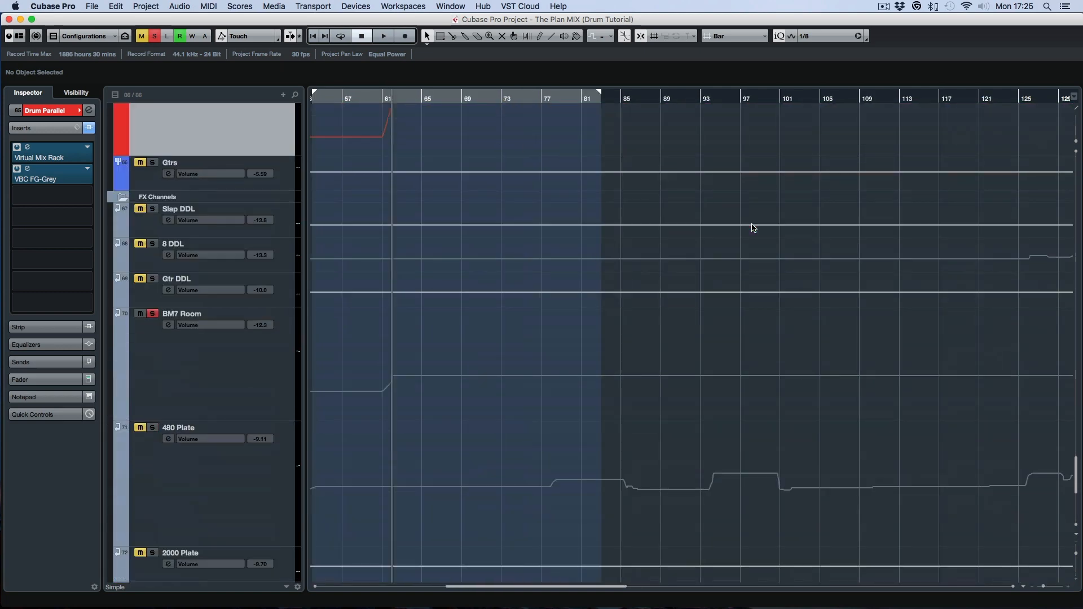
scroll(754, 228, down, 2)
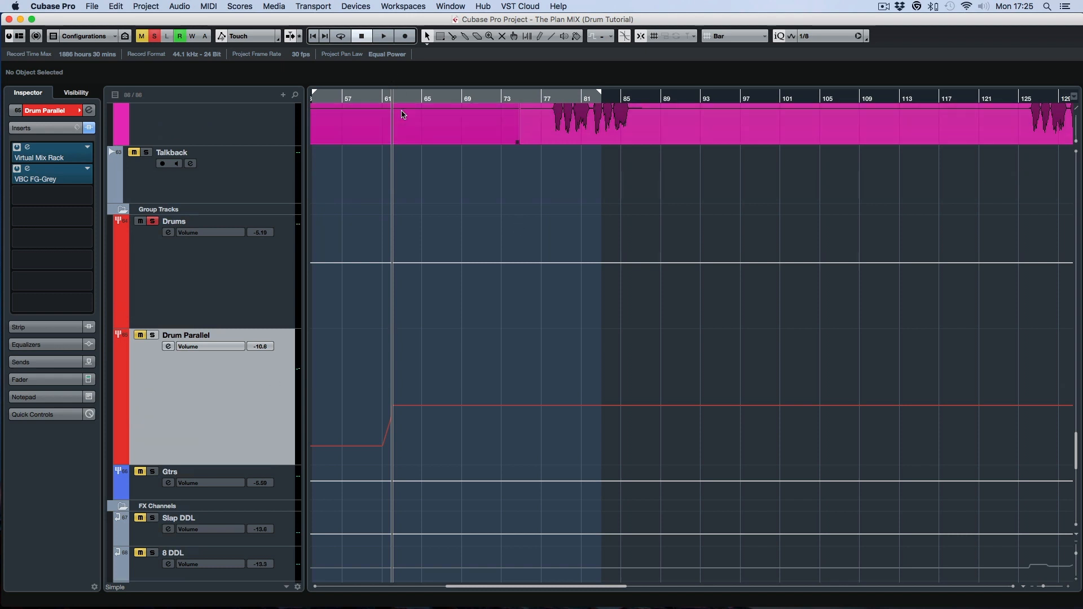
key(space)
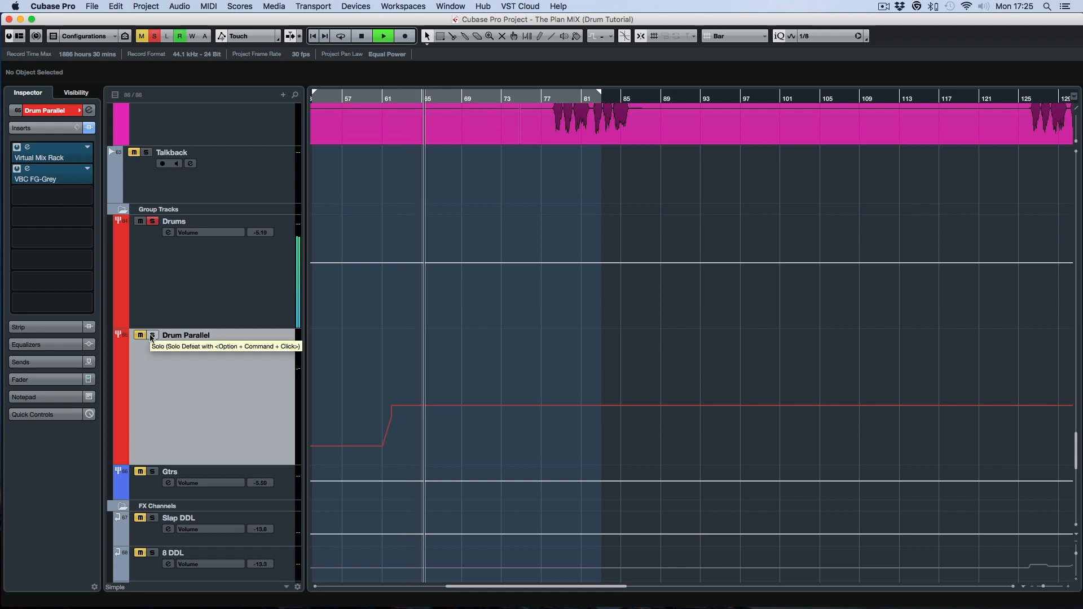
key(space)
click(393, 95)
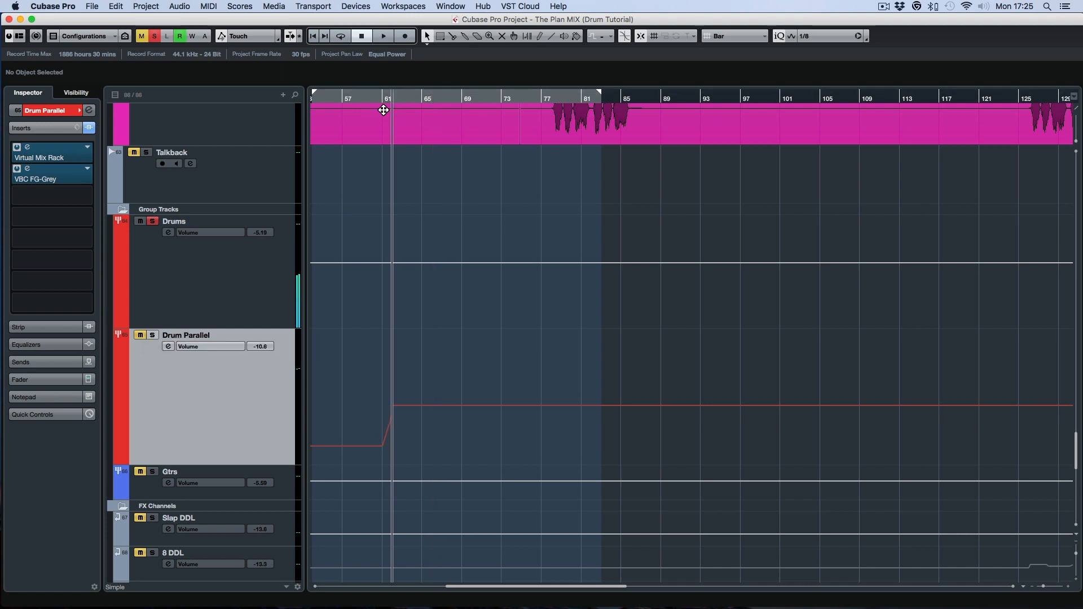
- Solo Drum Parallel together with the Drums group, audition both from about bar 62, and return the playhead to that point
click(151, 336)
key(space)
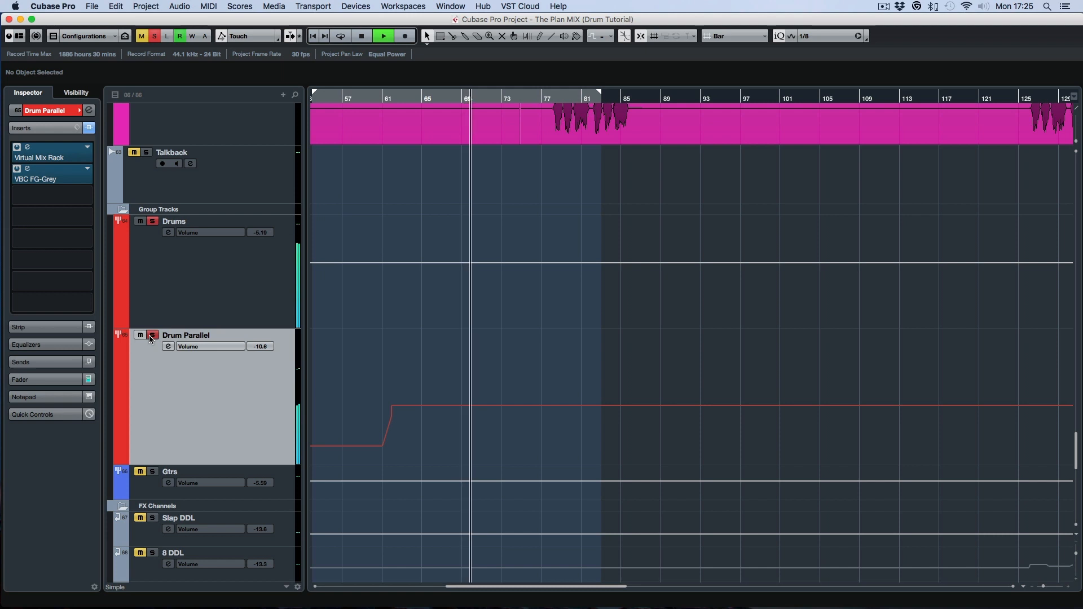
key(space)
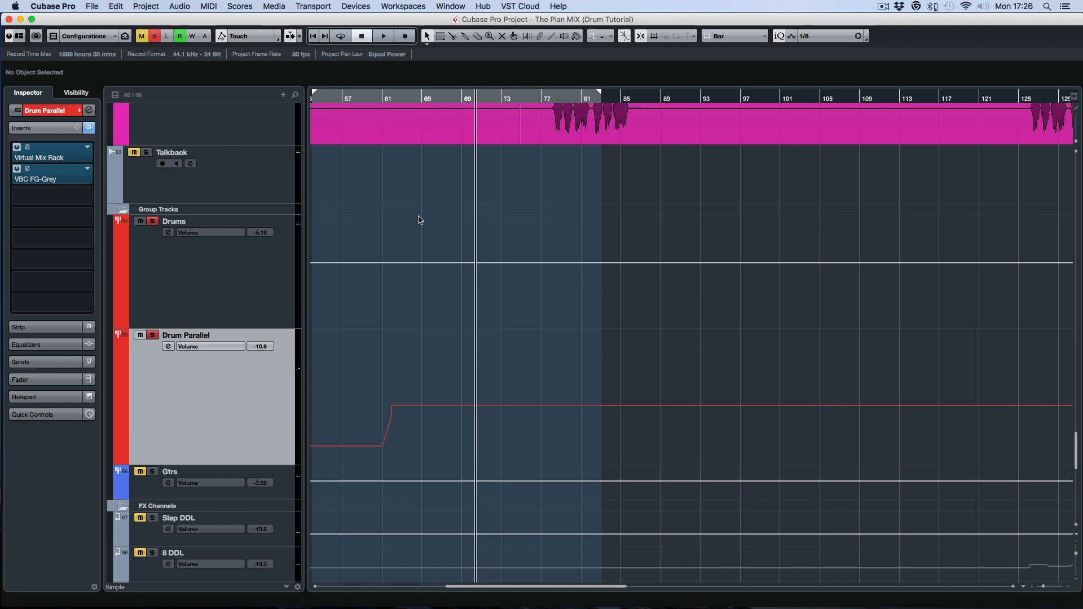
click(389, 99)
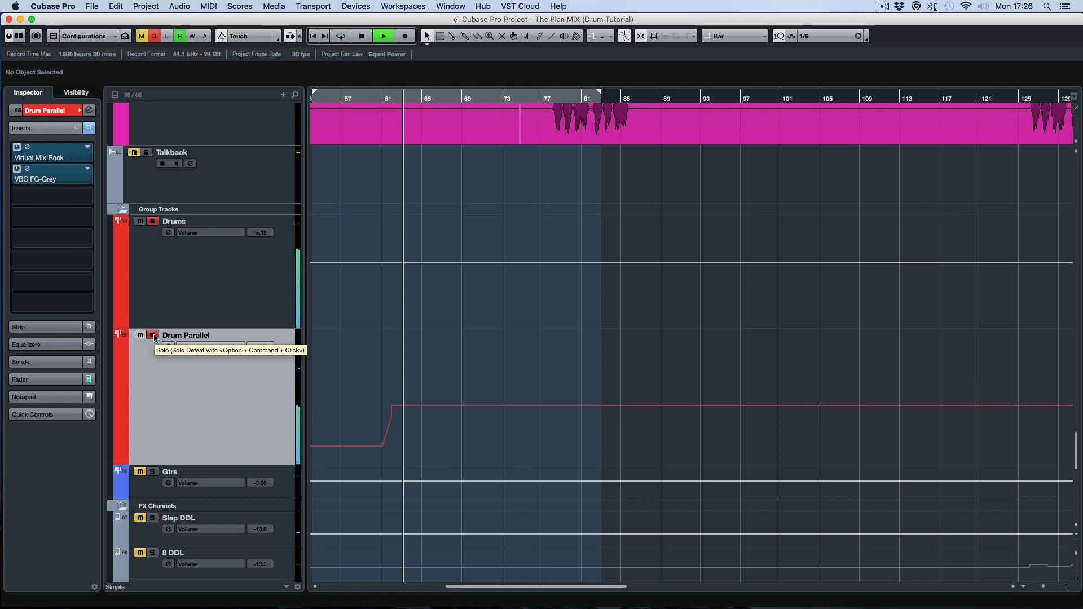
- Compare the soloed drums with and without Drum Parallel by toggling its solo during playback, ending with it soloed, and stop playback
click(154, 337)
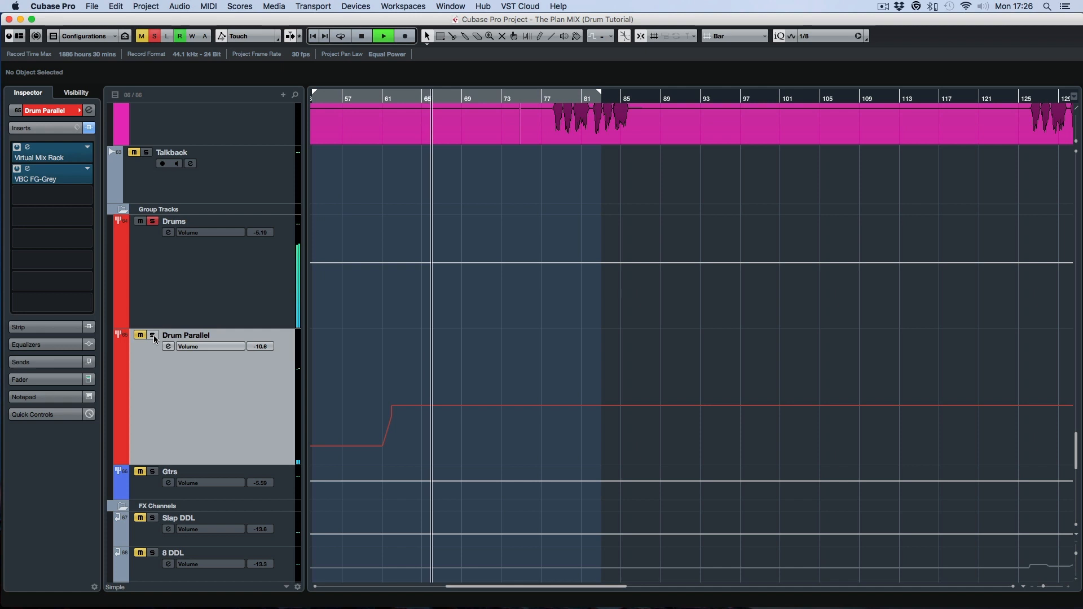
click(153, 336)
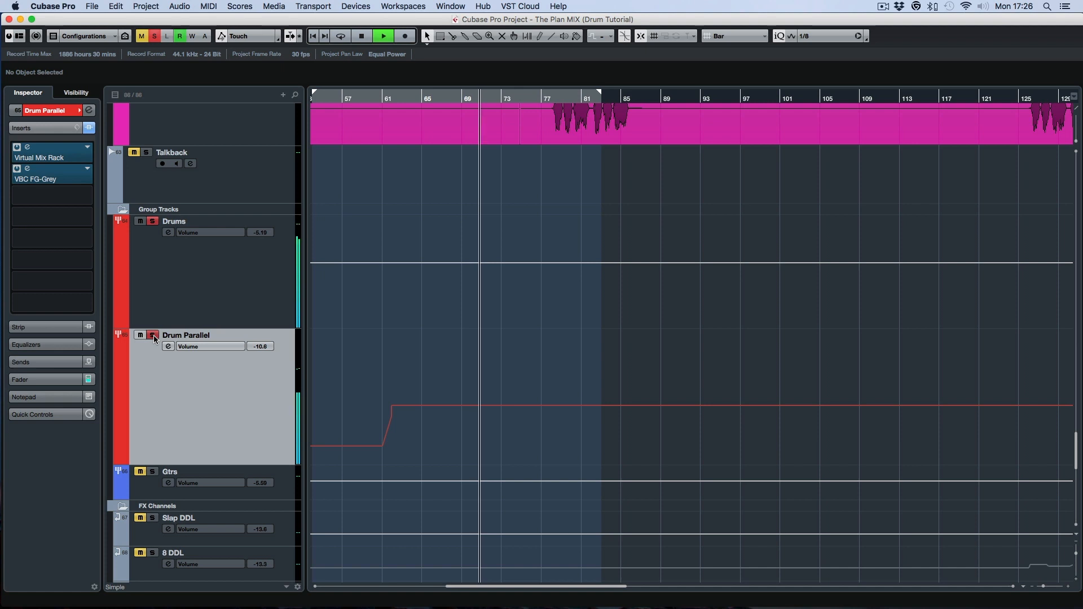
click(153, 335)
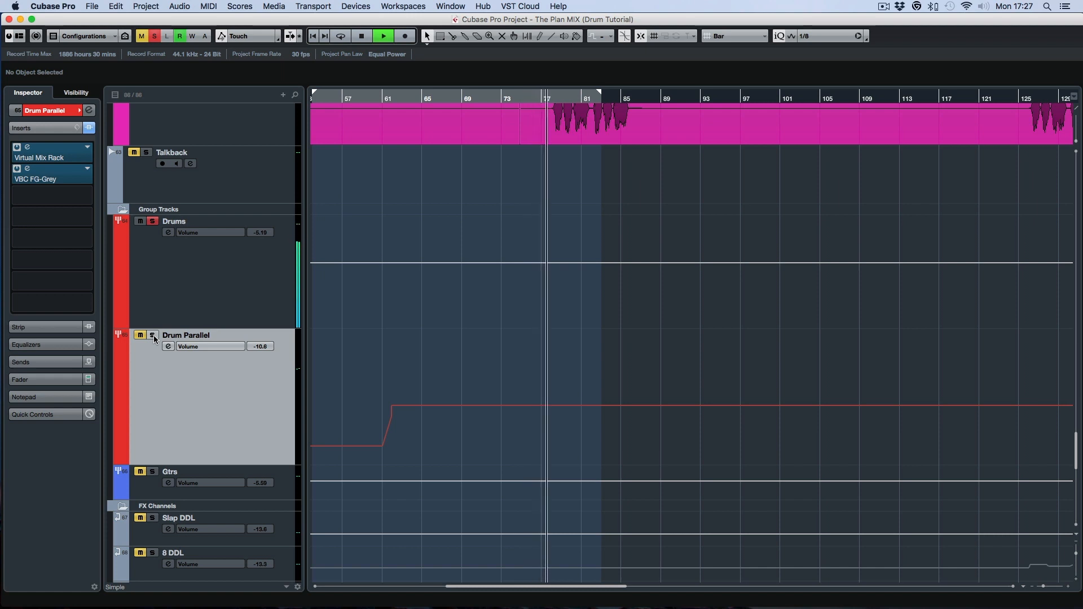
click(153, 337)
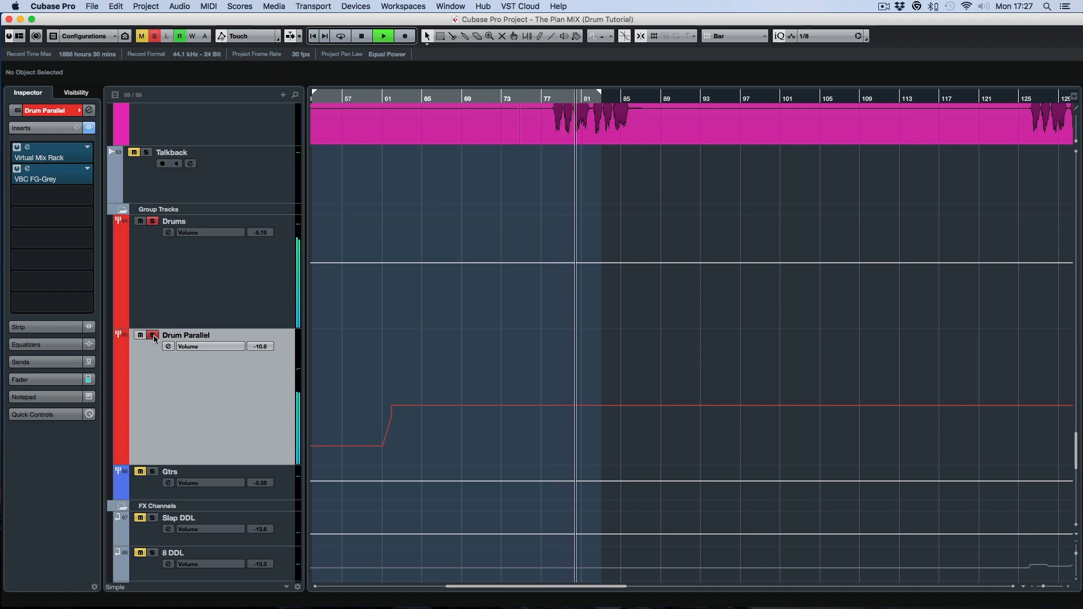
key(space)
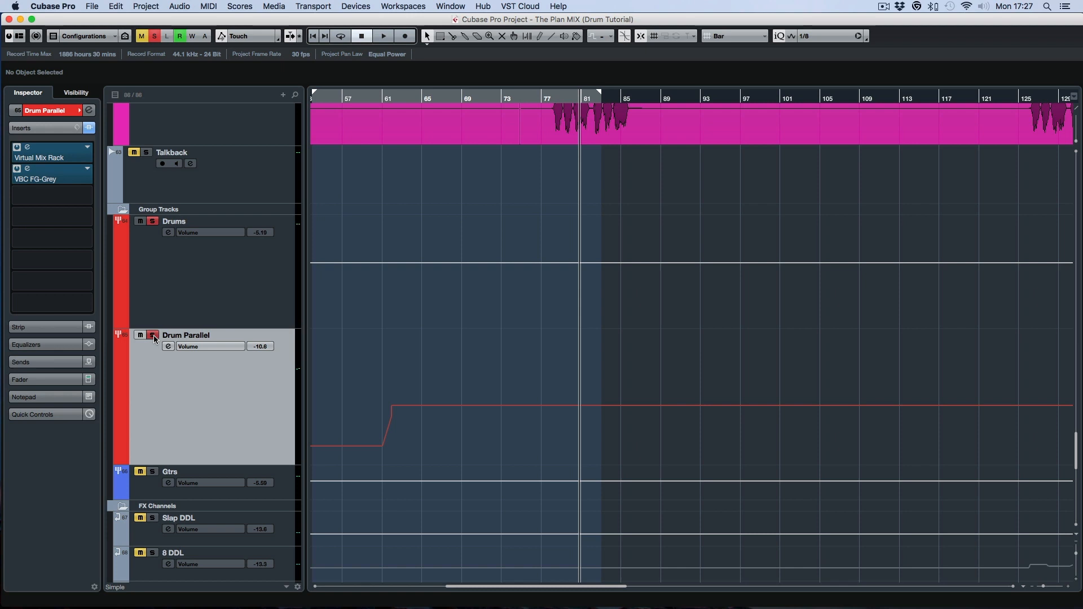
- Clear all mutes and solos in the project, and place the playhead at about bar 54, at the left locator
click(155, 37)
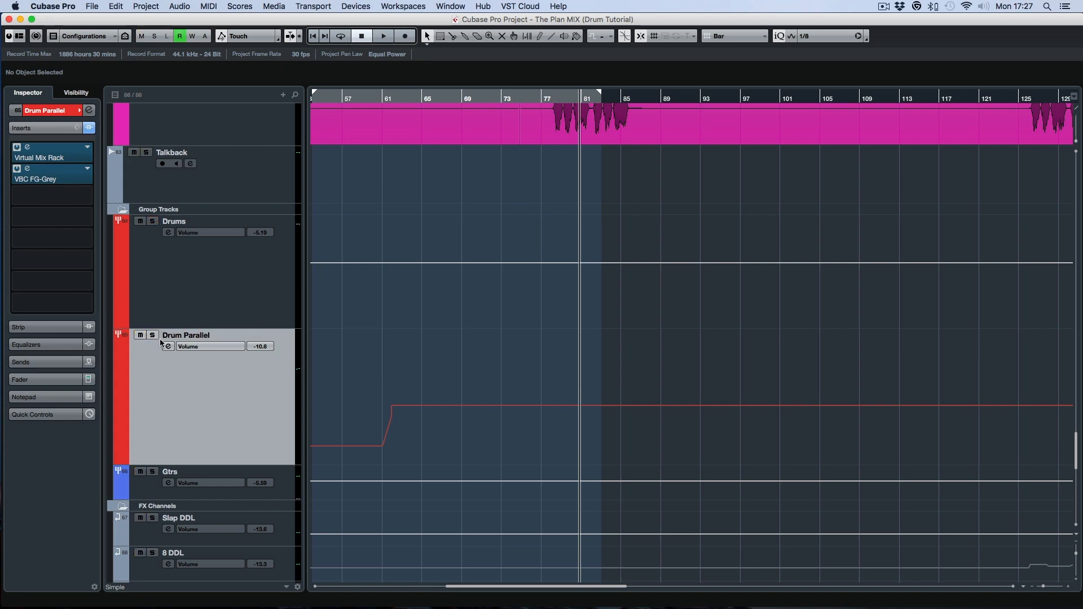
scroll(499, 337, down, 5)
scroll(499, 338, up, 12)
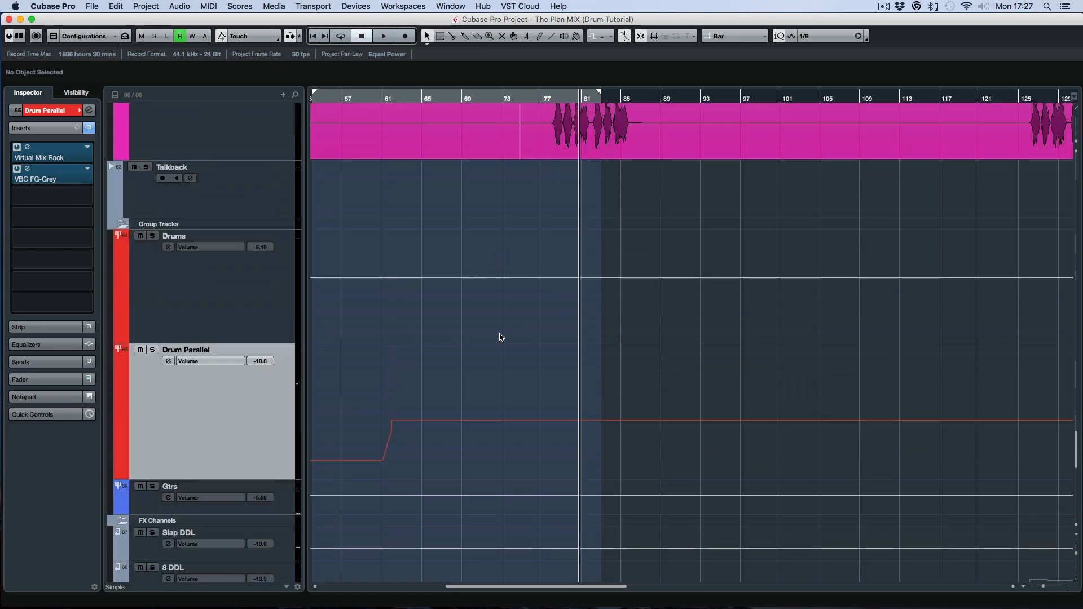
scroll(500, 338, up, 15)
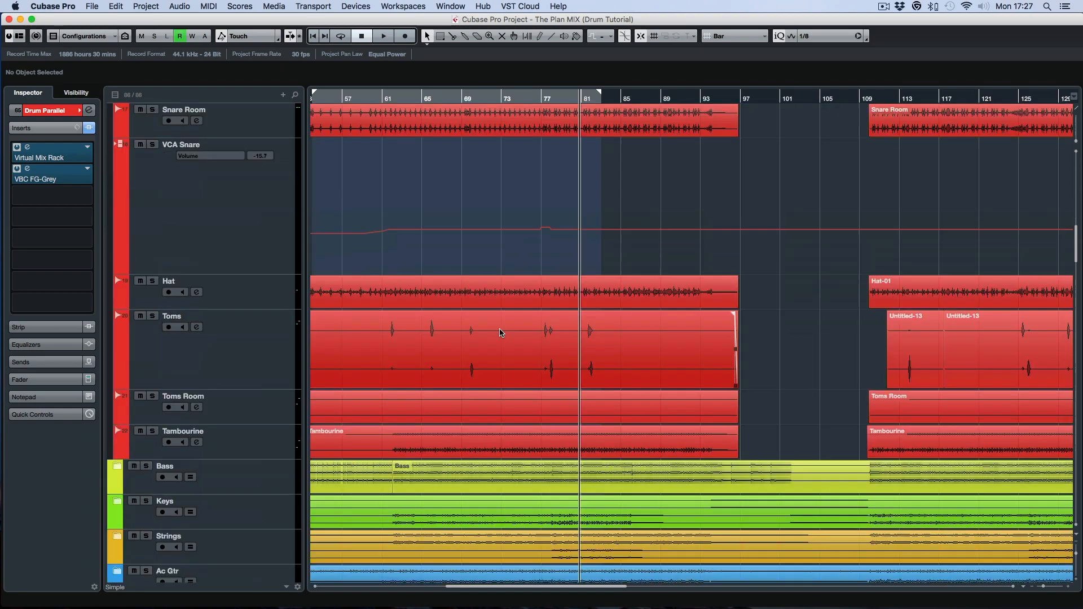
scroll(470, 125, up, 3)
scroll(508, 116, left, 5)
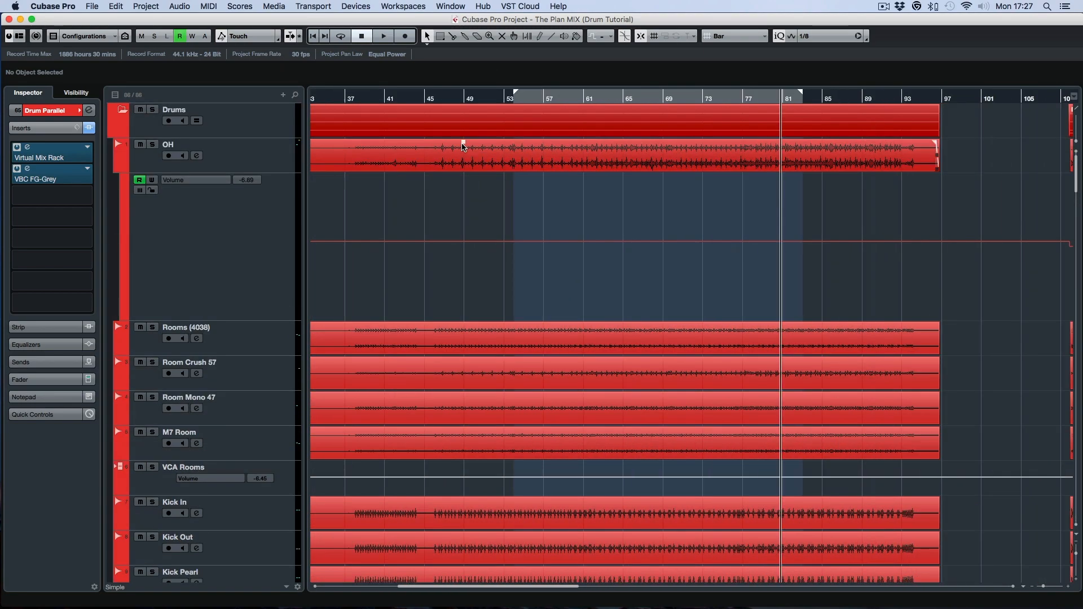
click(515, 99)
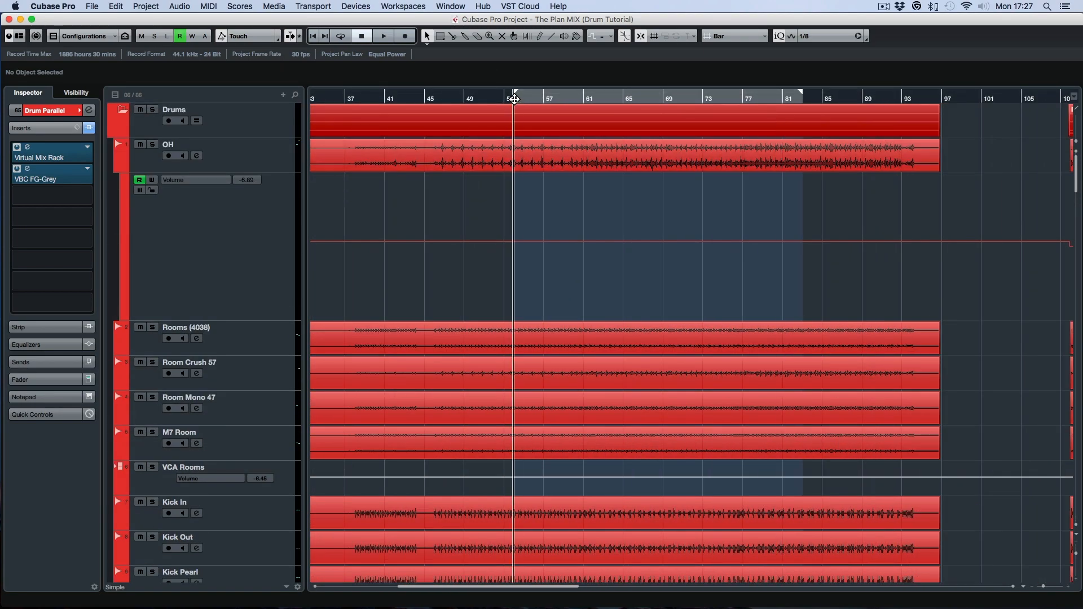
- Examine the volume automation around bar 61 on Drum Parallel, BM7 Room, 480 Plate and Mix Bus
scroll(1019, 281, down, 15)
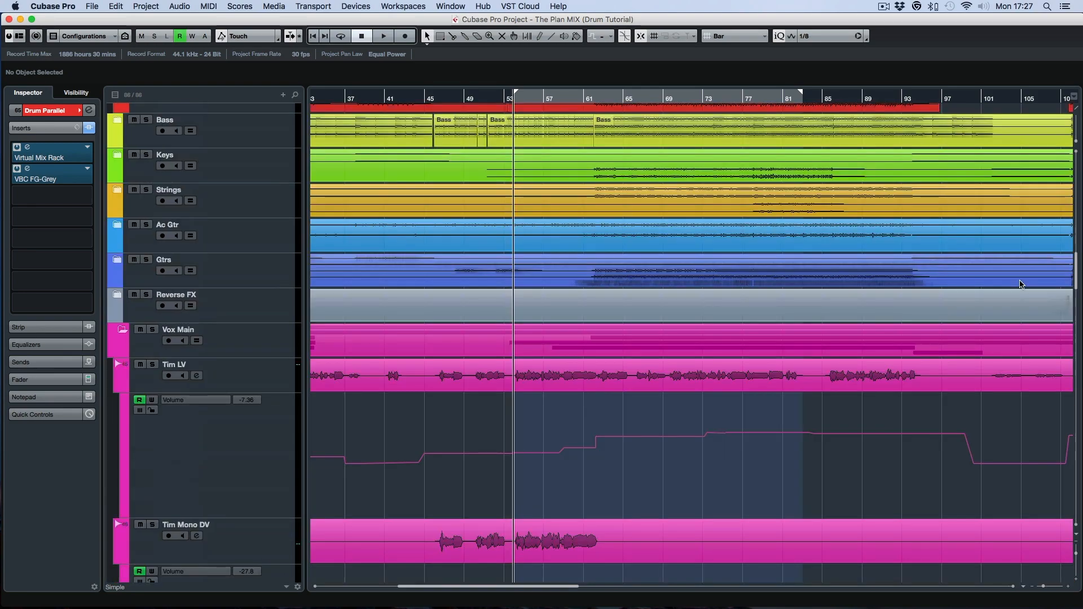
scroll(988, 443, down, 10)
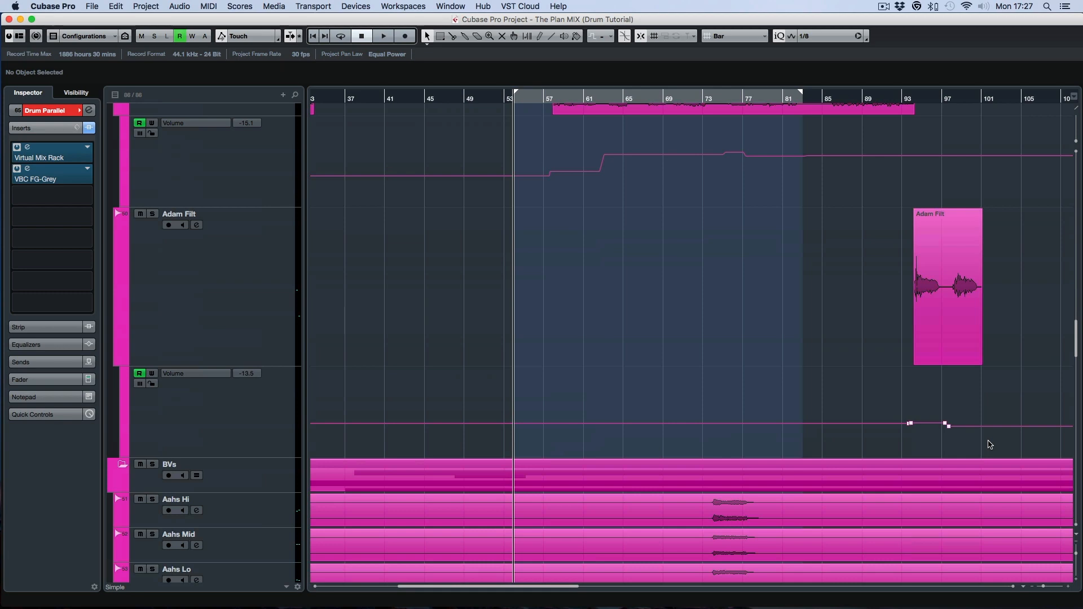
scroll(889, 404, down, 12)
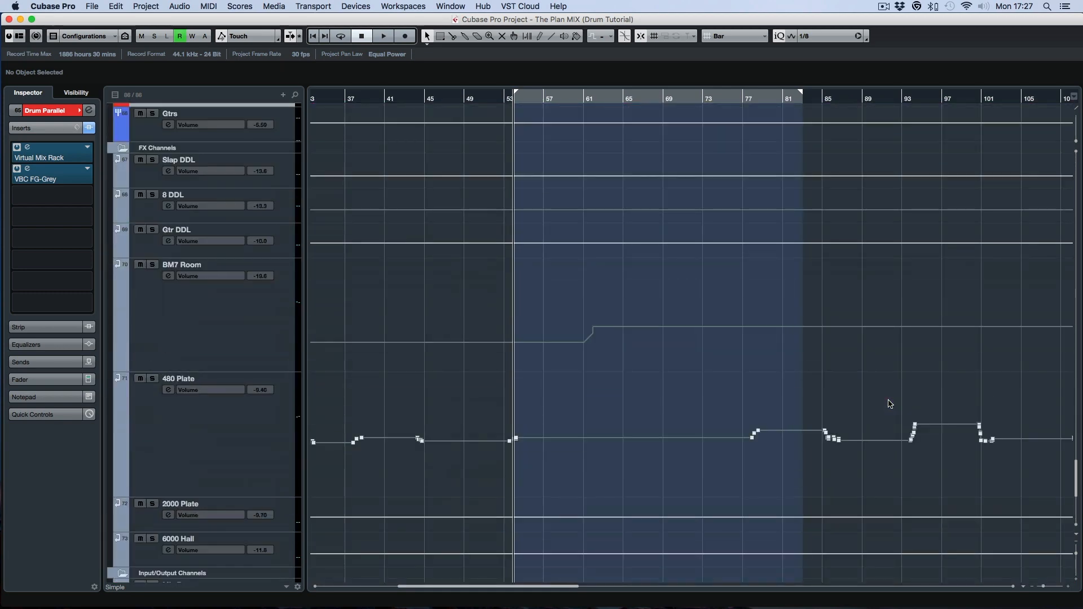
scroll(890, 404, up, 3)
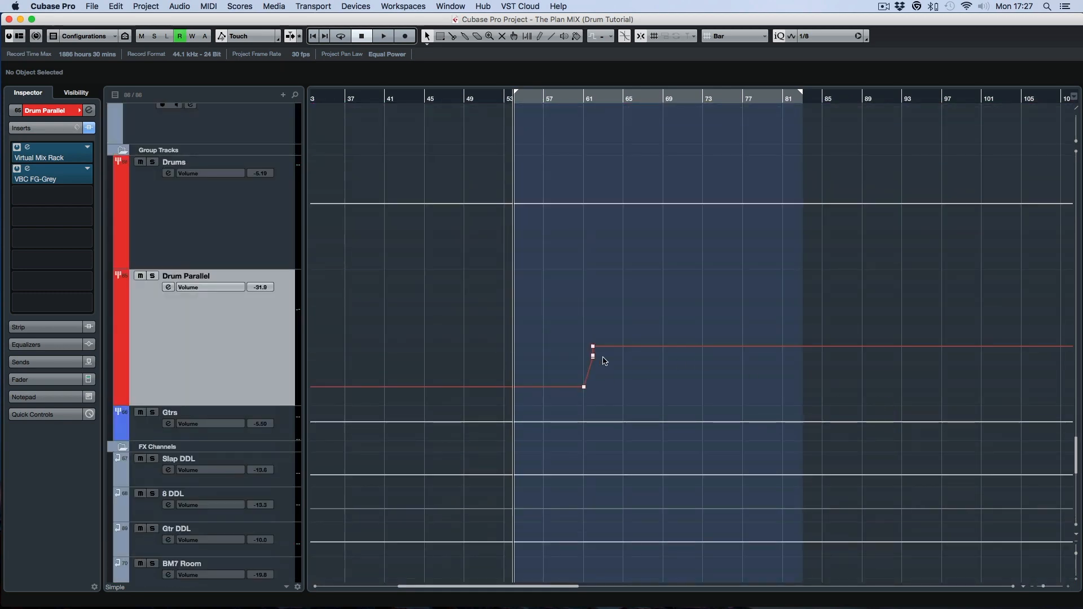
scroll(712, 372, down, 3)
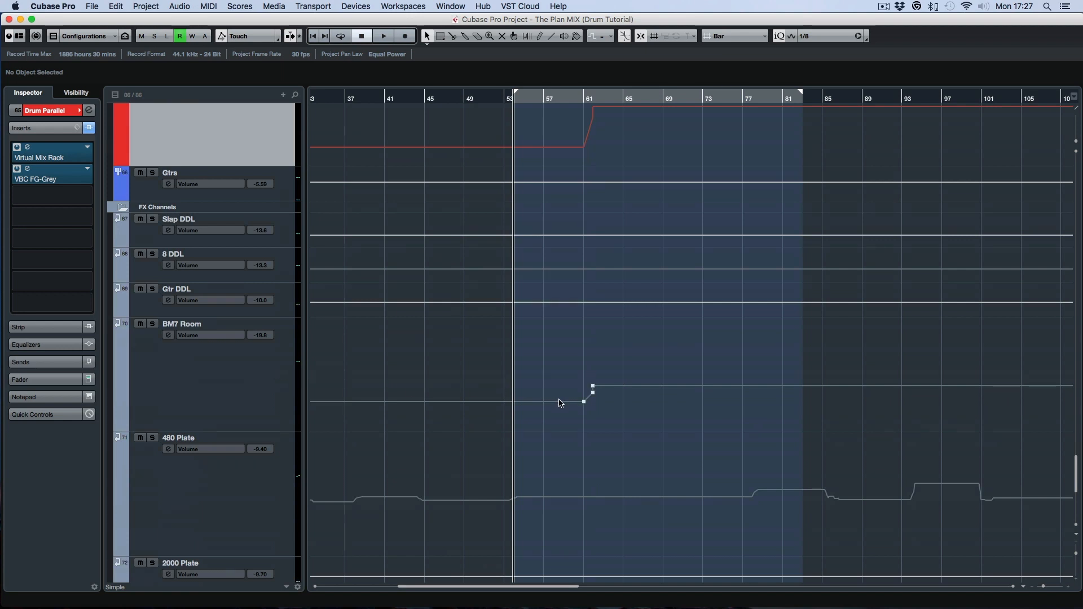
scroll(627, 402, down, 5)
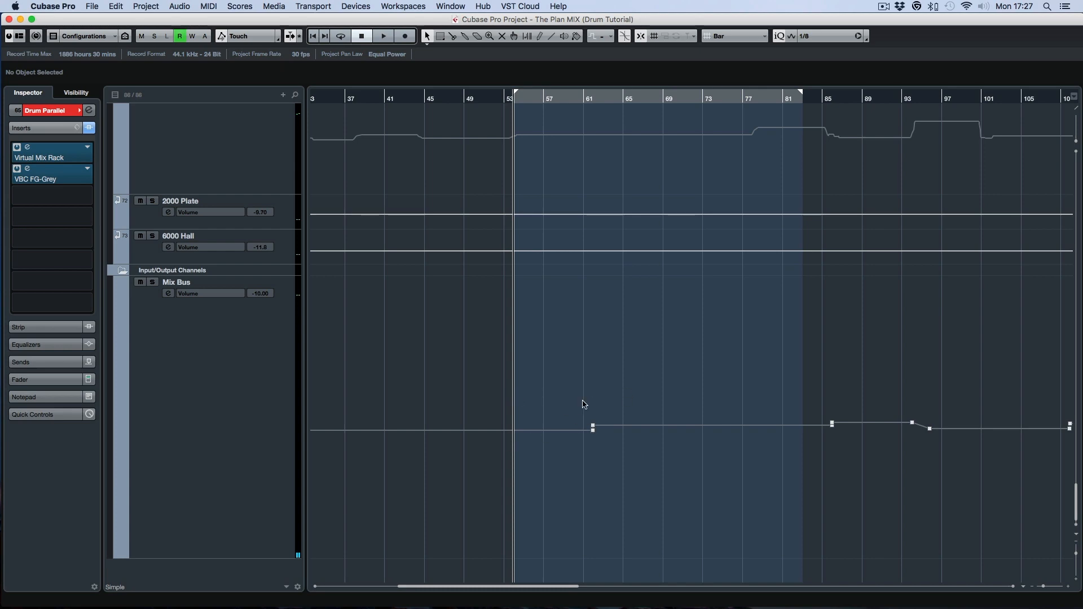
scroll(585, 405, up, 5)
scroll(643, 255, up, 15)
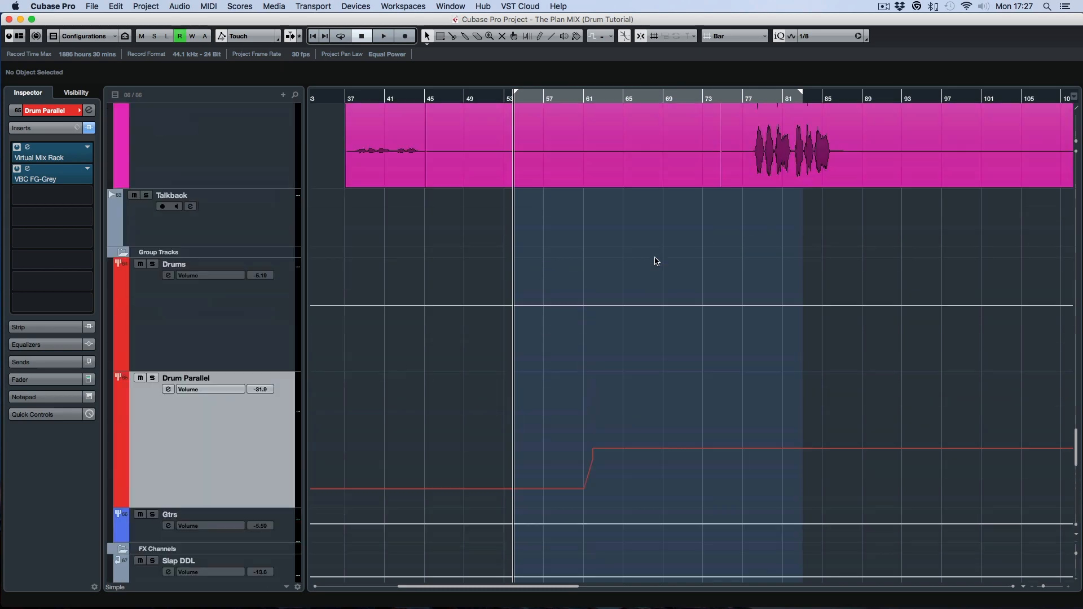
- Play the full mix from about bar 54 and open MixConsole 3 during playback
scroll(656, 261, up, 15)
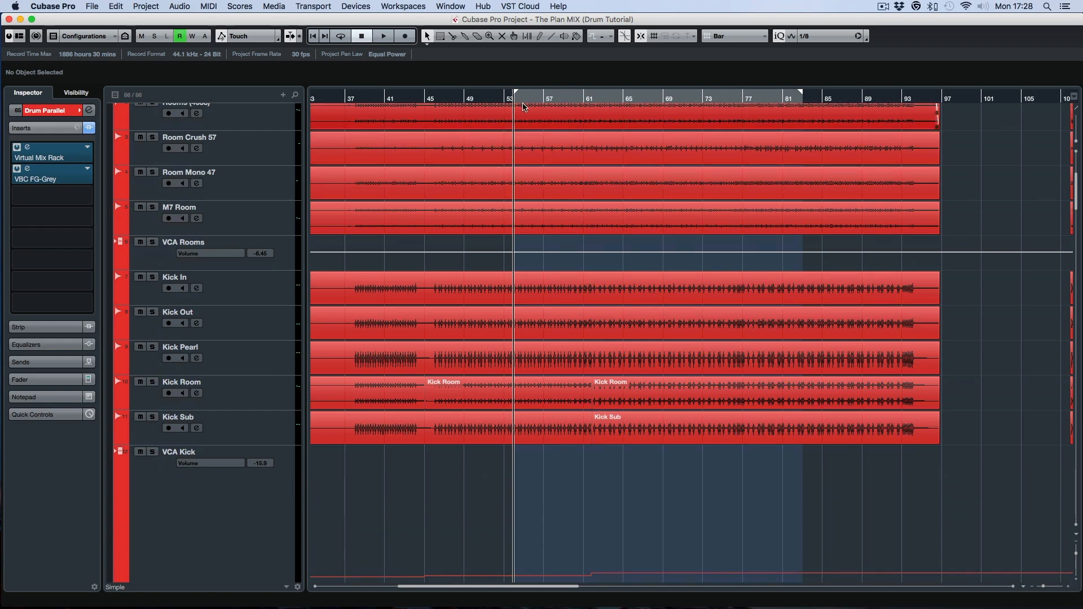
key(space)
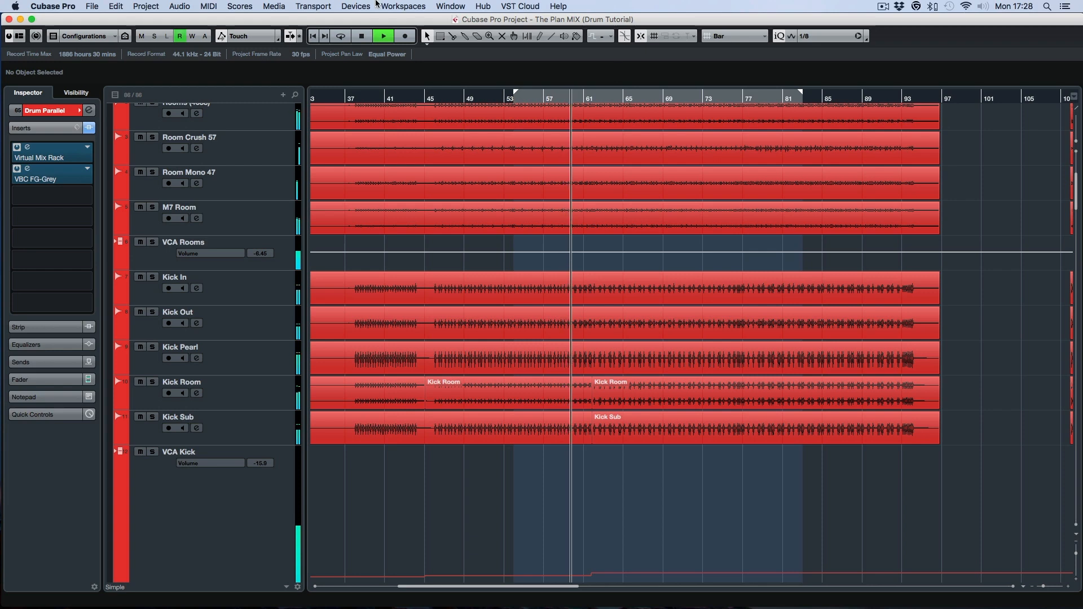
click(349, 5)
click(378, 84)
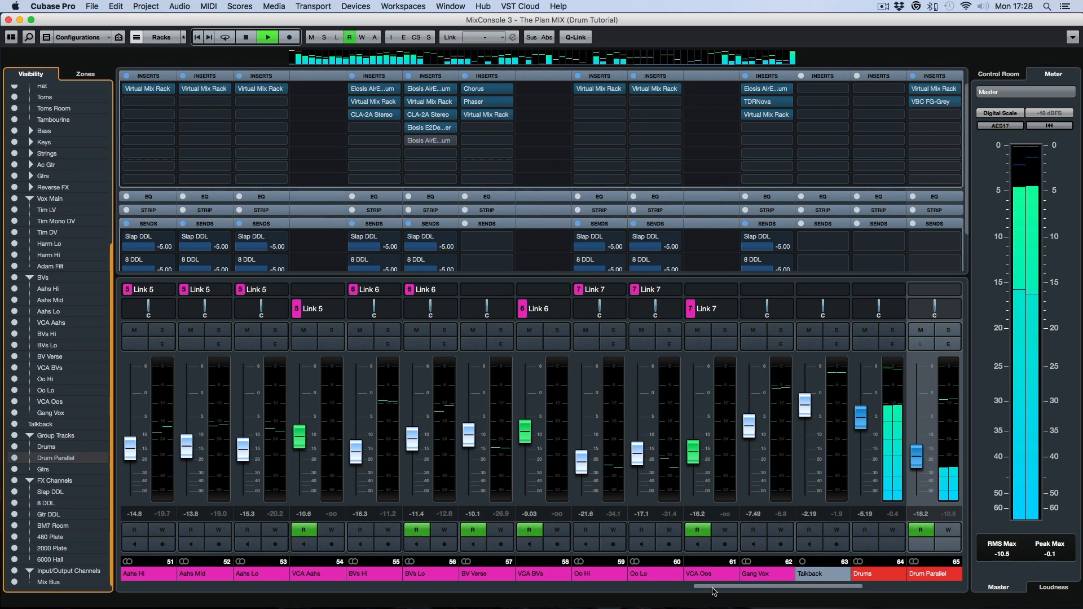
- Select the channels from Snr Top 57 to Snare Room and raise them together, bringing Snare Room to -1.51 dB
drag(713, 589, 264, 595)
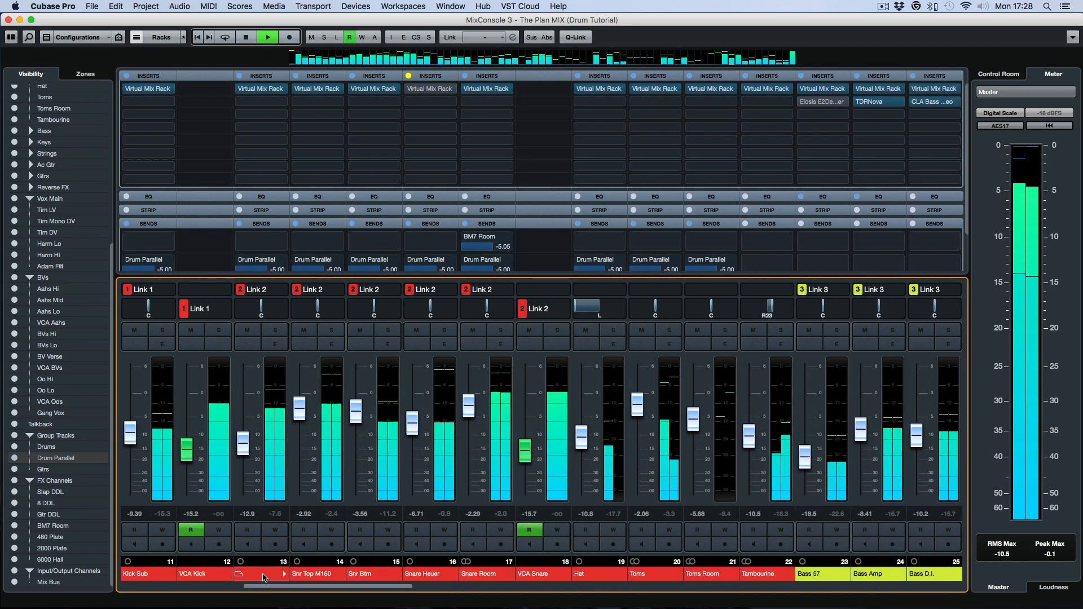
click(265, 574)
shift+click(485, 574)
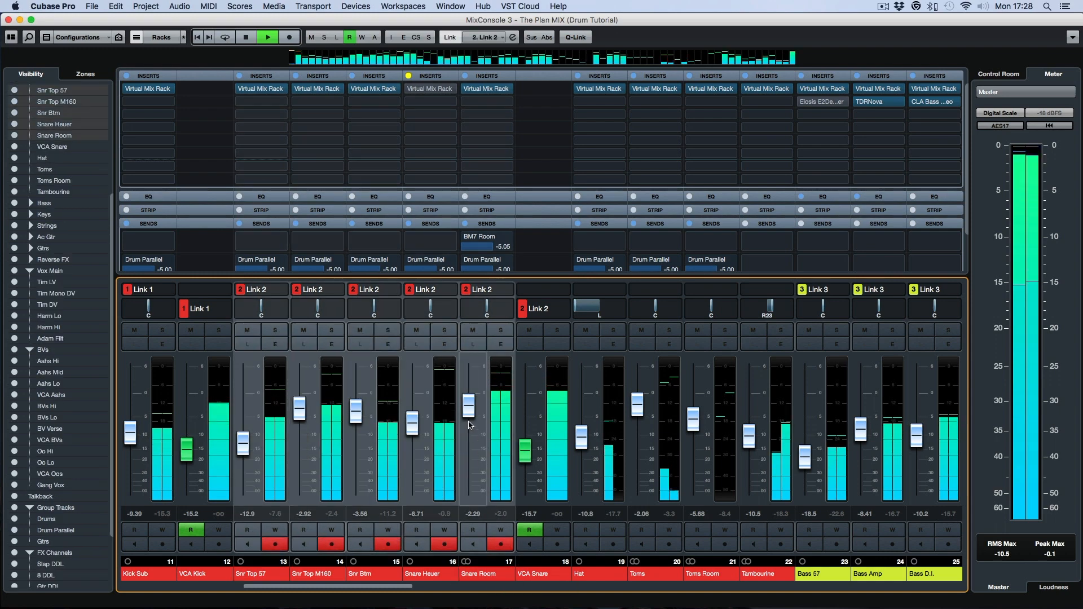
drag(468, 406, 469, 403)
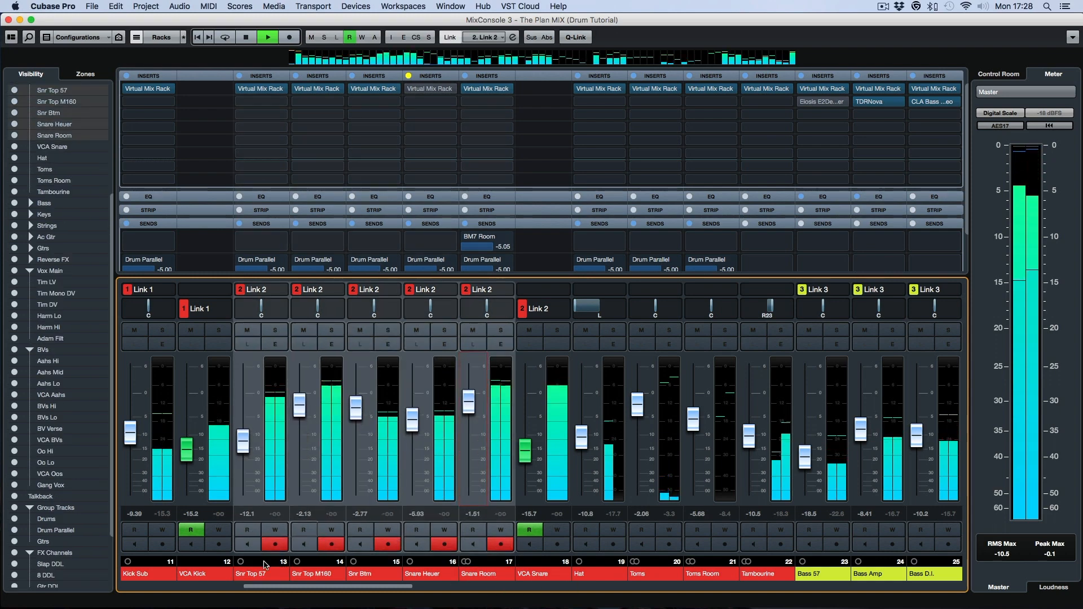
- Select the channels from Kick In to Kick Sub and adjust their faders together, bringing Kick Sub to -7.77 dB
drag(341, 587, 262, 587)
click(319, 574)
shift+click(542, 574)
drag(527, 442, 529, 435)
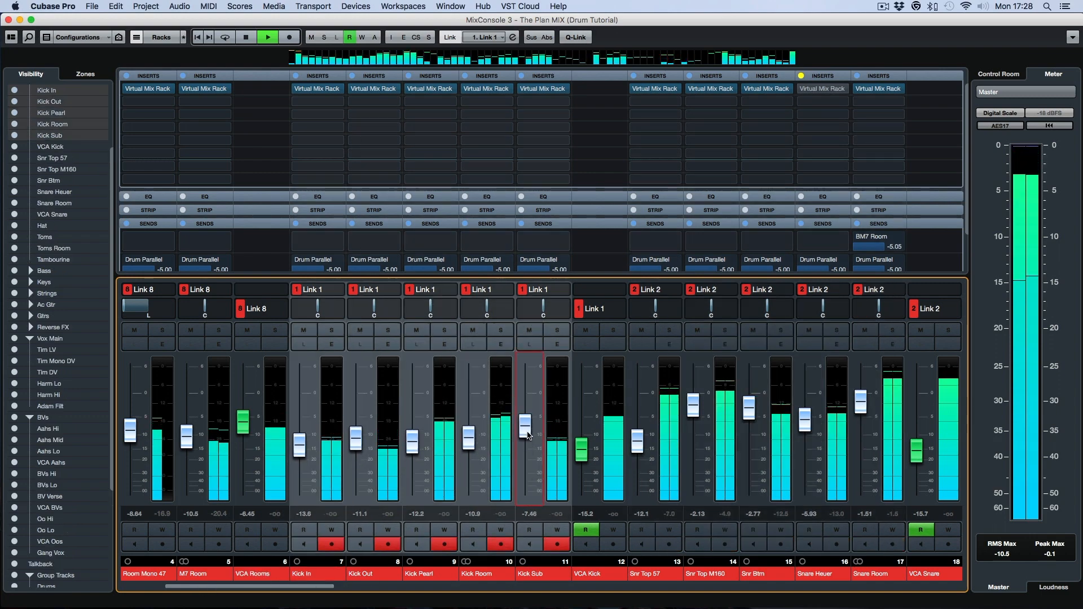
drag(528, 432, 528, 433)
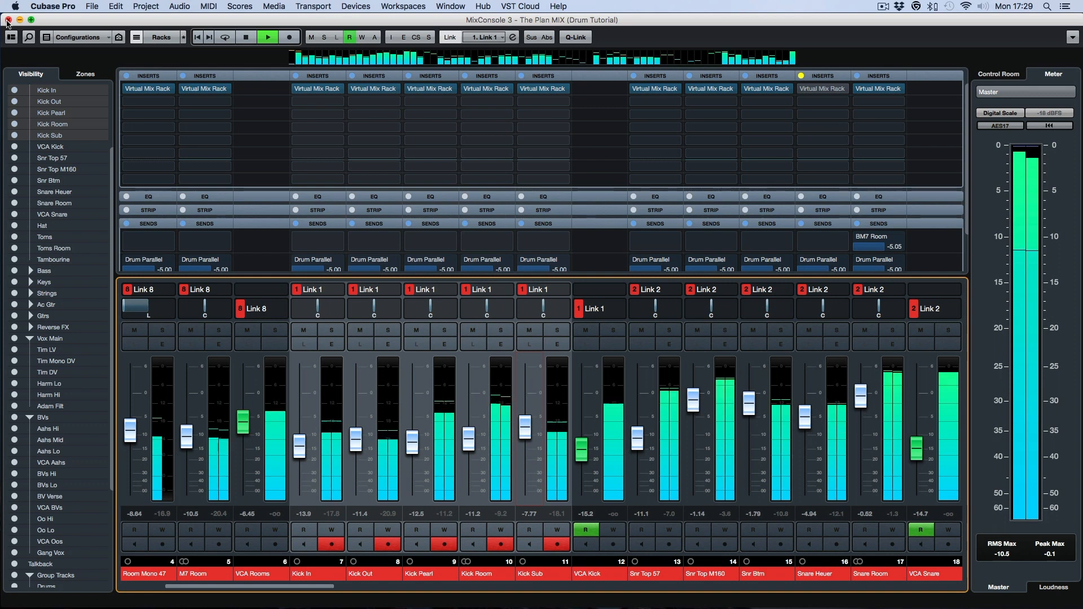
- Raise the linked snare channels slightly, bringing Snare Room to -1.19 dB, and set the Toms fader to -1.83 dB
click(653, 580)
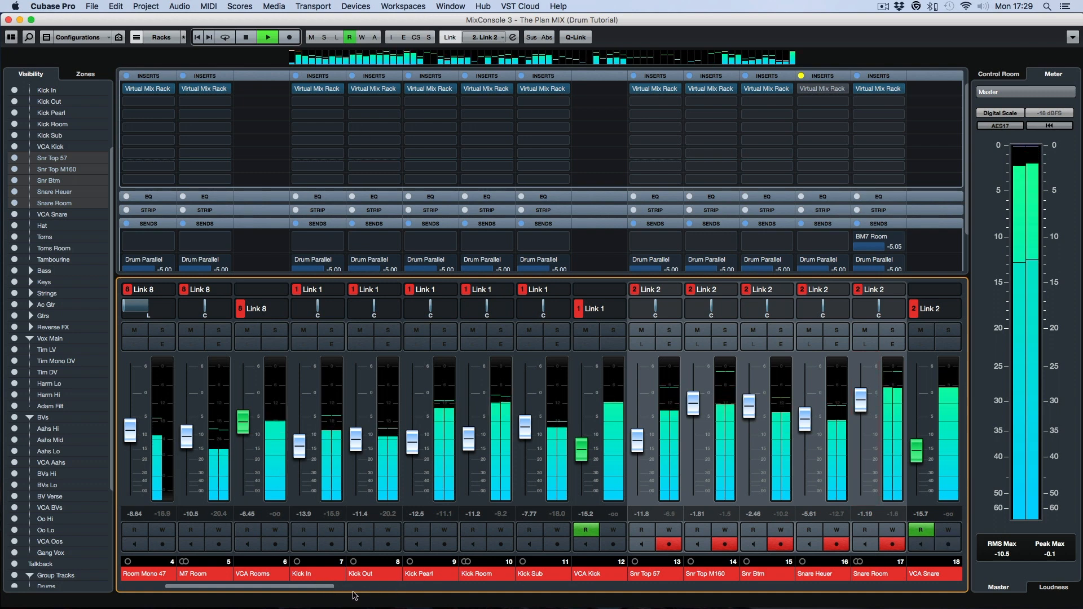
drag(330, 590, 421, 588)
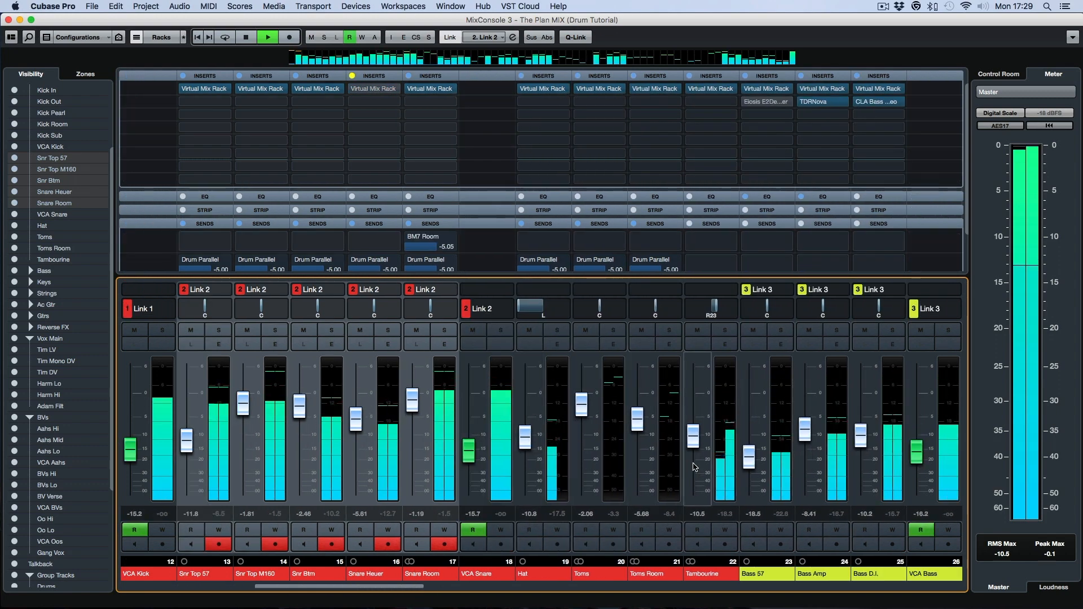
drag(589, 411, 589, 410)
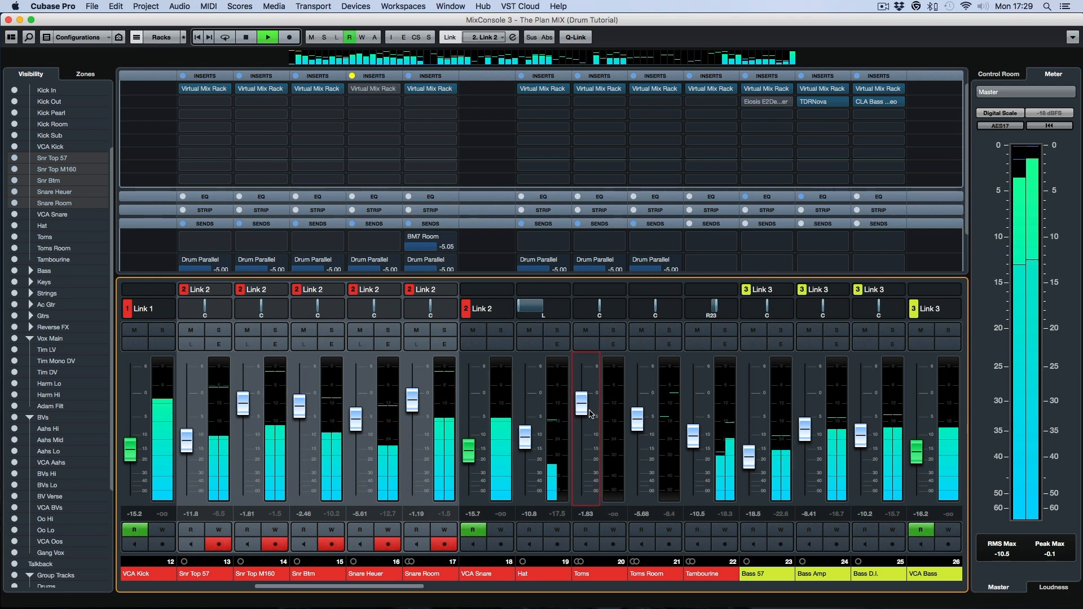
- Stop playback, close the MixConsole and return to the drum tracks at the start of the project's track list
click(246, 37)
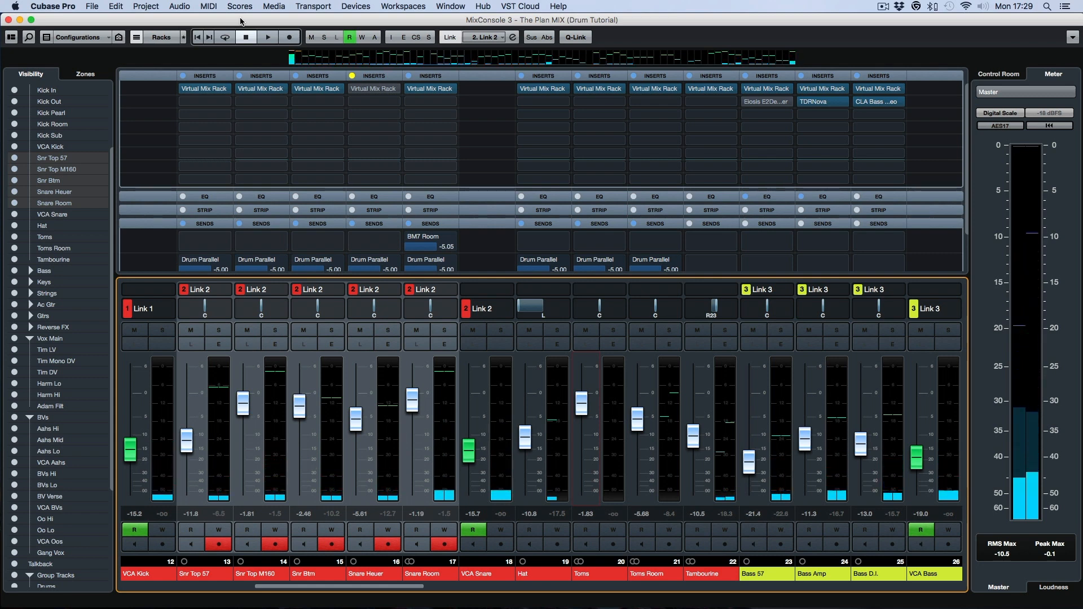
click(8, 20)
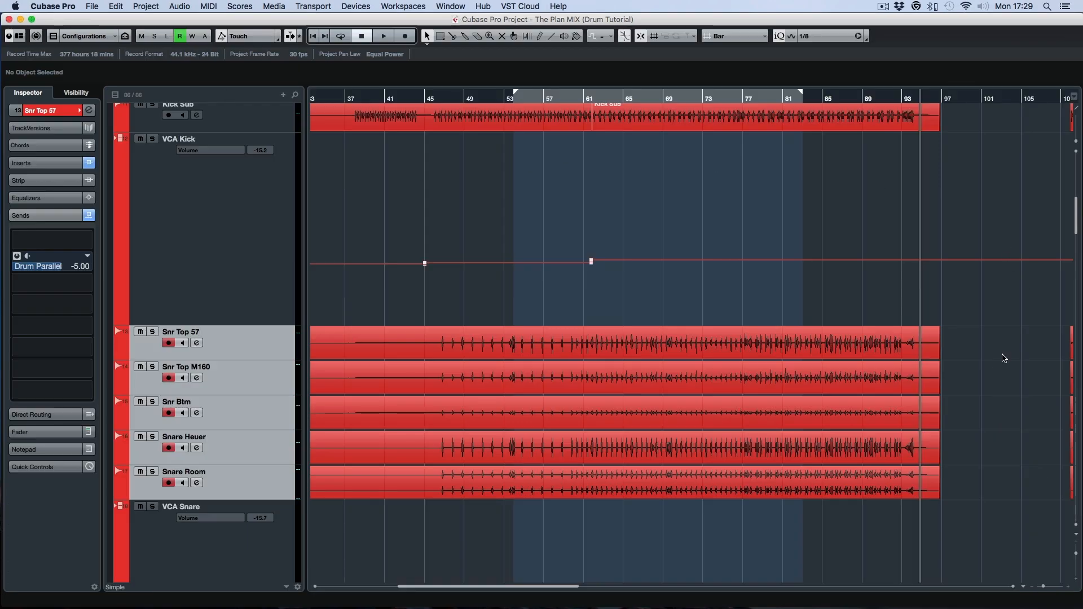
scroll(1003, 373, up, 10)
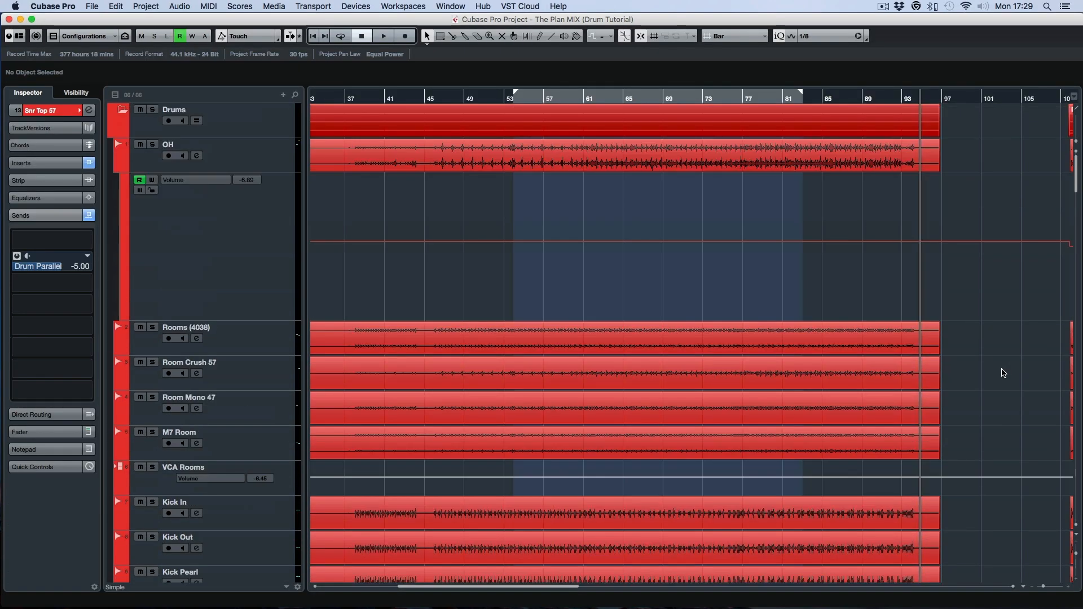